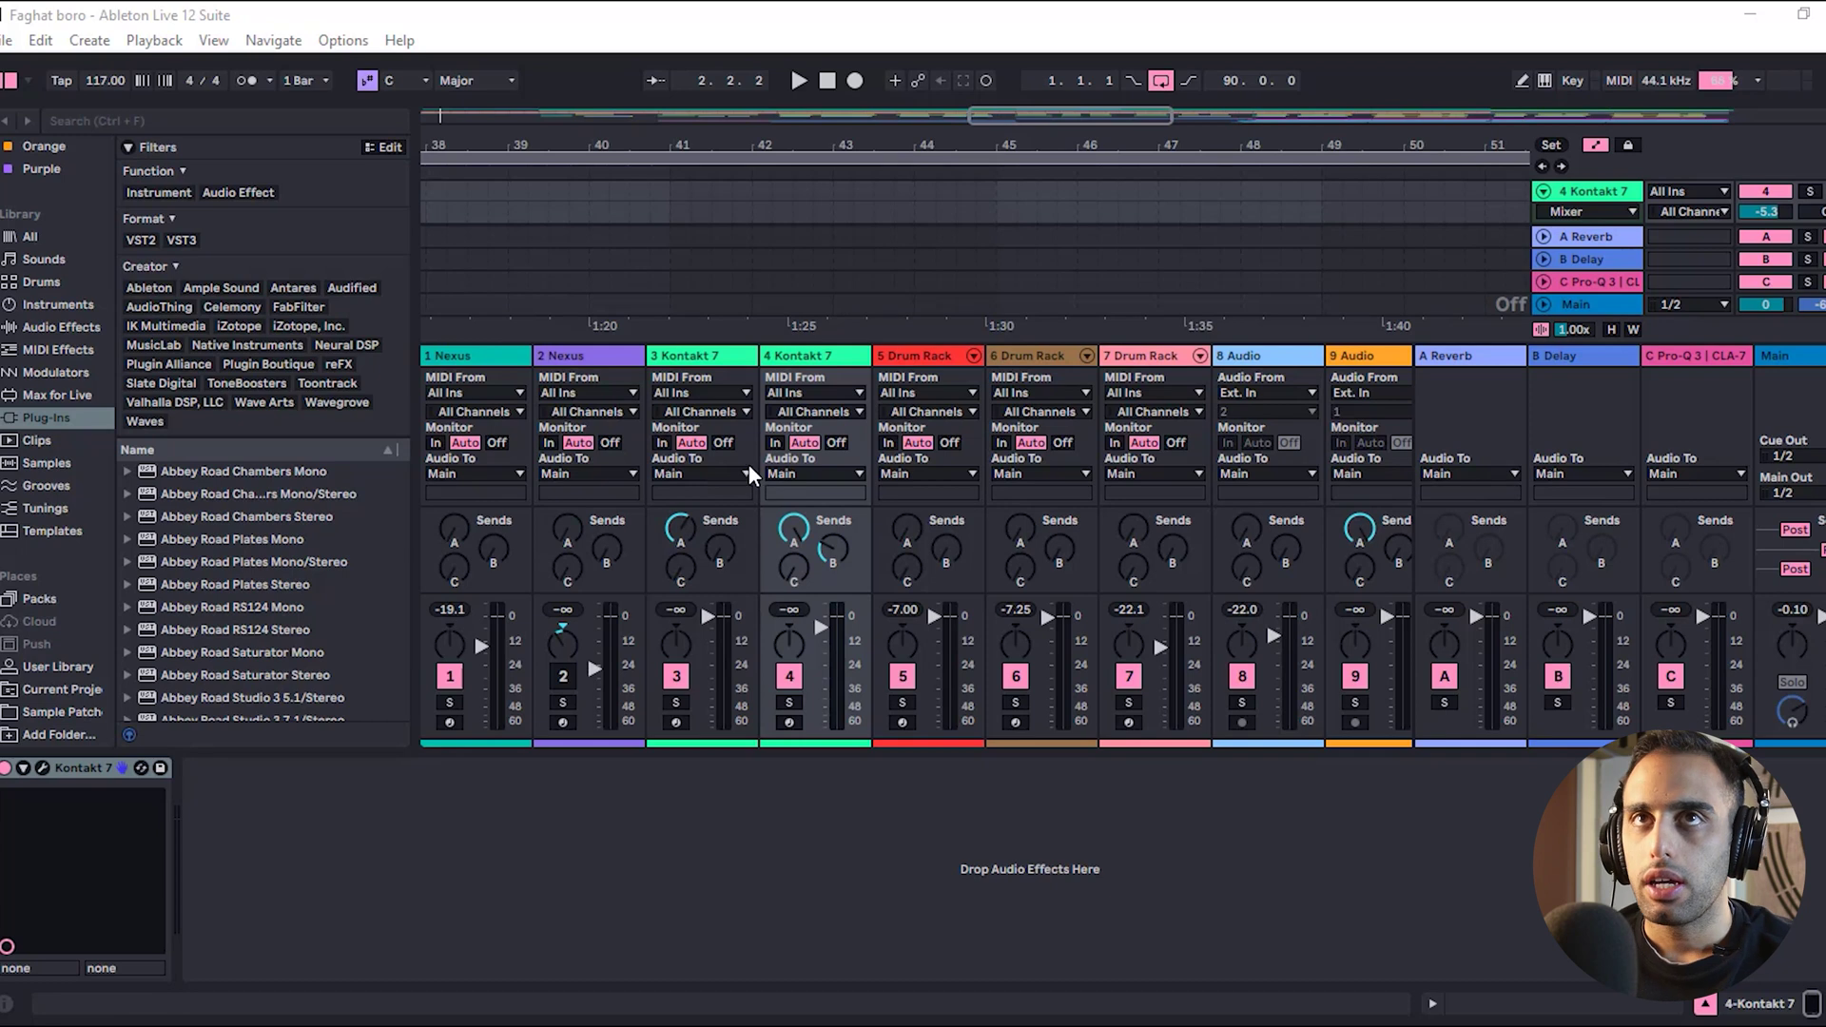
- Open the theme preferences and try out the Default, Angst Robot and Classic Medium Dark themes
left_click(343, 43)
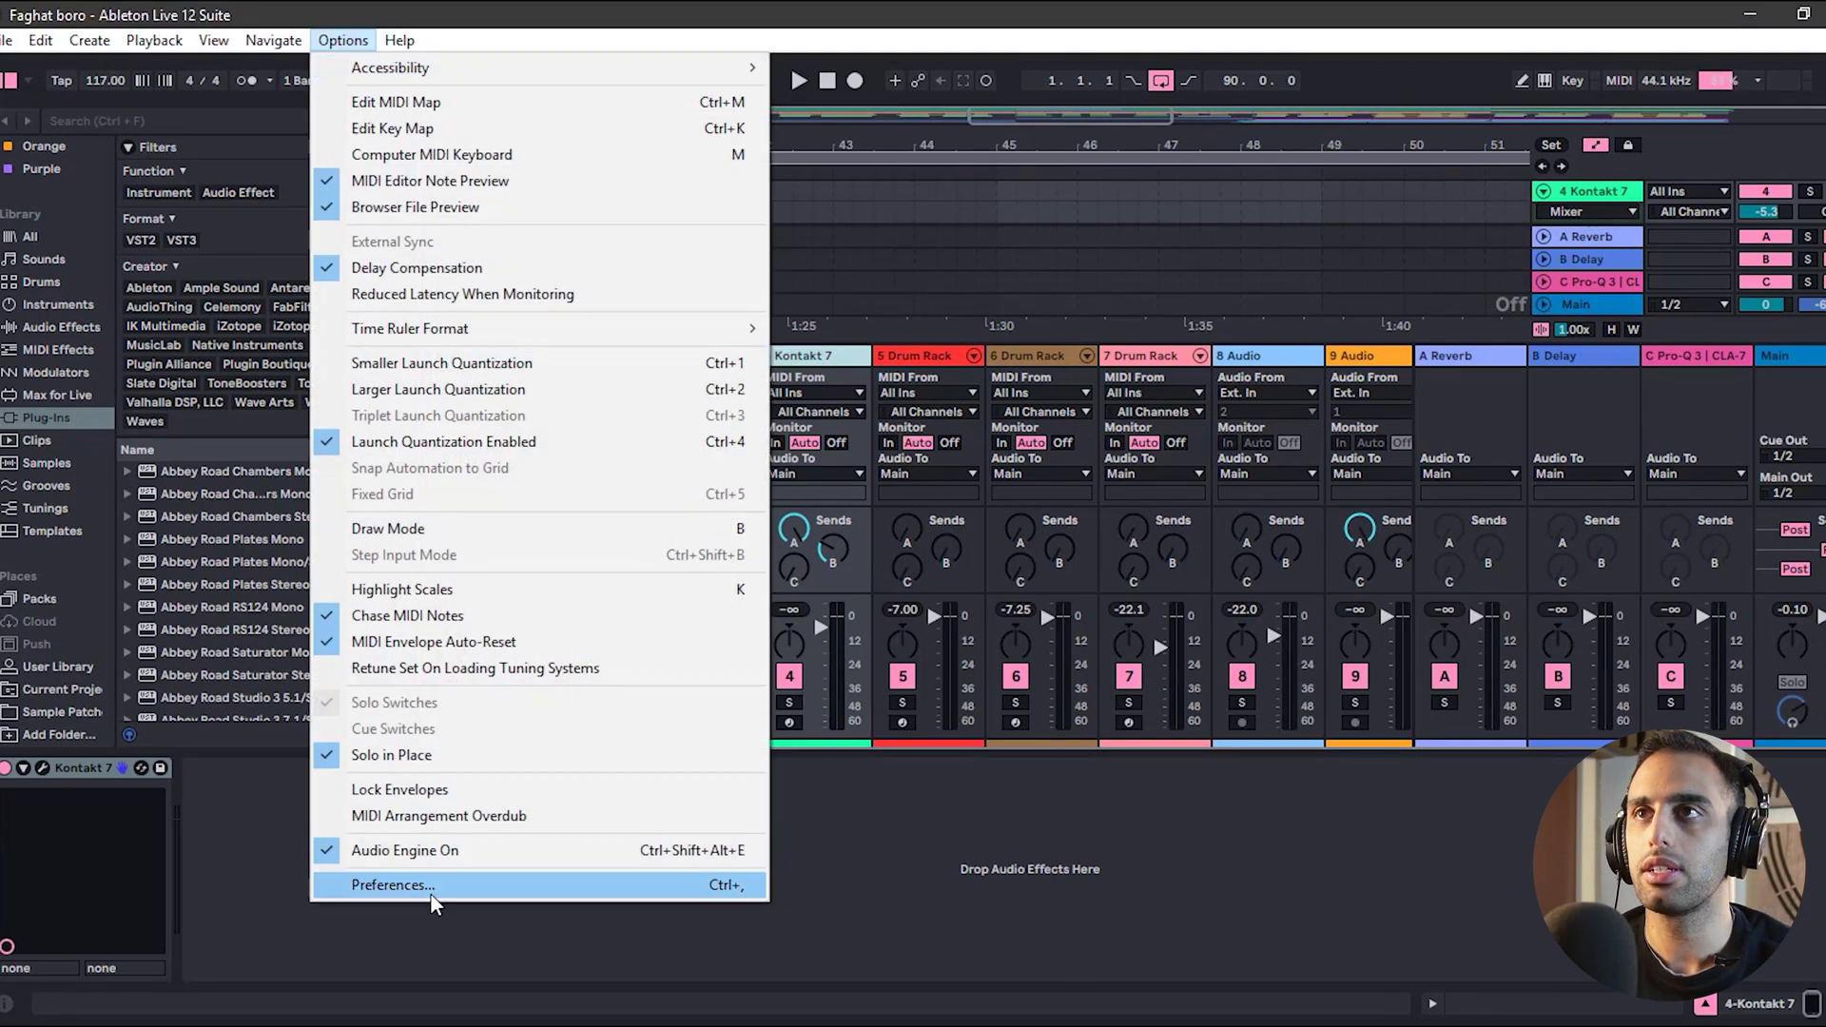
left_click(431, 893)
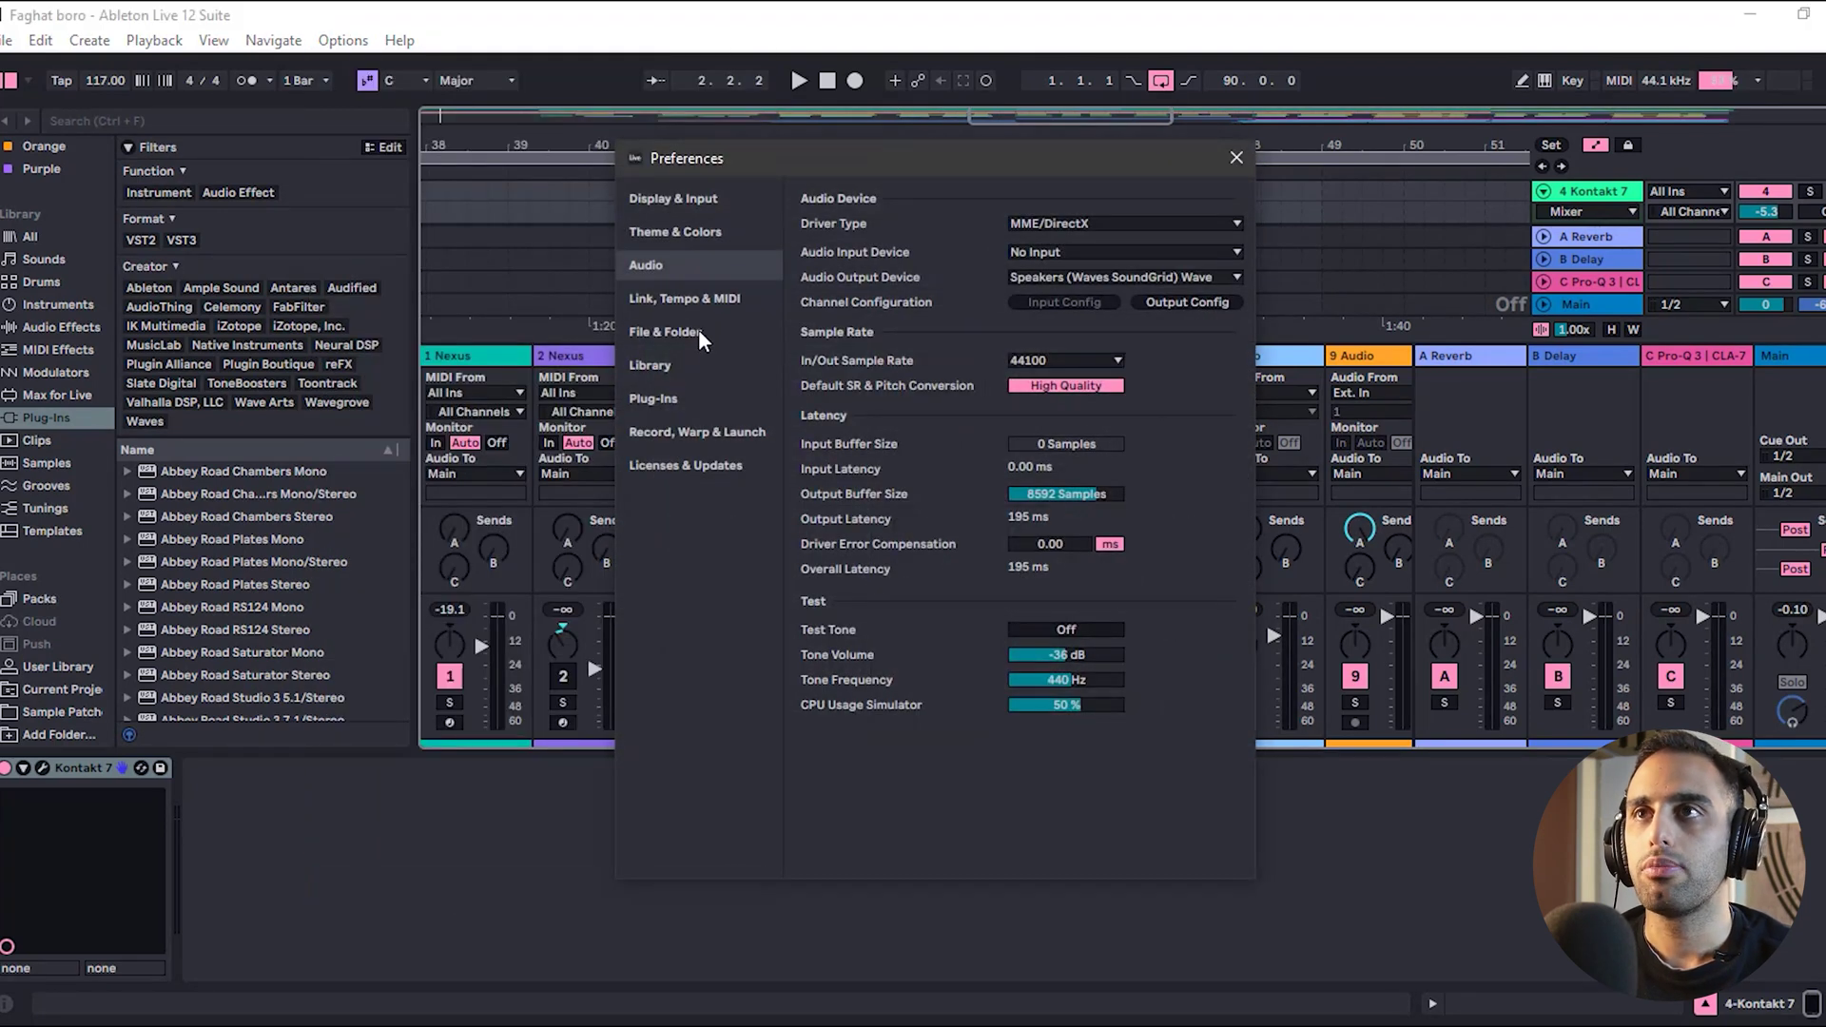
left_click(676, 235)
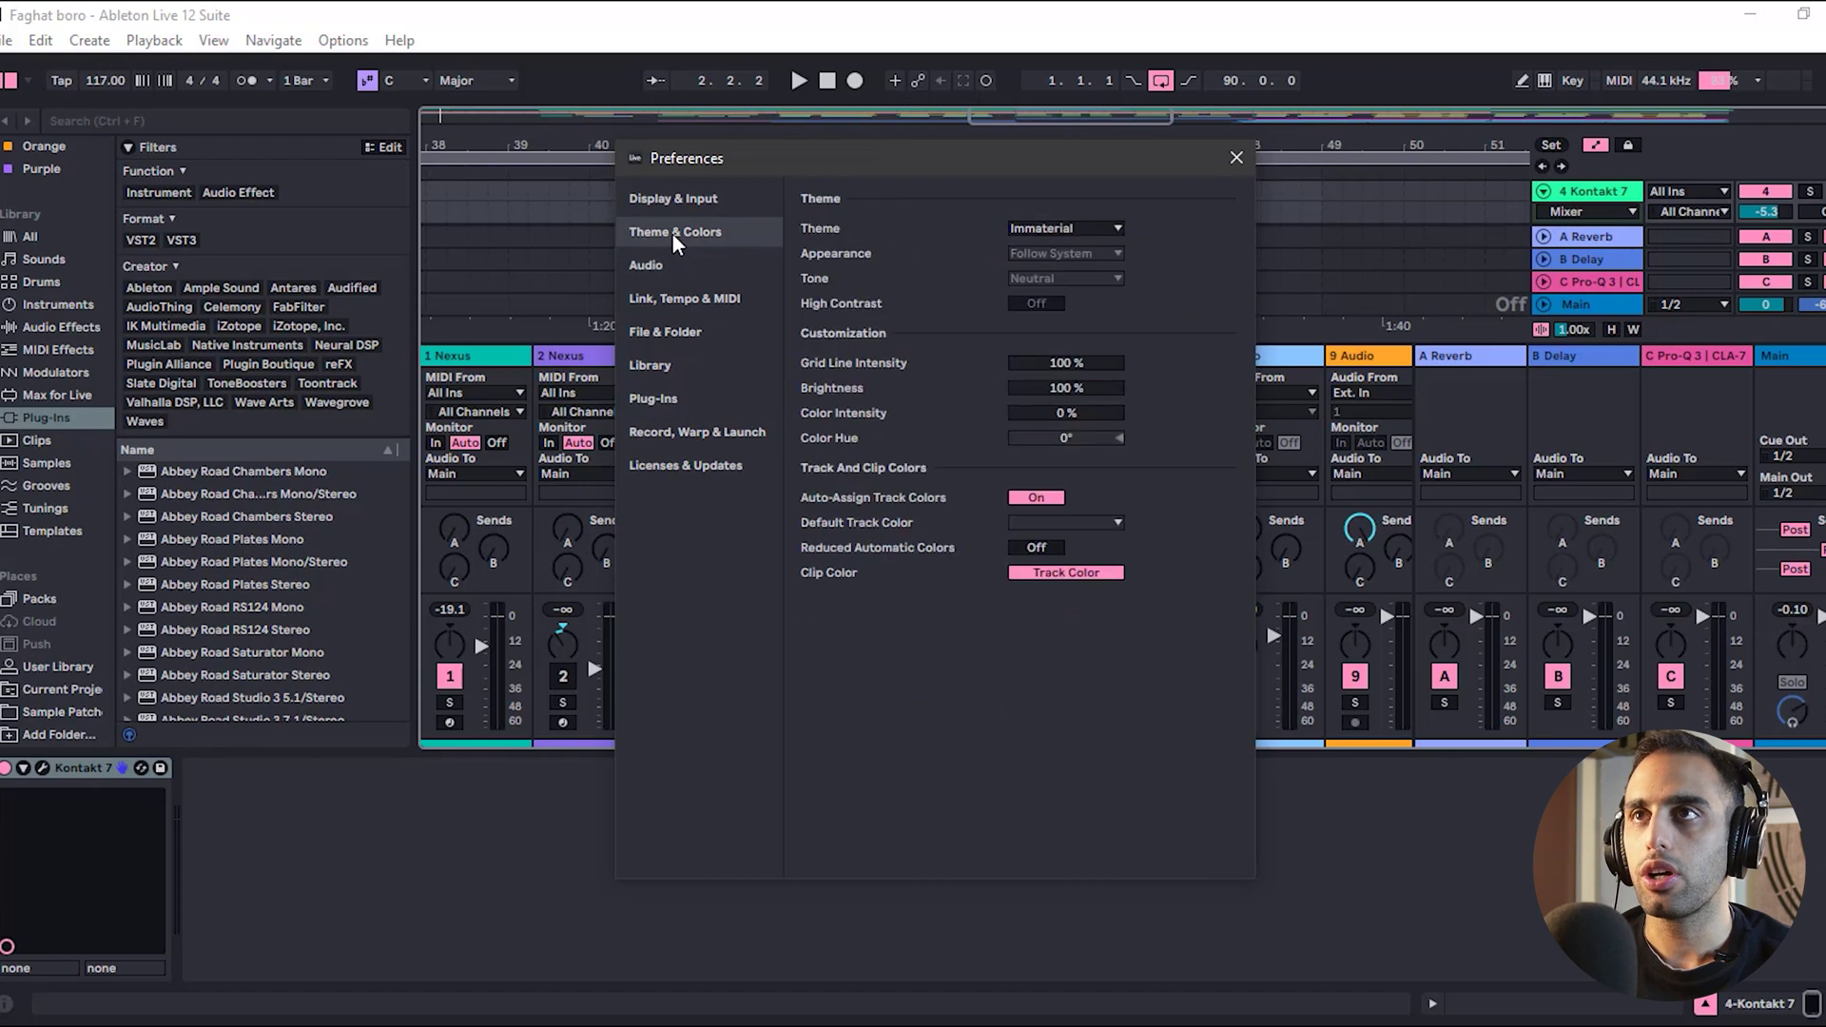
left_click(1053, 230)
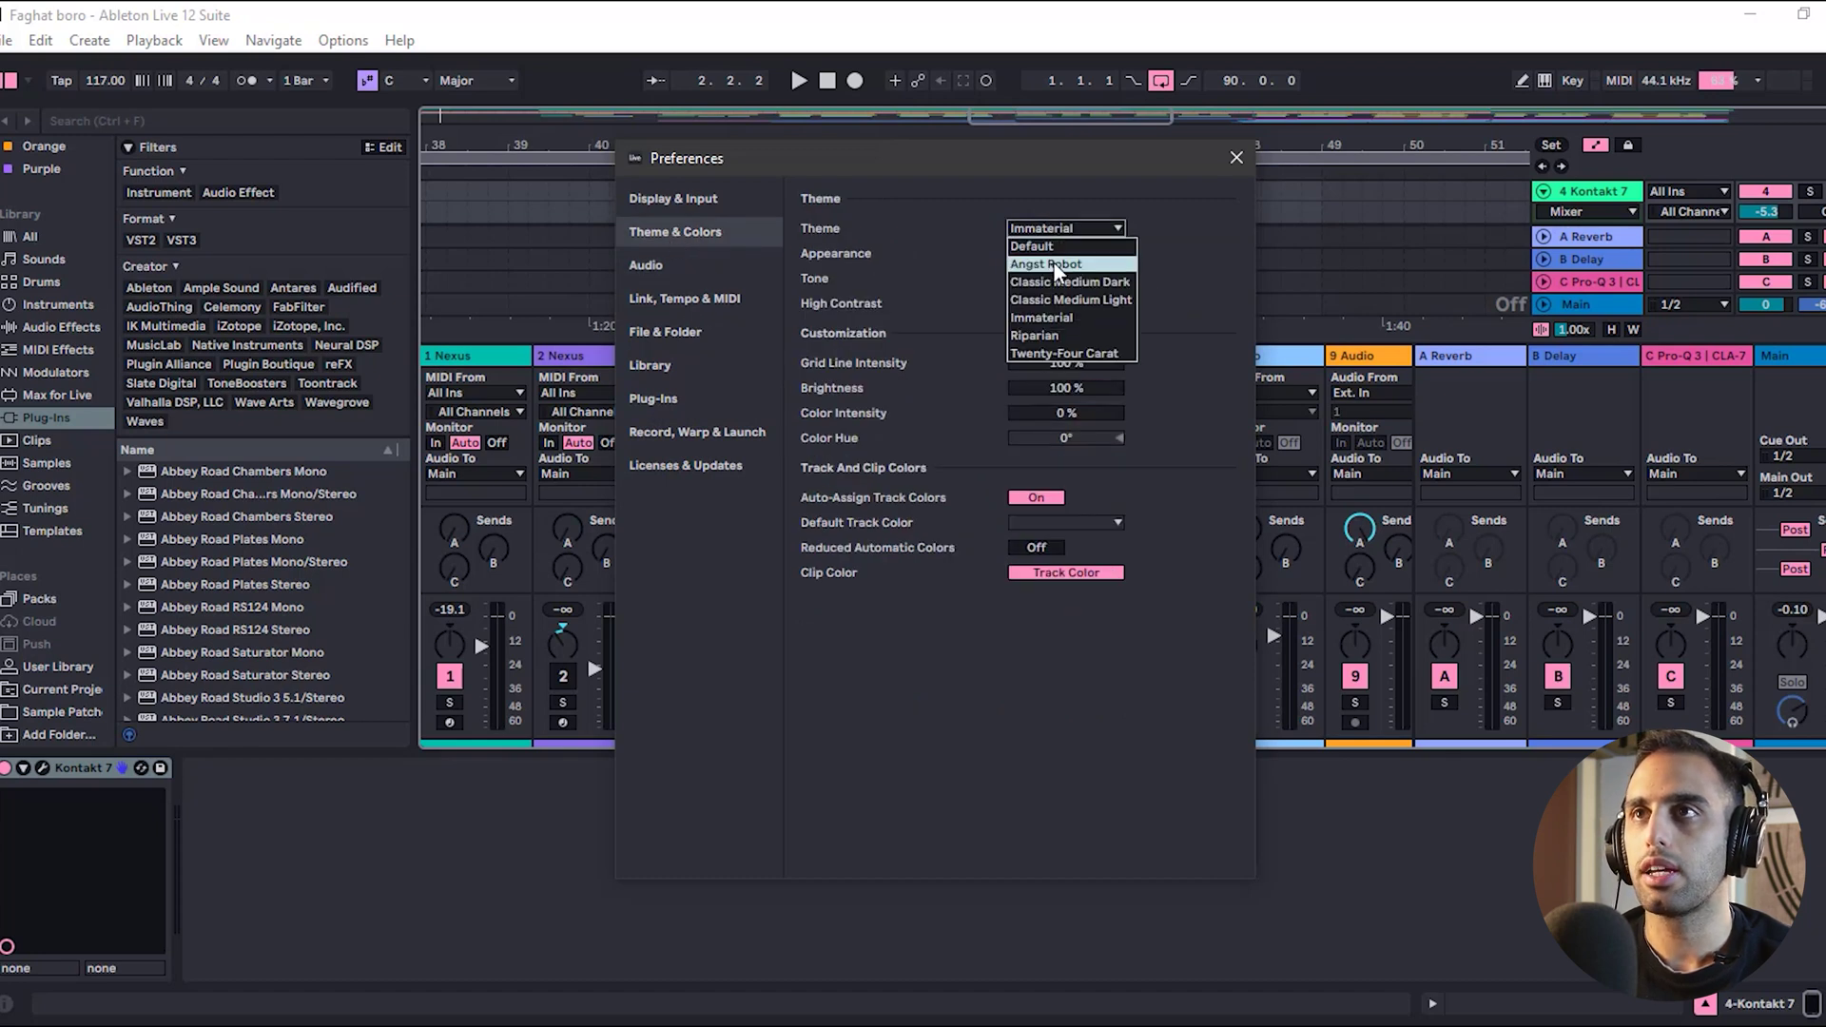
left_click(1056, 248)
left_click(1064, 232)
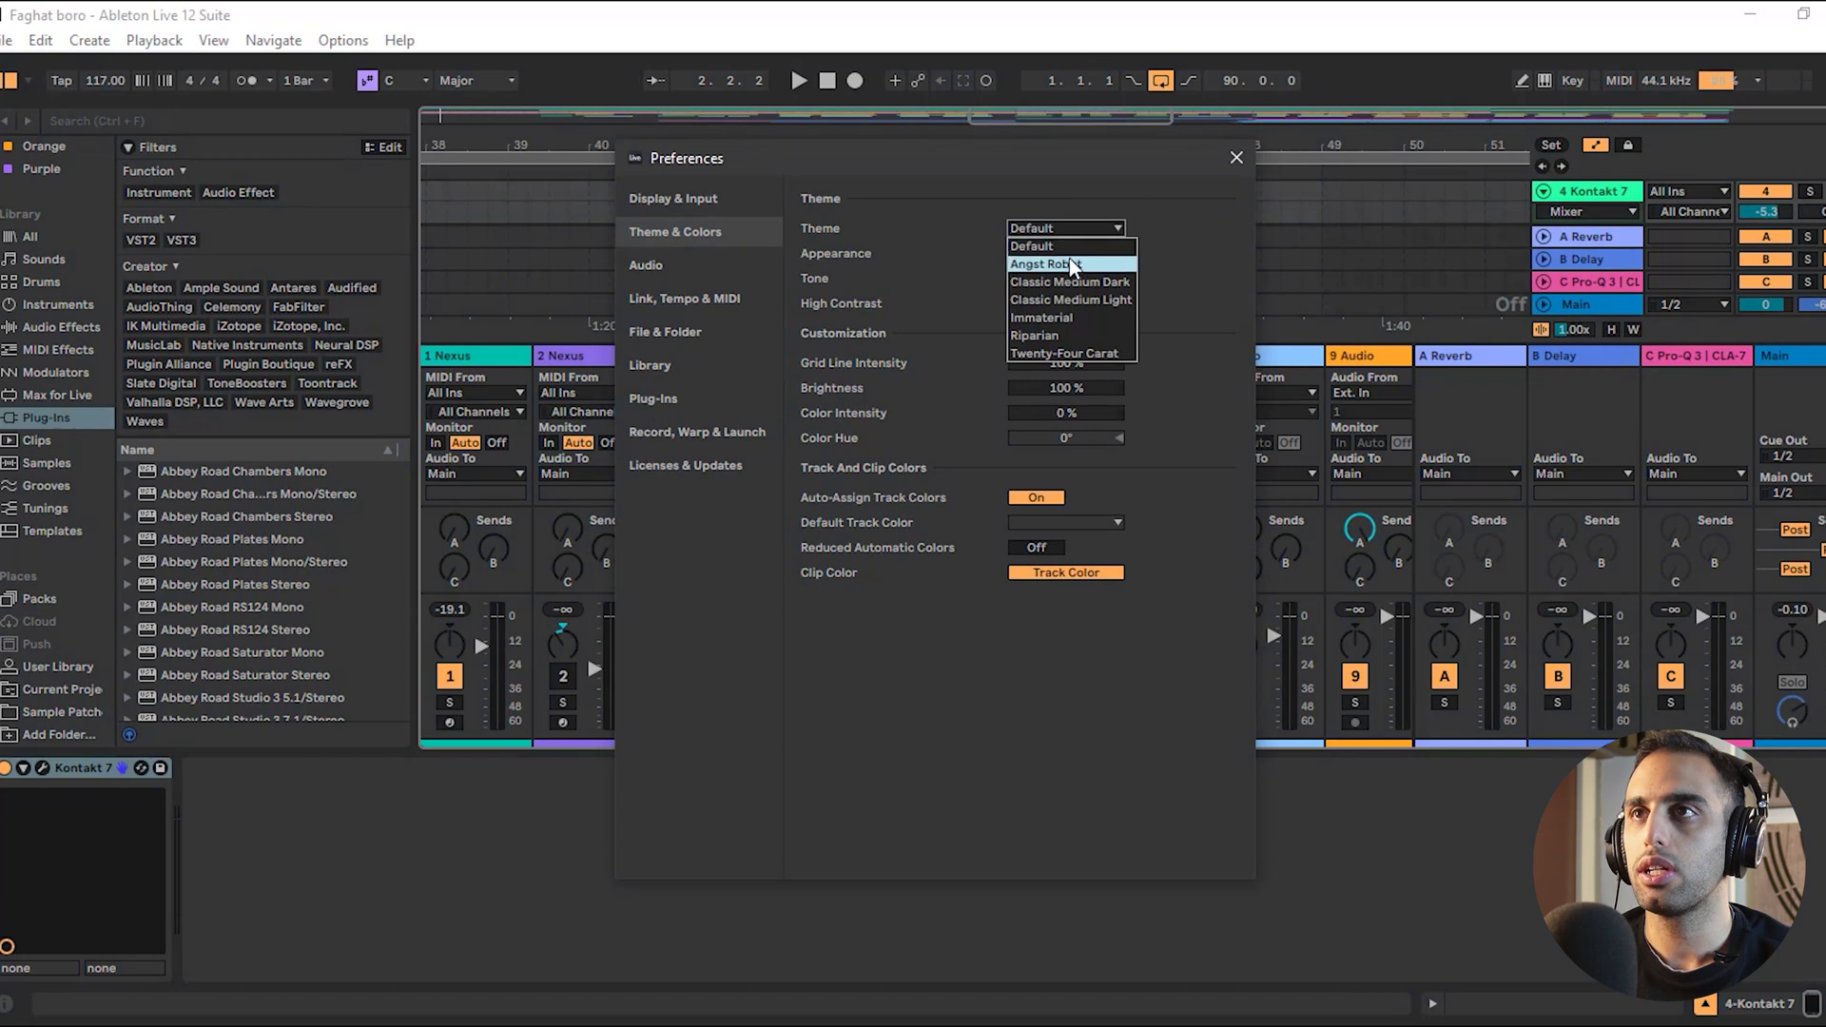
left_click(1069, 262)
left_click(1067, 231)
left_click(1069, 283)
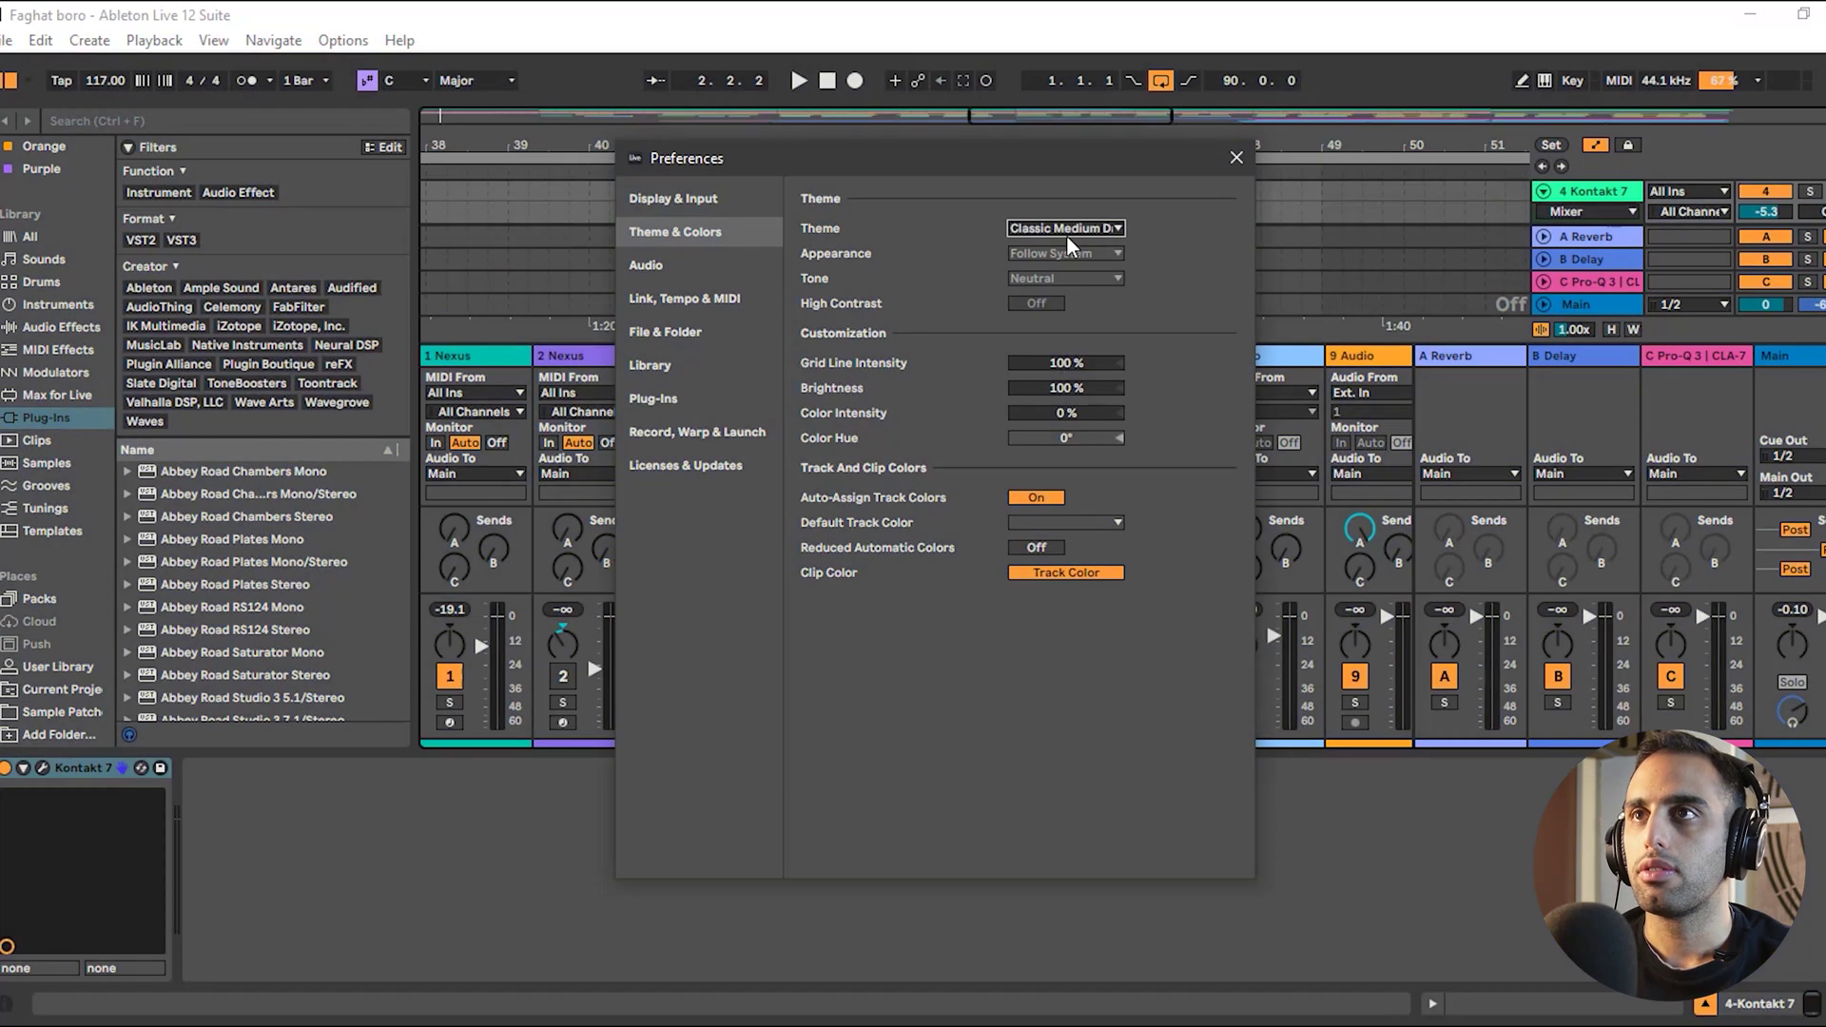
- Try out the Classic Medium Light, Riparian and Twenty-Four Carat themes
left_click(1065, 233)
left_click(1094, 297)
left_click(1053, 228)
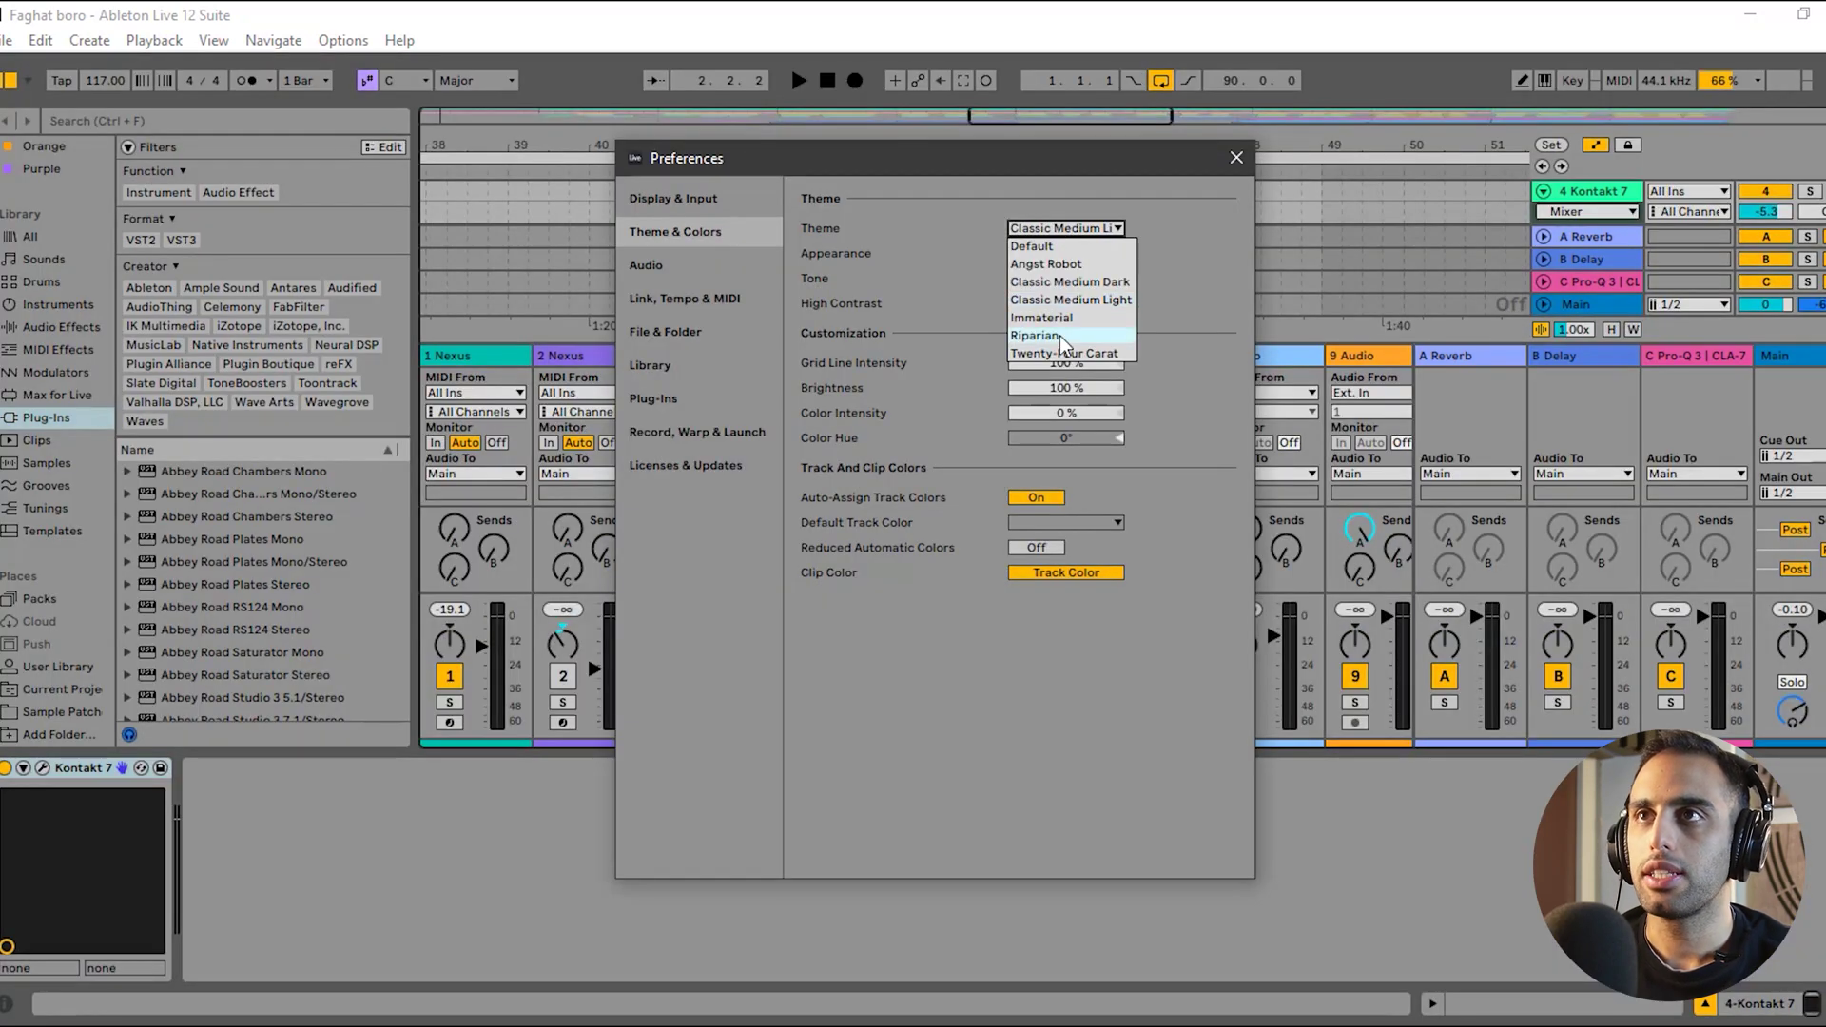
left_click(1059, 335)
left_click(1039, 232)
left_click(1076, 352)
- Set the theme to Immaterial and close the preferences
left_click(1081, 228)
left_click(1076, 317)
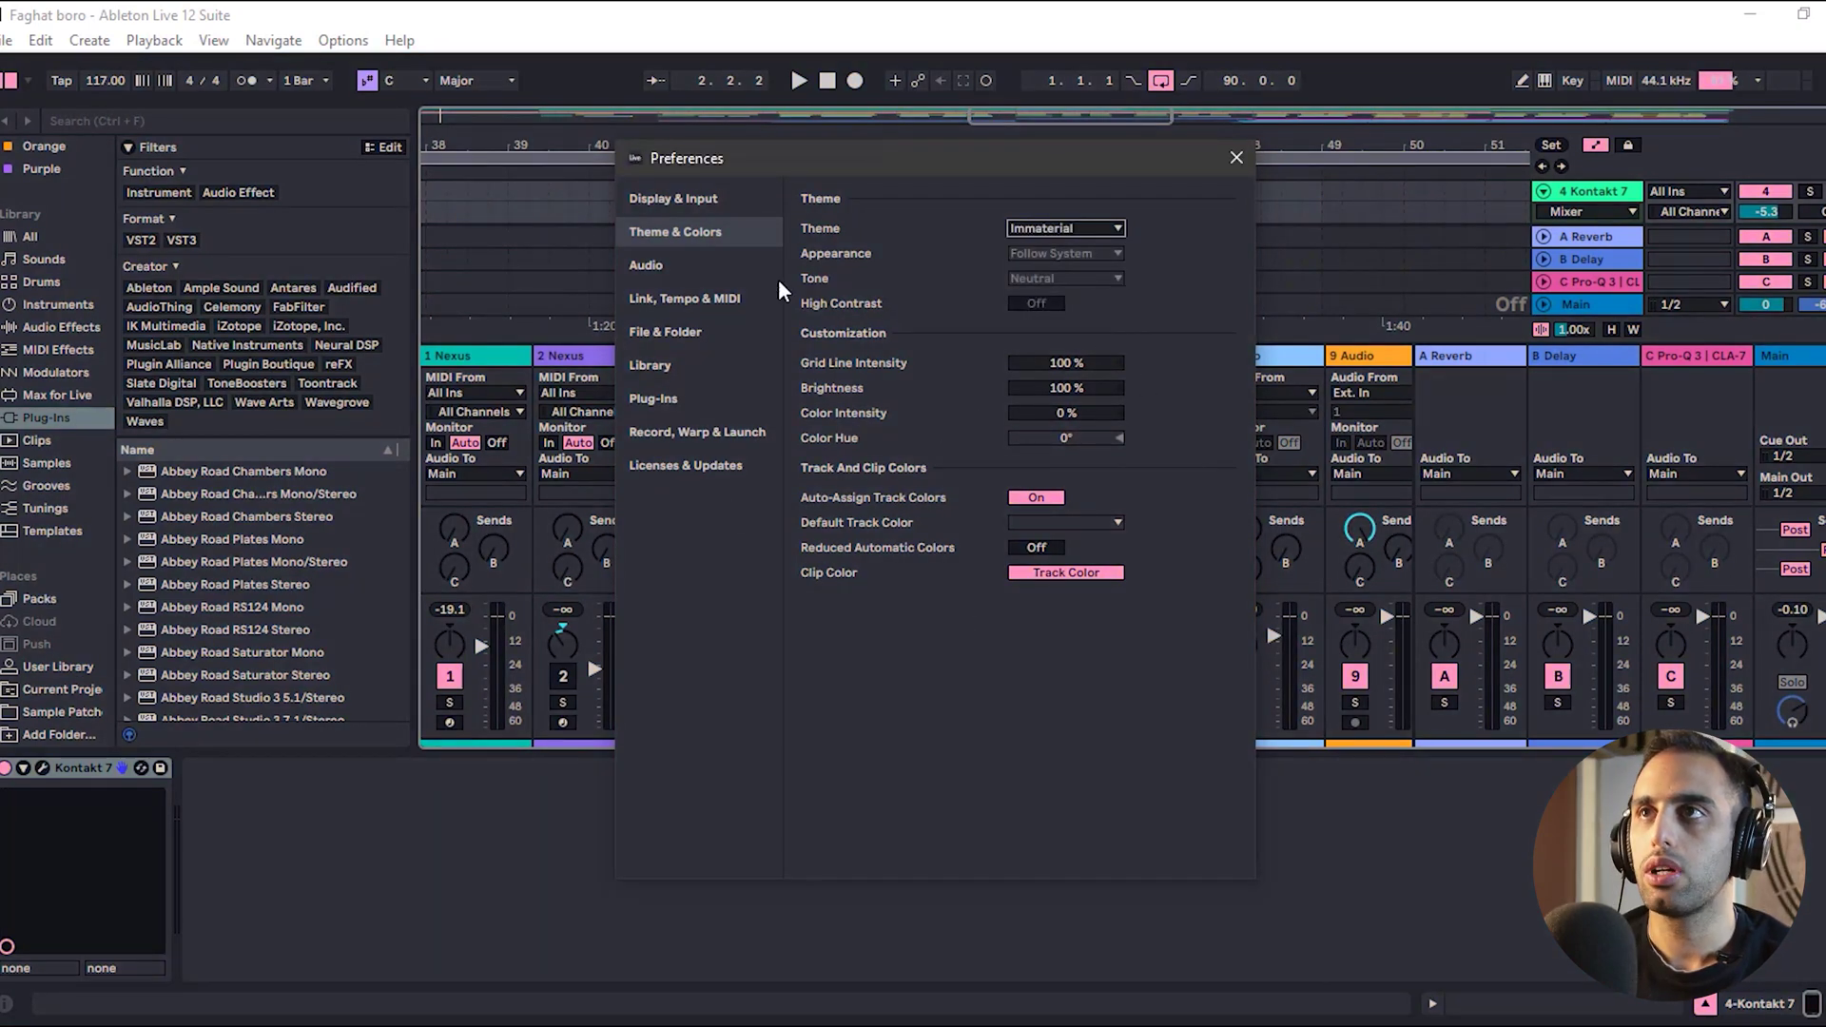
left_click(1234, 159)
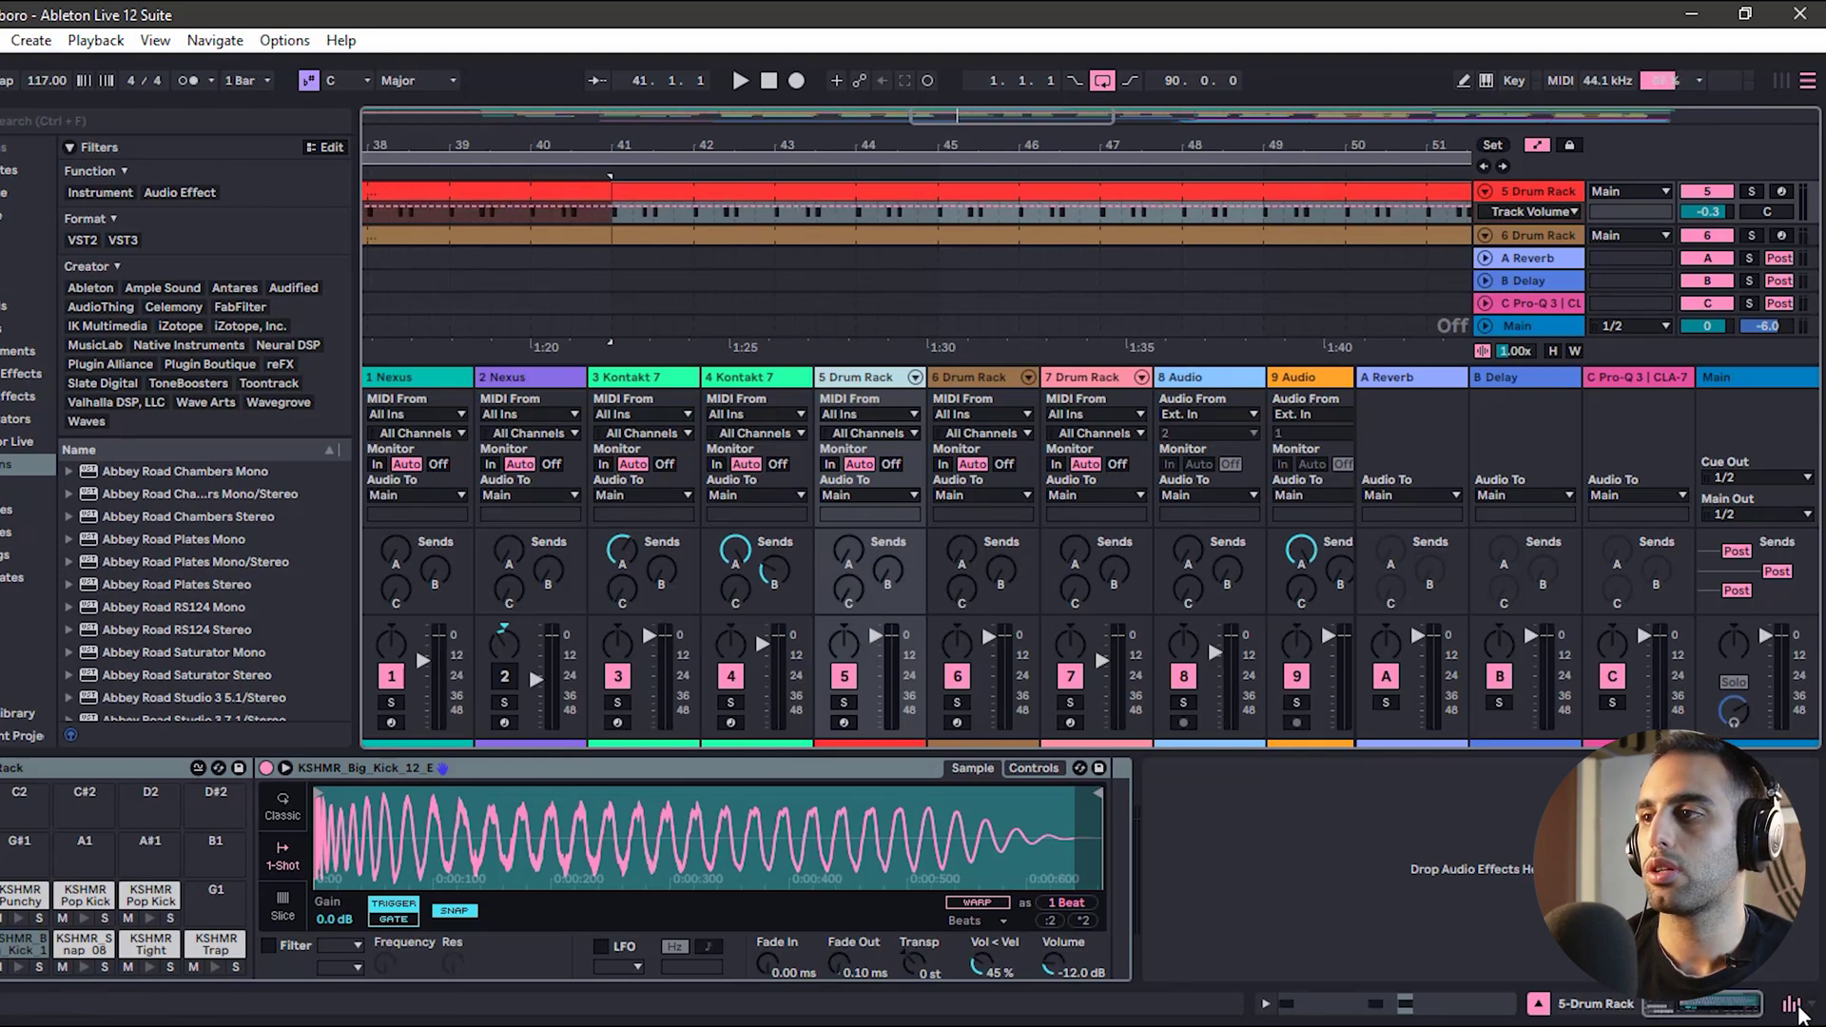
- Toggle the Arrangement mixer off and on, and open the 5 Drum Rack clip's note editor beneath it
left_click(1791, 1008)
left_click(1792, 1008)
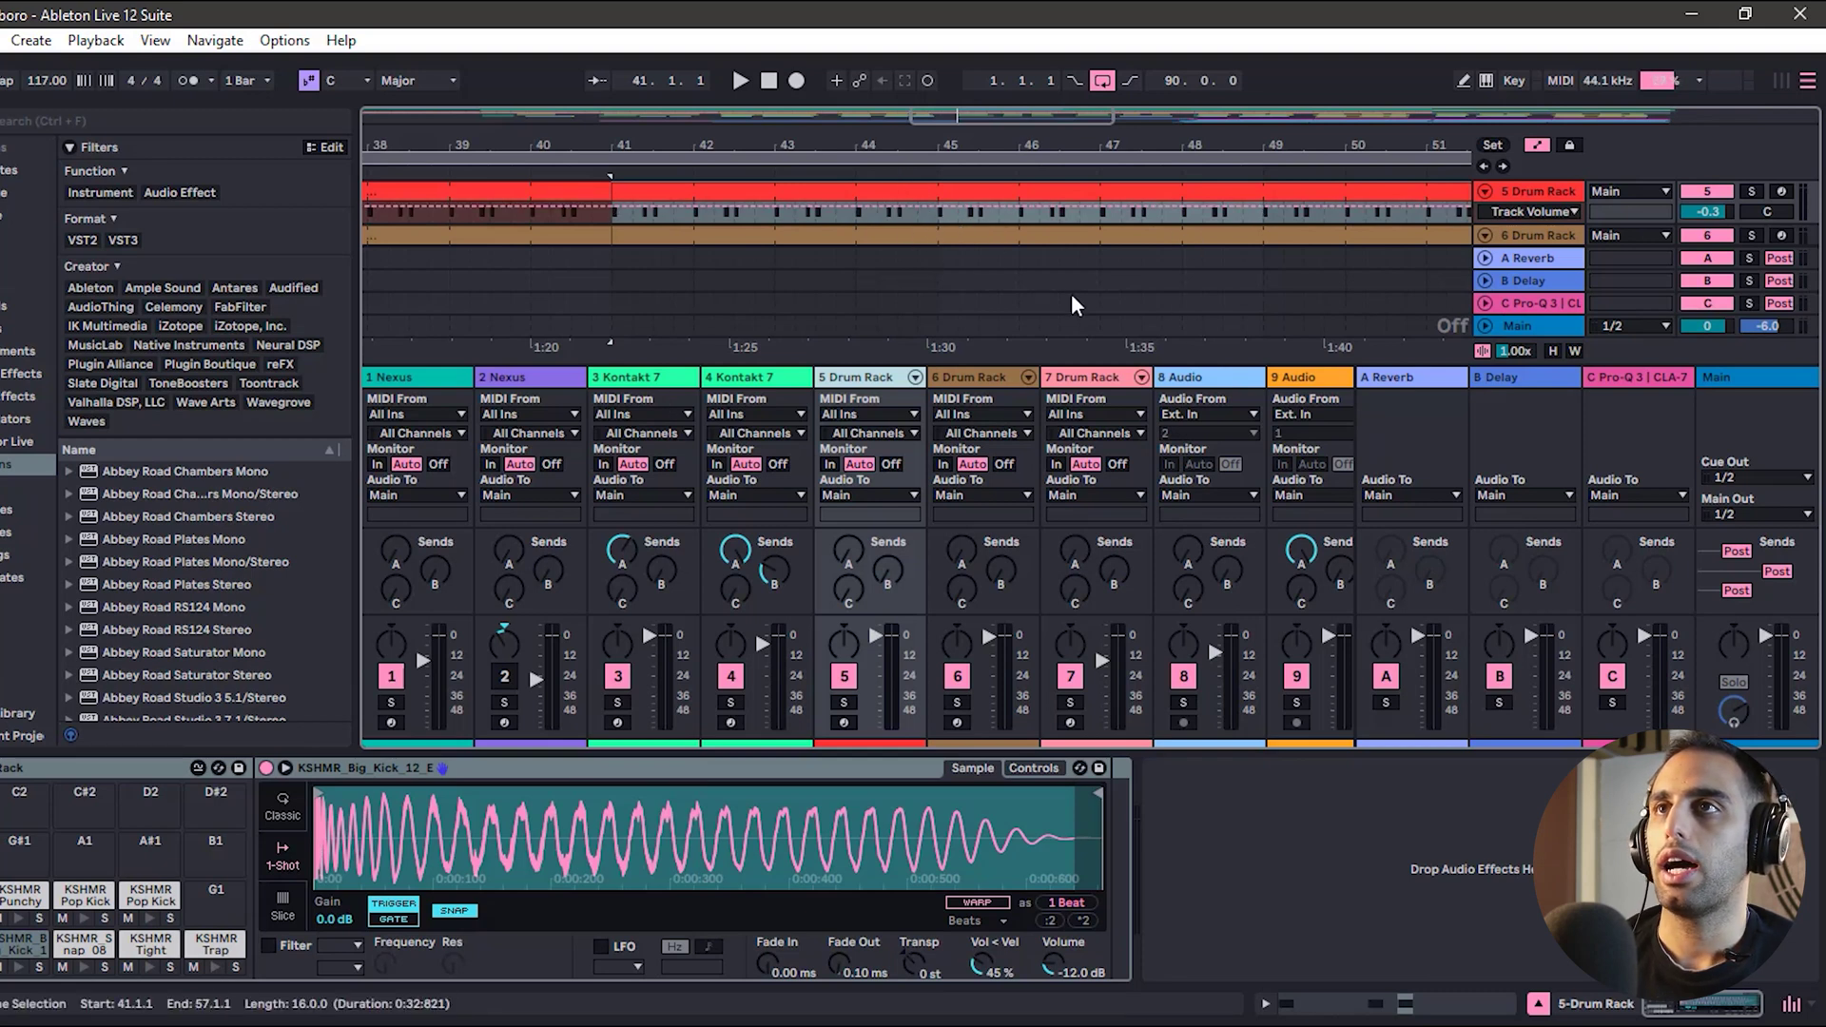
double_click(1014, 191)
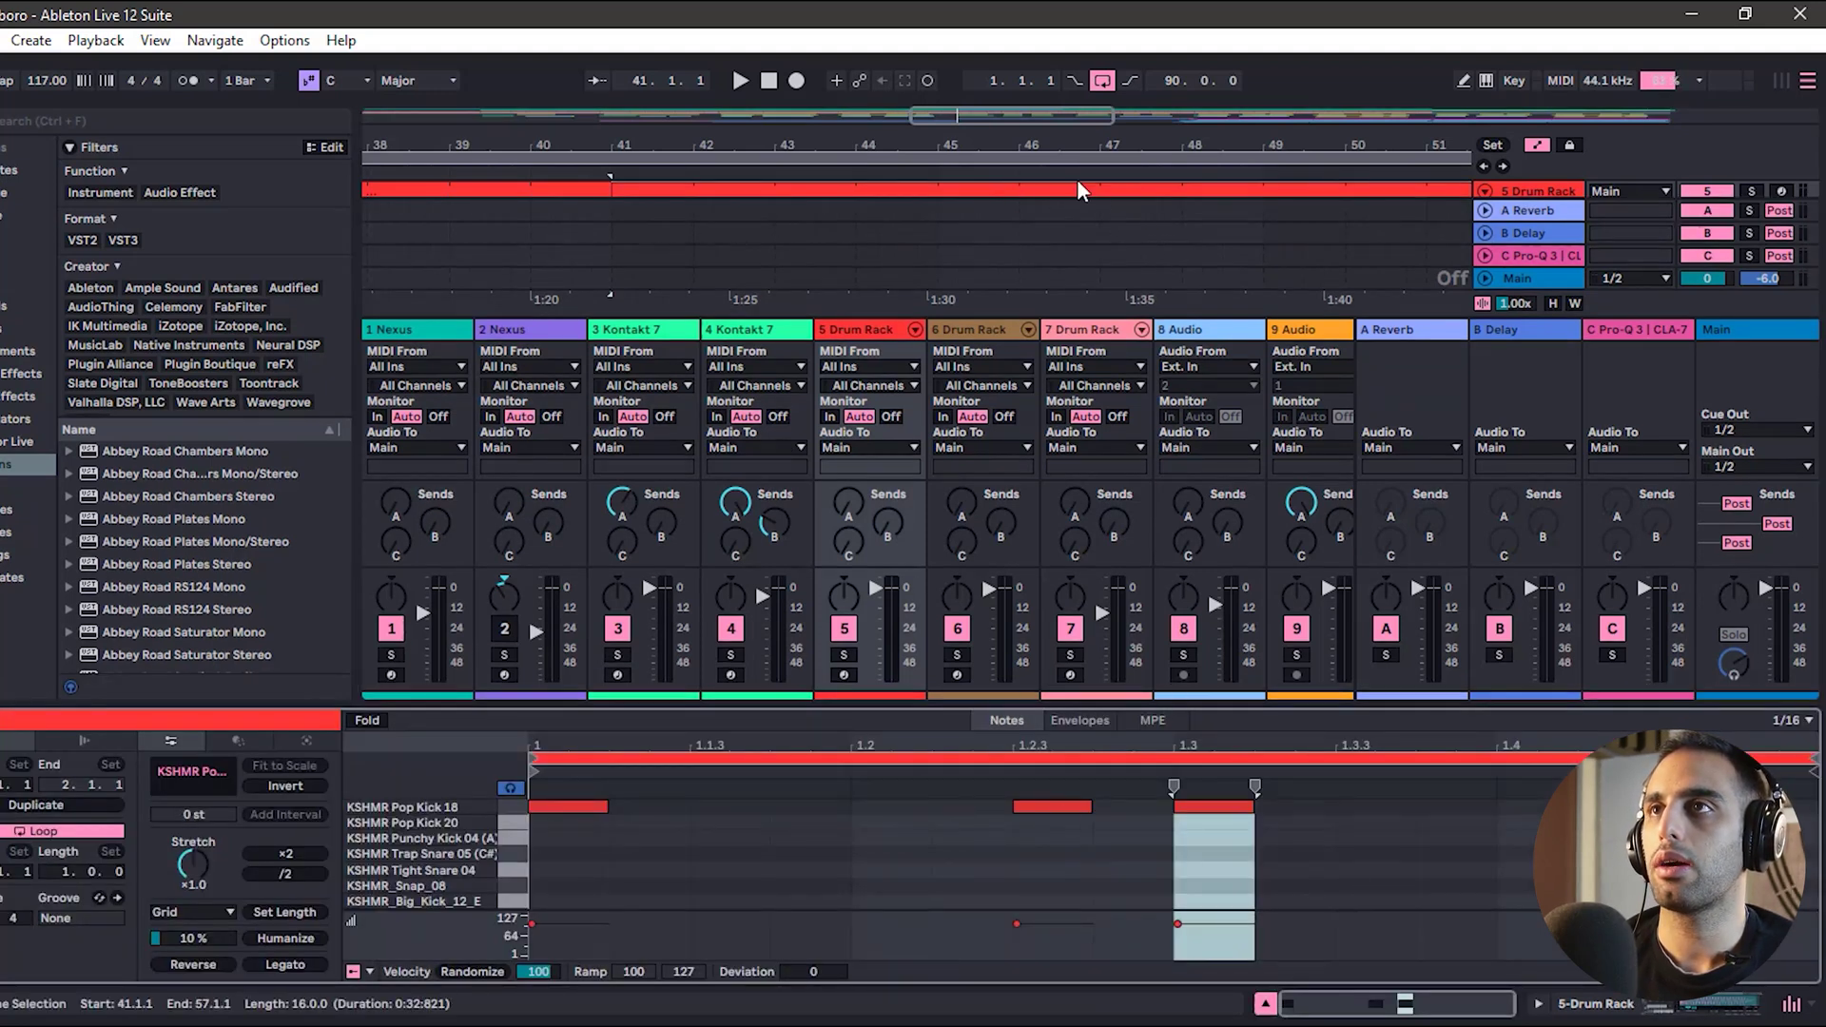
scroll(1069, 190, "up", 1)
scroll(1066, 206, "down", 2)
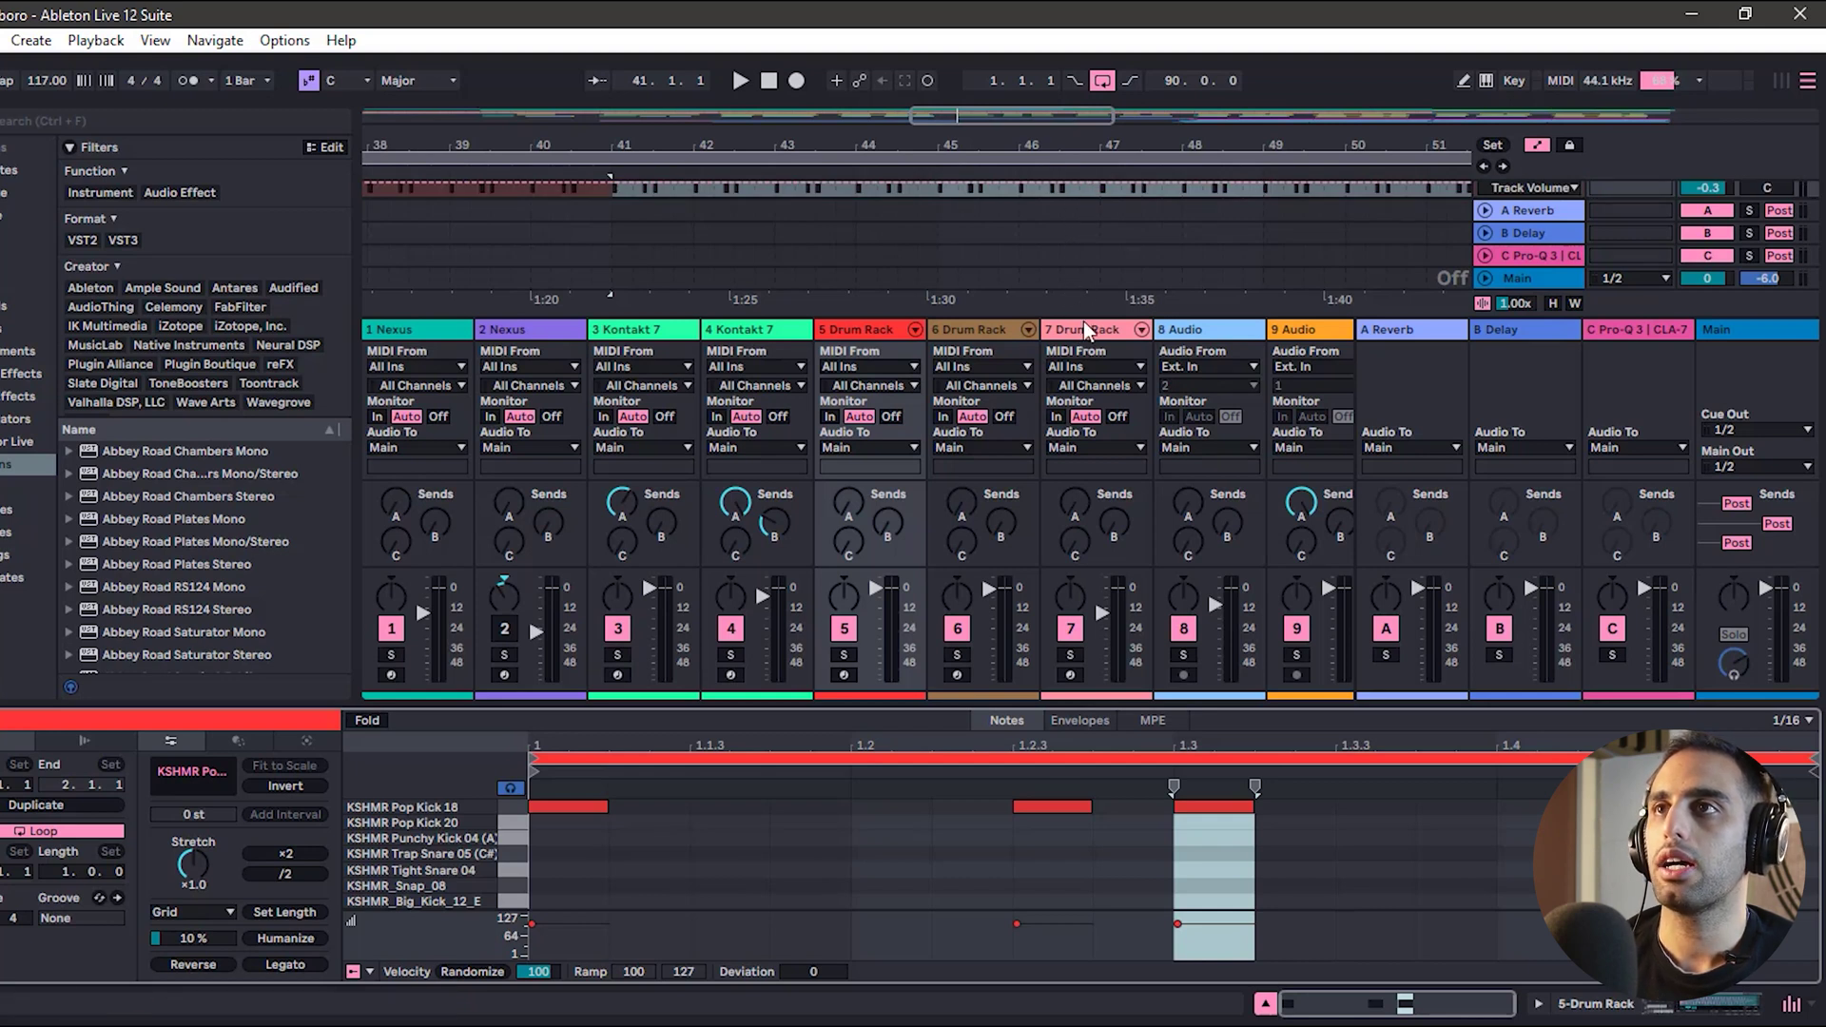
- Toggle the mixer's visibility in the Arrangement several times, leaving it hidden
key("ctrl+alt+m")
key("ctrl+alt+m")
key("ctrl+alt+m")
key("ctrl+alt+m")
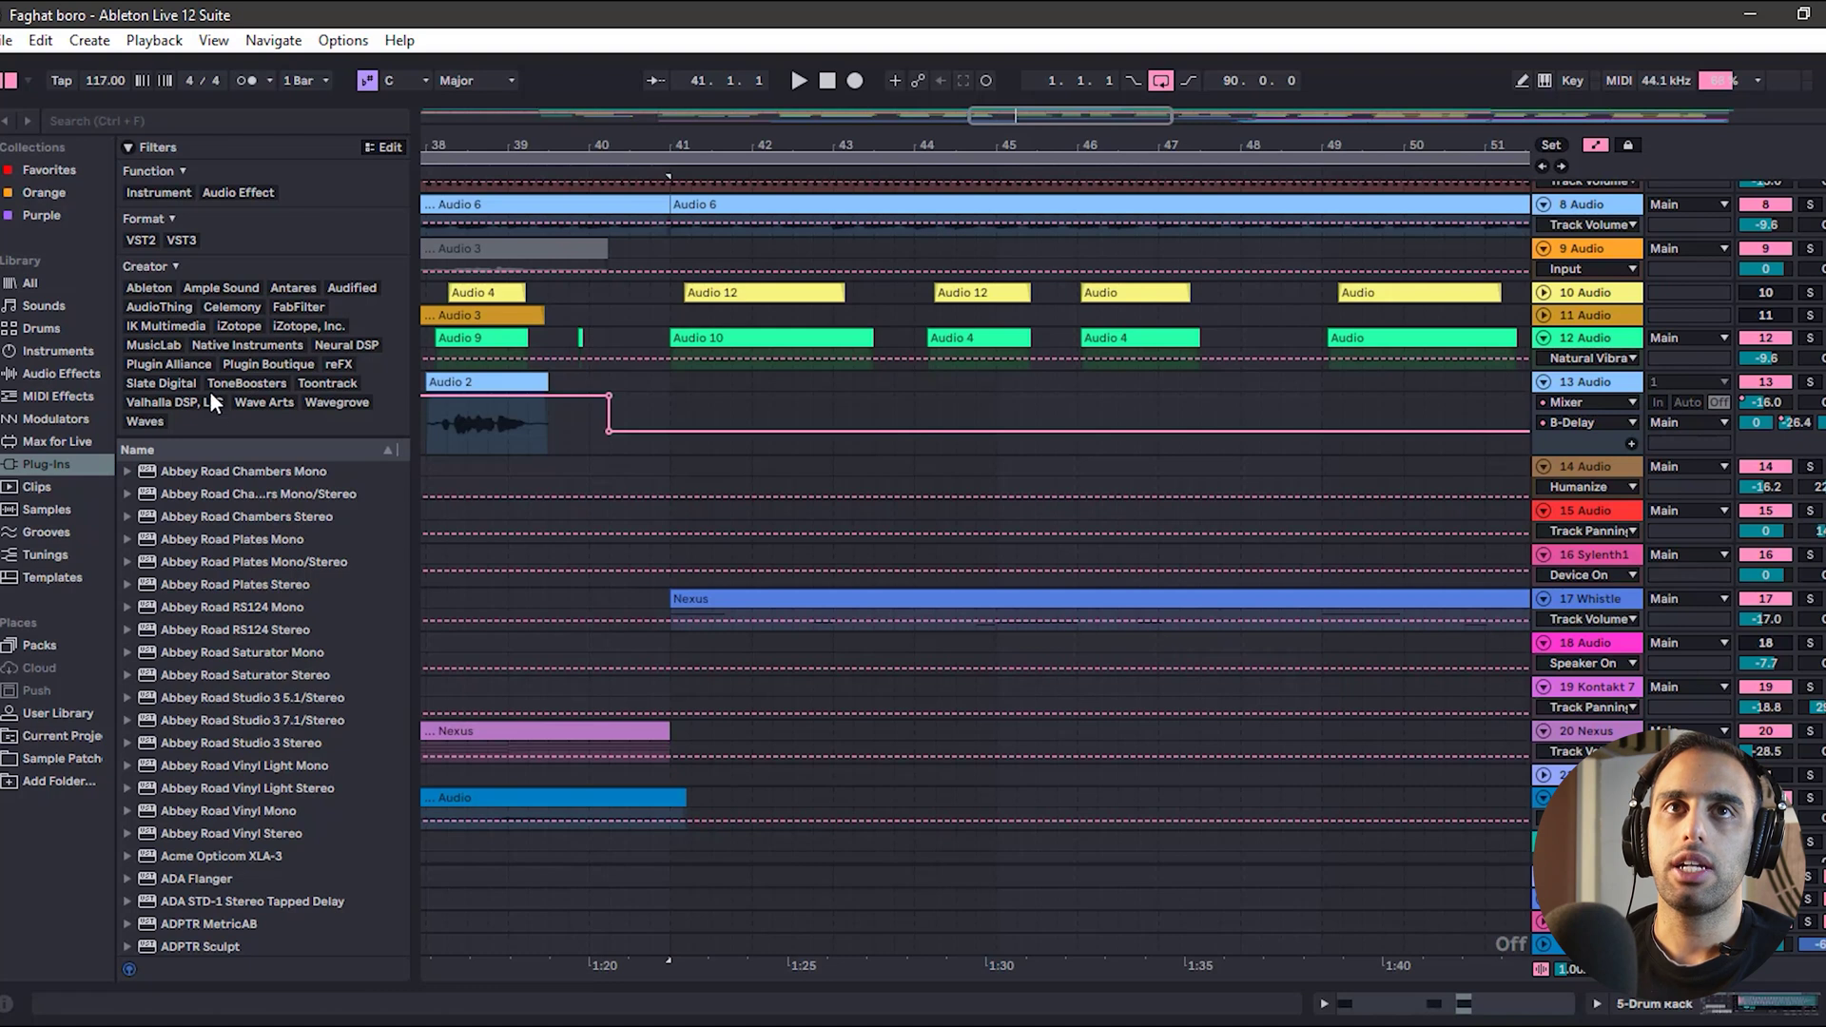
- Try the VST2, Instrument and Audio Effect filters on the plug-in list and look through the plug-ins
left_click(202, 207)
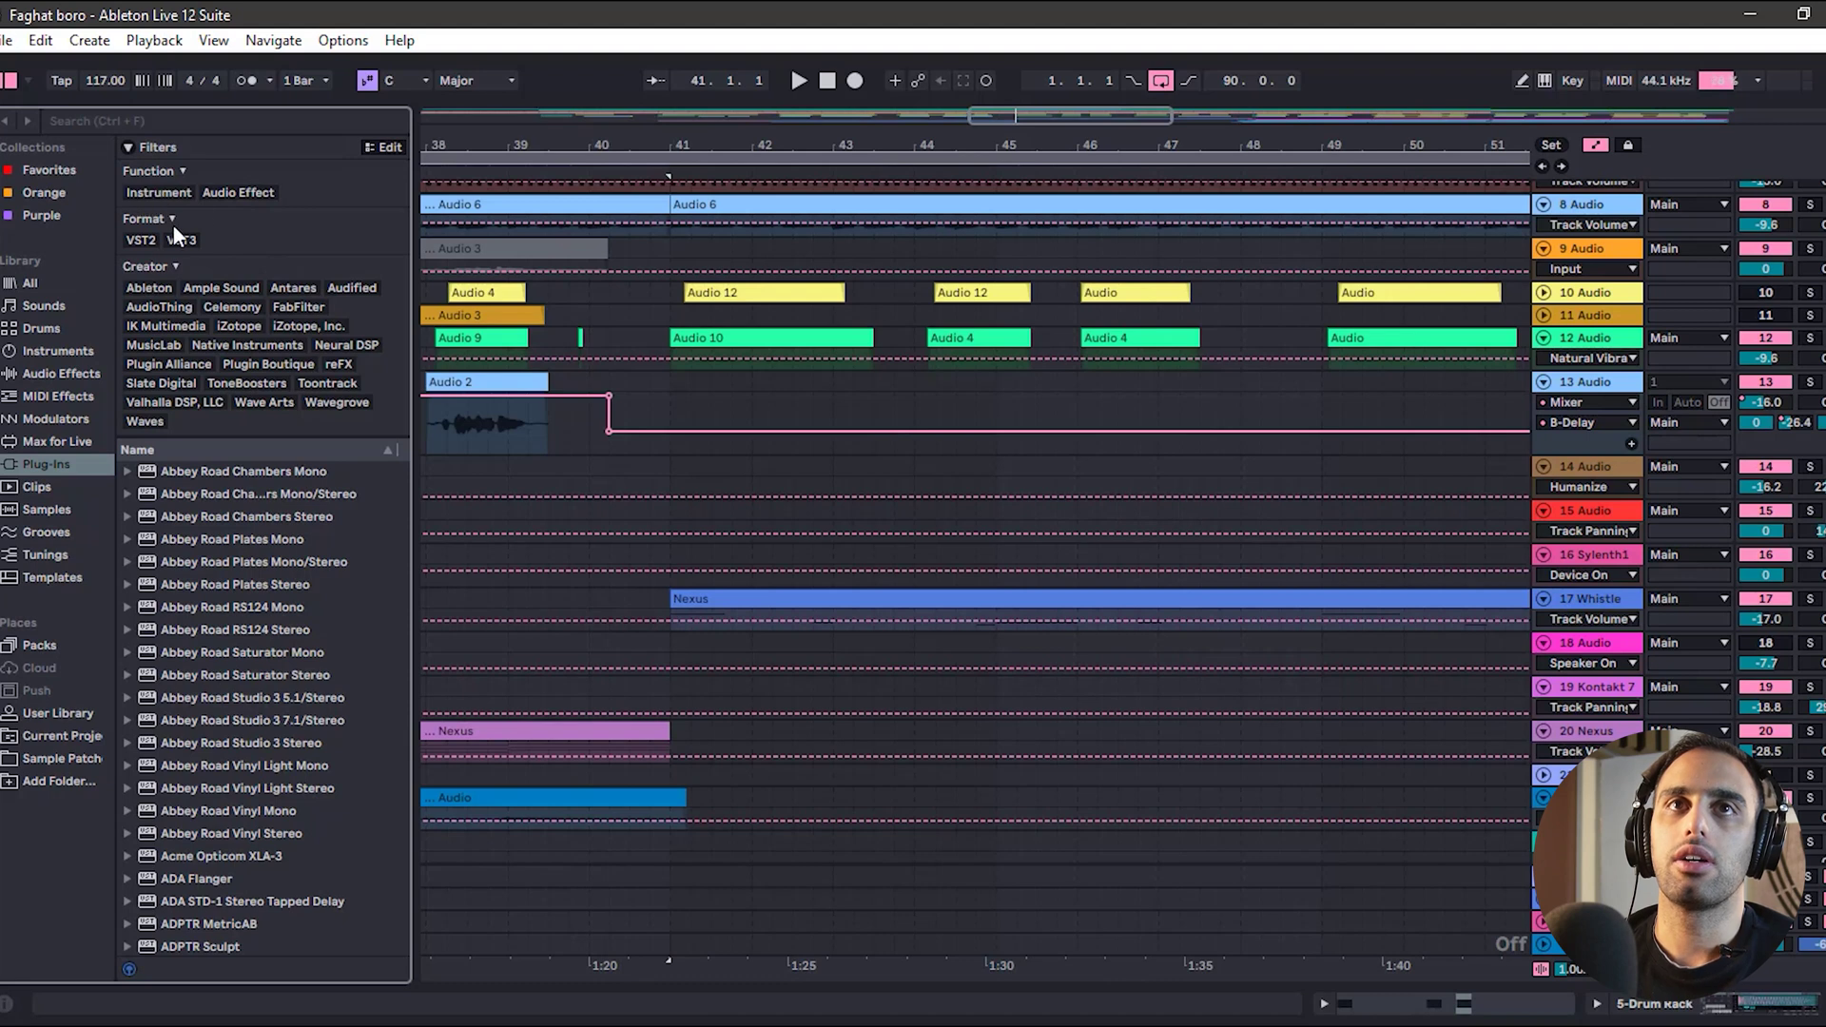
left_click(141, 241)
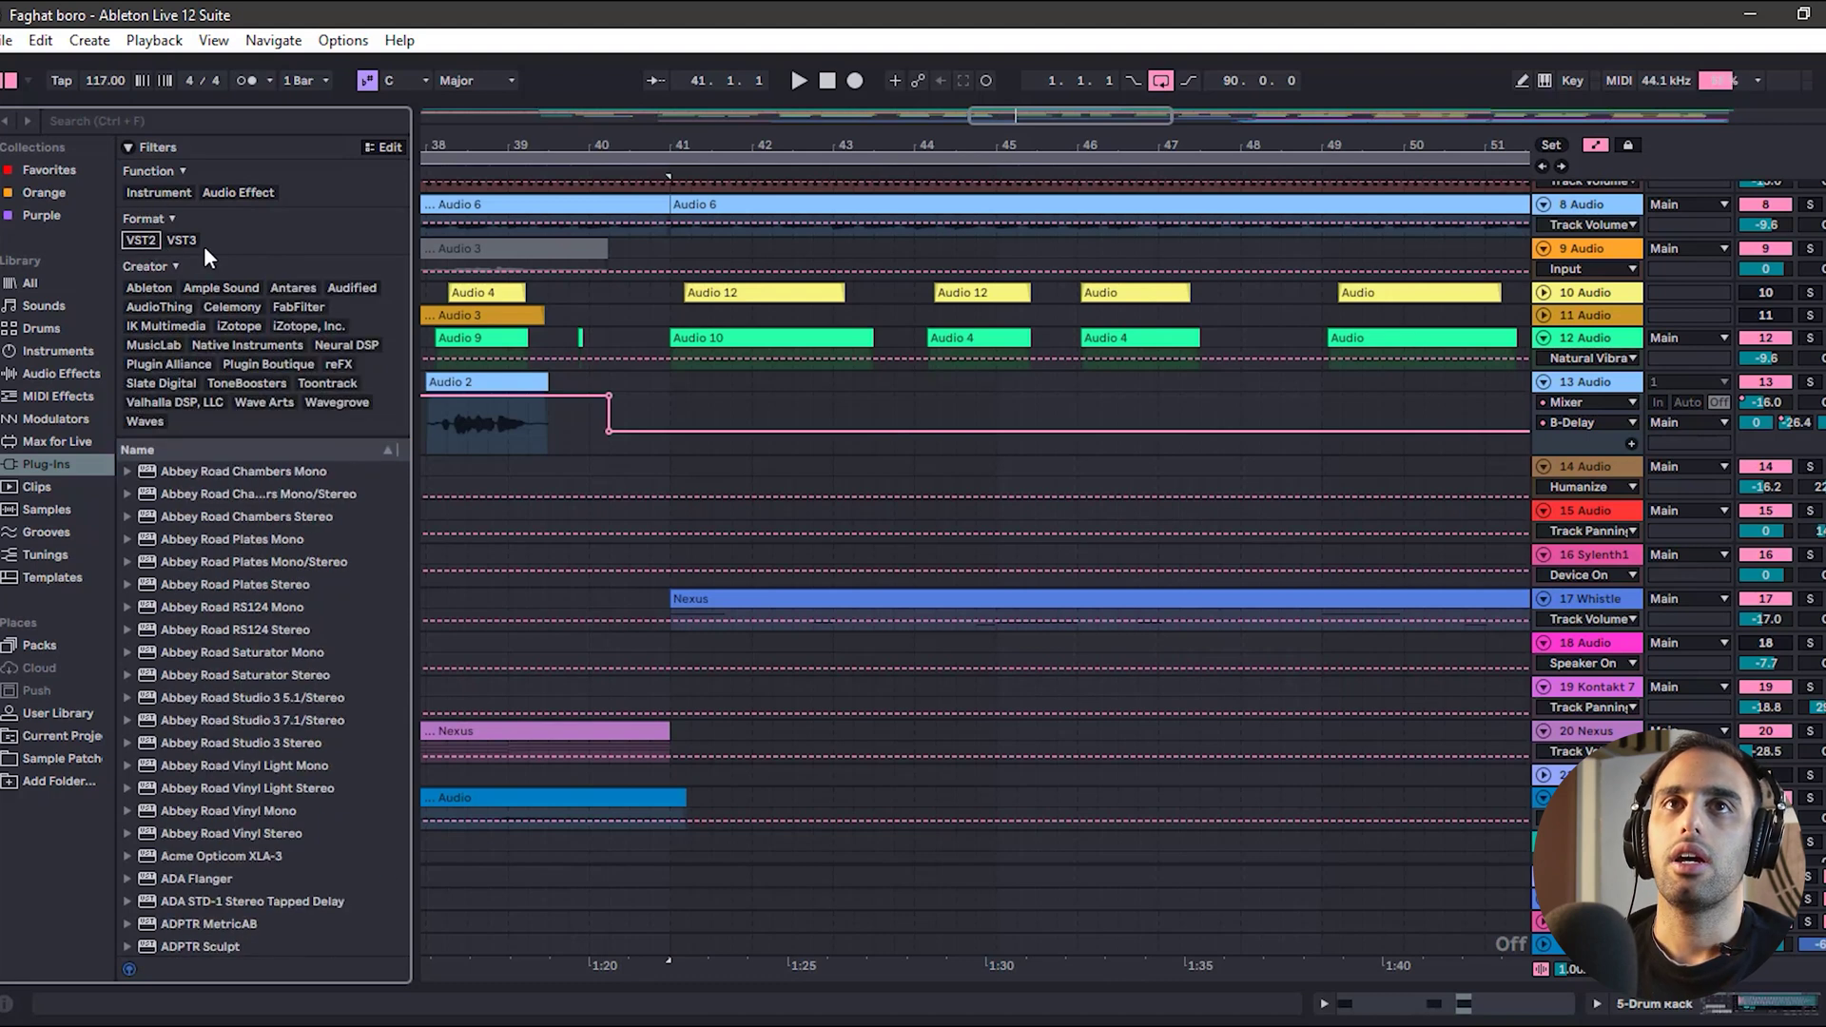
left_click(163, 191)
left_click(252, 193)
left_click(170, 192)
left_click(169, 192)
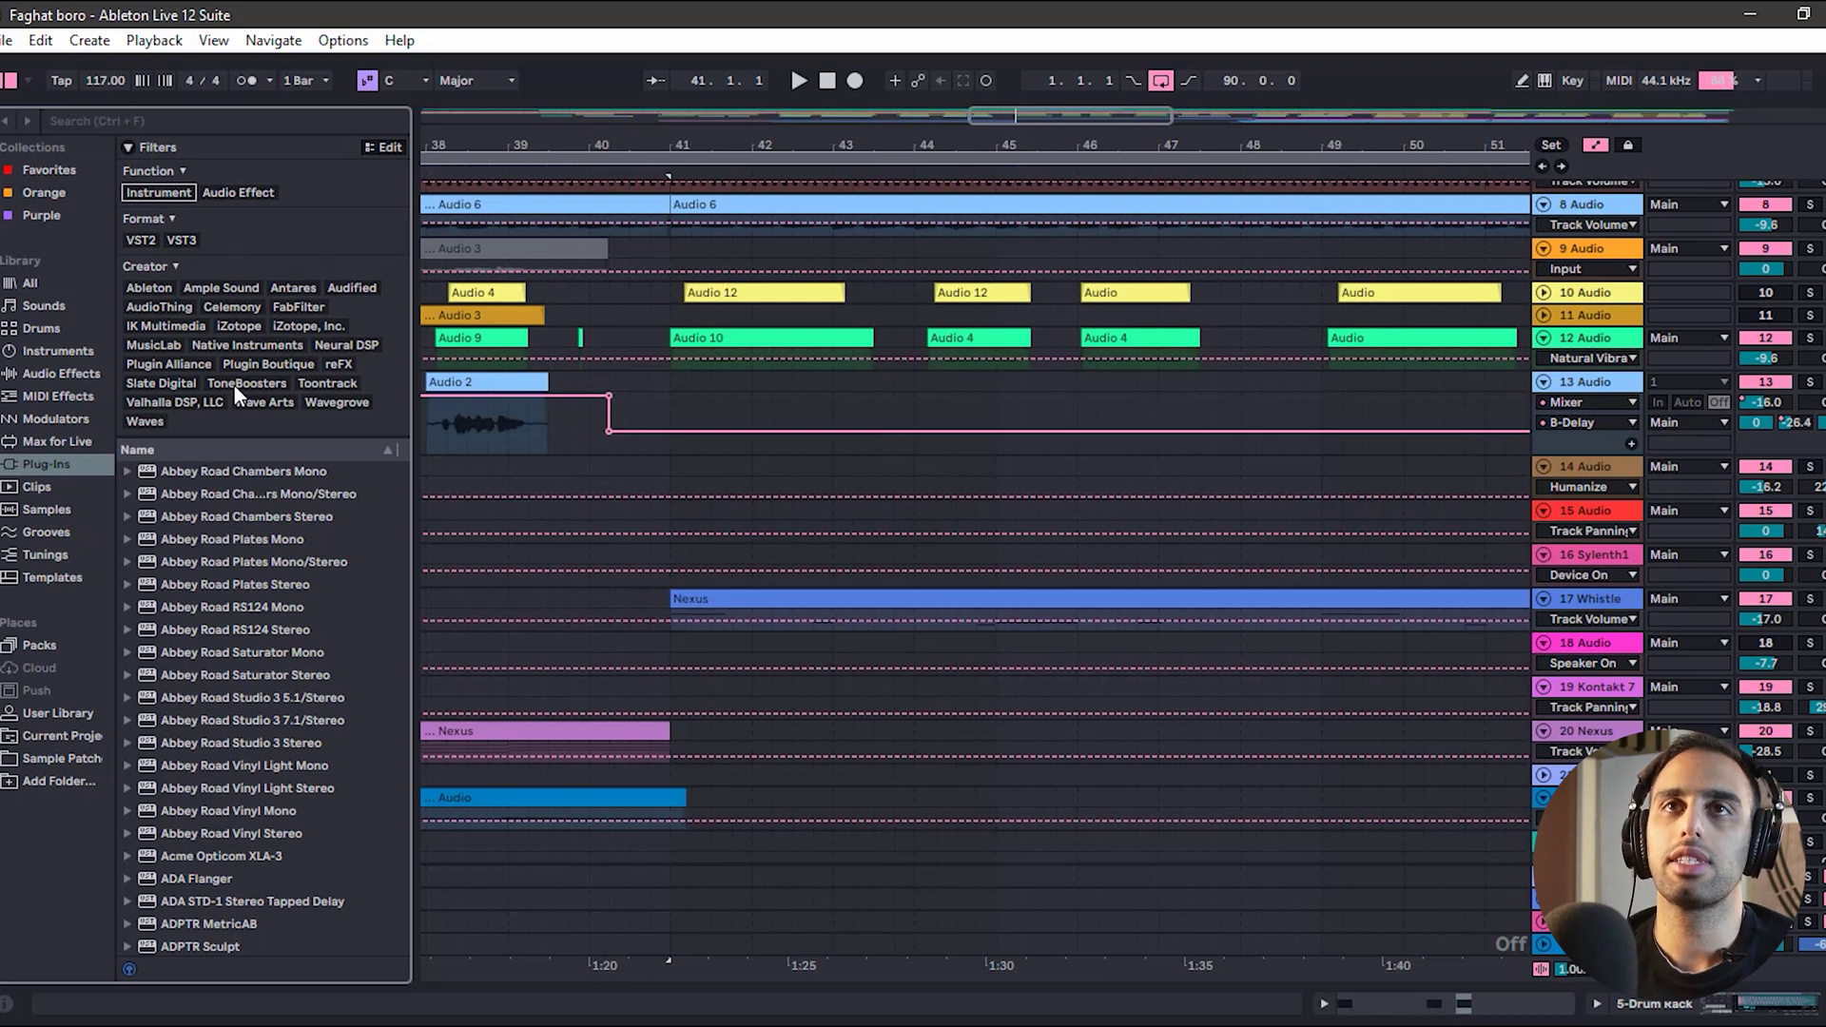
scroll(310, 534, "down", 10)
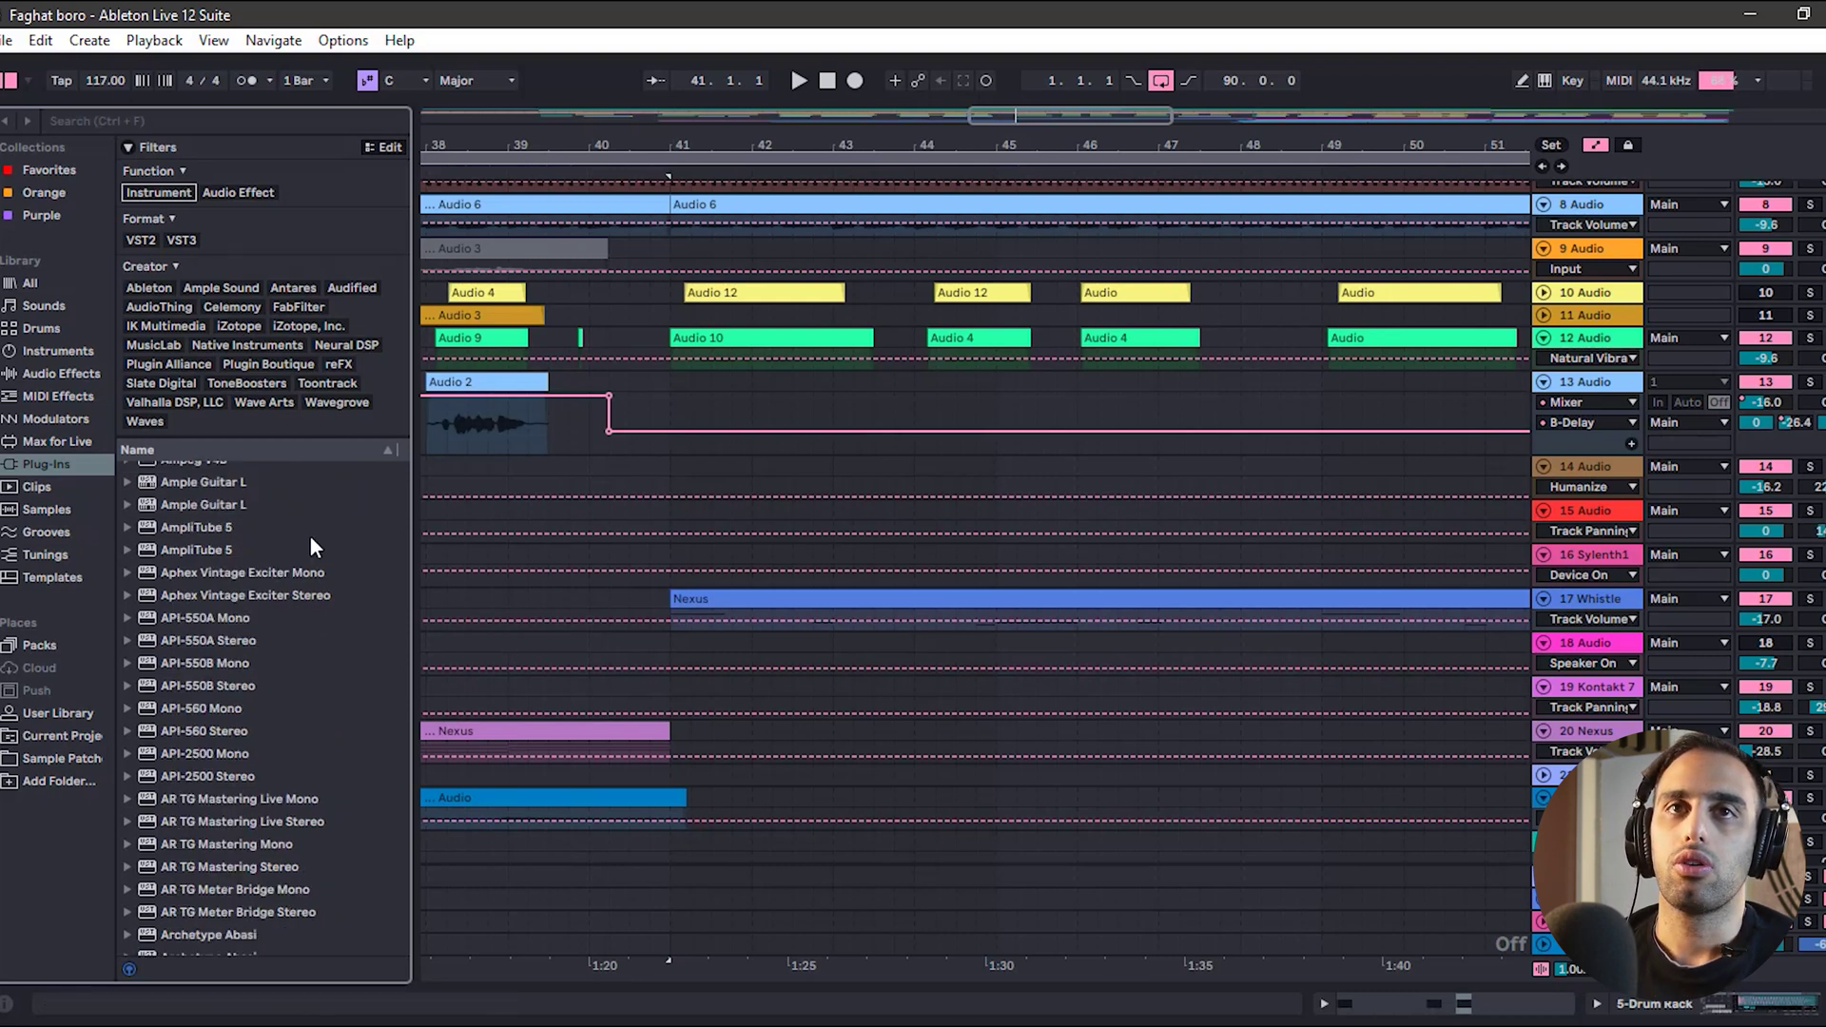
scroll(350, 594, "up", 10)
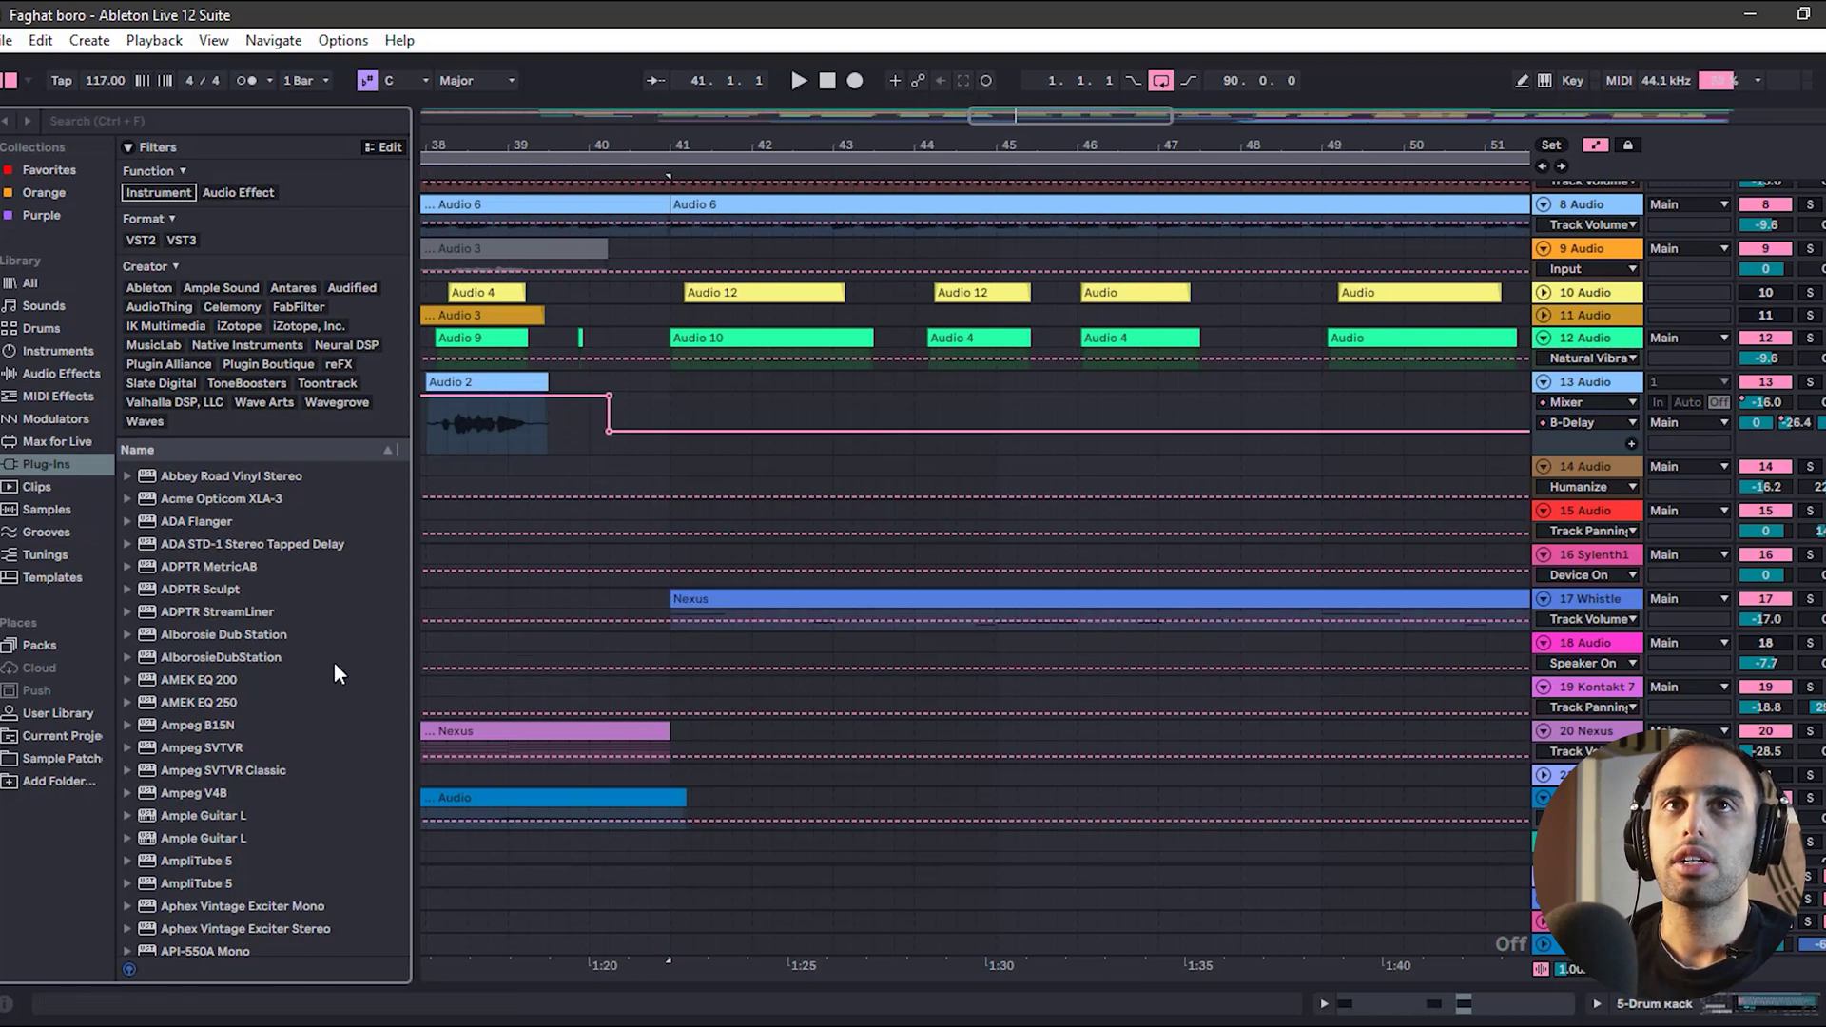
- Search the plug-ins for "abbey", select Abbey Road Chambers Mono and clear the search
left_click(86, 119)
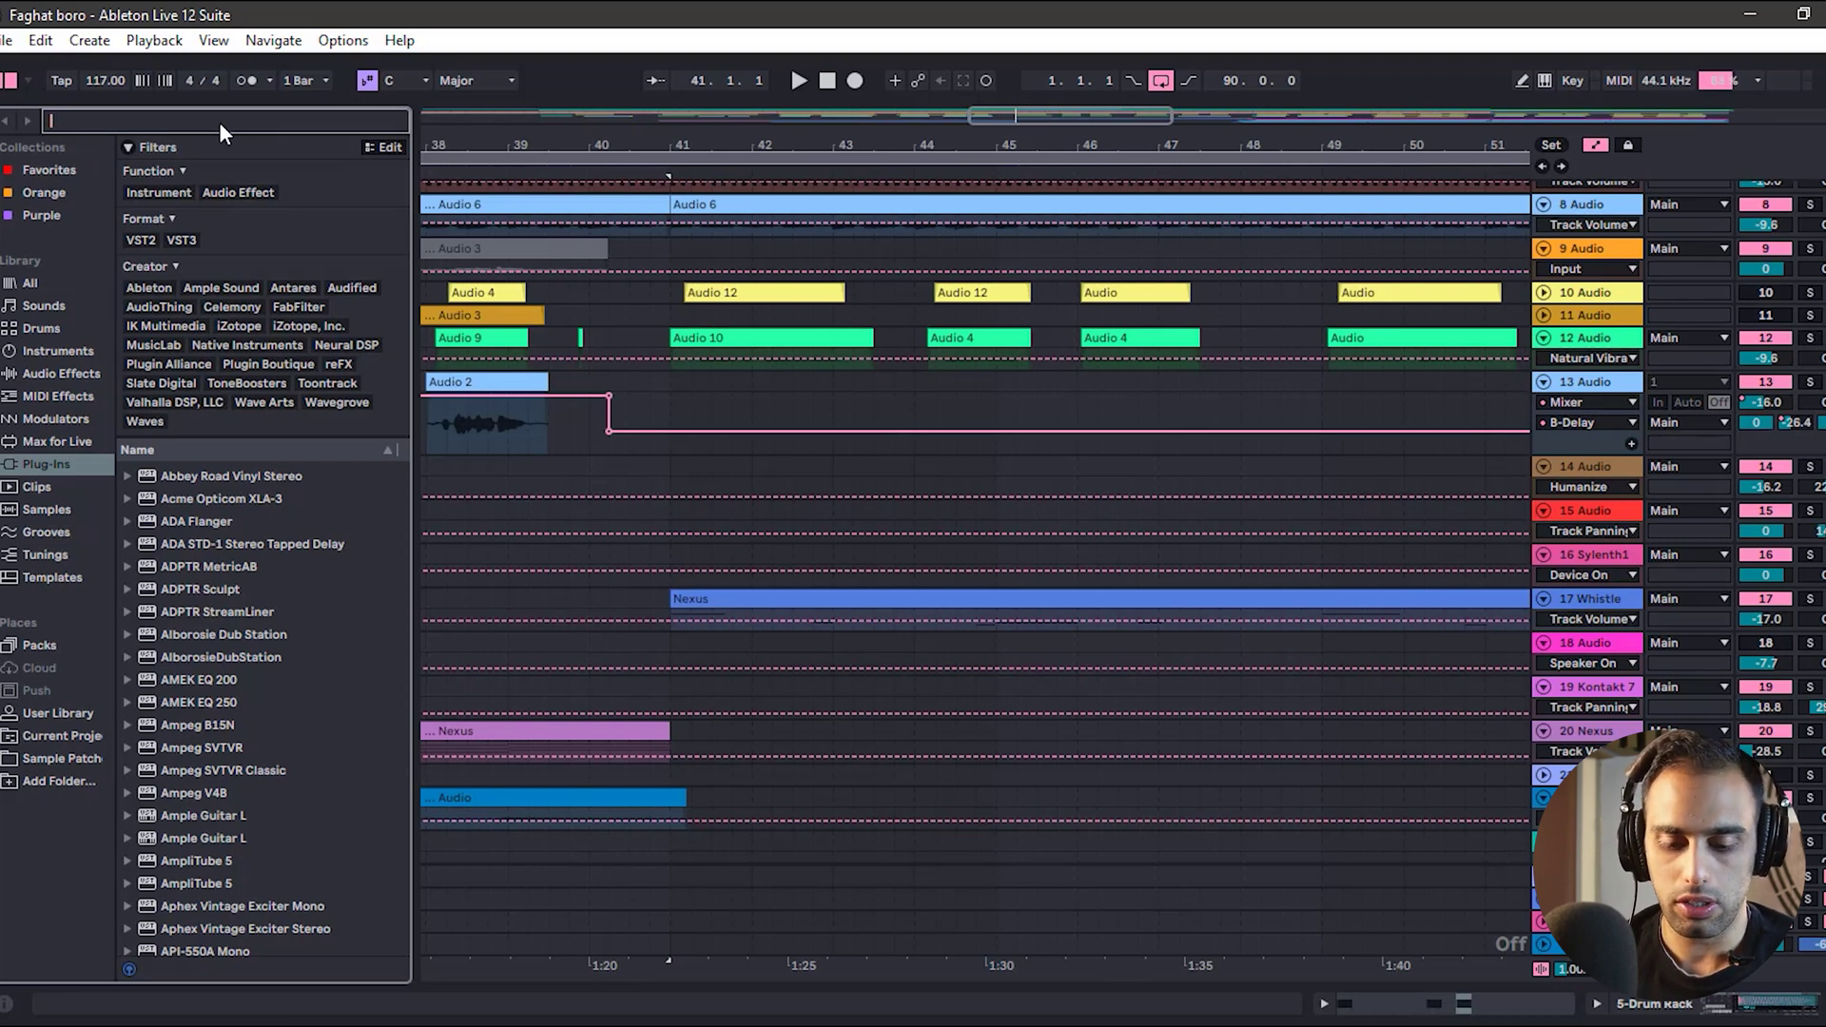
type("abbey")
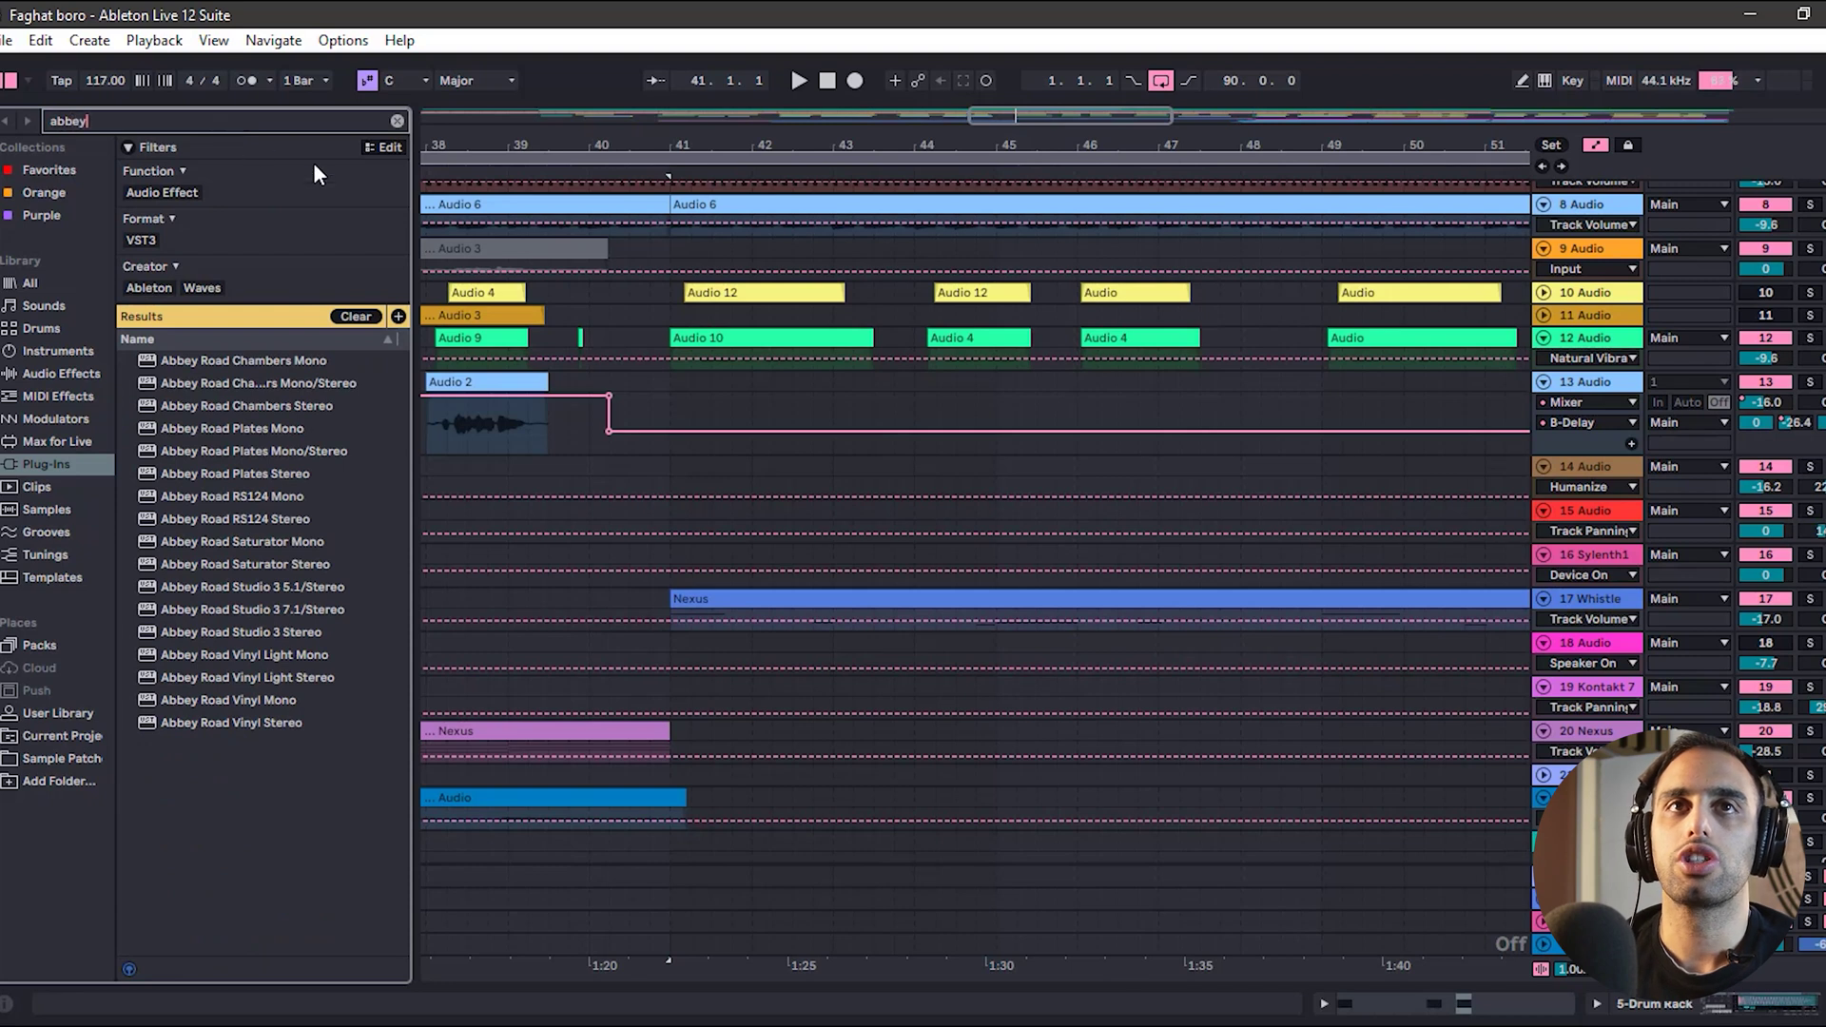
left_click(287, 377)
left_click(266, 362)
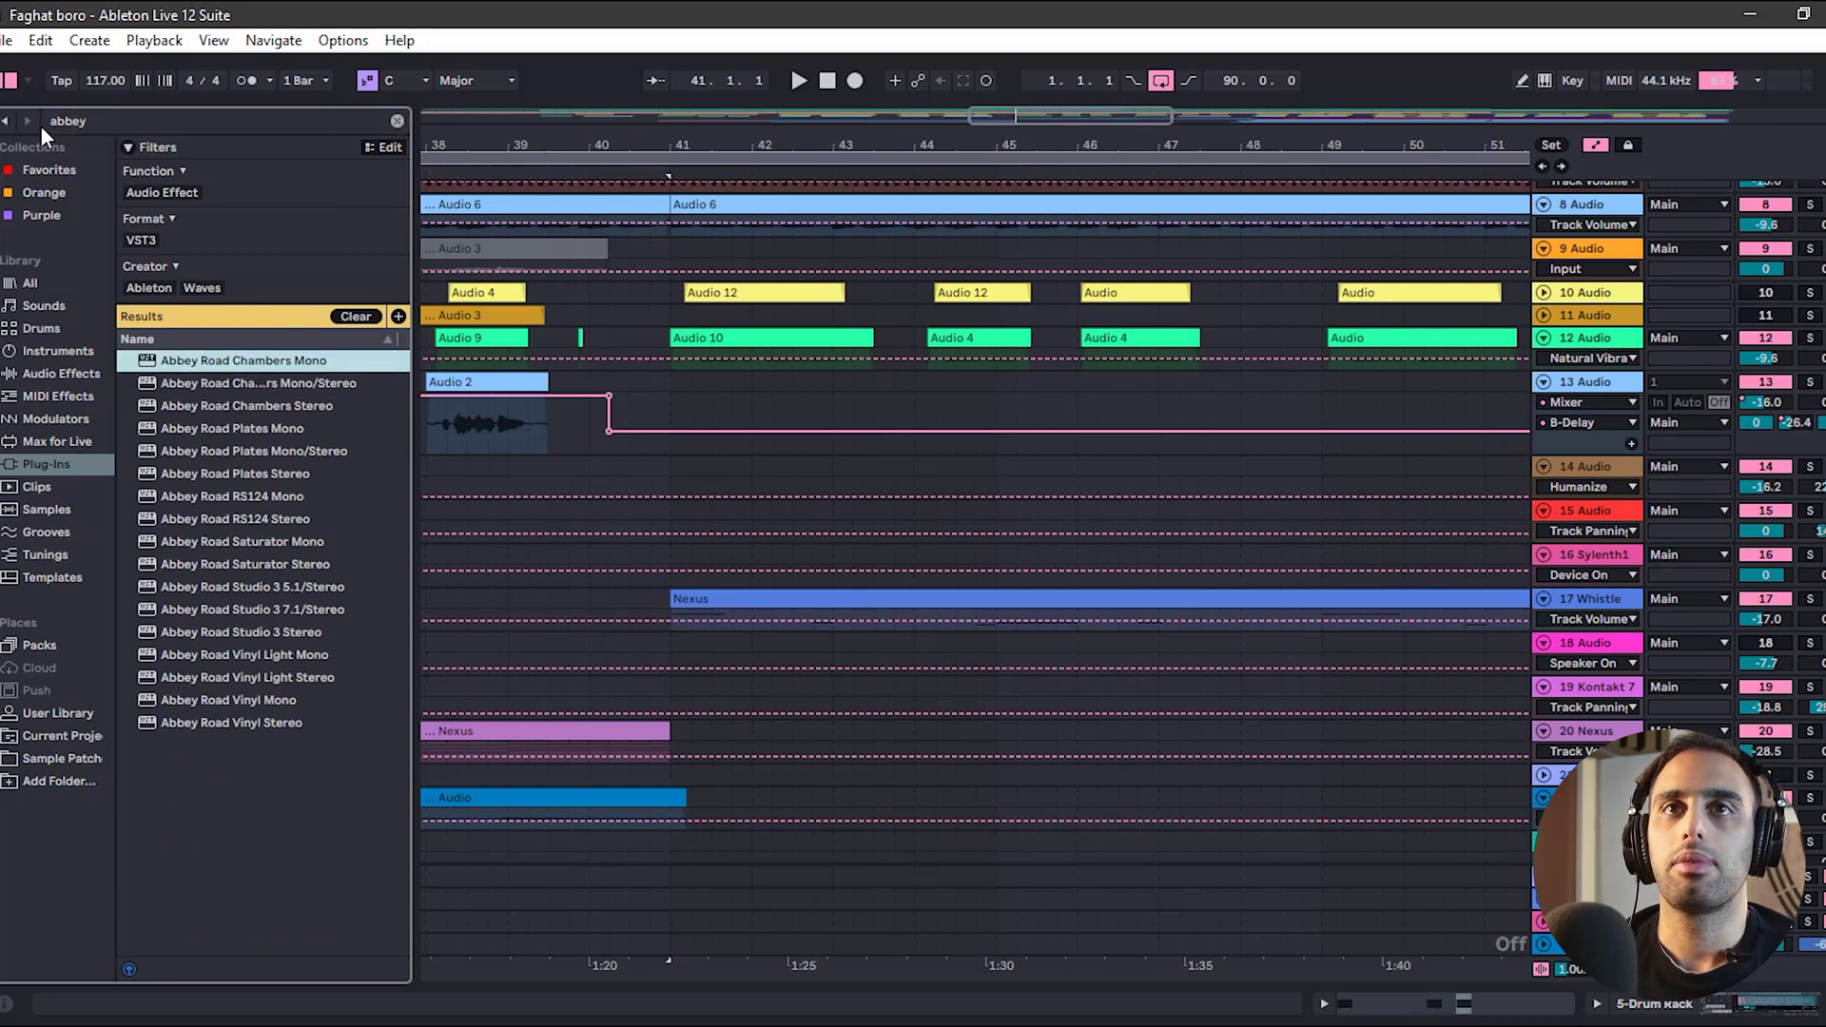
left_click(397, 121)
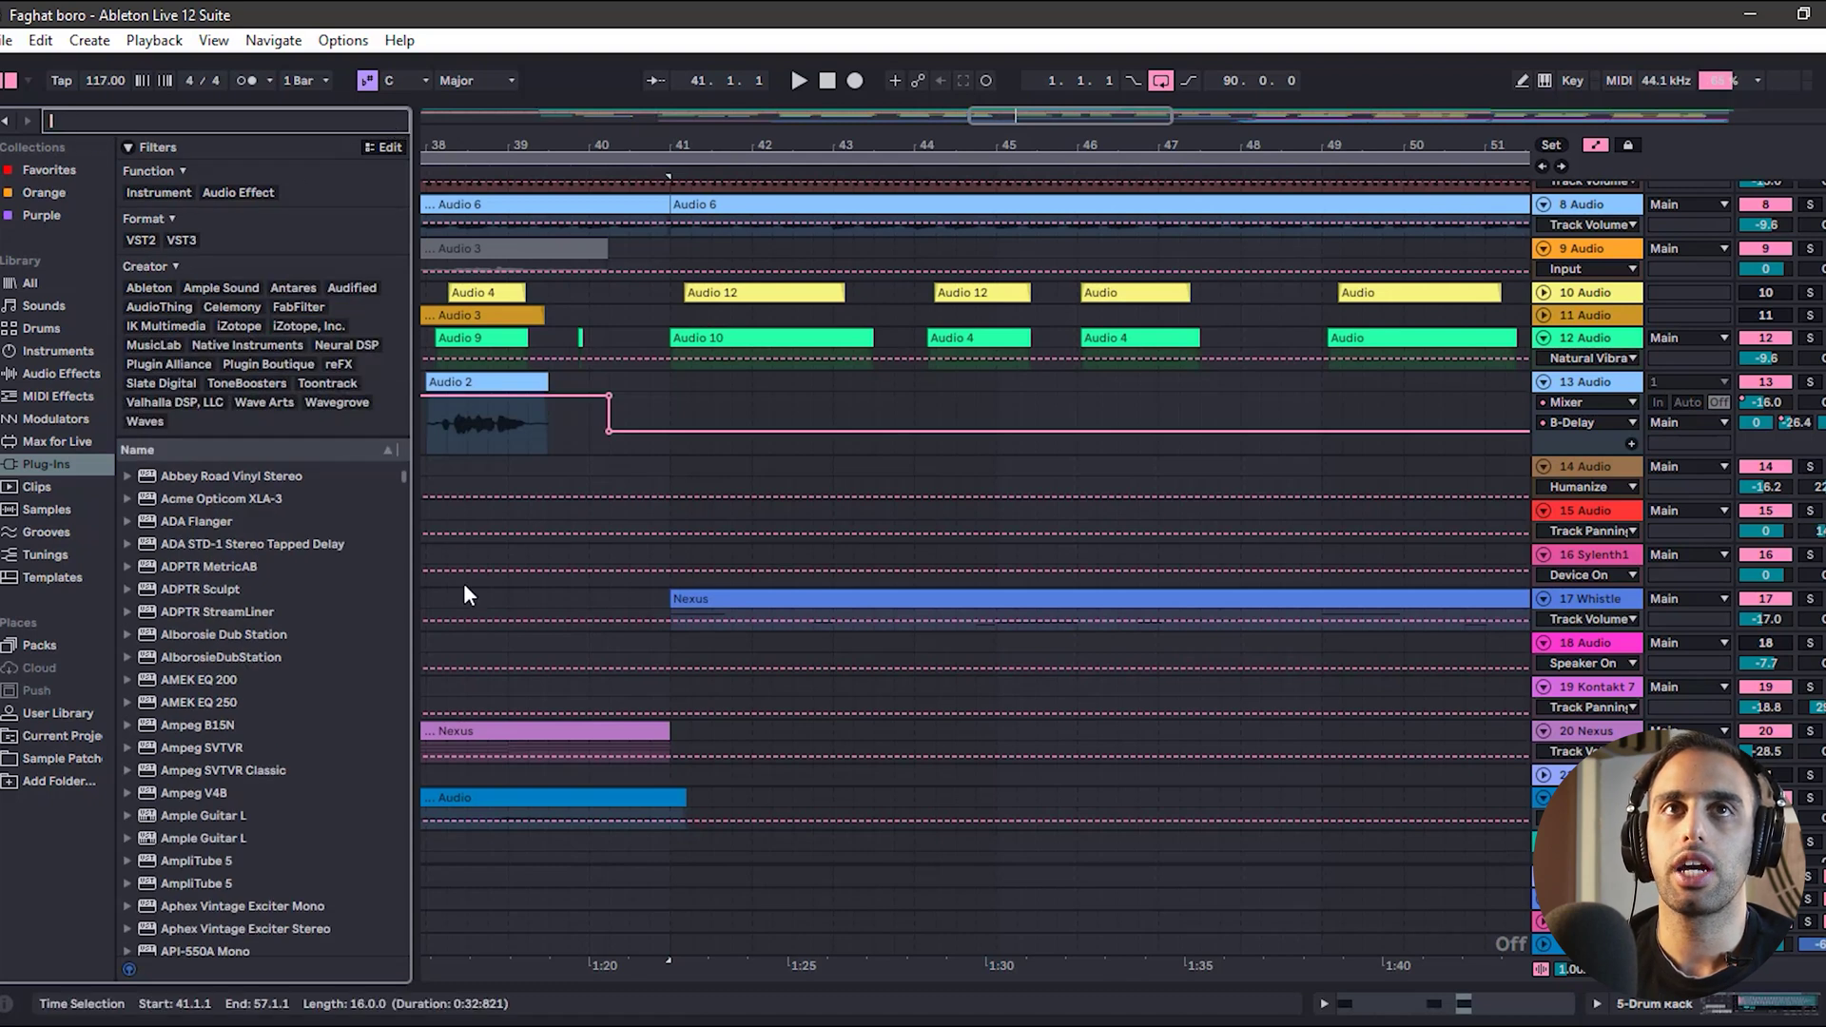
- Expand the Cymatics Mercury folder in Sample Patch and search for sounds similar to Cymatics - KEYS Astral - C.wav
left_click(2, 121)
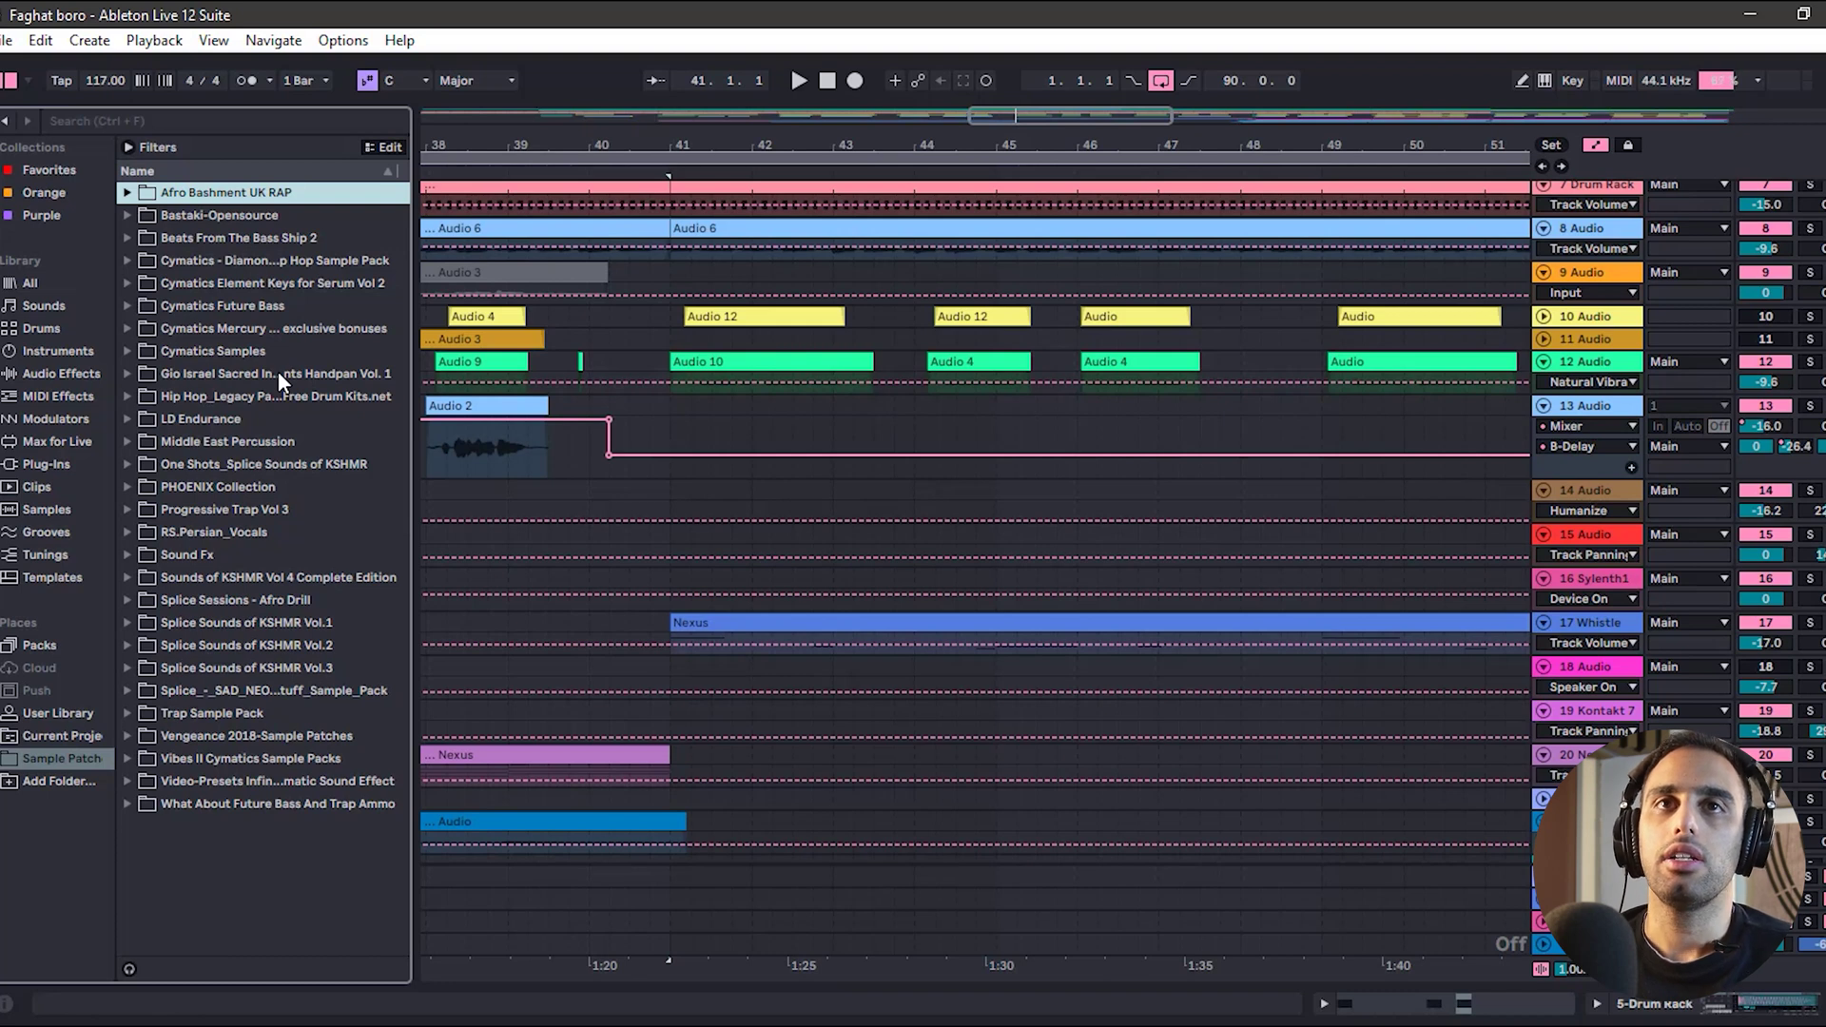
left_click(127, 328)
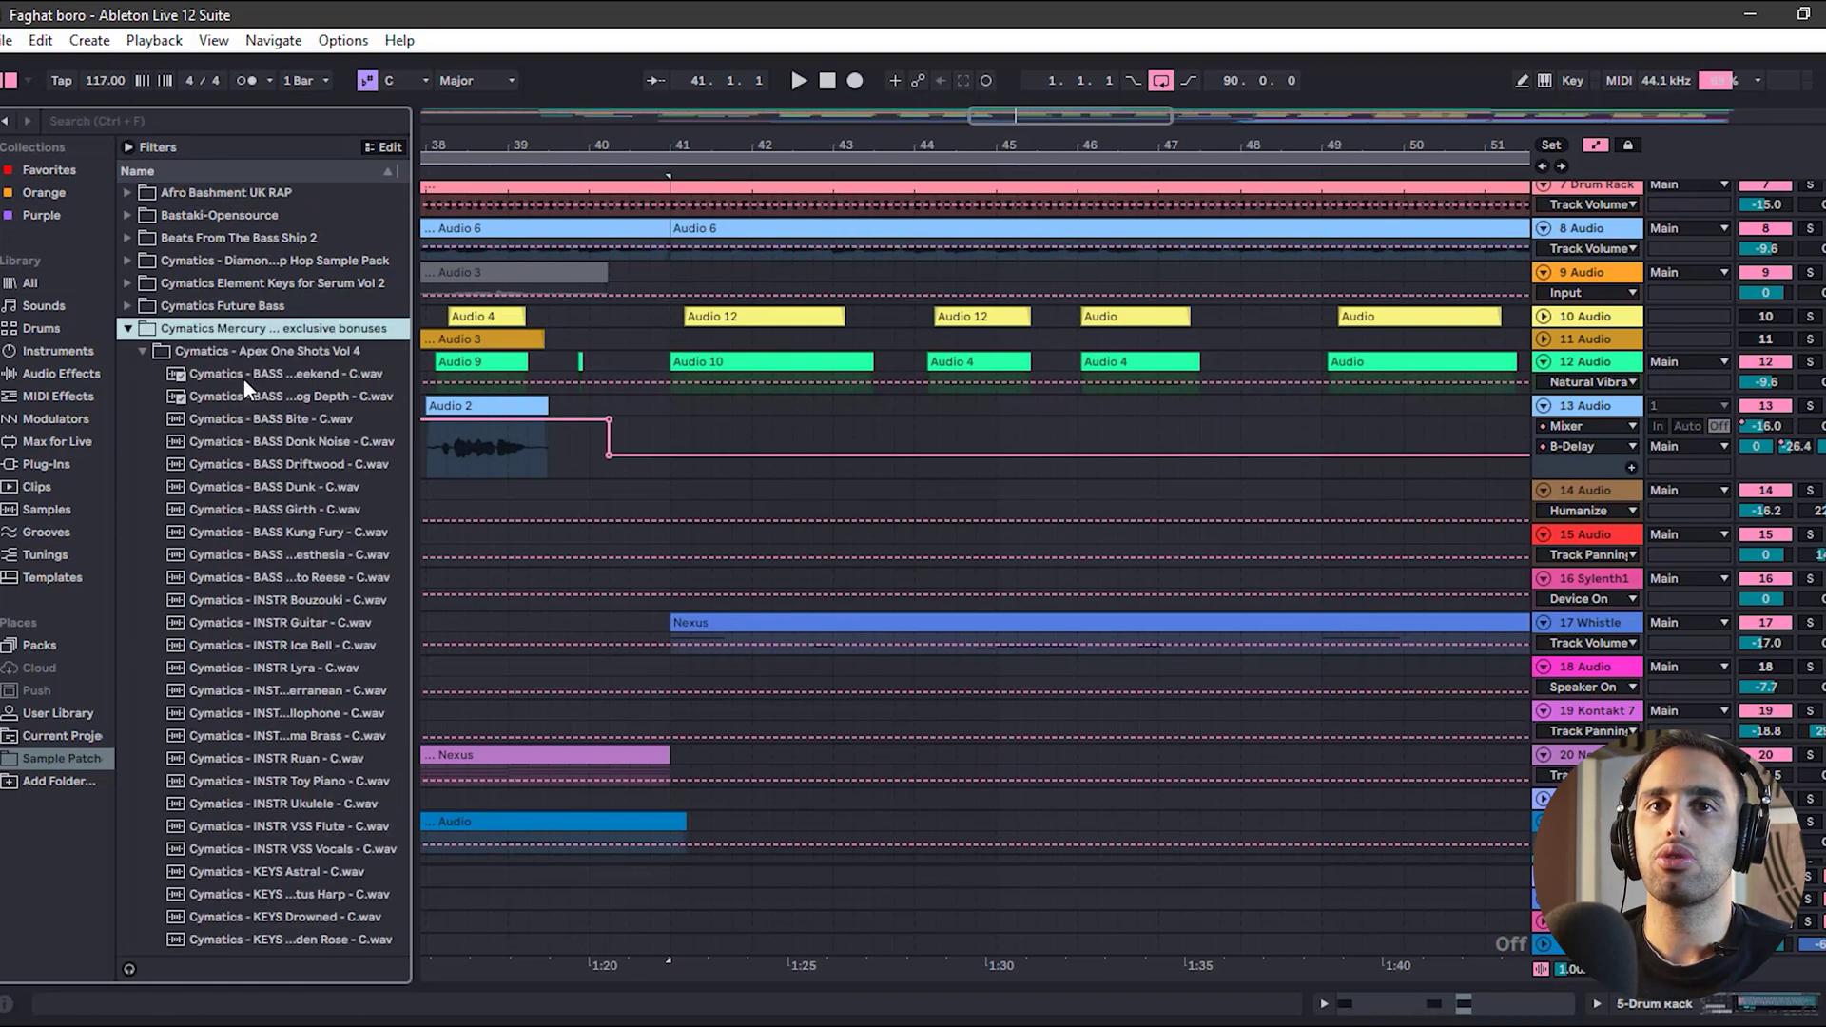
scroll(345, 511, "down", 5)
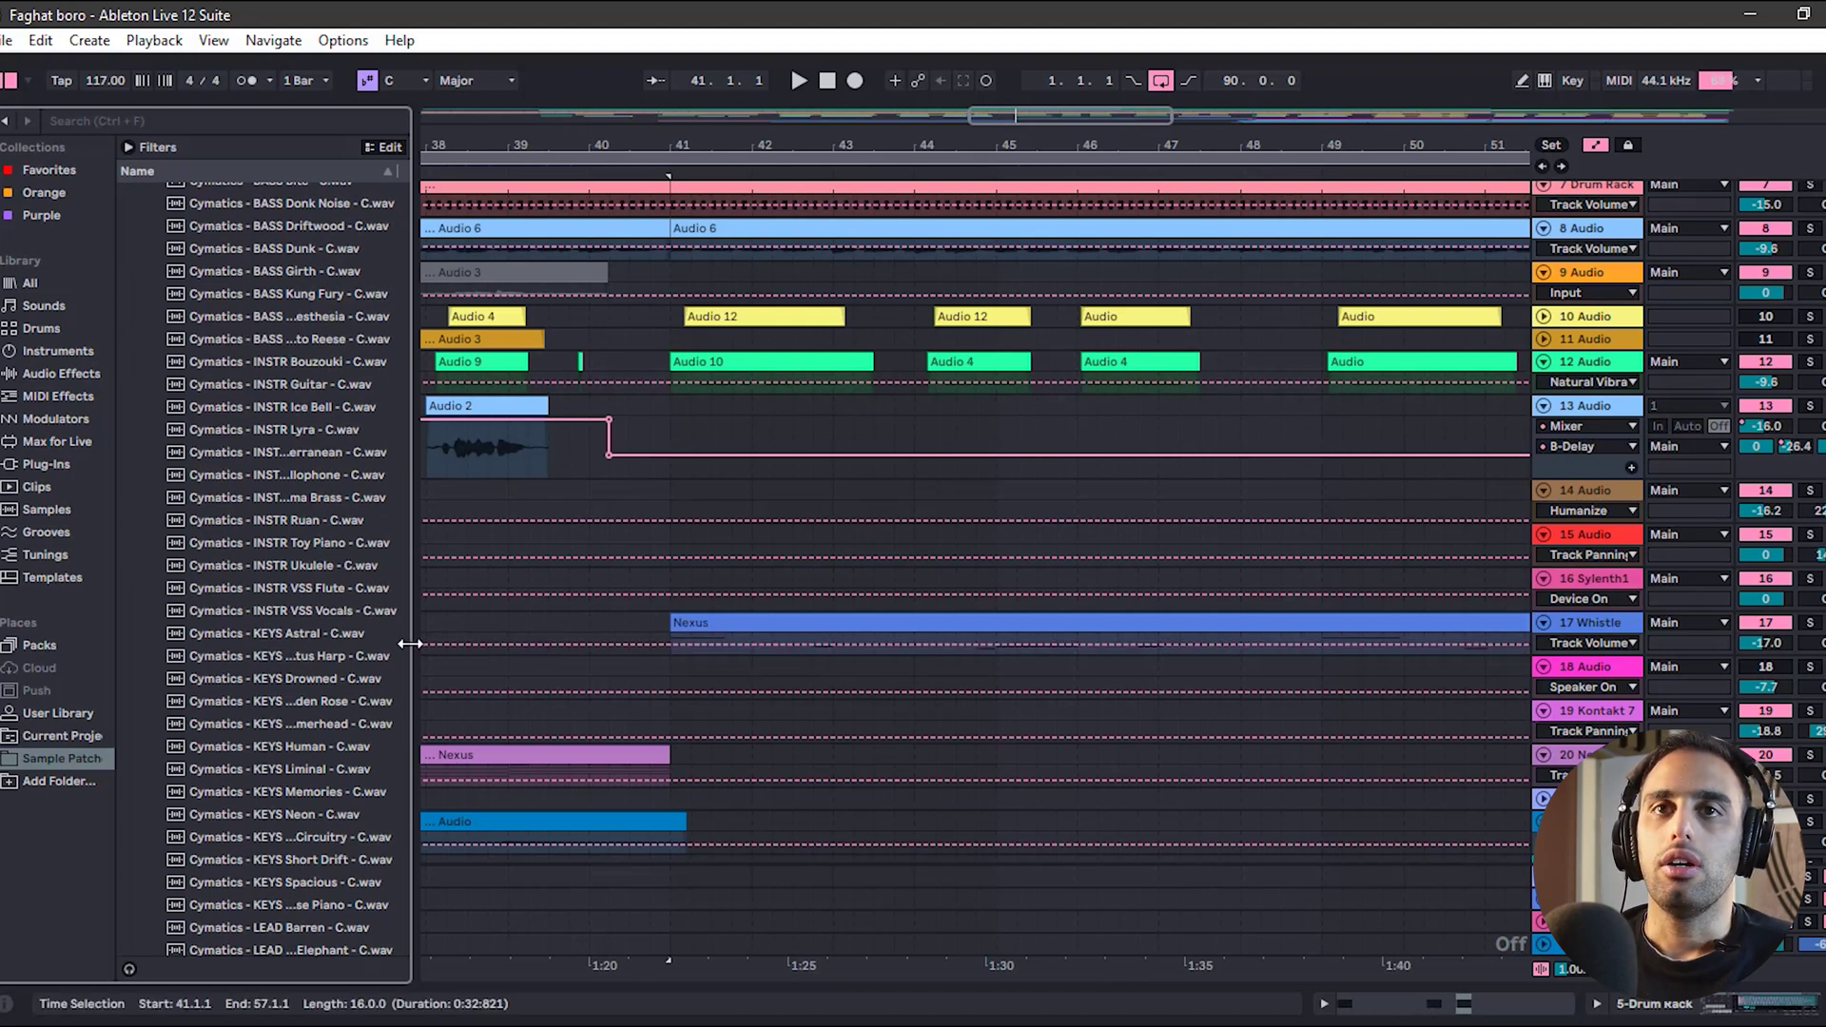
left_click(323, 631)
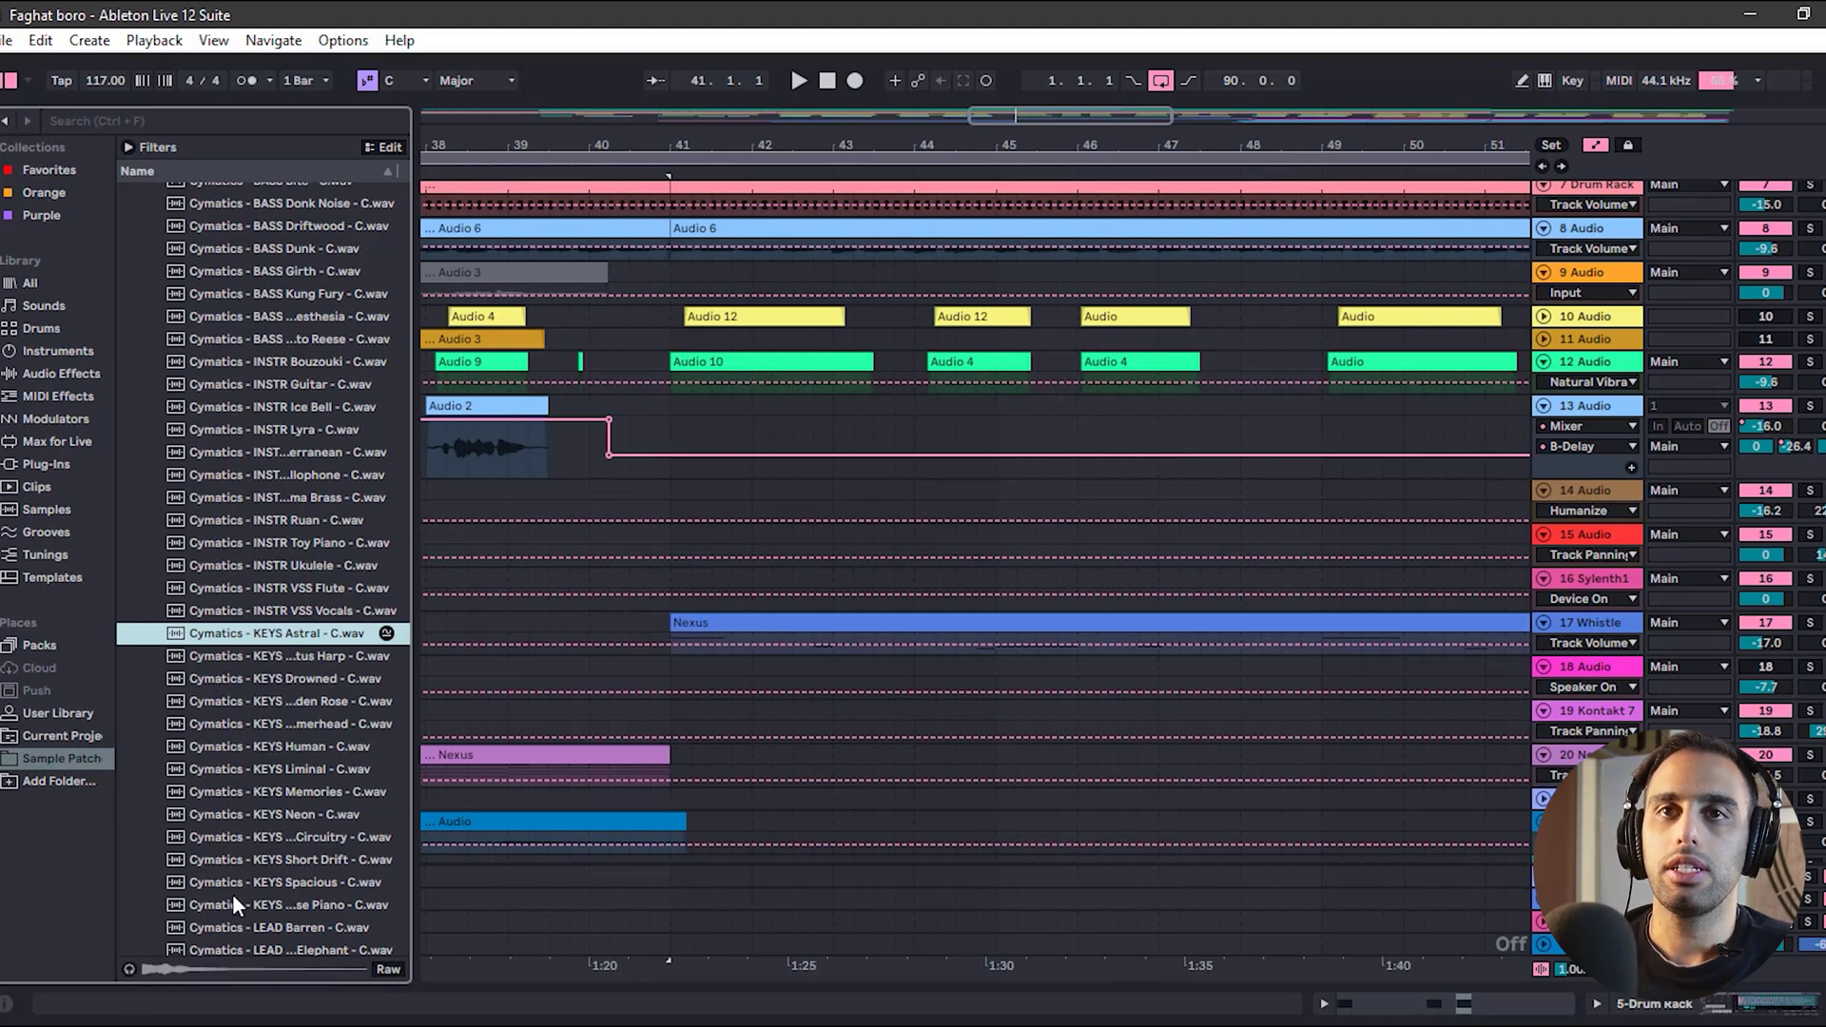
left_click(388, 633)
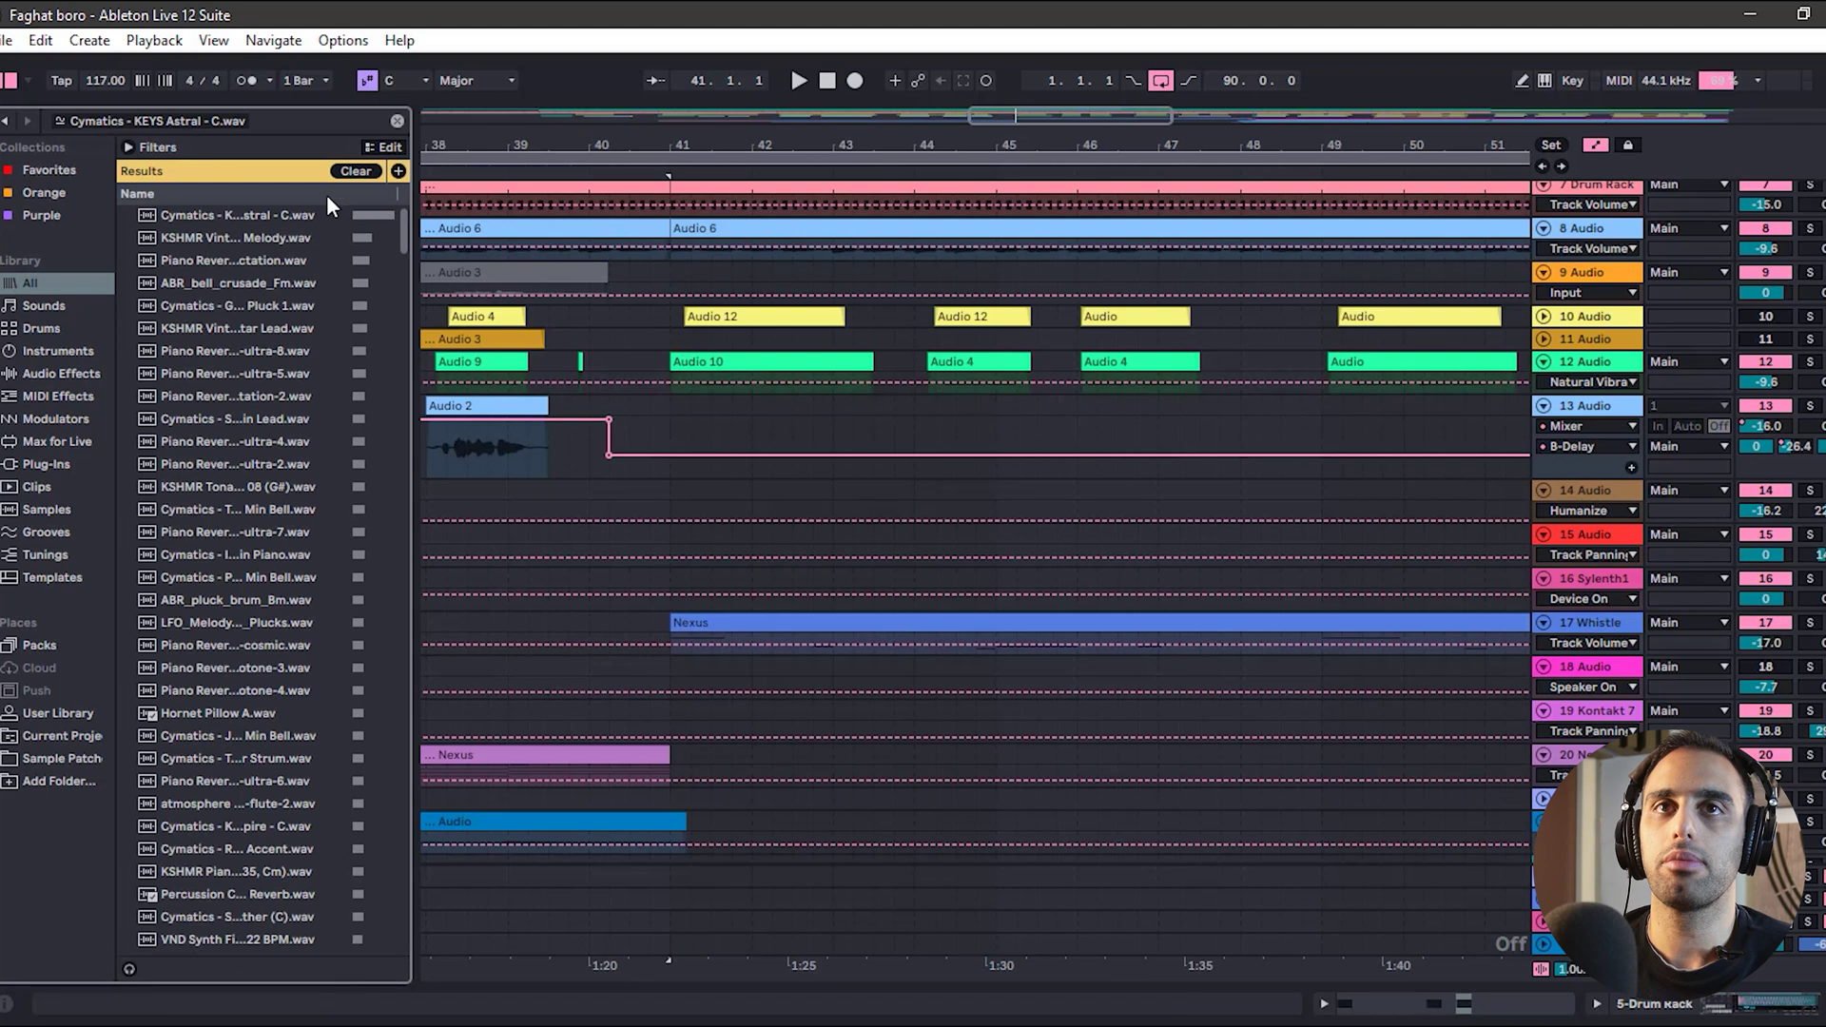
- Select a sample from the similarity results and toggle the browser's sound preview
mouse_move(408, 232)
left_mouse_down()
mouse_move(432, 527)
mouse_move(380, 706)
mouse_move(380, 213)
left_mouse_up()
left_click(260, 236)
left_click(130, 969)
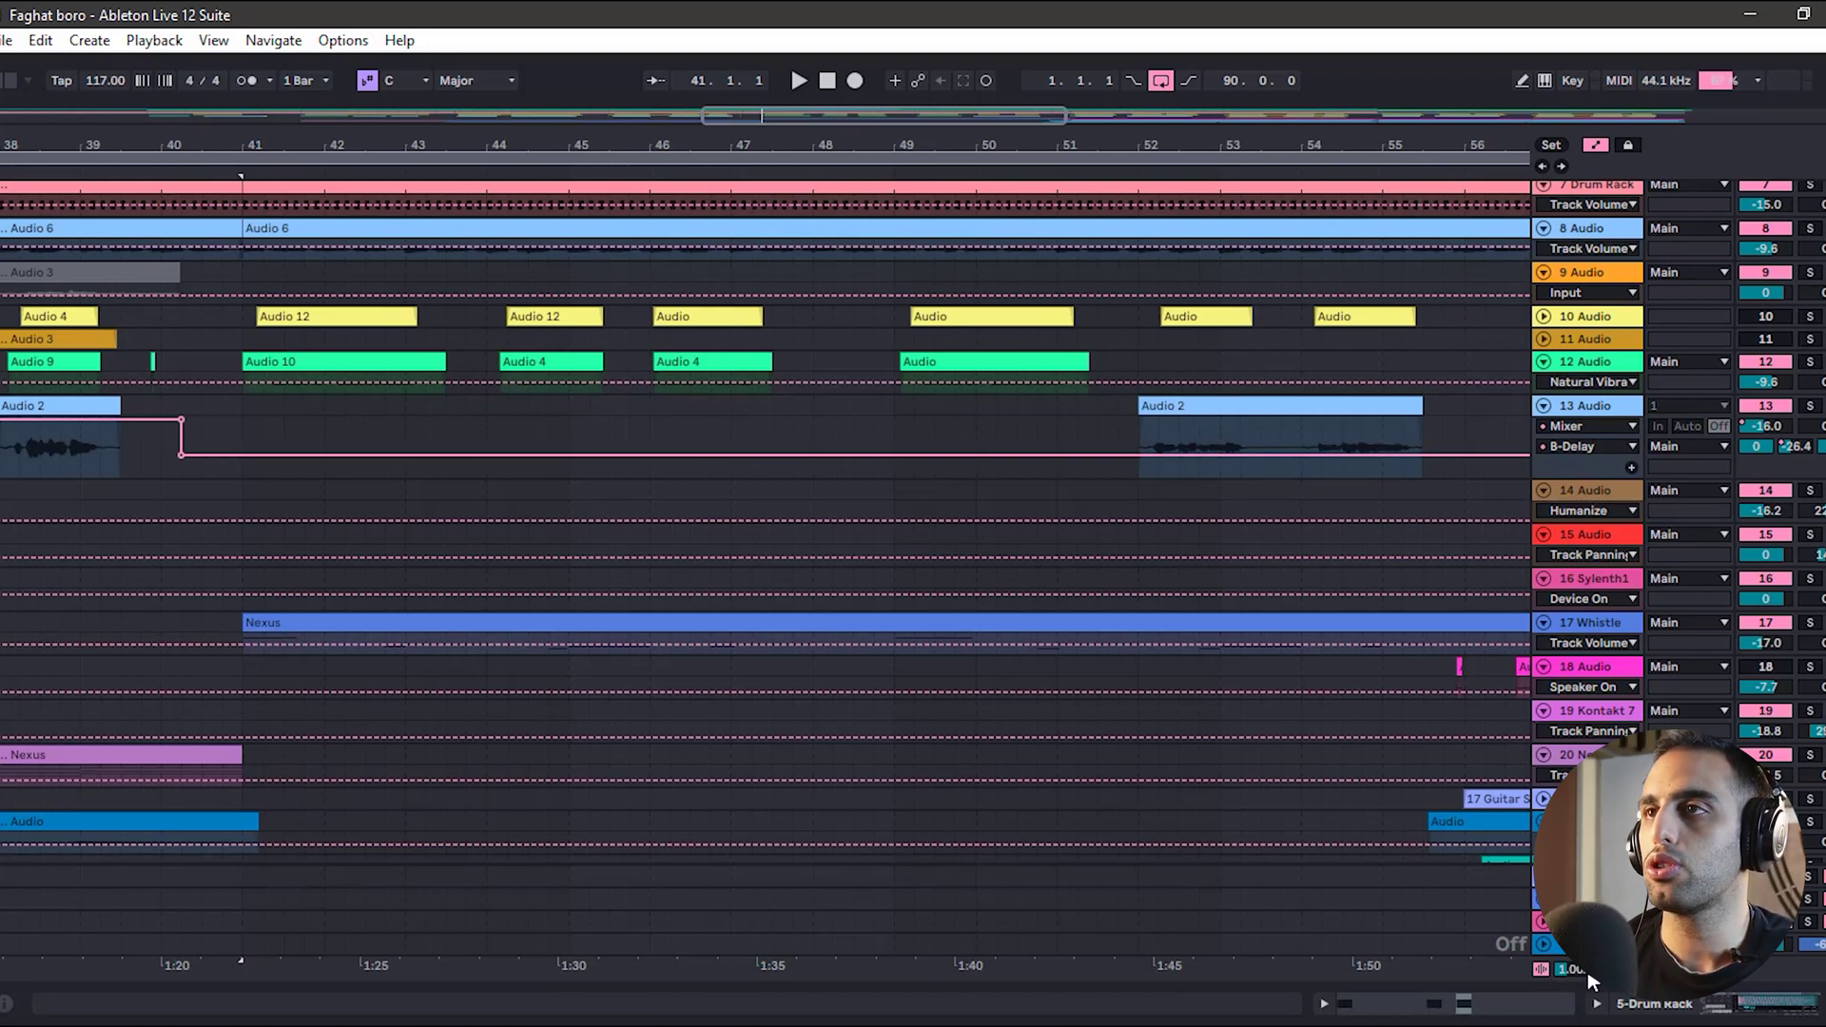
- Magnify the Arrangement waveforms vertically to about 6x, and reduce the magnification to 2.22x
mouse_move(1565, 969)
left_mouse_down()
mouse_move(1564, 903)
mouse_move(1564, 955)
left_mouse_up()
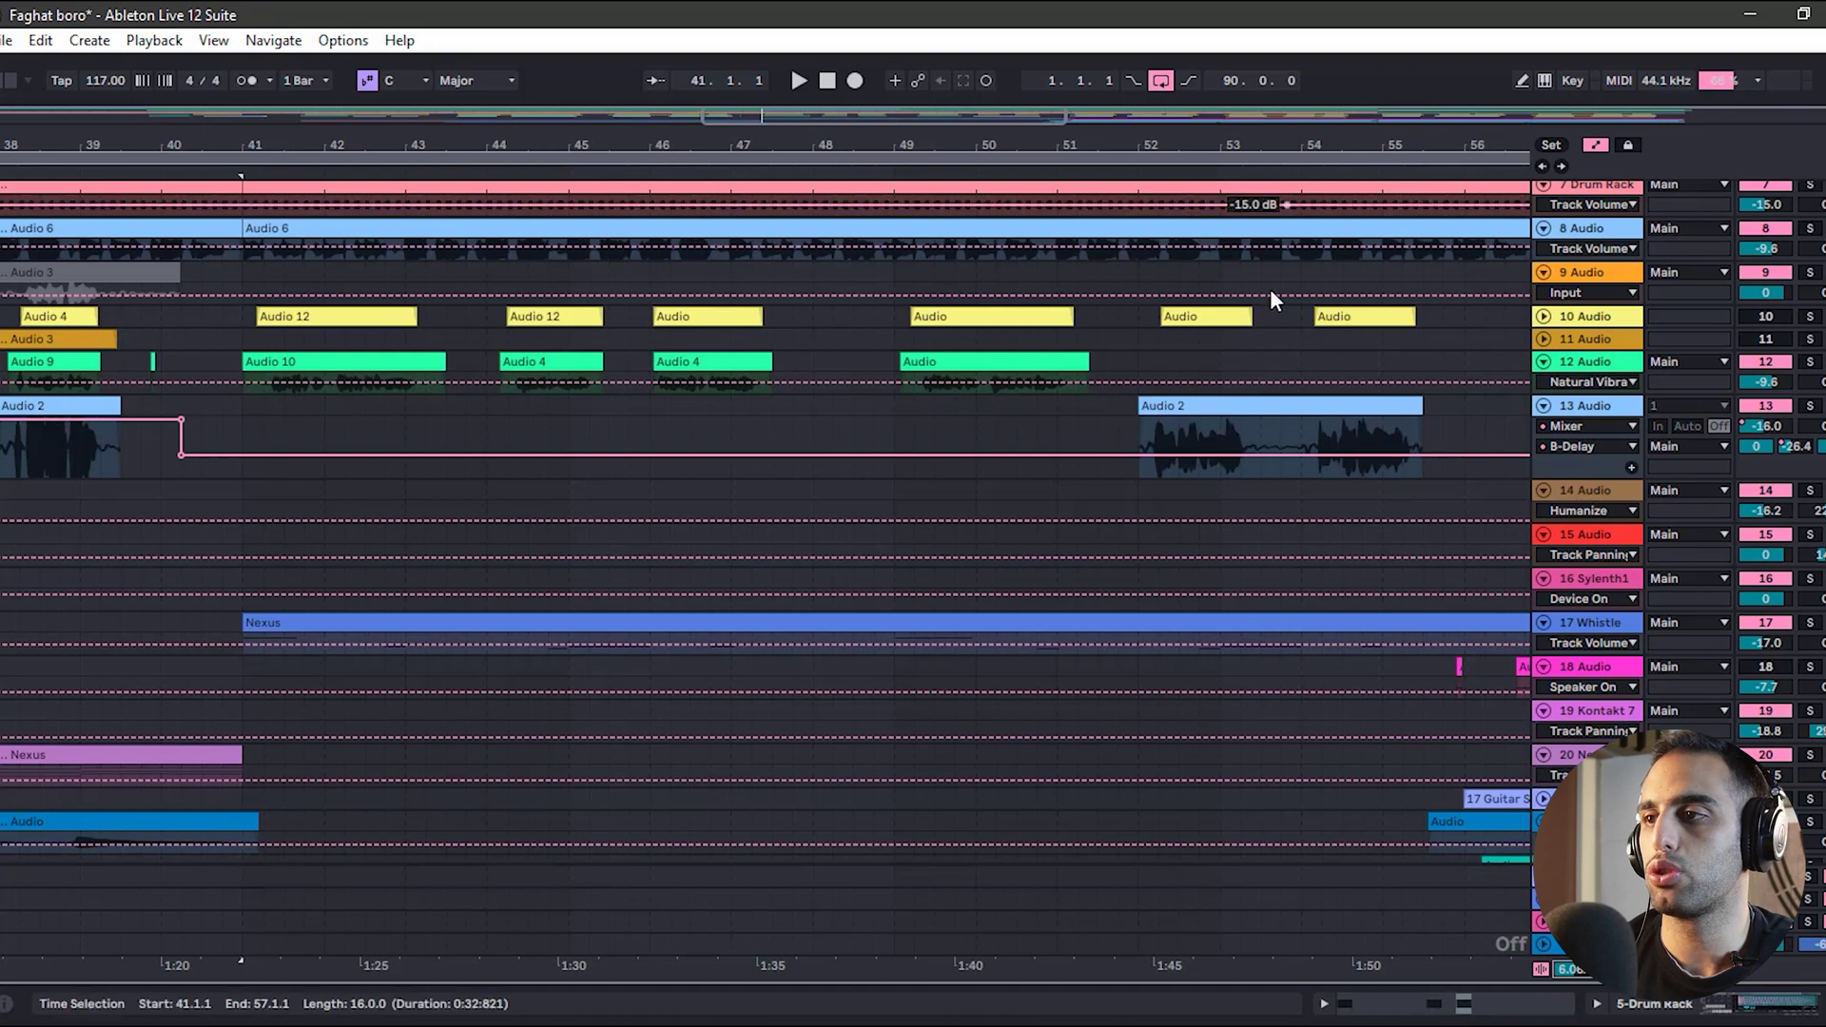
left_click_drag(1564, 969, 1564, 972)
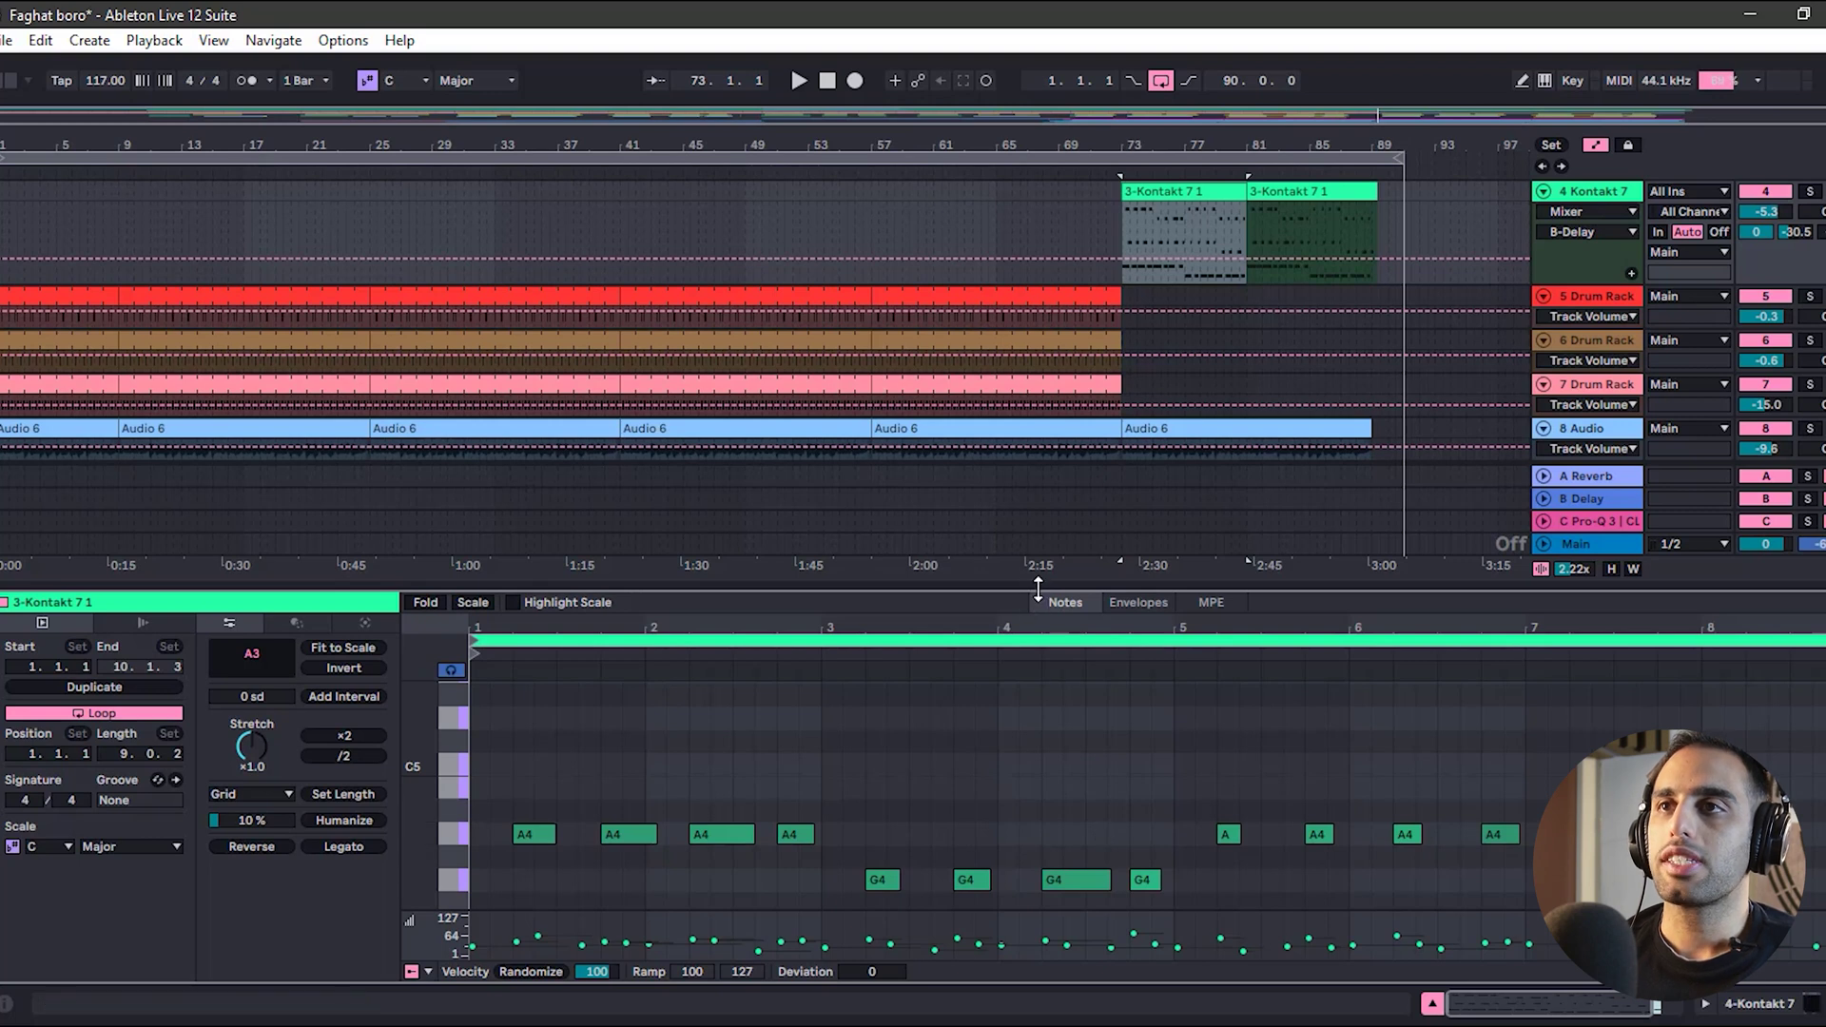
- Enlarge the Kontakt clip's editor, view its Envelopes and MPE data, and return to the notes
left_click_drag(1038, 589, 1091, 257)
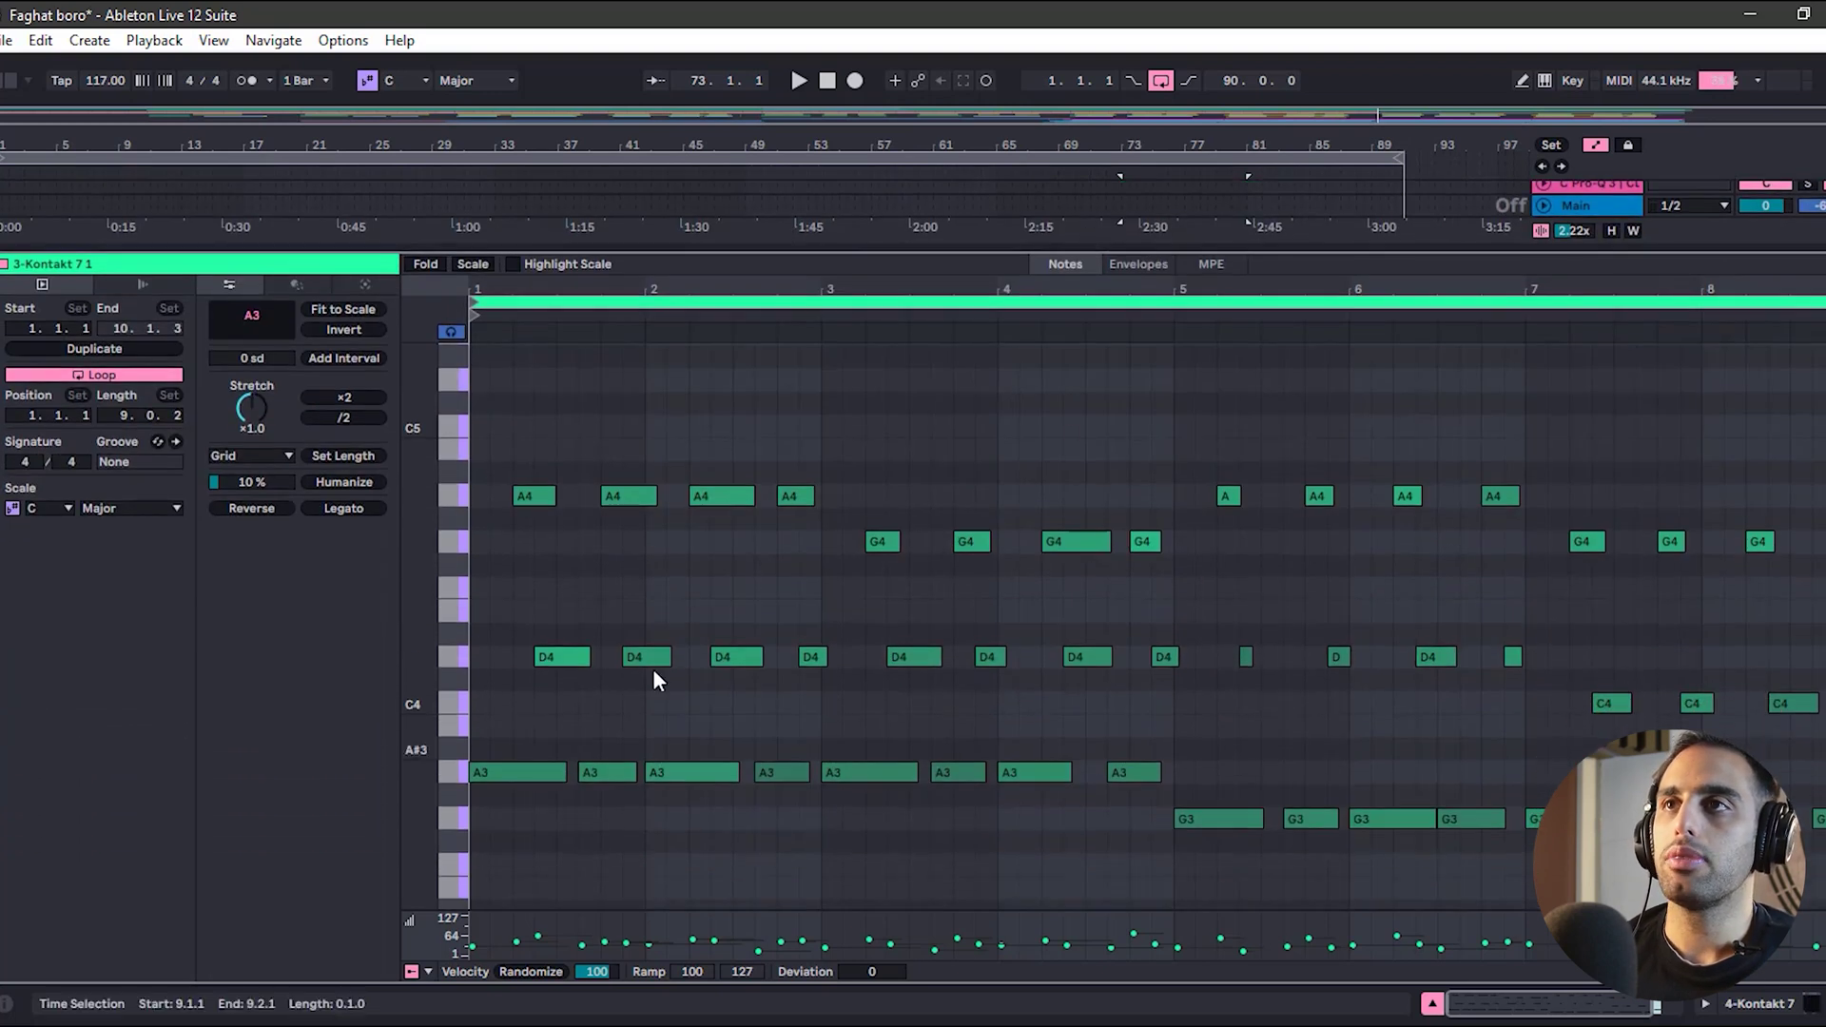
left_click(1138, 264)
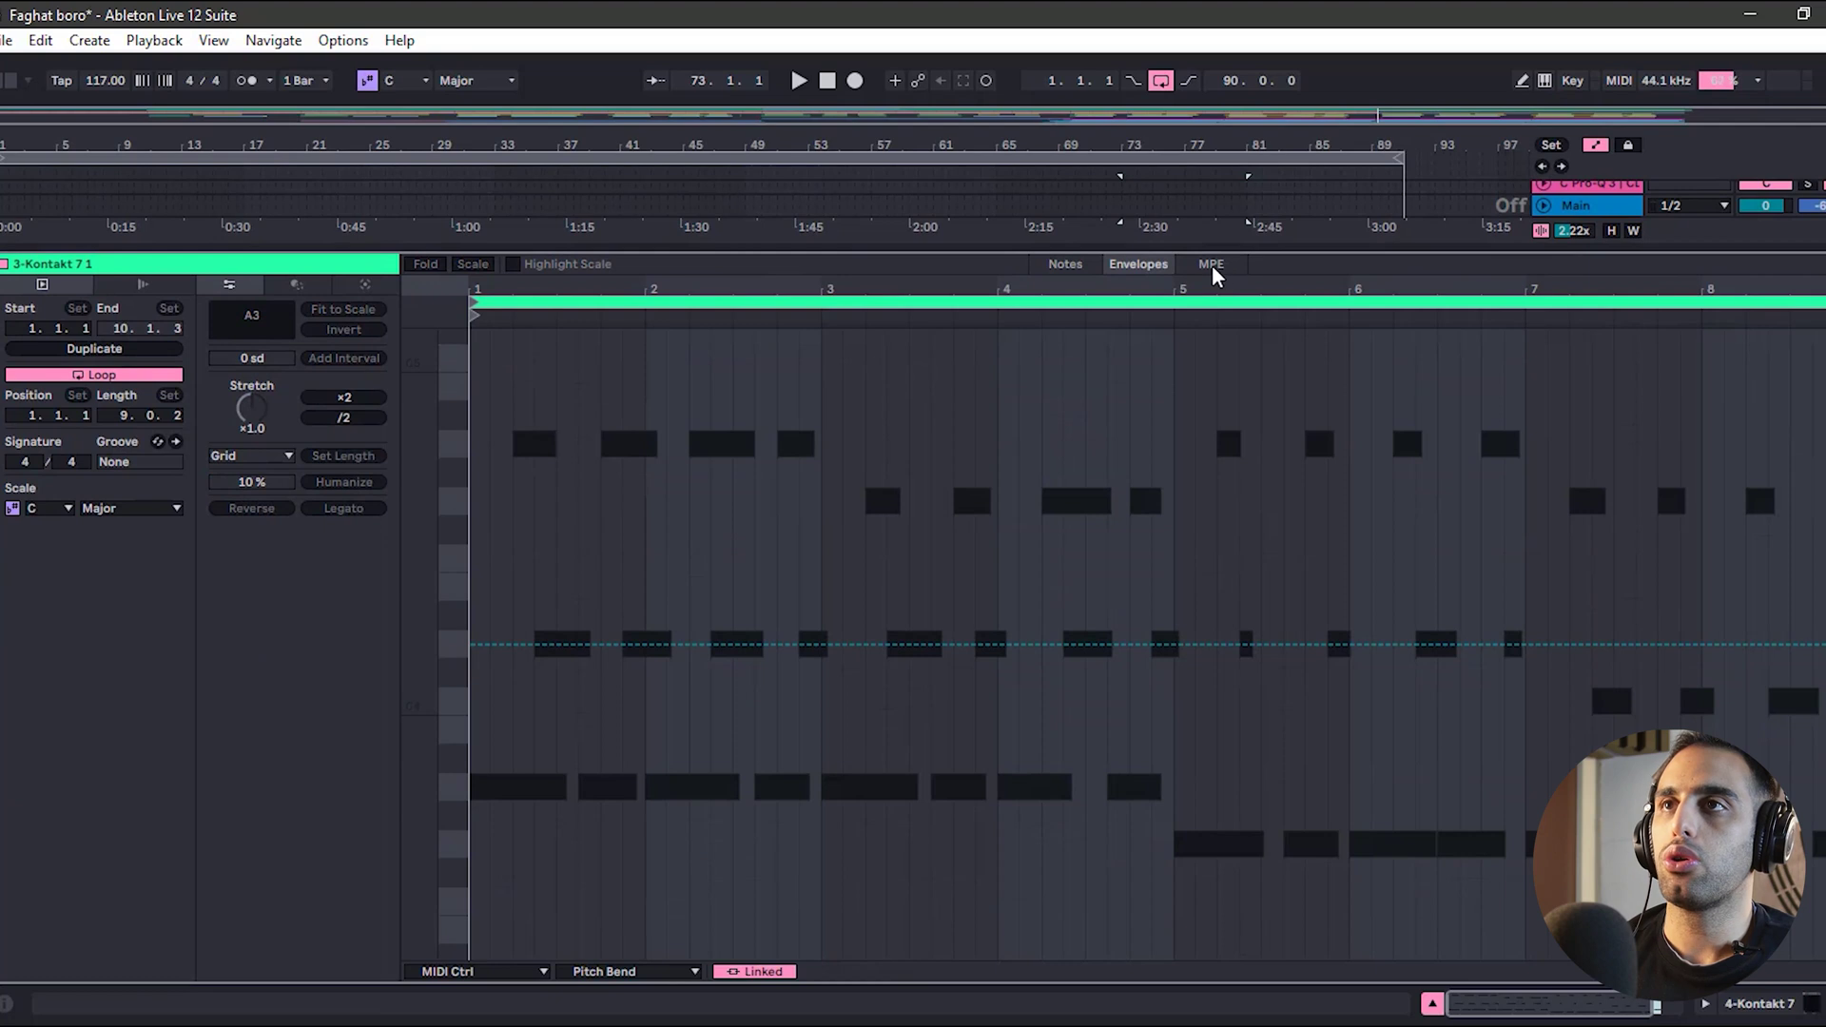
left_click(1075, 266)
left_click(1131, 264)
left_click(1213, 266)
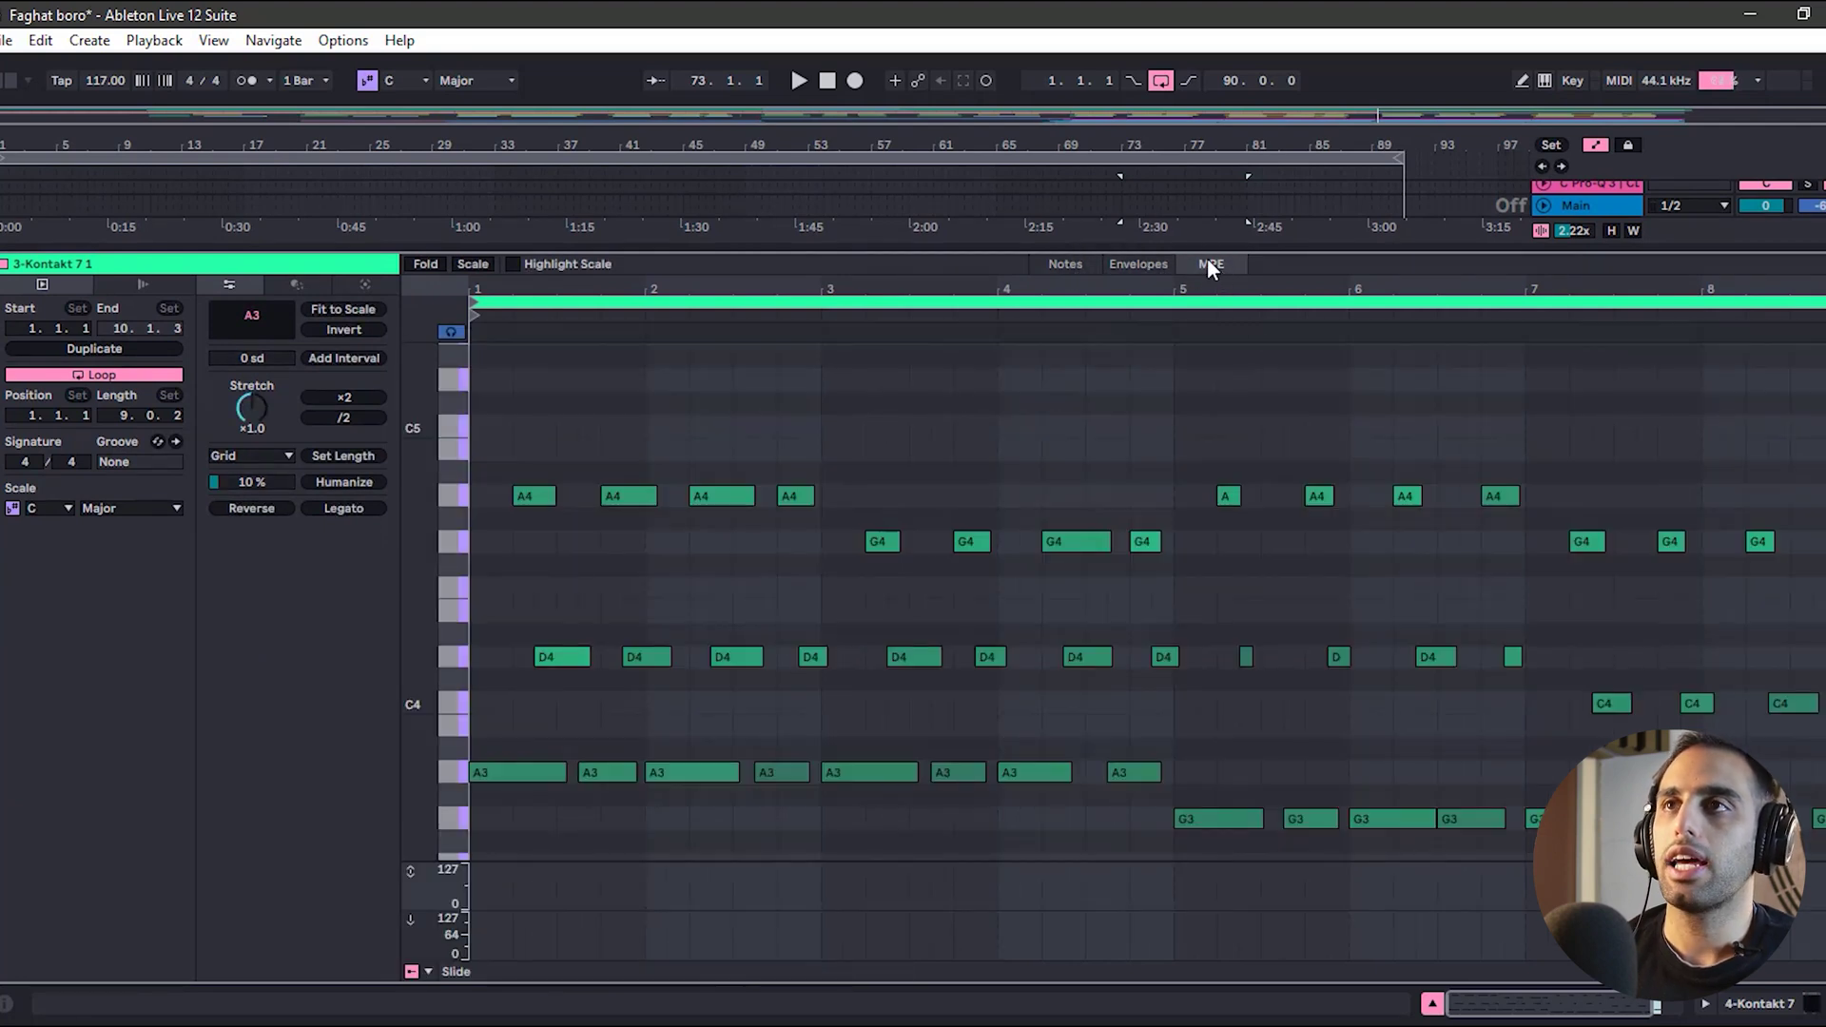
left_click(1067, 264)
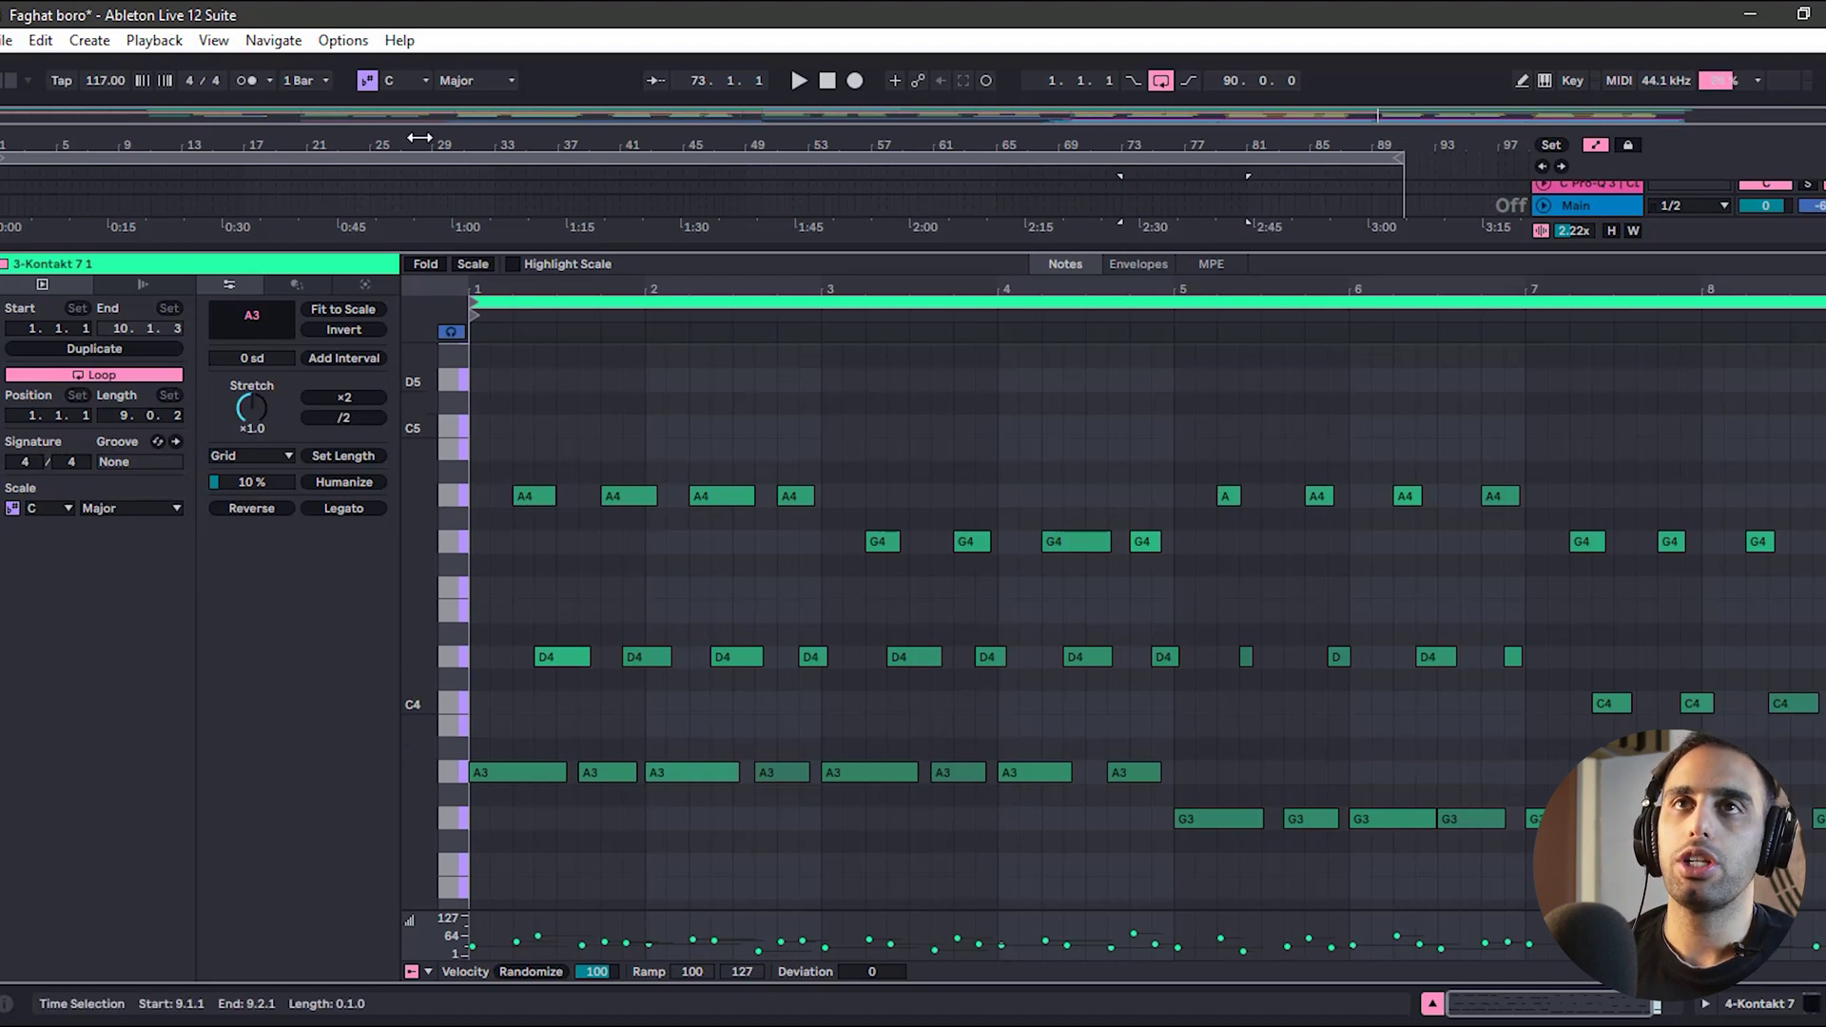
- View the global scale root choices, and set the Kontakt clip's scale to A Minor
left_click(451, 80)
left_click(420, 79)
left_click(385, 79)
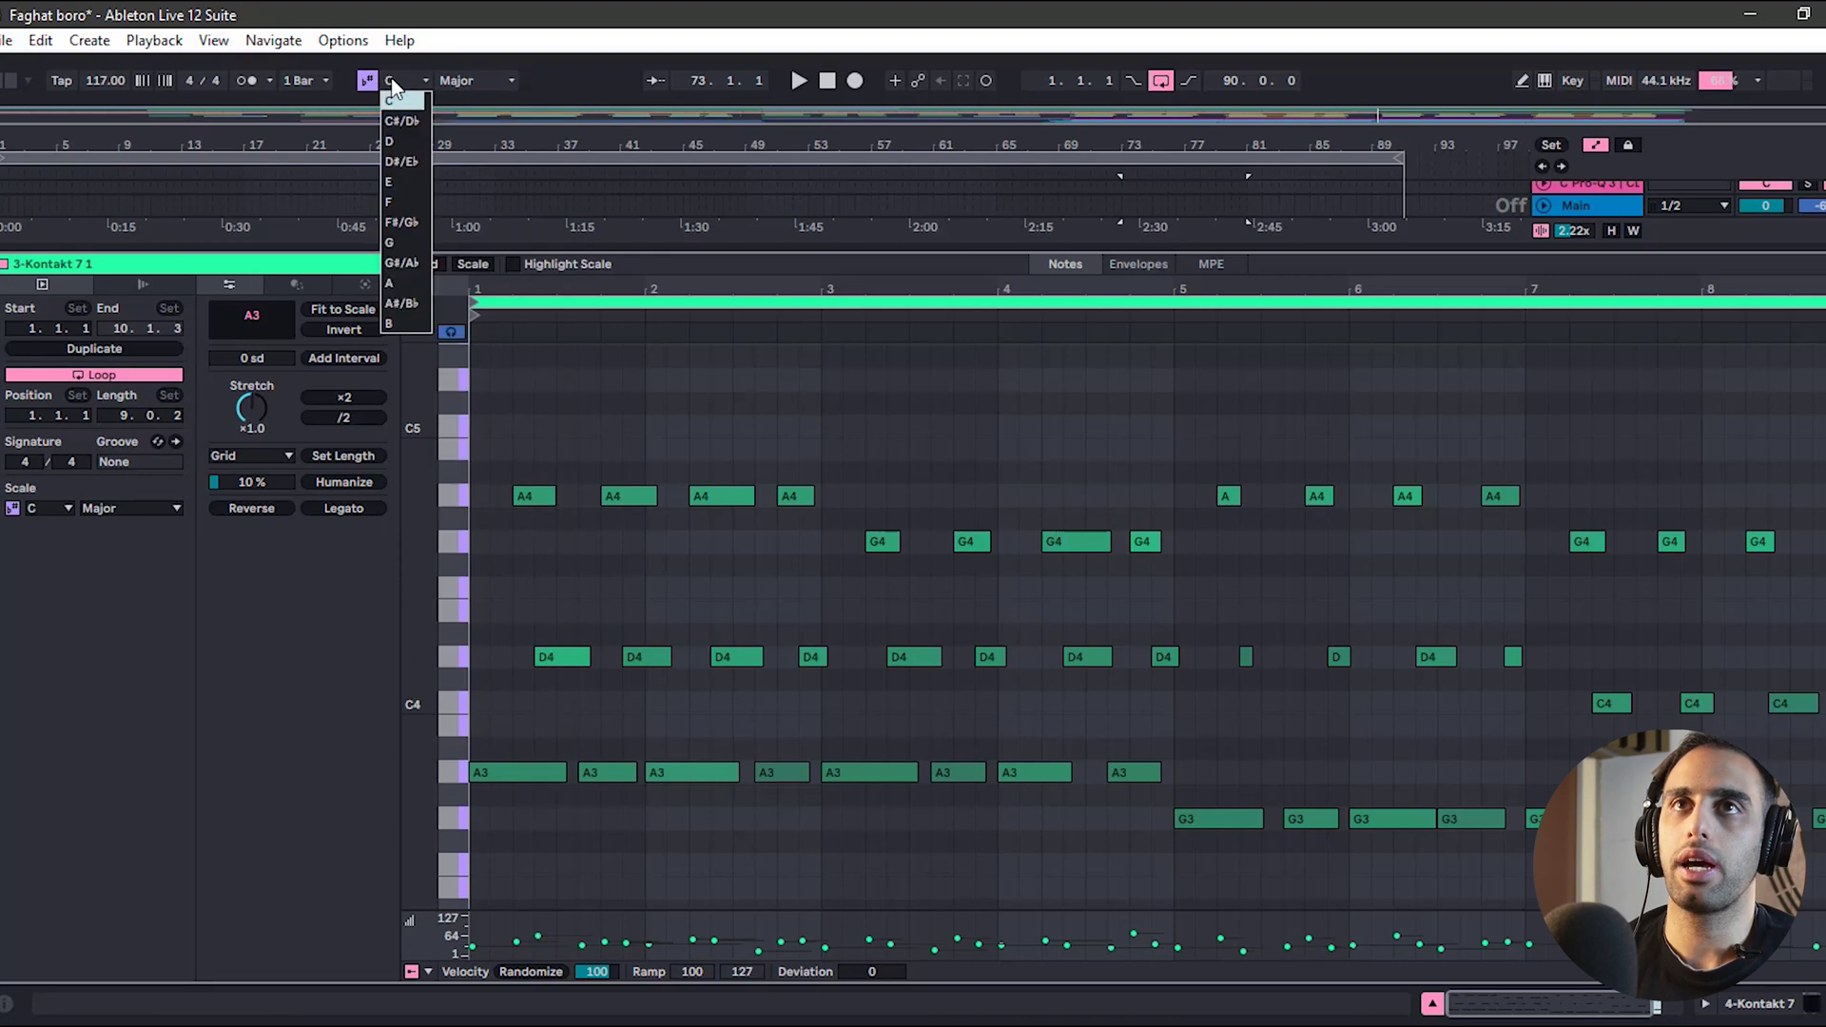
left_click(458, 78)
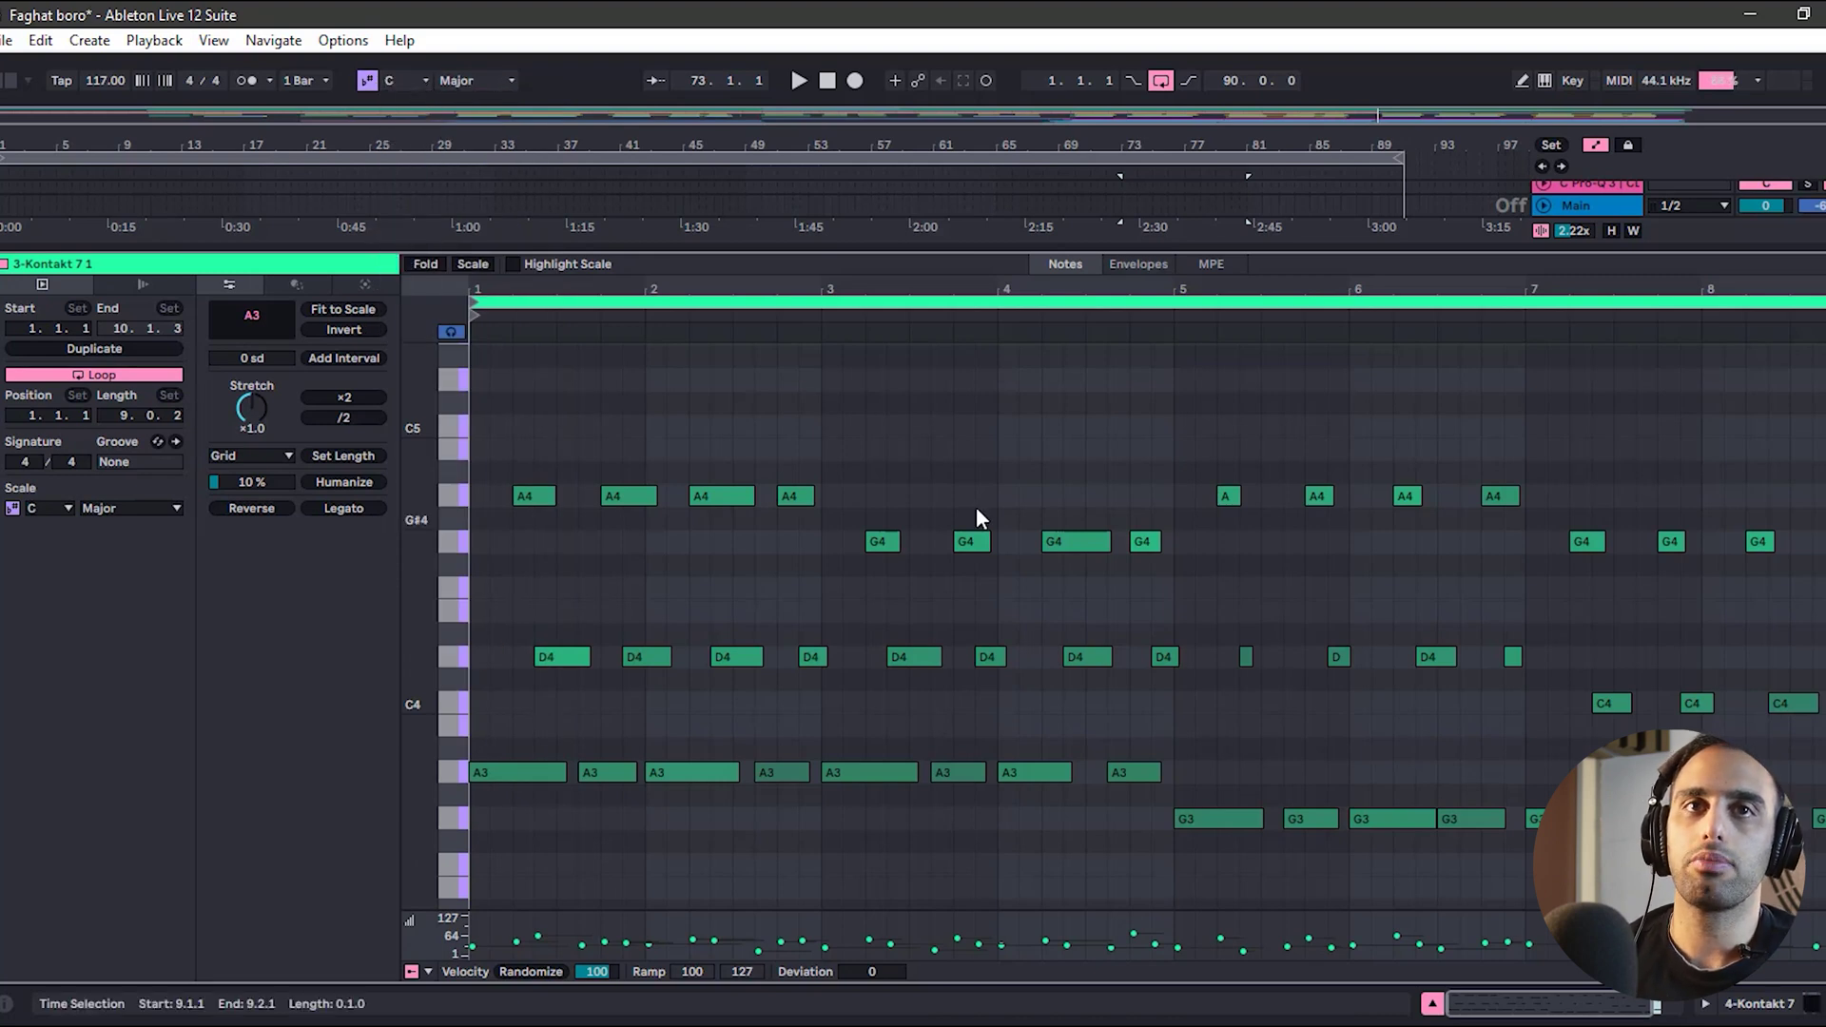
left_click(48, 509)
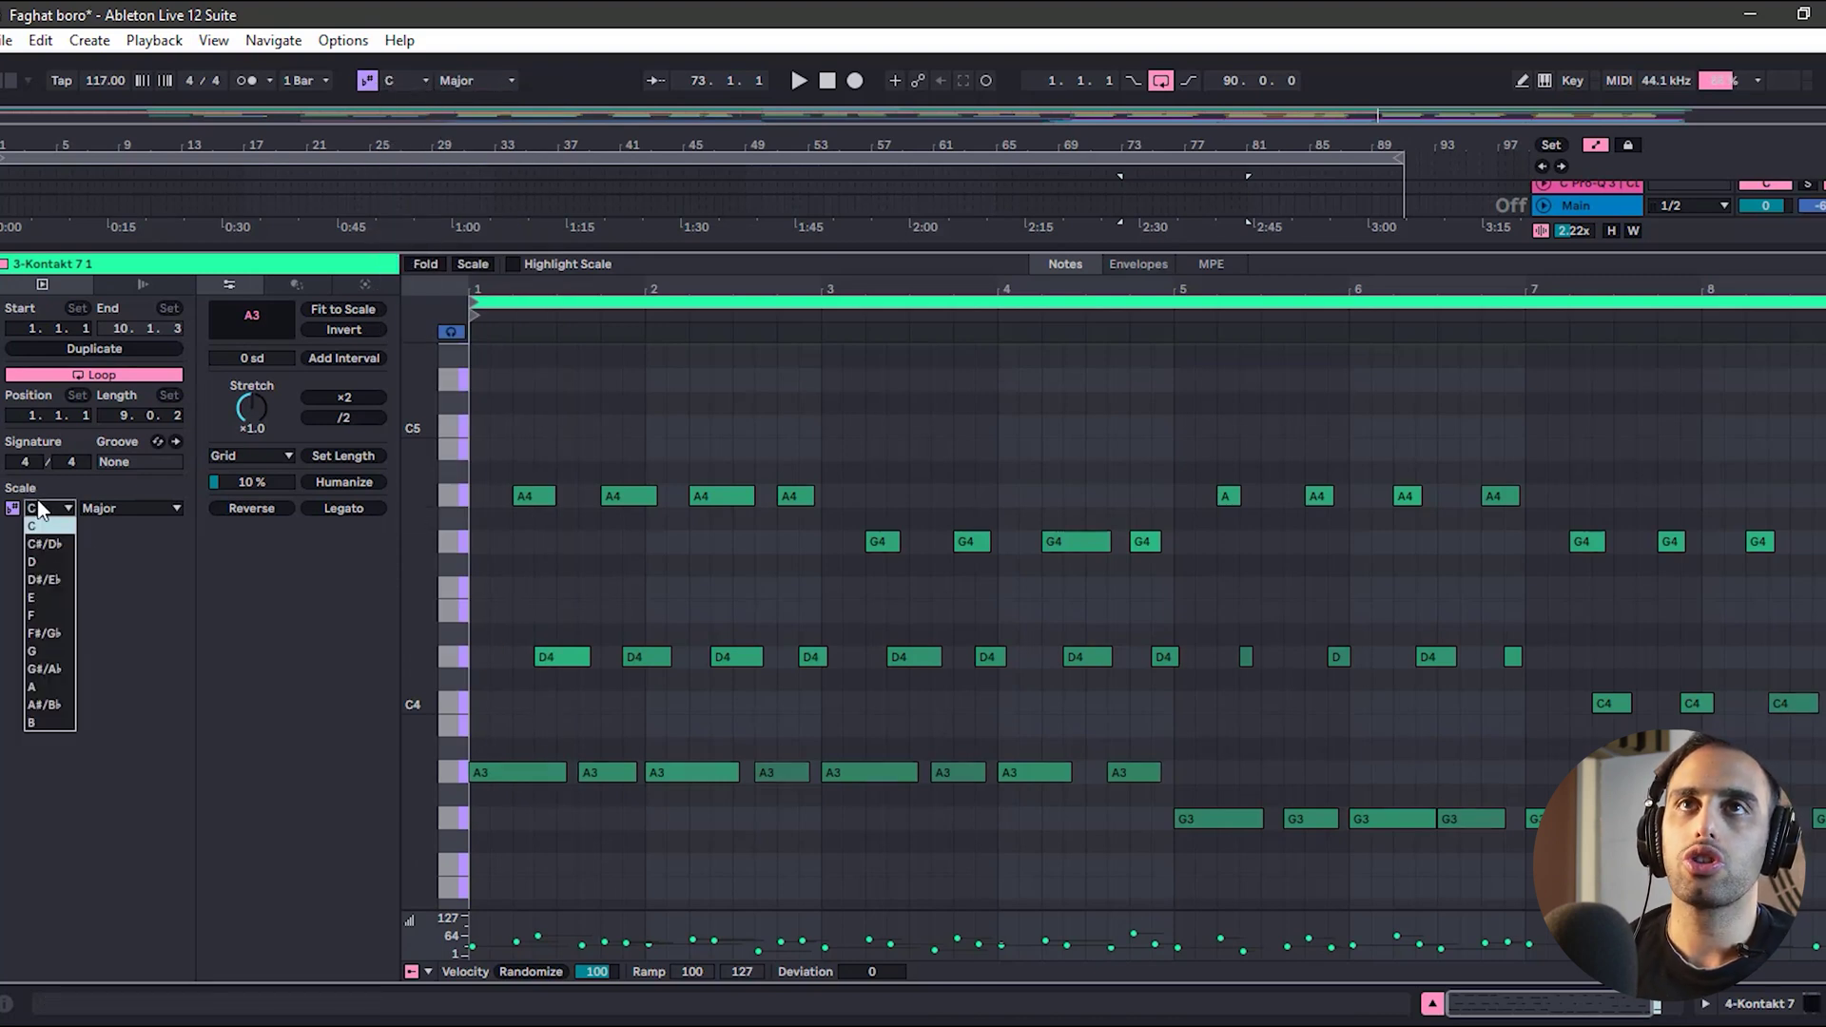
left_click(40, 686)
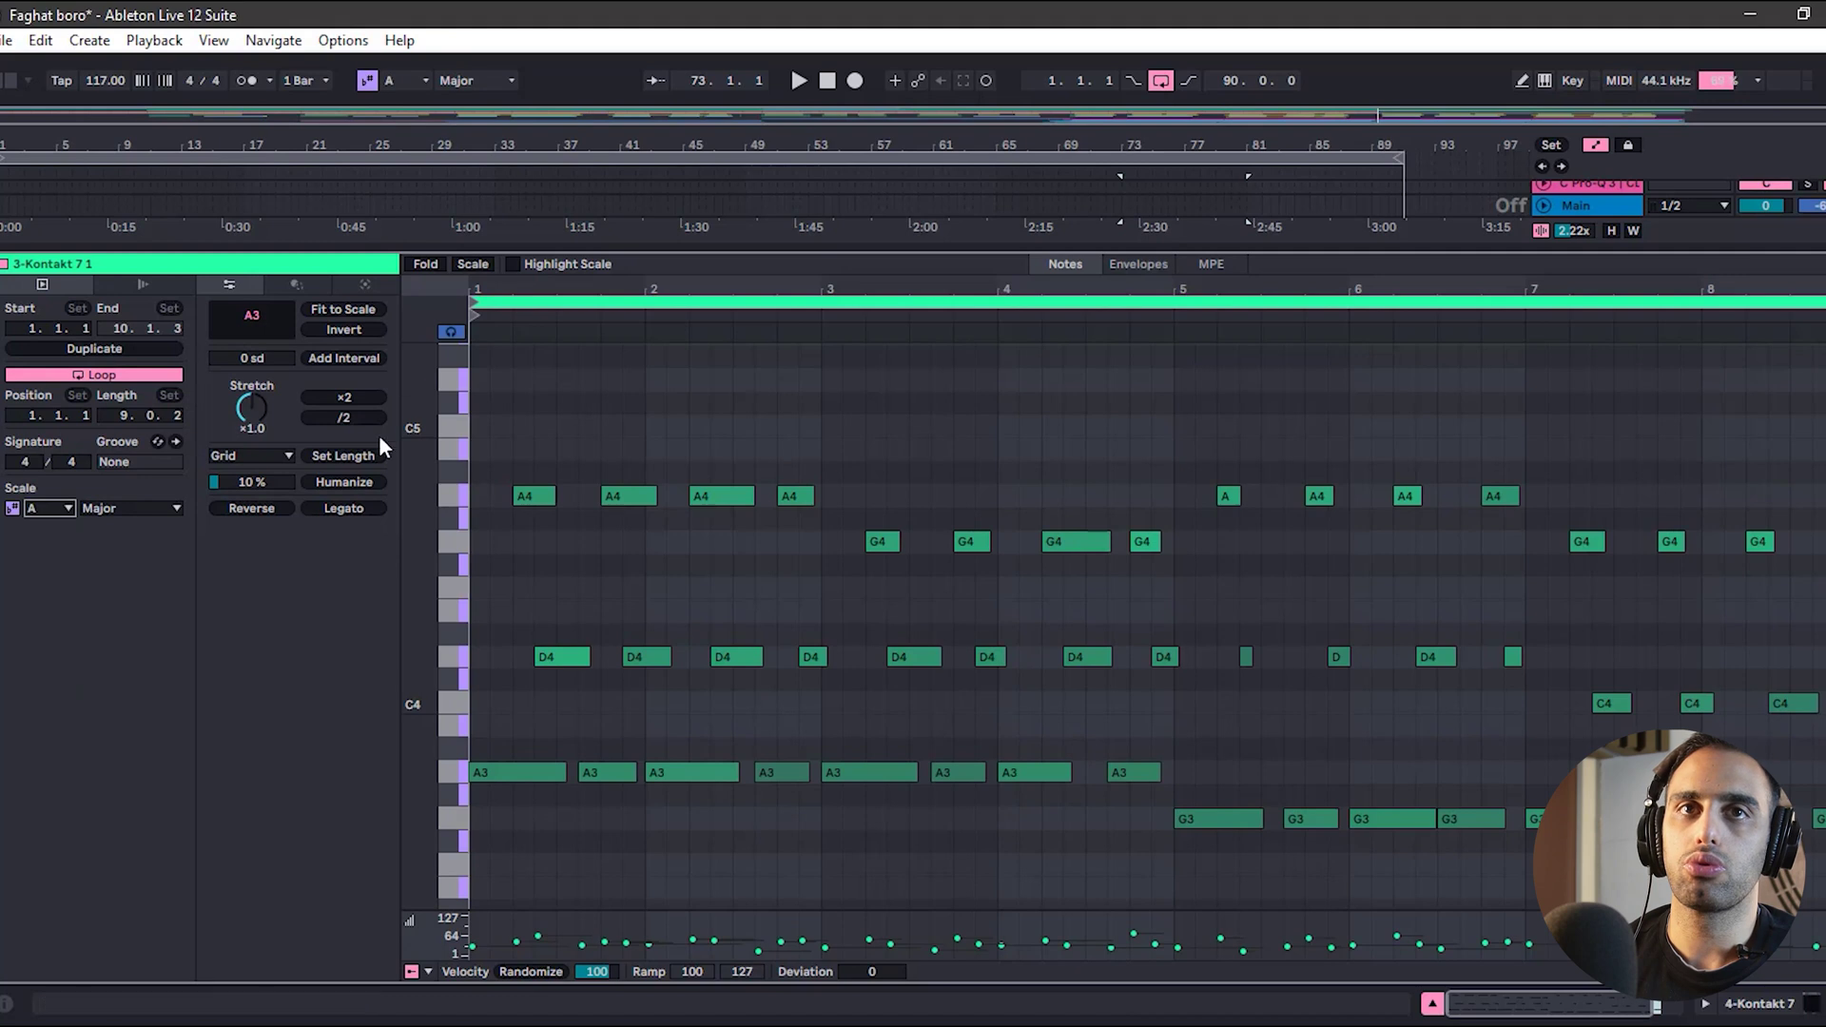
left_click(133, 509)
left_click(133, 559)
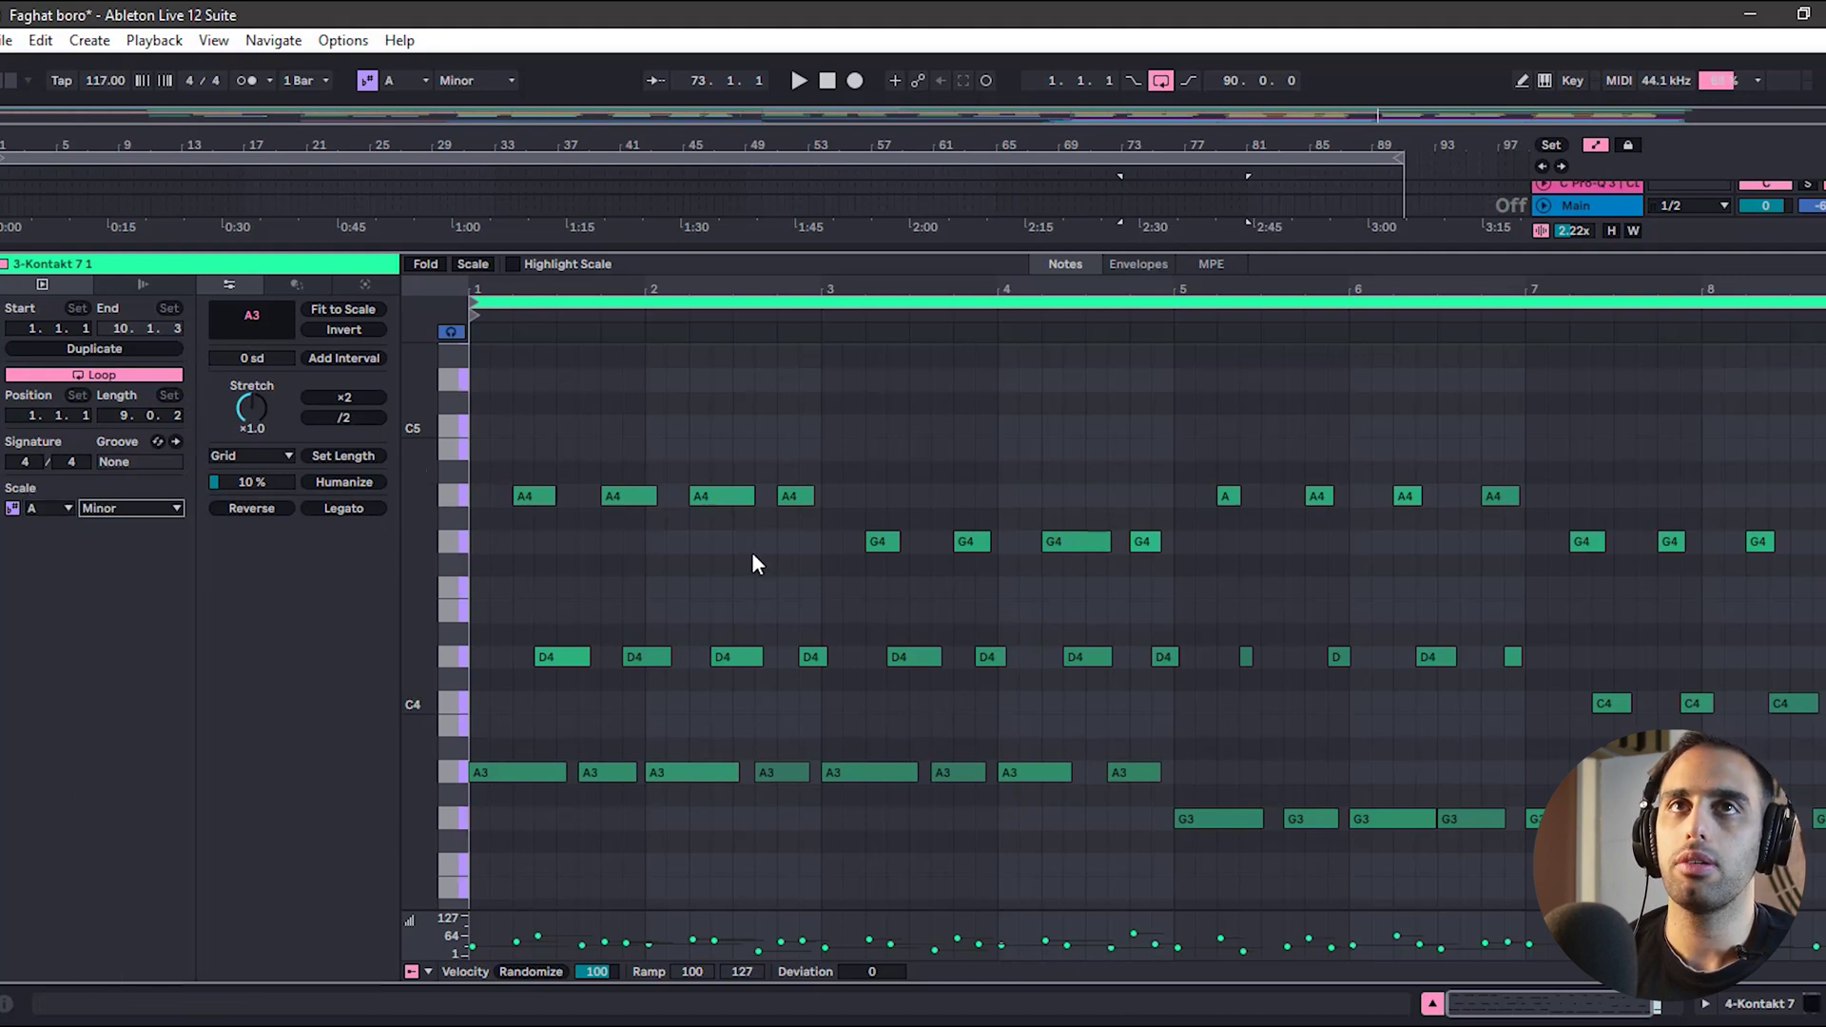
- Select the four G4 notes in bars 3 and 4 and join them into one note
left_click(883, 473)
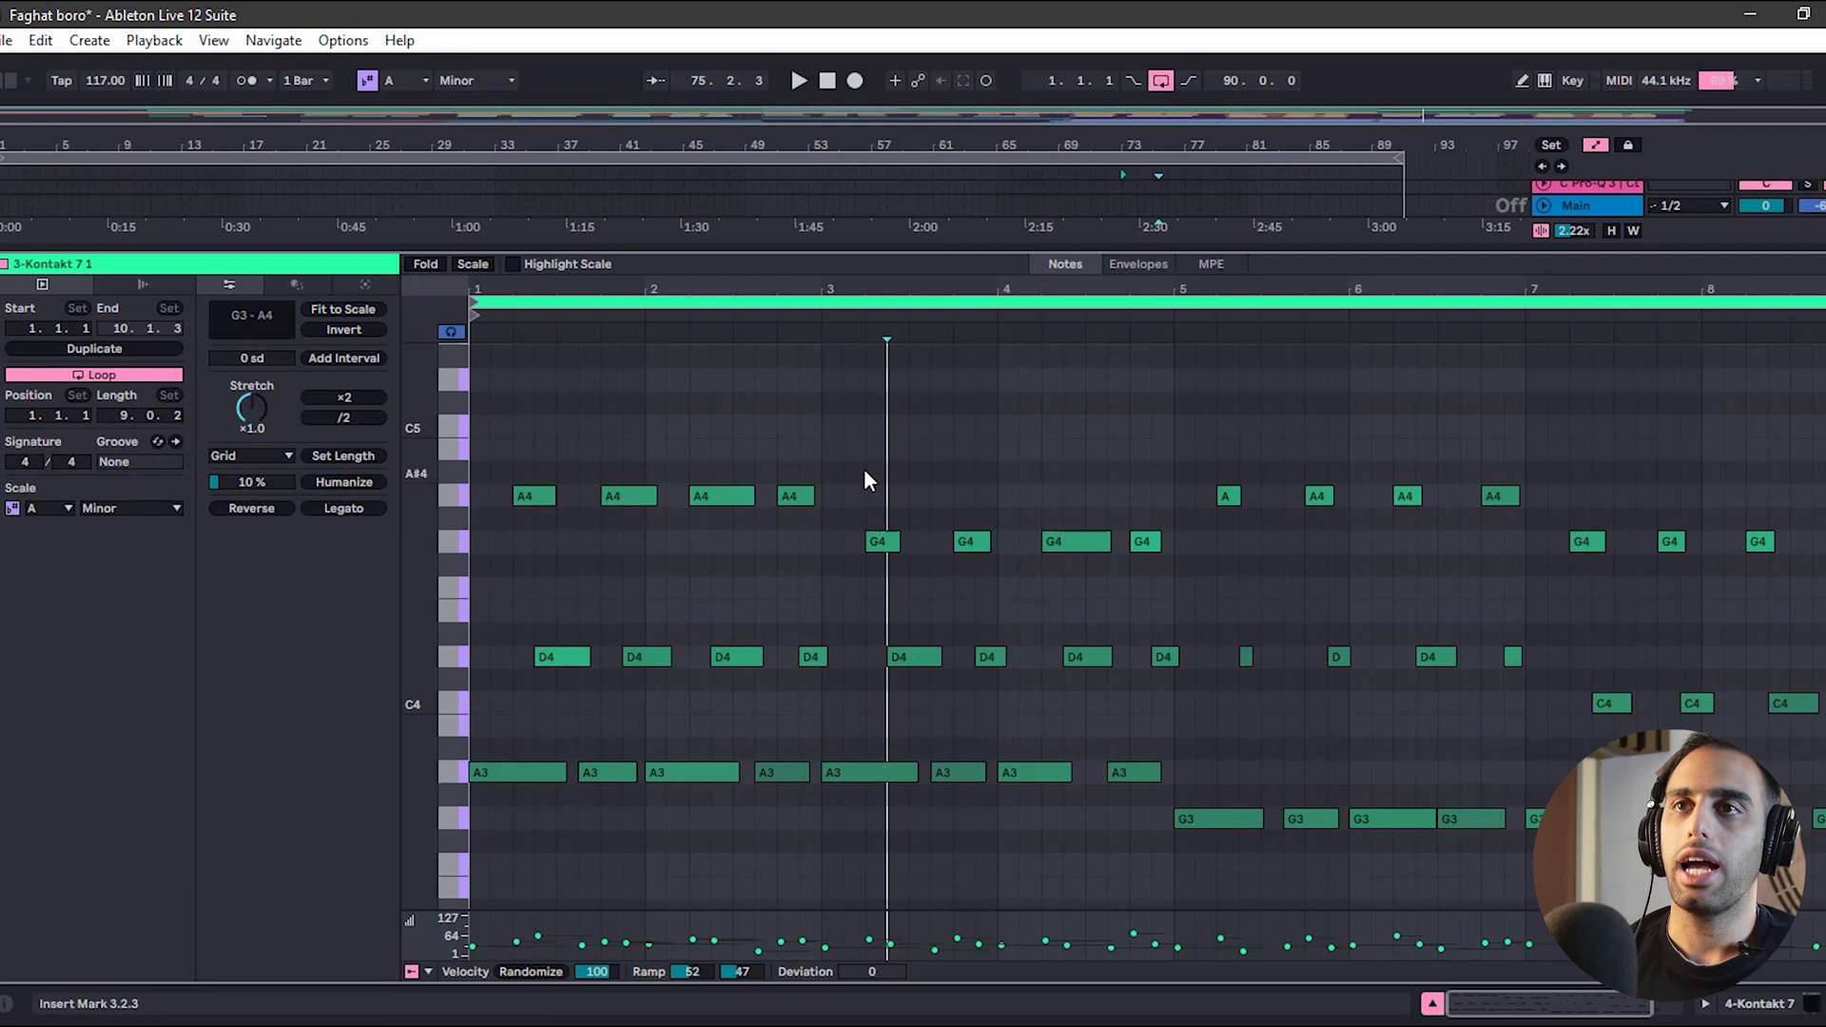
left_click(929, 480)
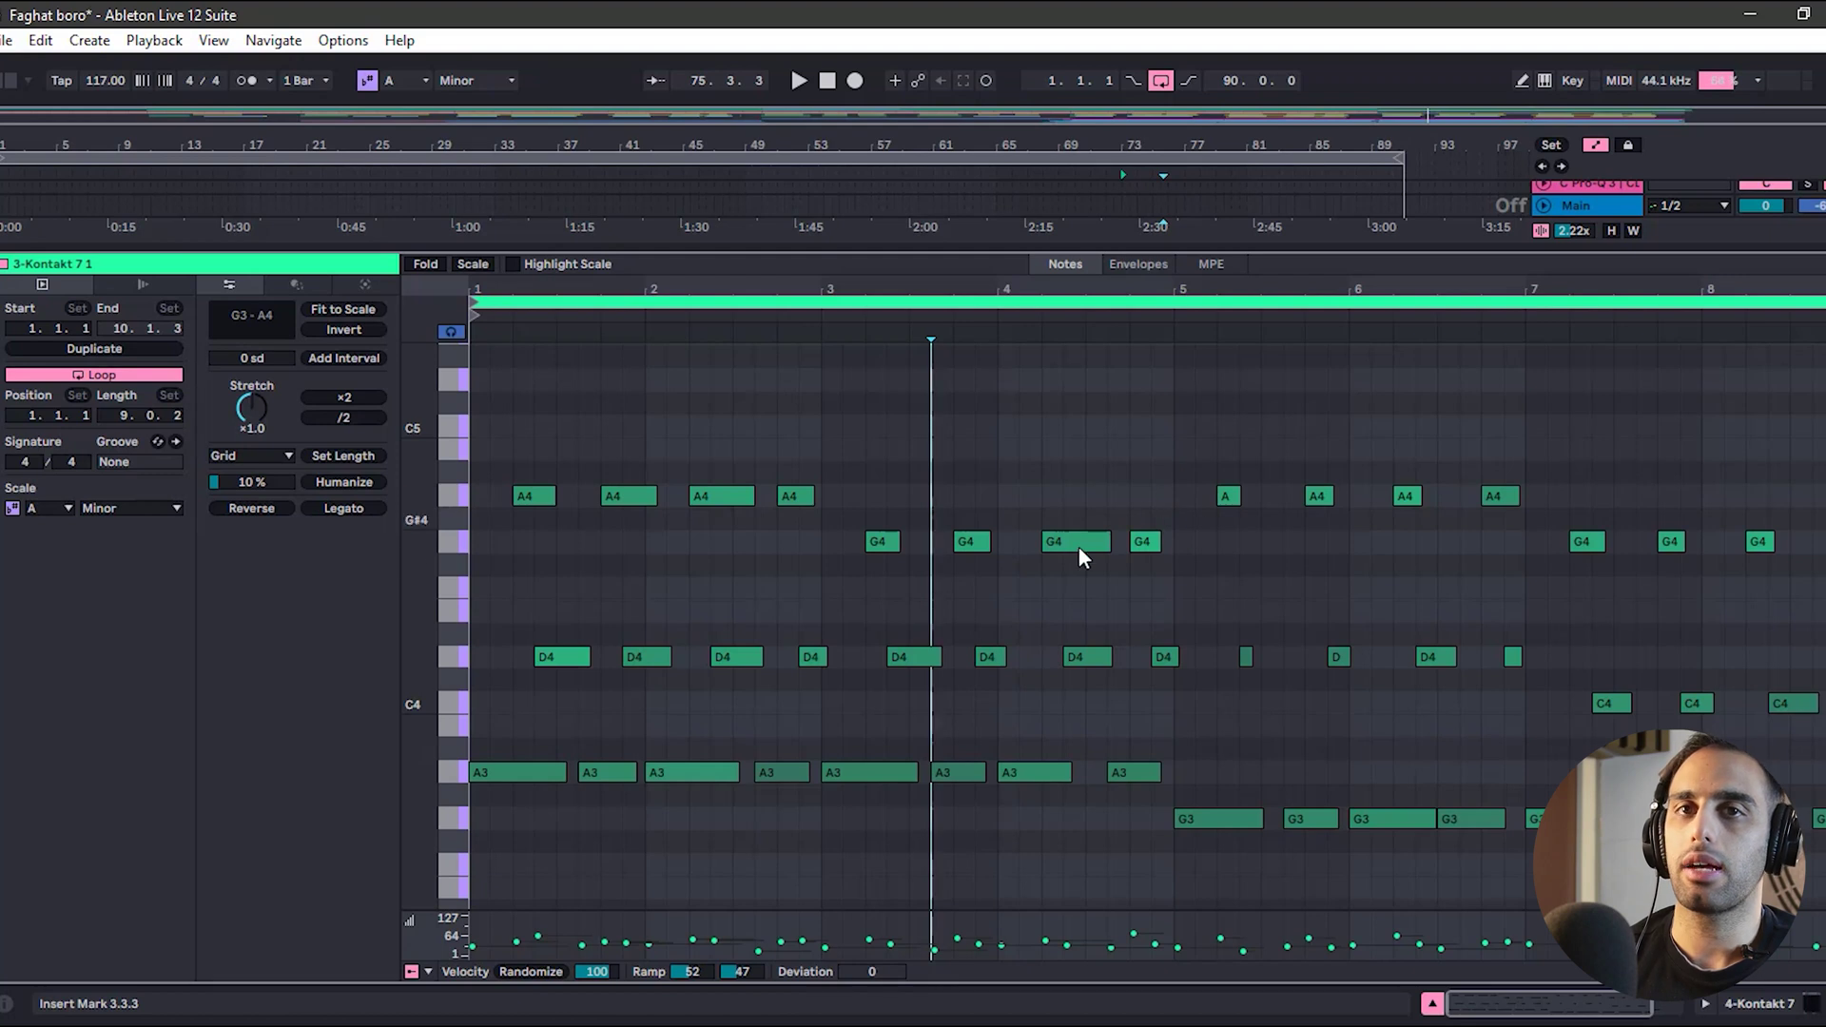
left_click(1221, 586)
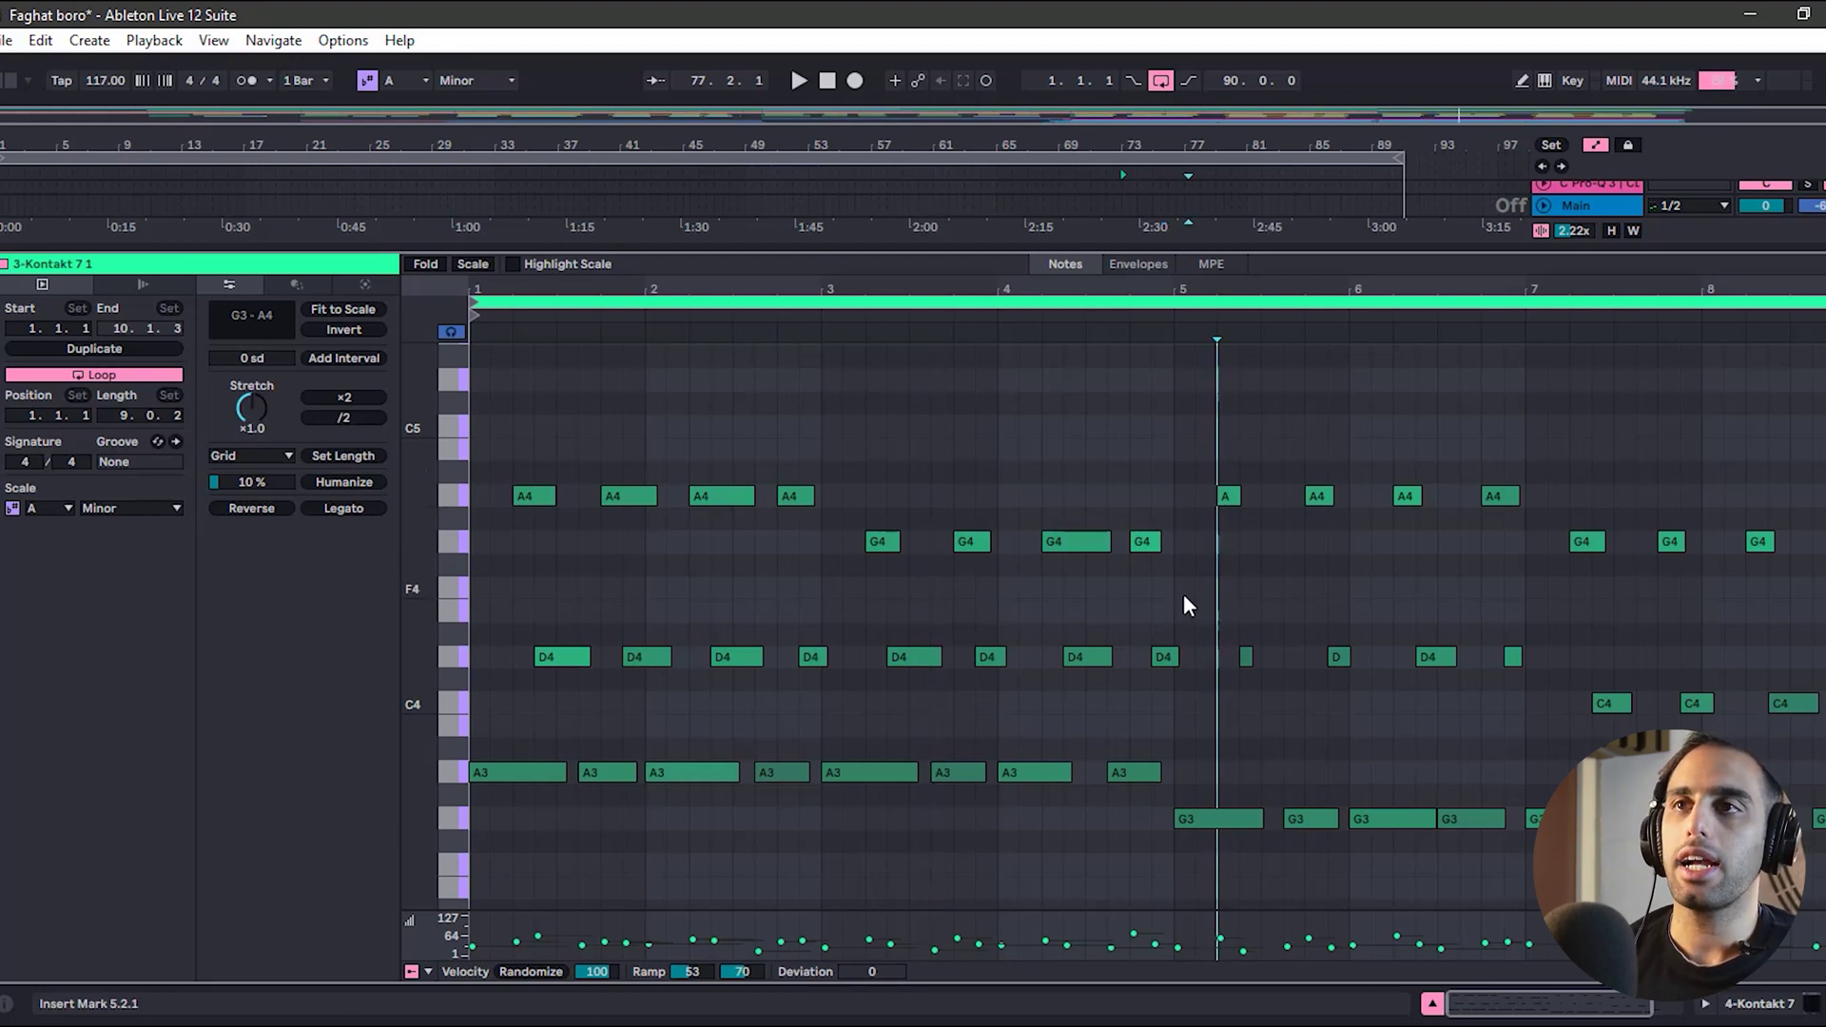
left_click_drag(1206, 584, 860, 501)
right_click(1069, 538)
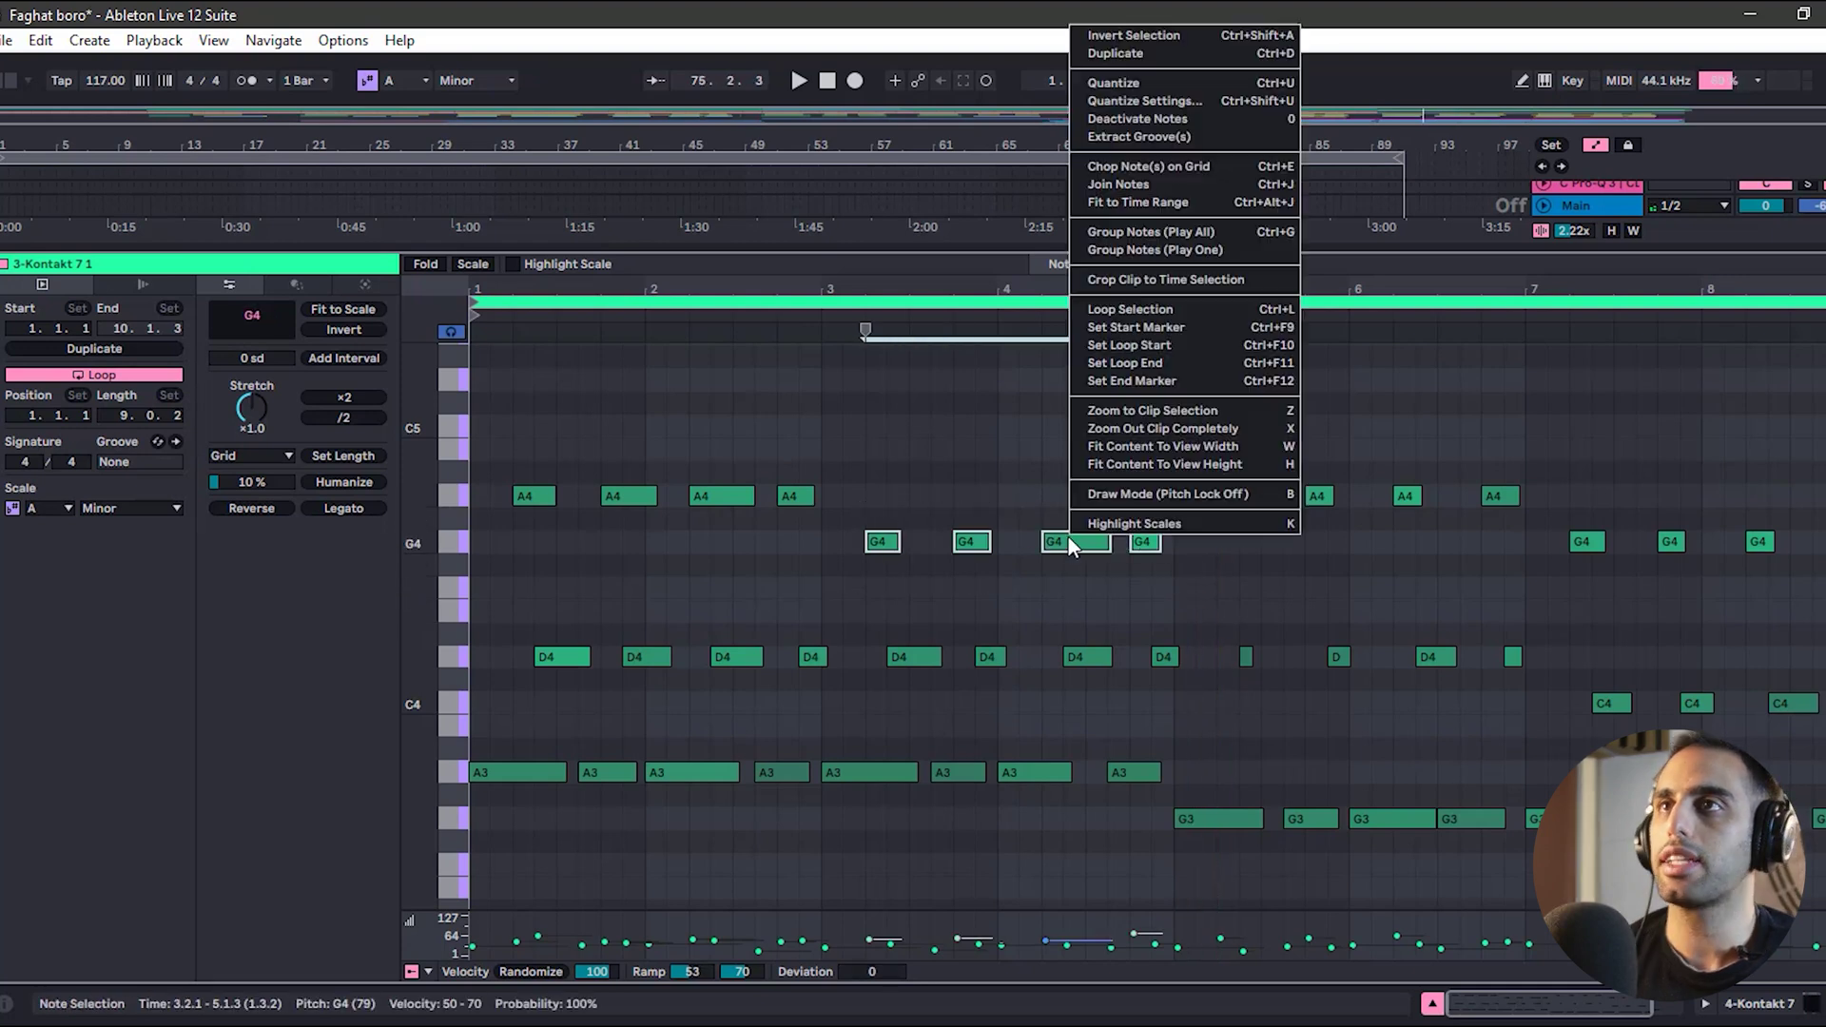
left_click(1191, 187)
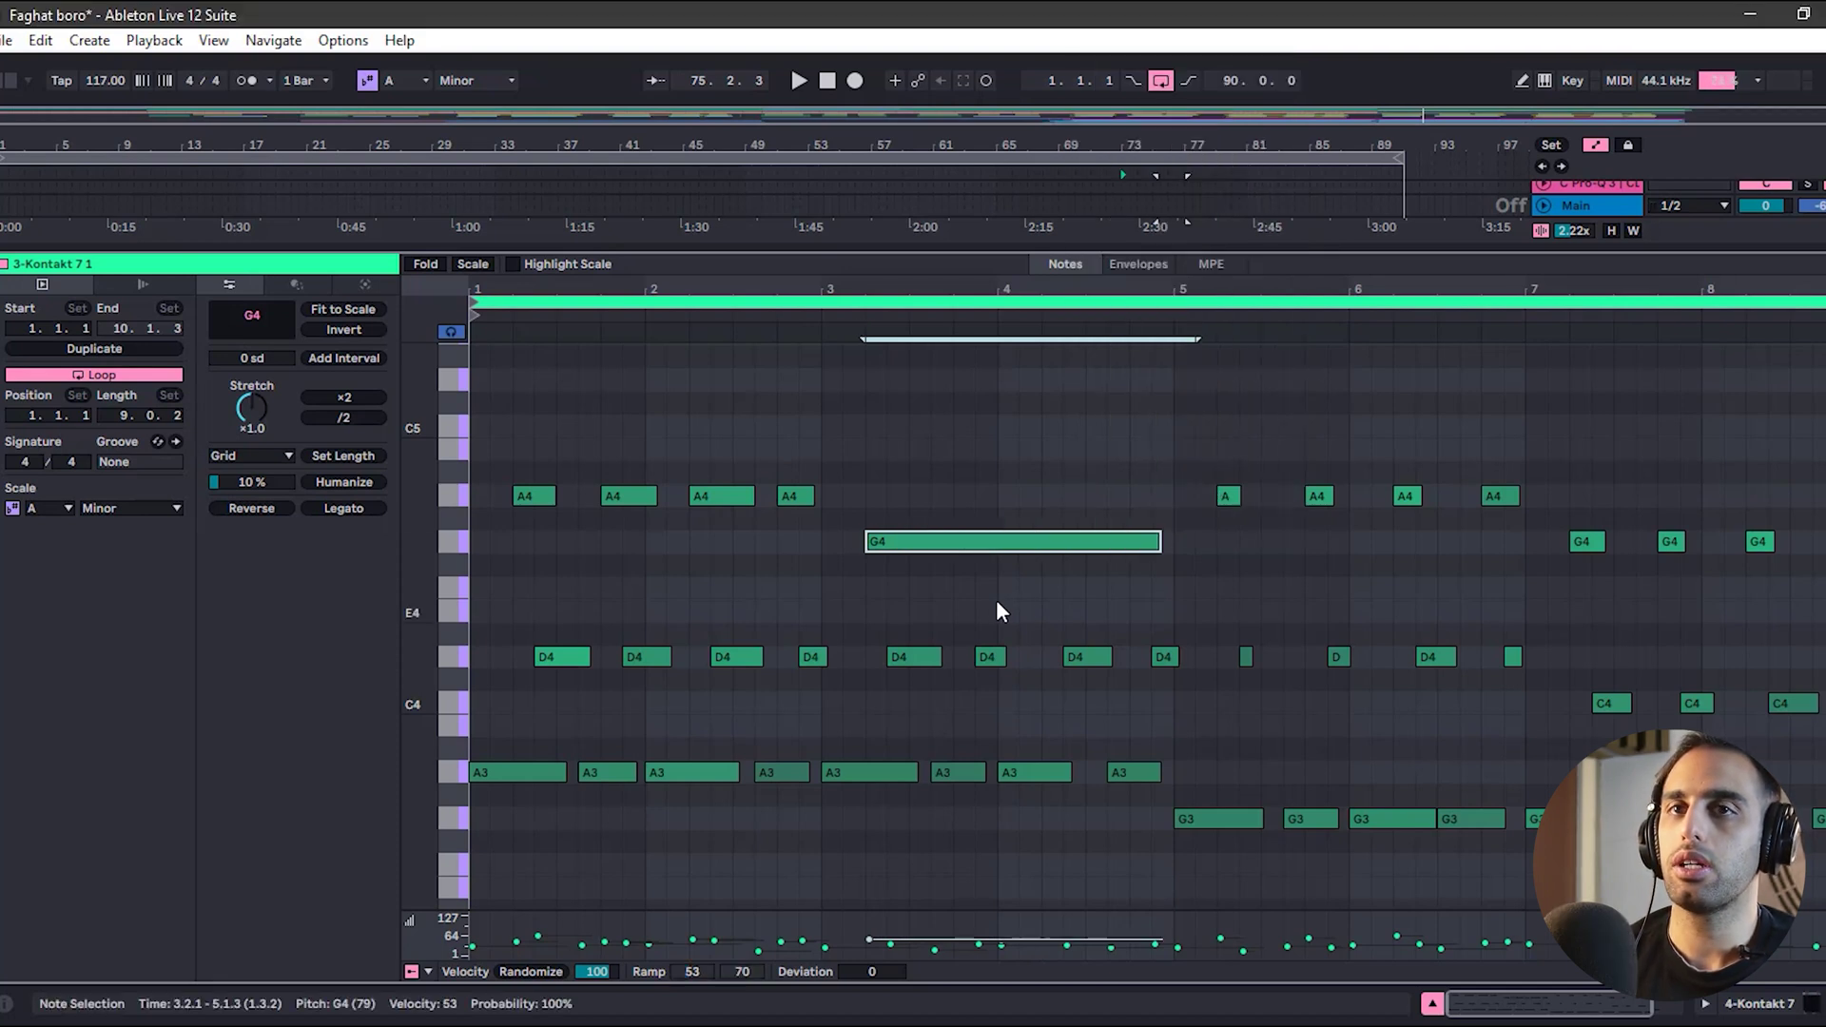
- Chop the joined G4 note on the grid and view the grid size options
right_click(939, 542)
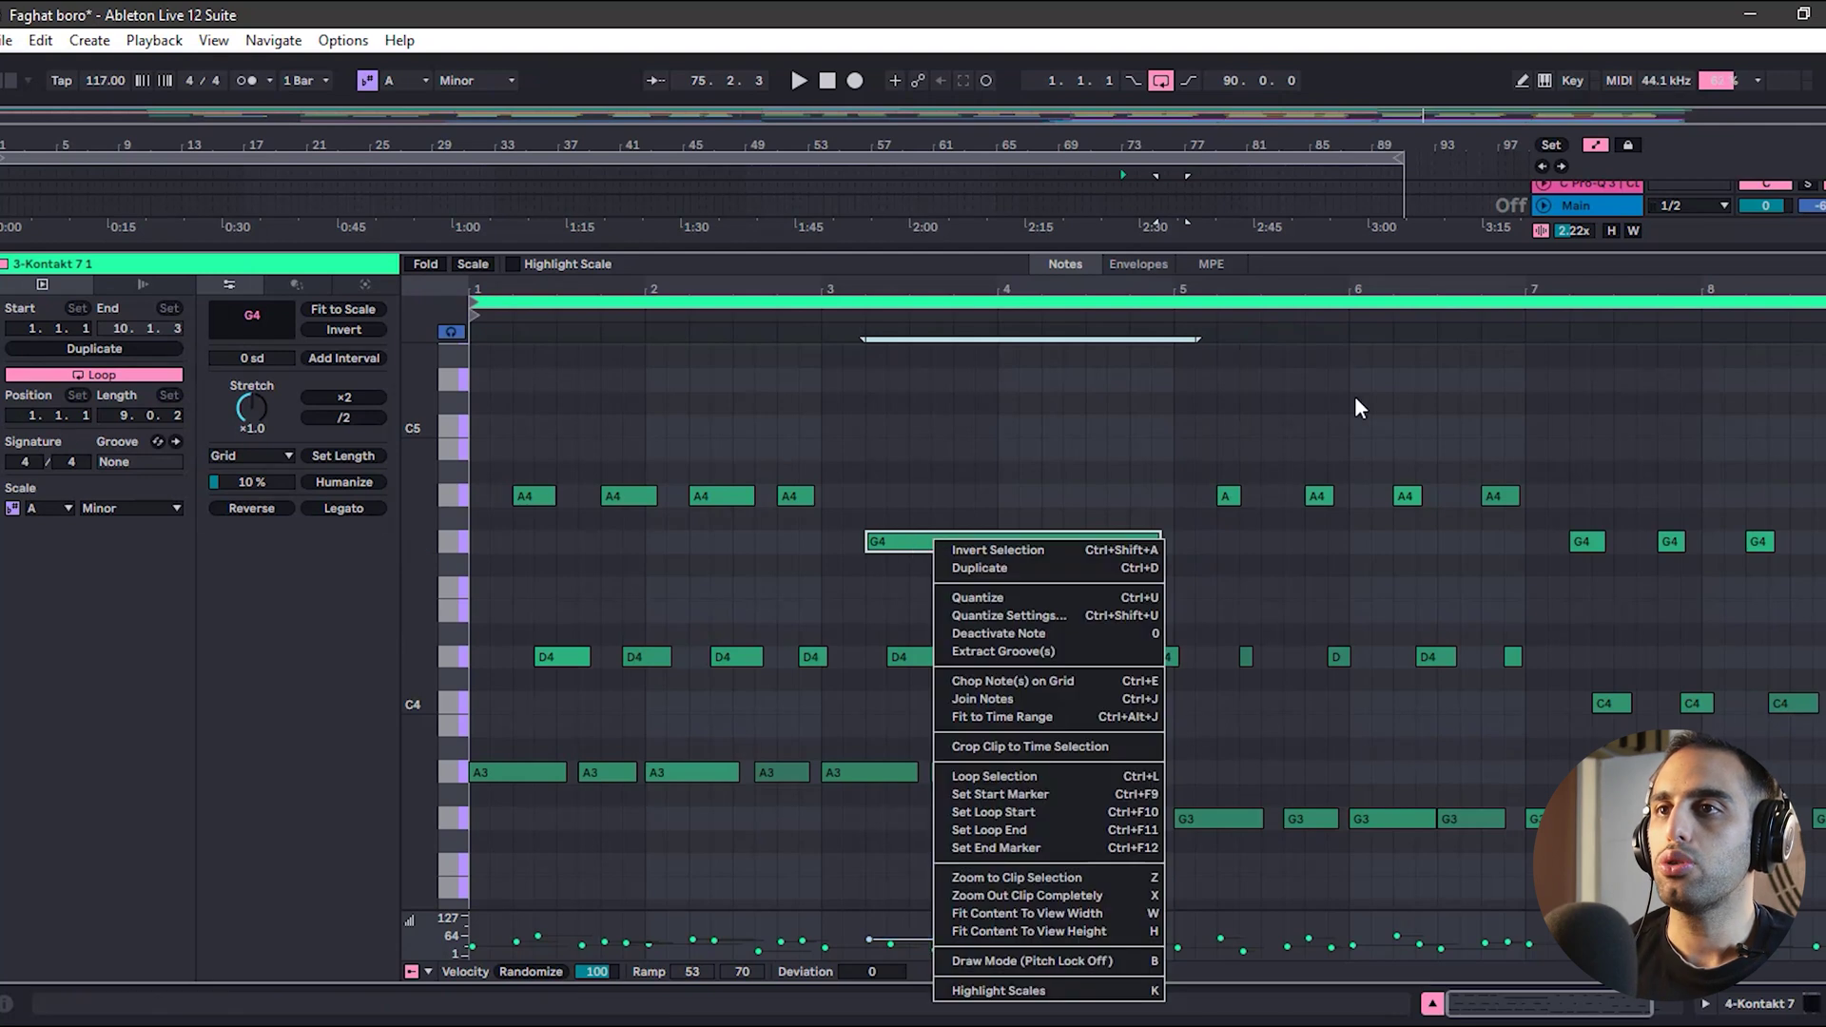
left_click(1035, 681)
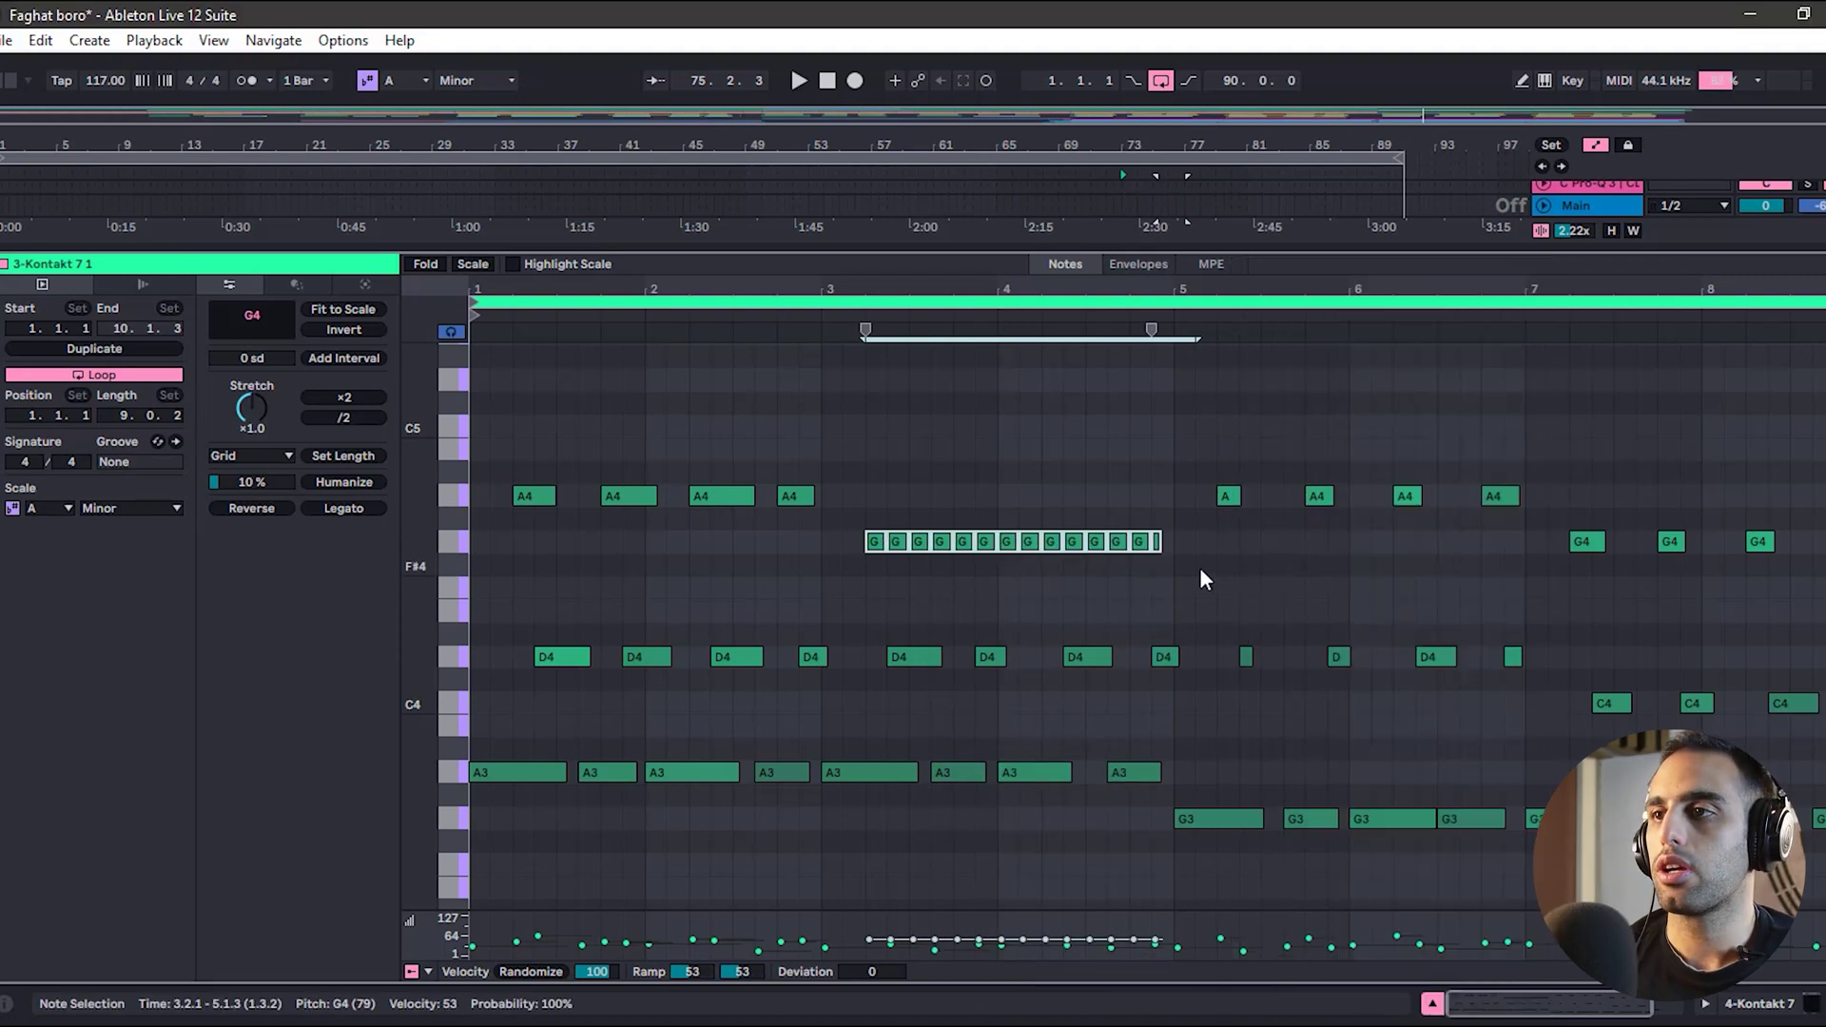
right_click(1201, 570)
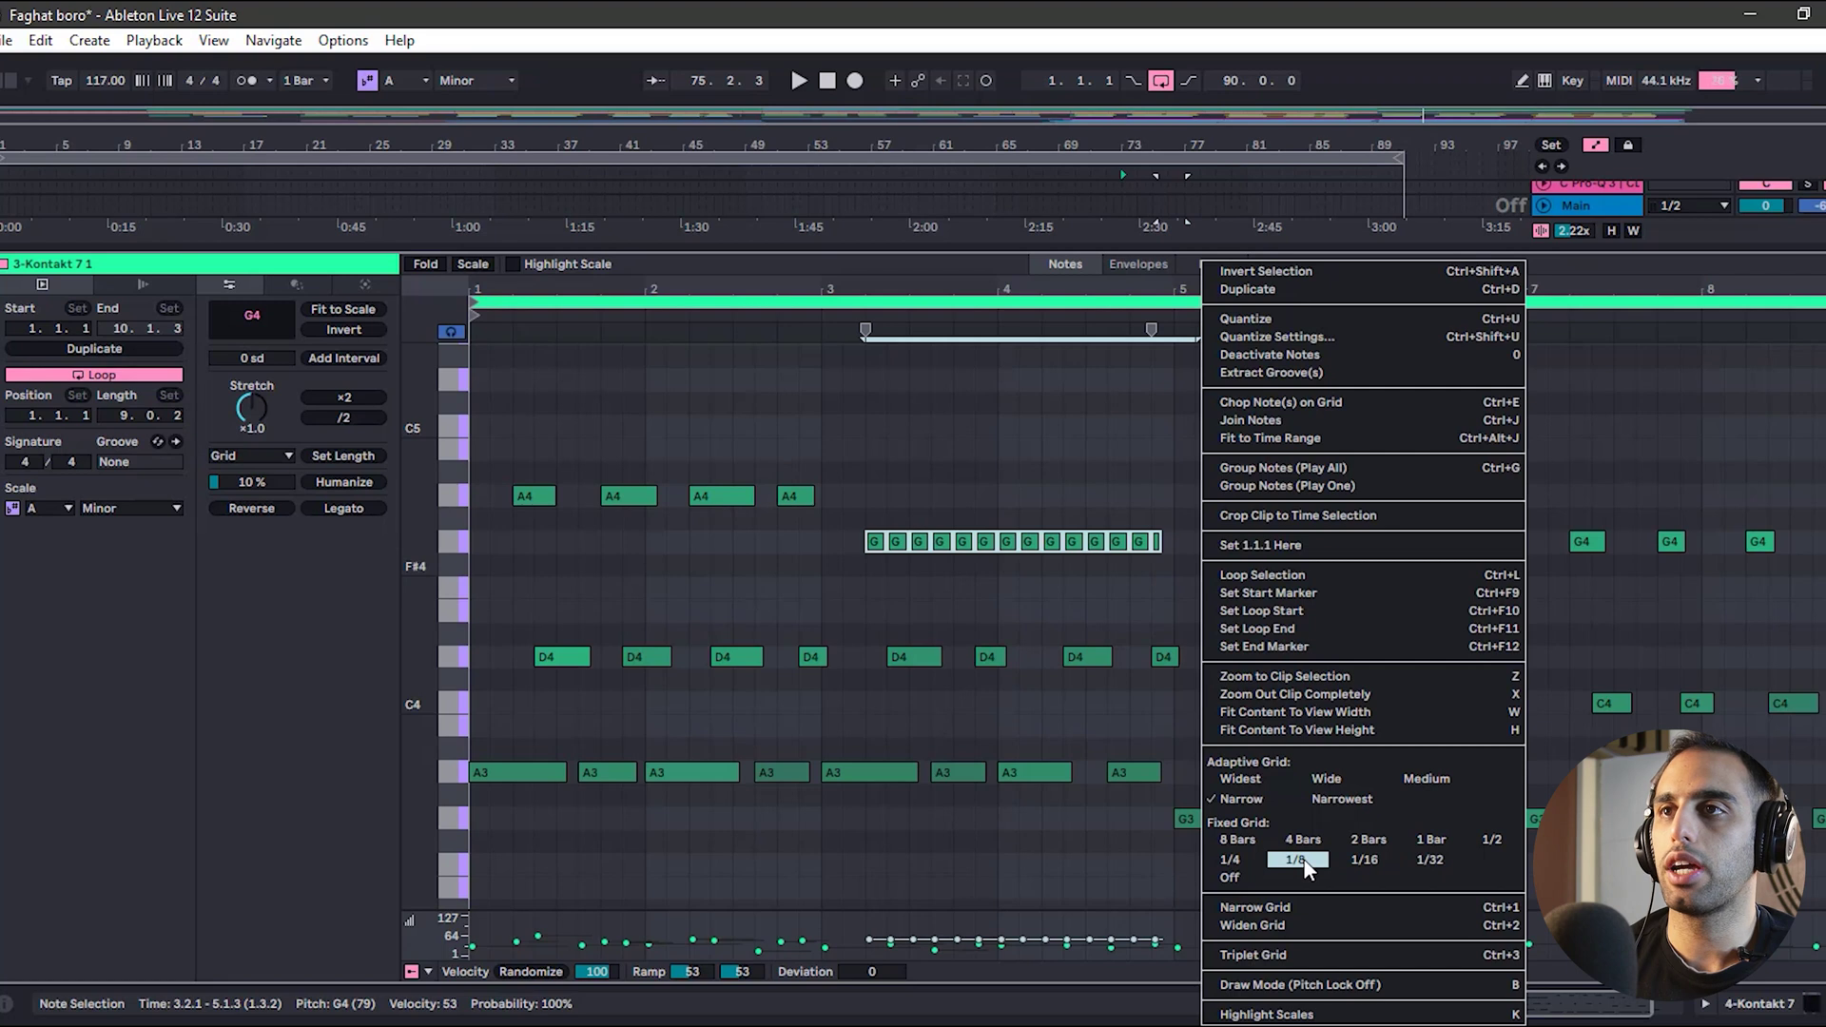
left_click(1341, 861)
left_click(1151, 469)
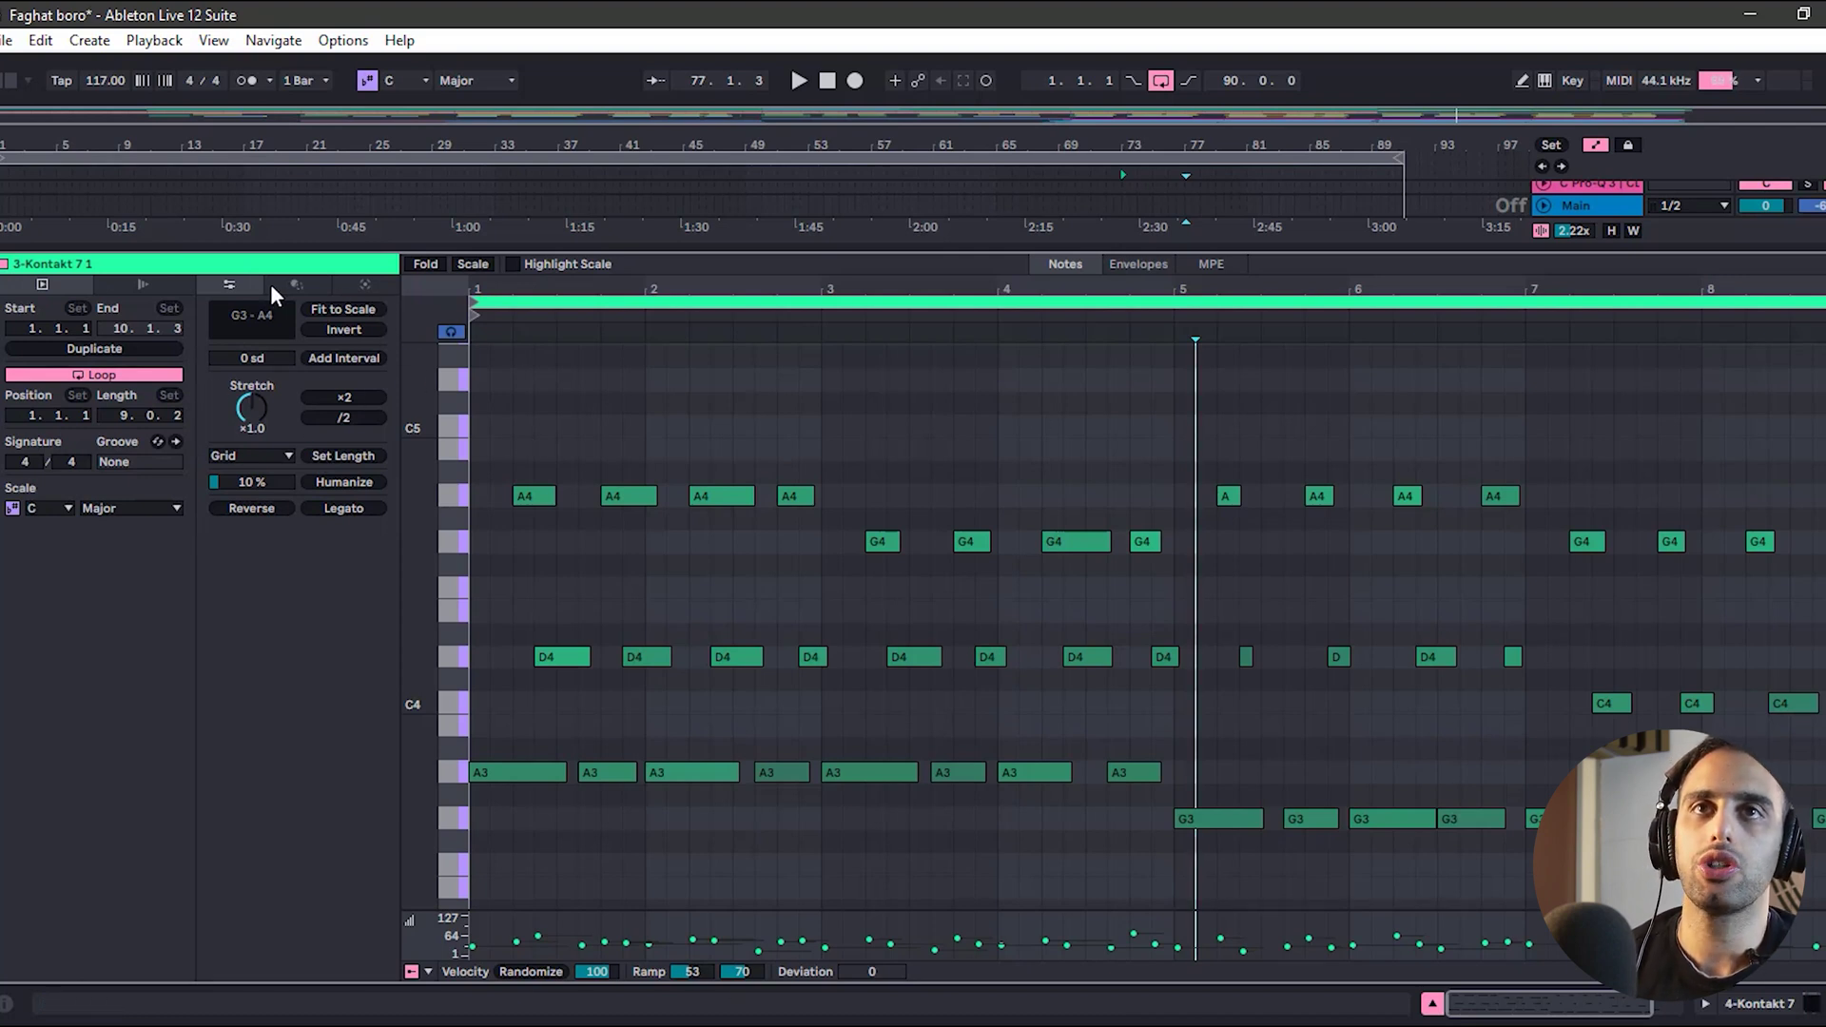
- Apply the Arpeggiate MIDI transformation to the clip's notes with a rate of 1/8
left_click(296, 284)
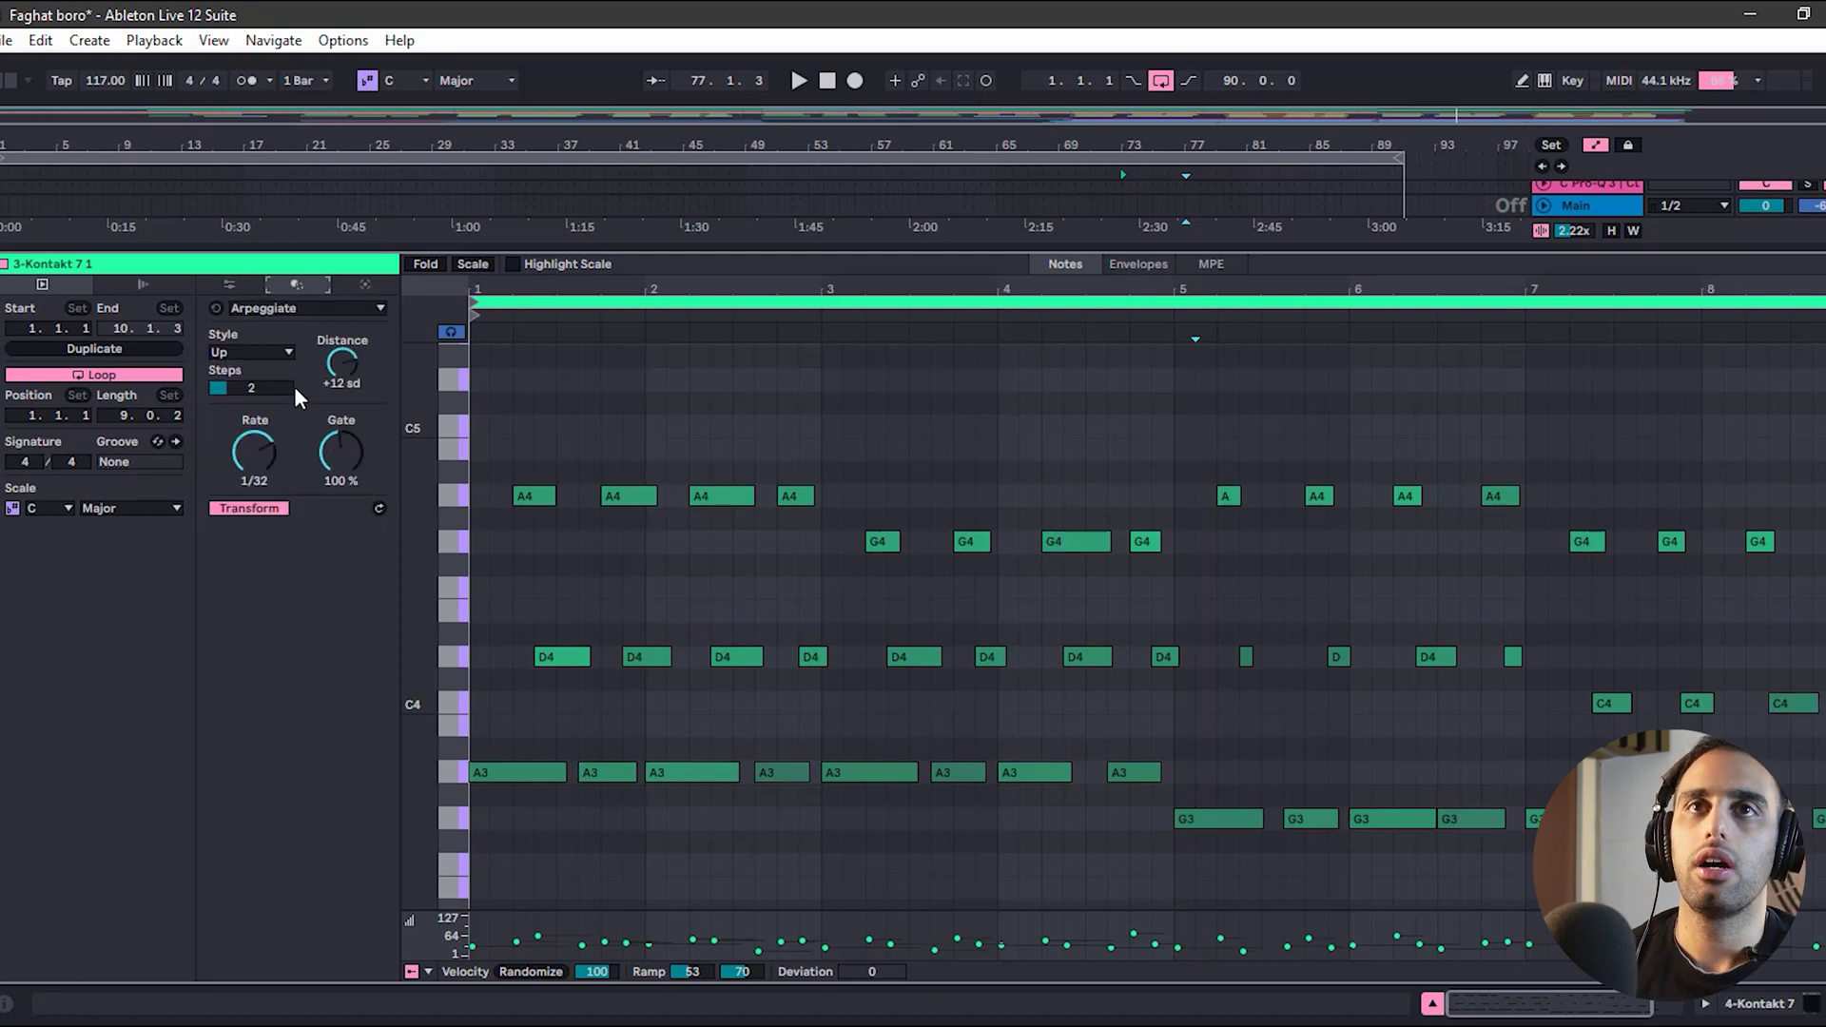
left_click(309, 310)
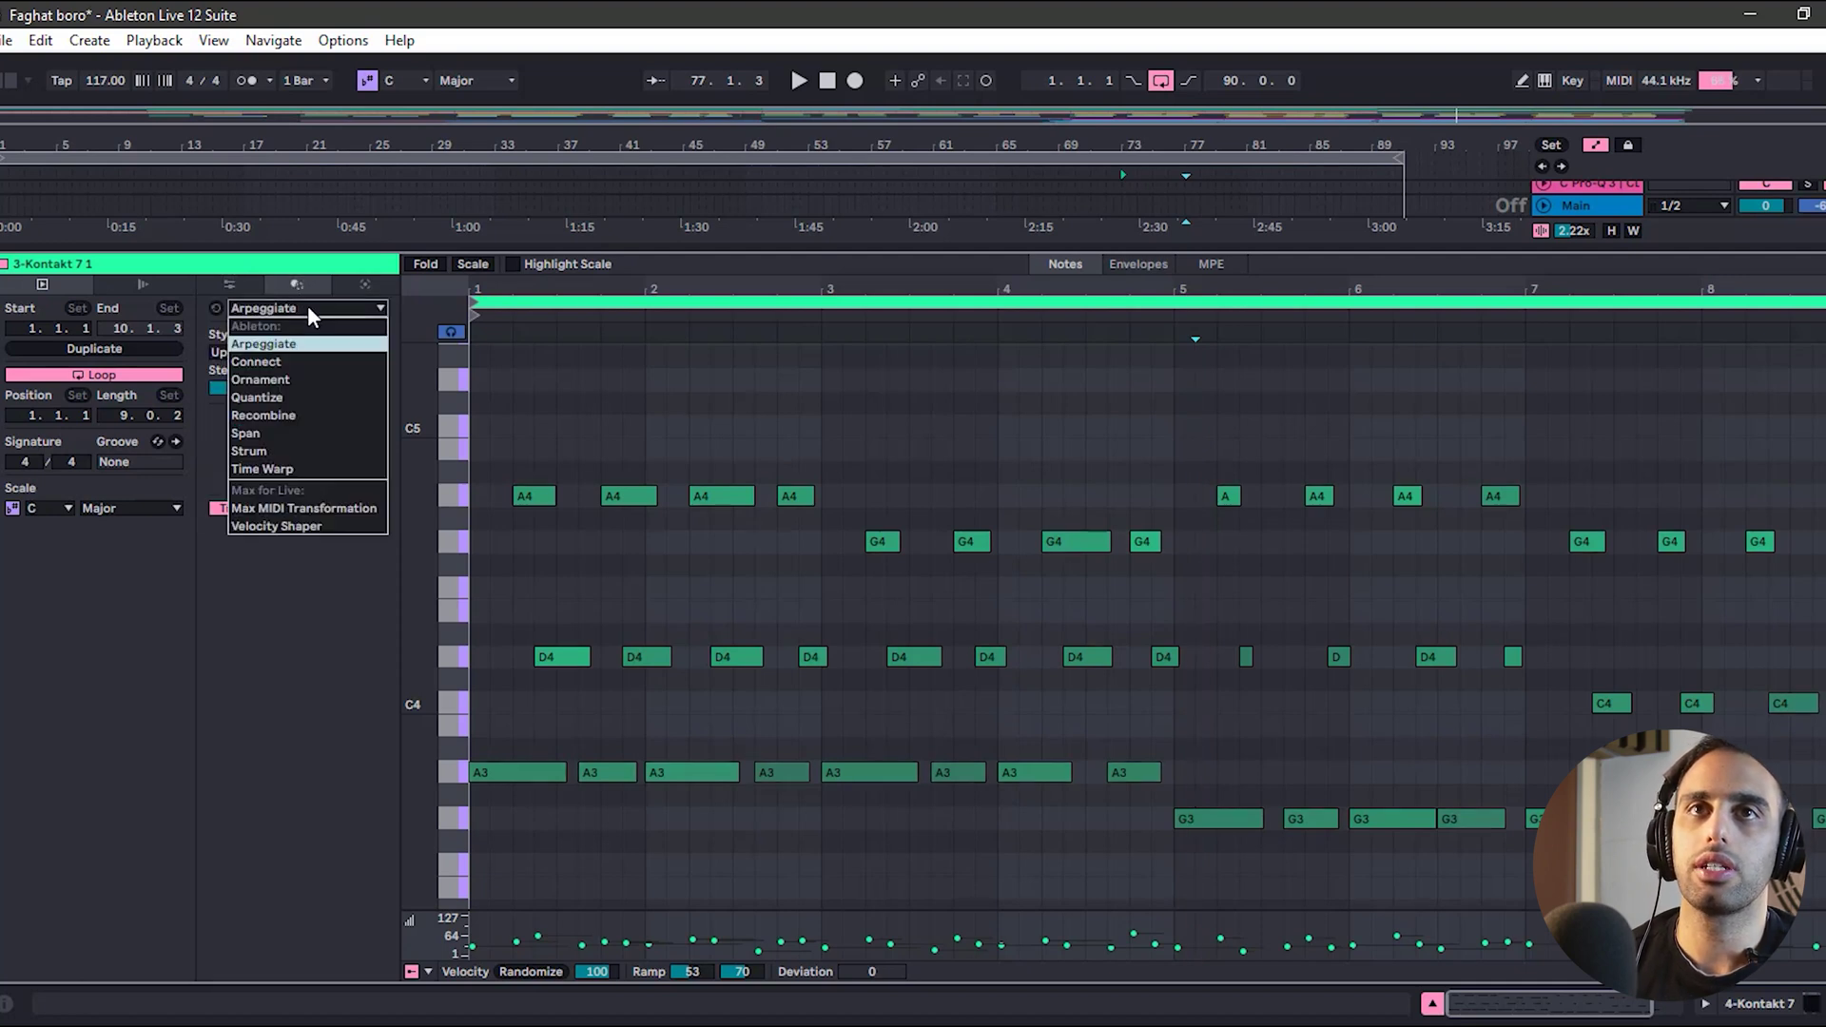
left_click(270, 344)
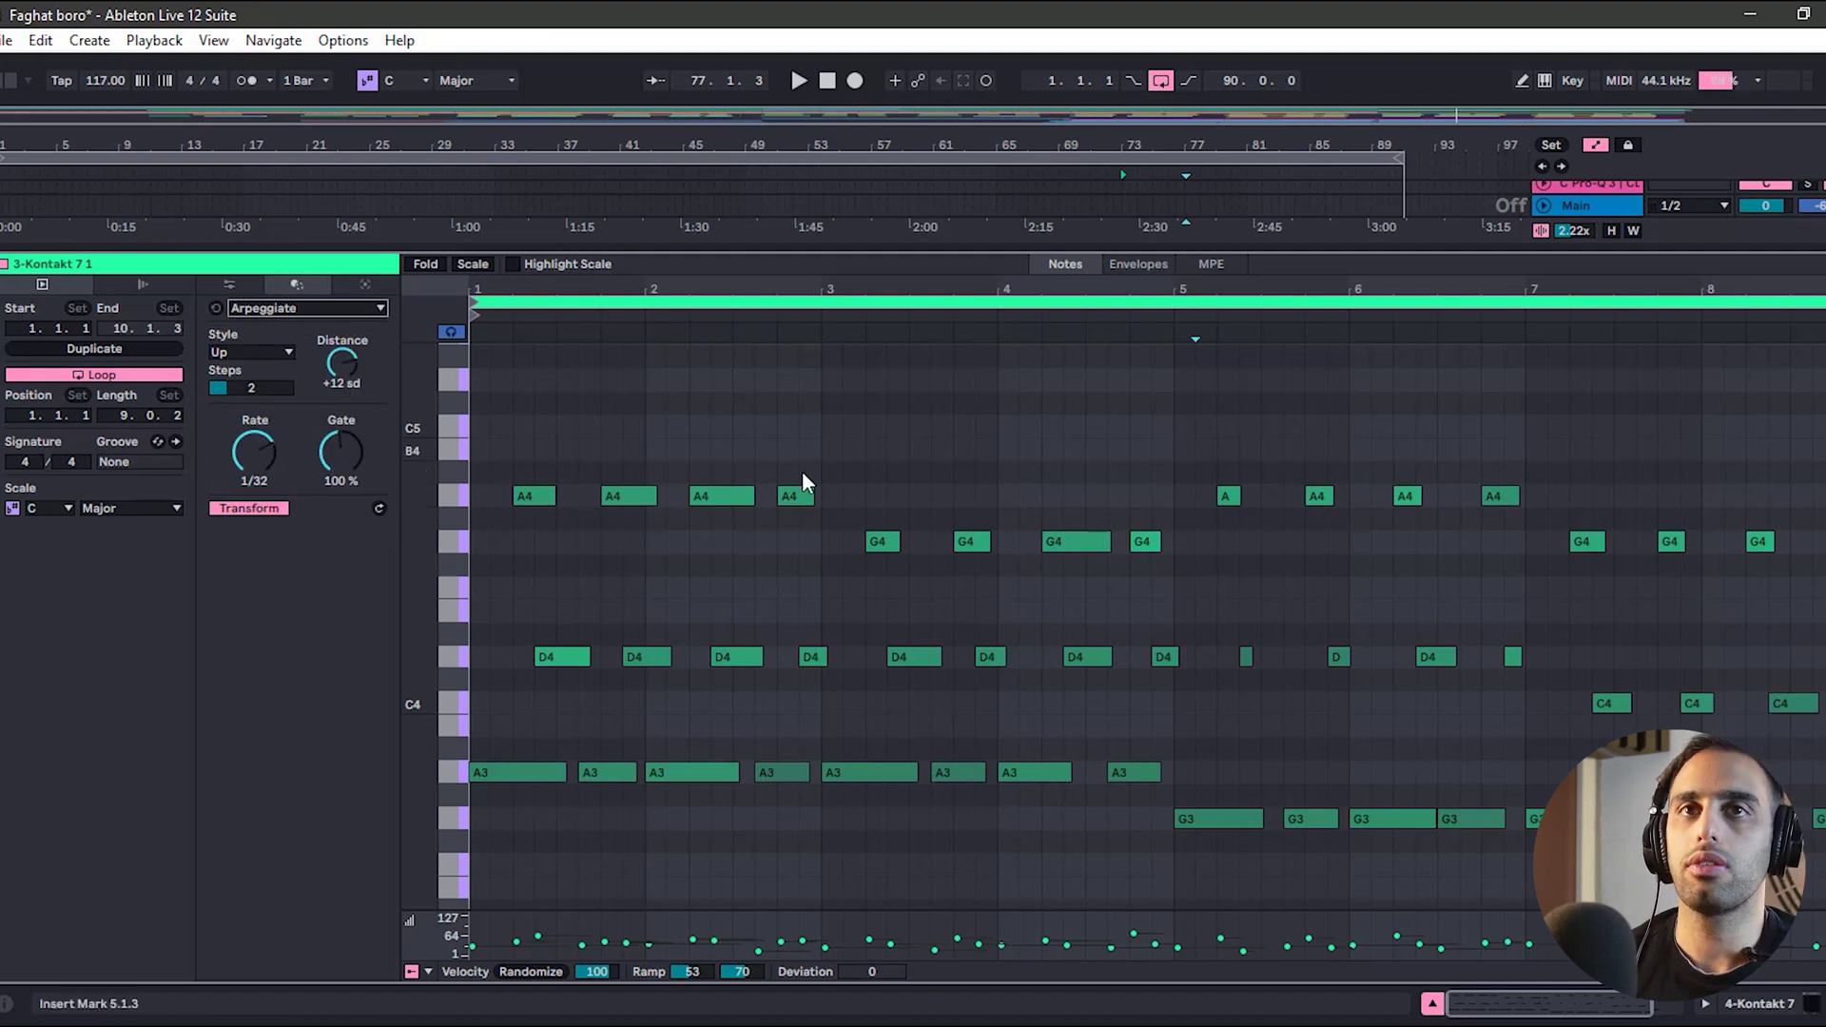
left_click(253, 449)
left_click_drag(254, 451, 246, 504)
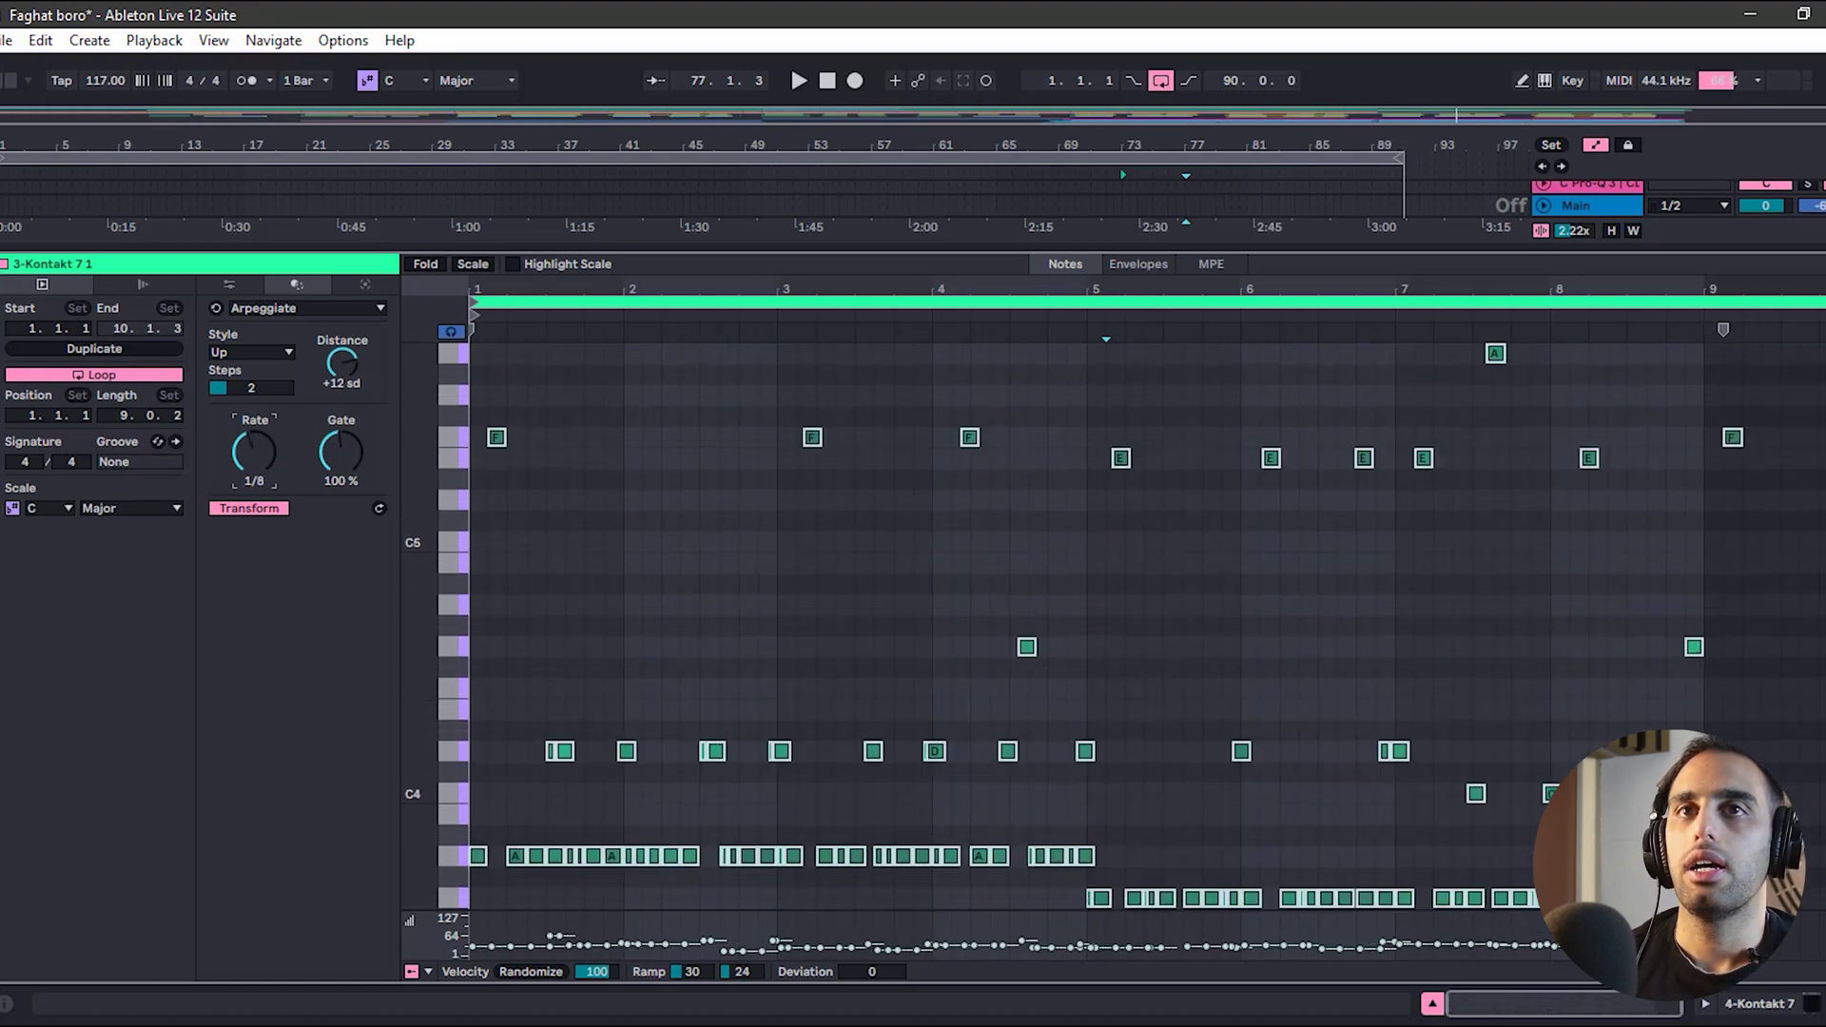
- Raise the arpeggio's gate to 200%, reduce it to 105%, and set its distance to +8 sd
left_click_drag(346, 454, 345, 404)
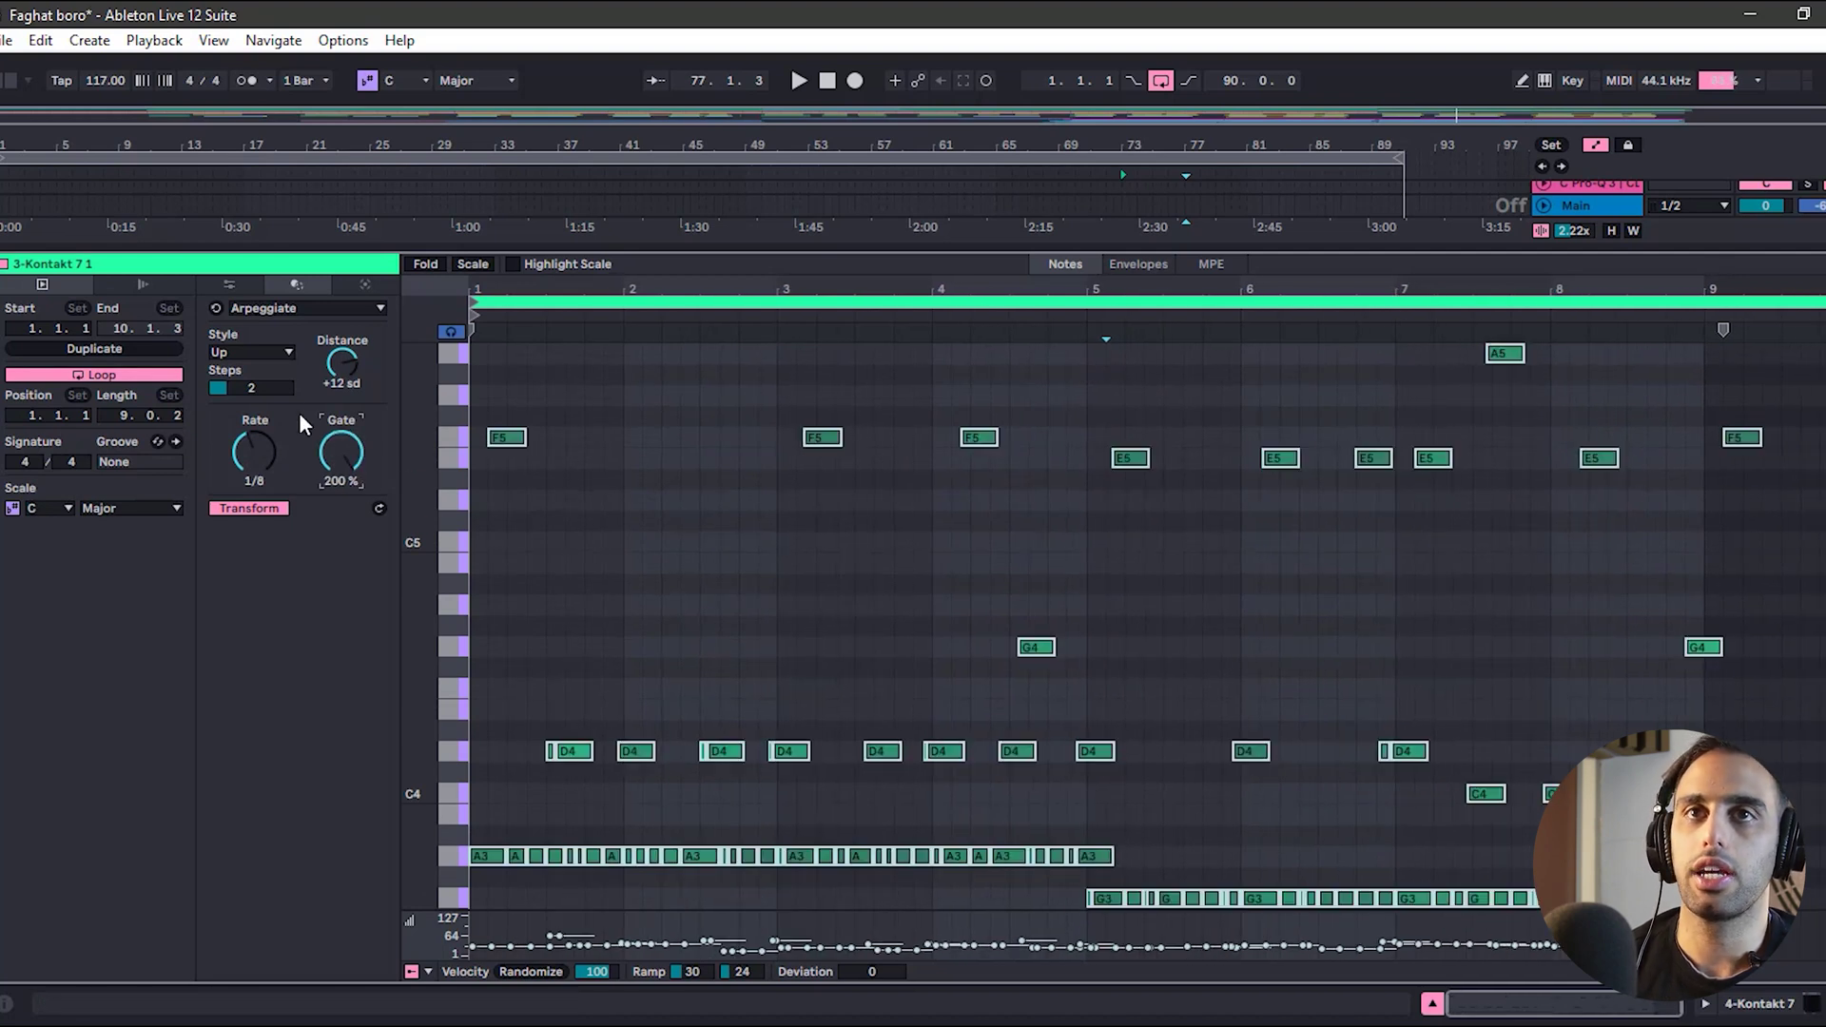
mouse_move(329, 442)
left_mouse_down()
mouse_move(332, 476)
mouse_move(334, 440)
left_mouse_up()
mouse_move(339, 367)
left_mouse_down()
mouse_move(340, 339)
mouse_move(340, 388)
mouse_move(340, 366)
left_mouse_up()
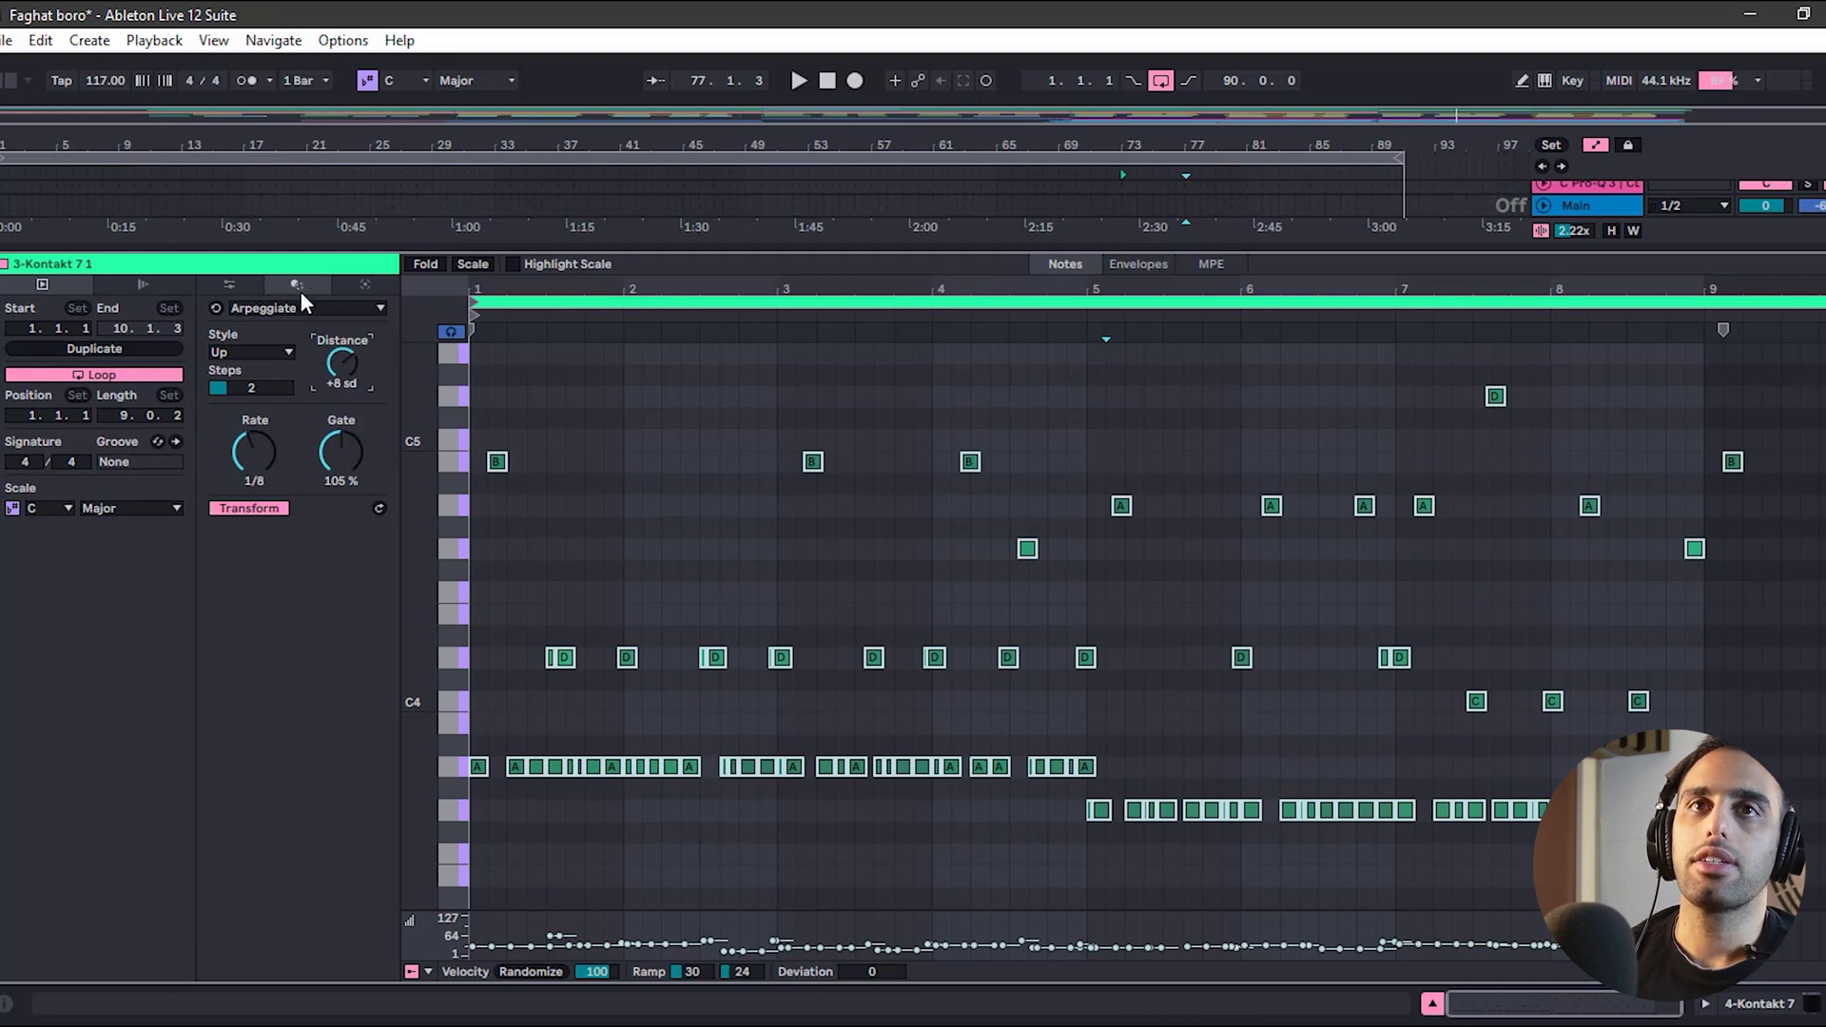
- Switch to the Connect transformation and set its spread to 0 sd
left_click(278, 305)
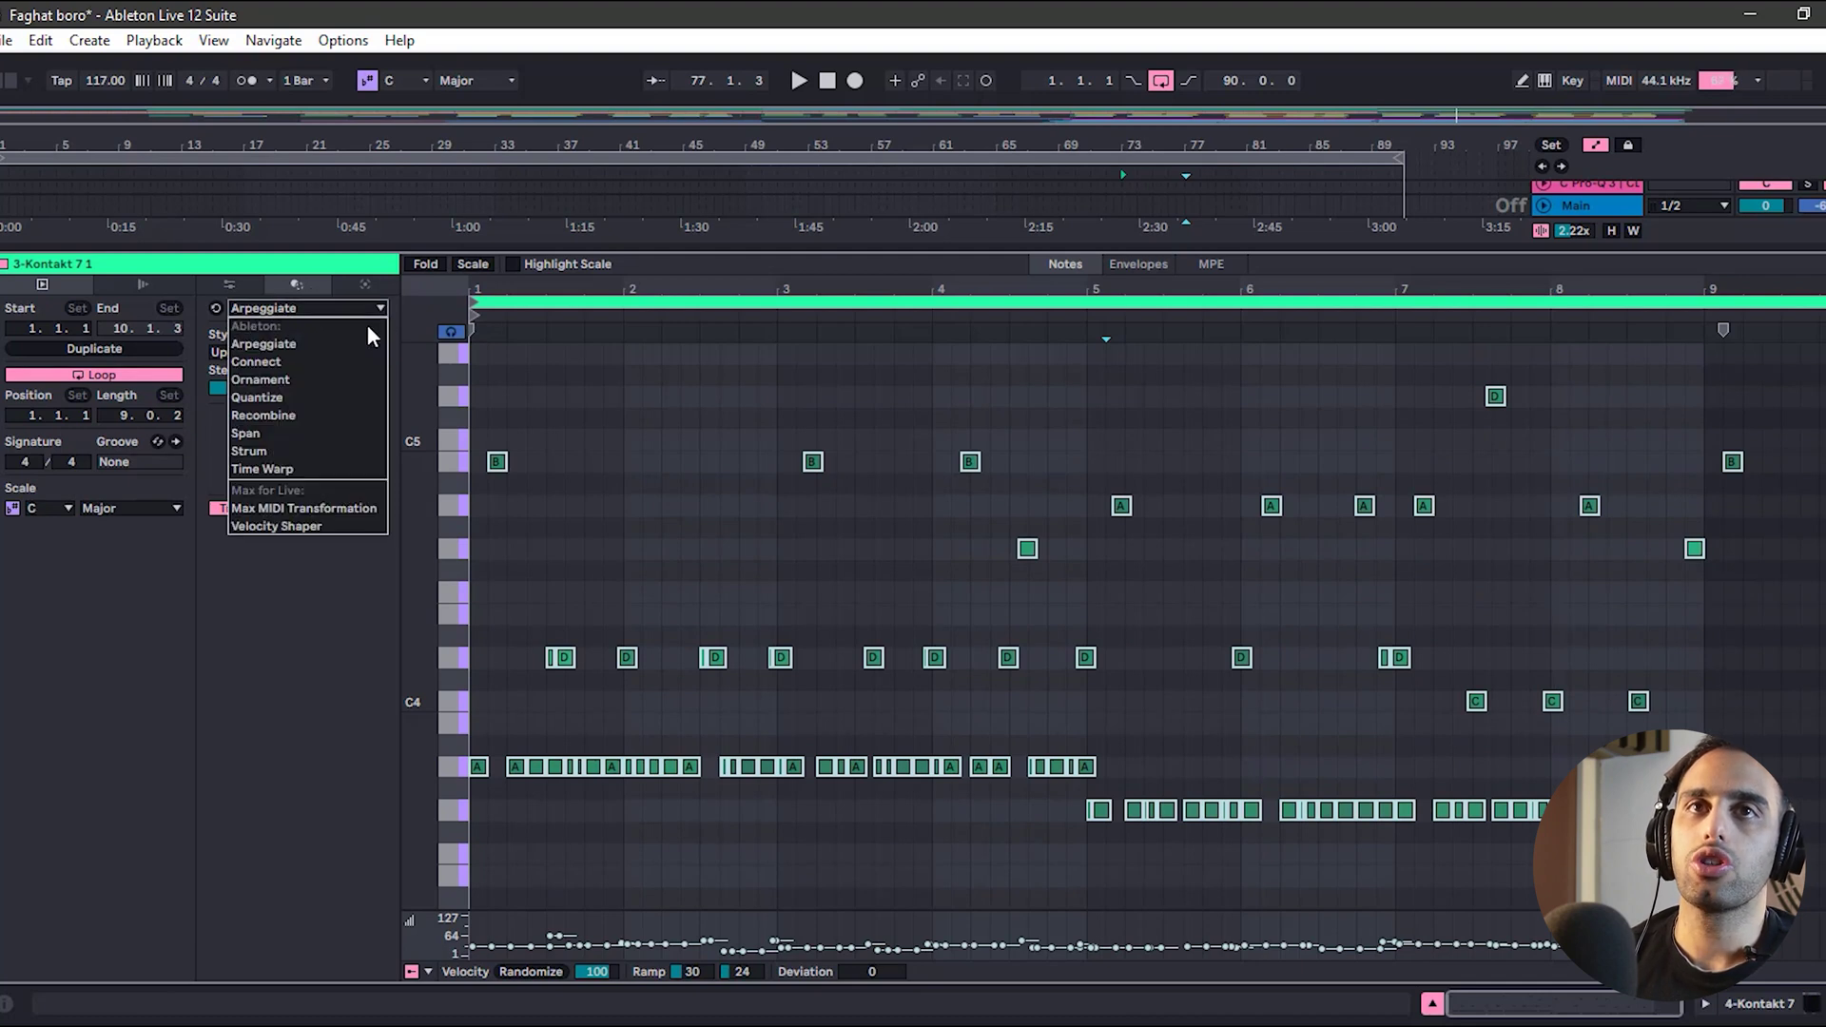
left_click(288, 364)
left_click_drag(251, 367, 251, 462)
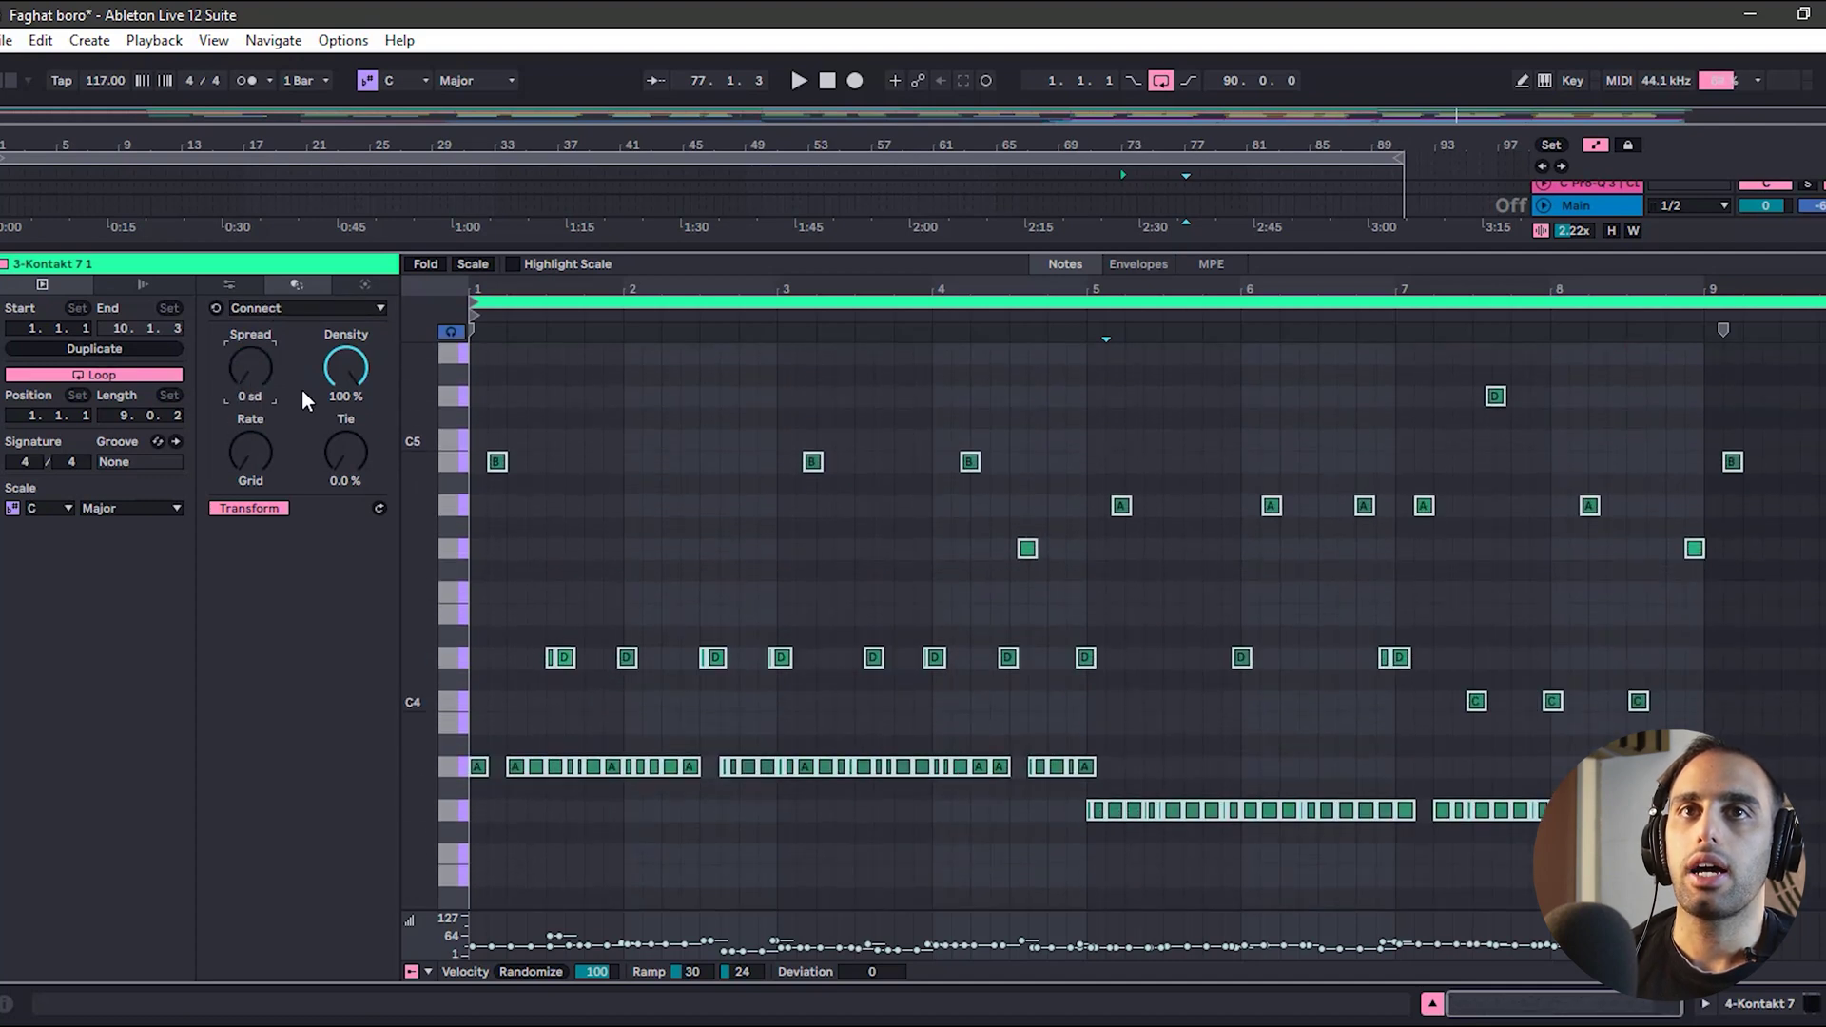
- Switch to the Quantize transformation and quantize the note starts to 1/16 with an amount of 100%
left_click(275, 308)
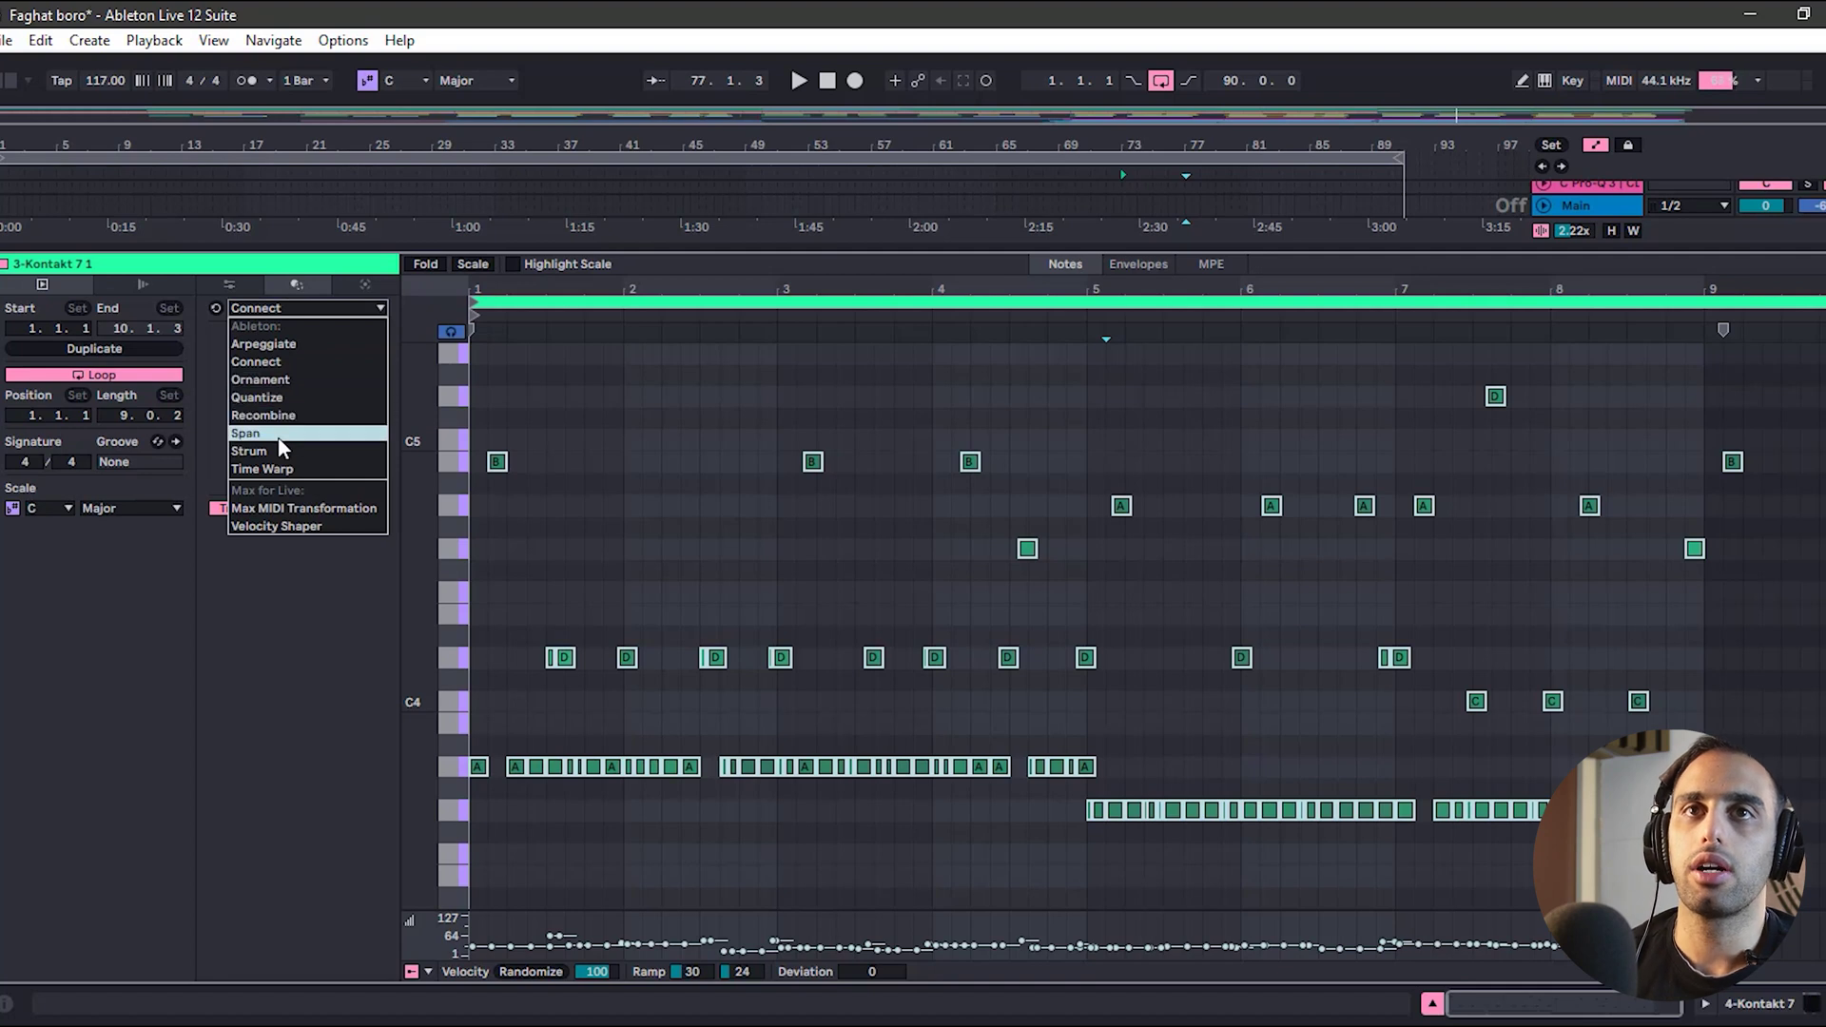
left_click(271, 397)
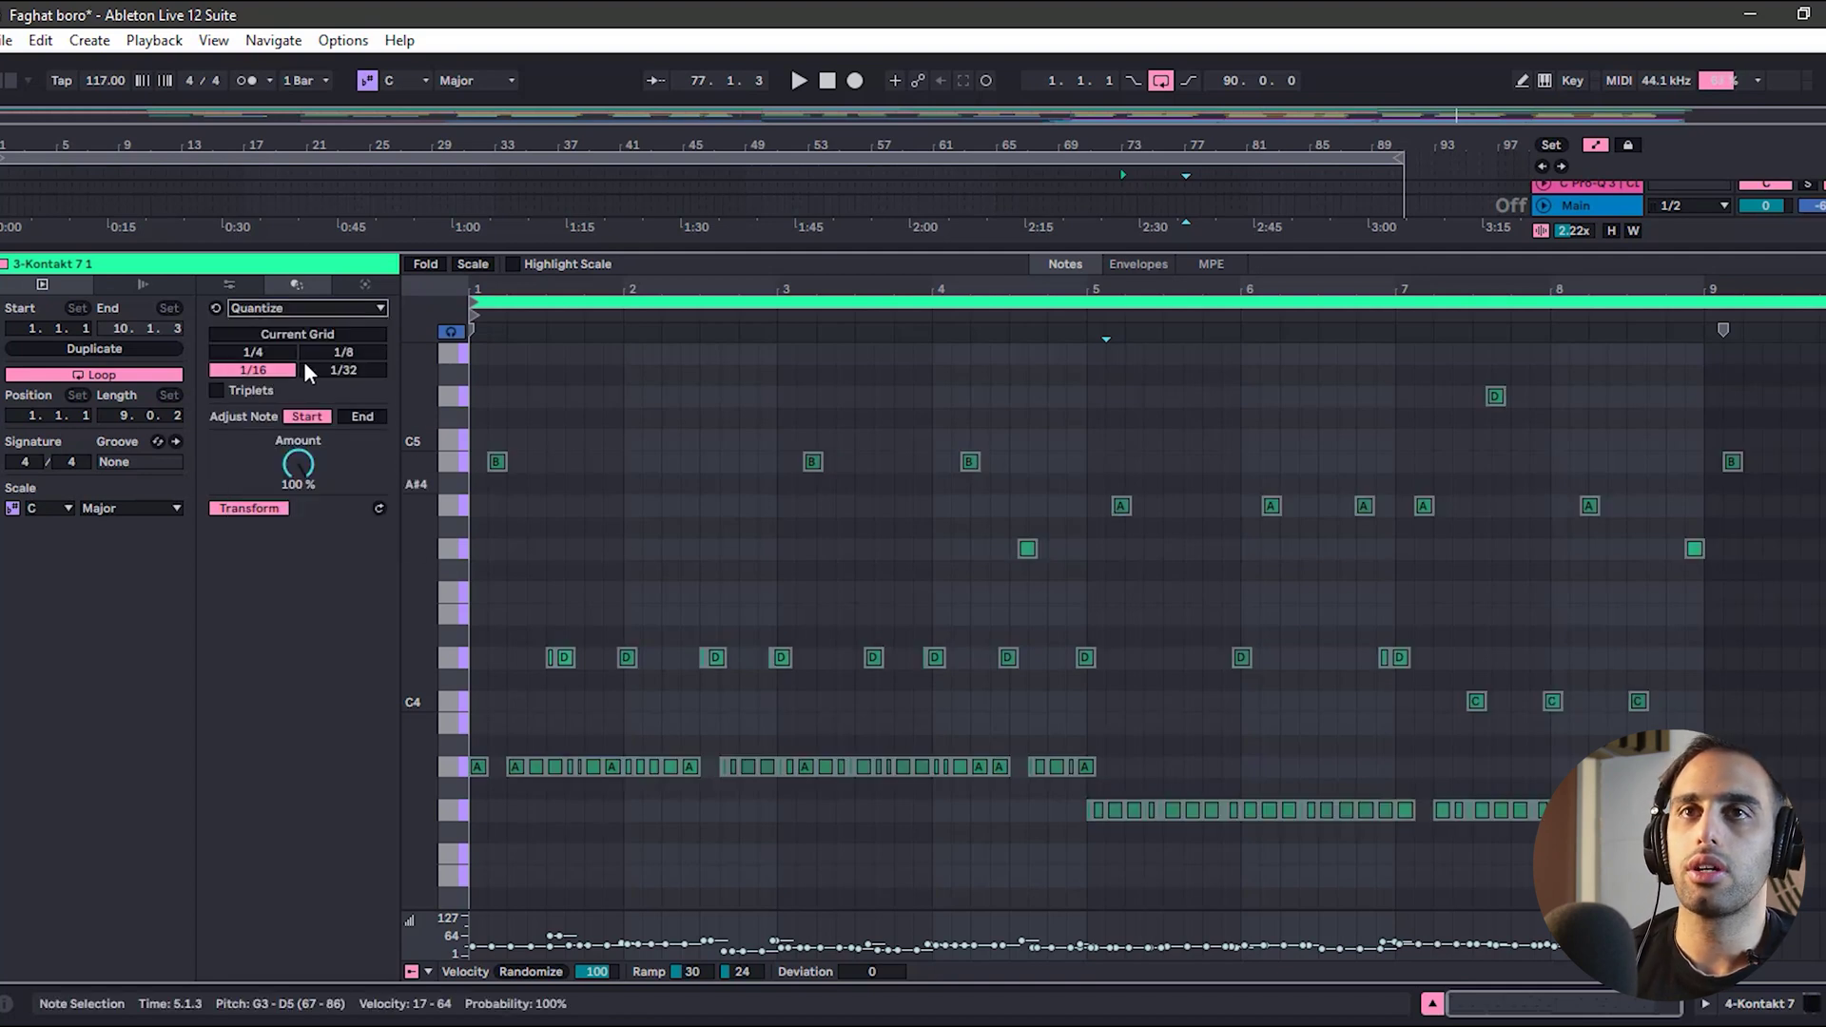
right_click(494, 460)
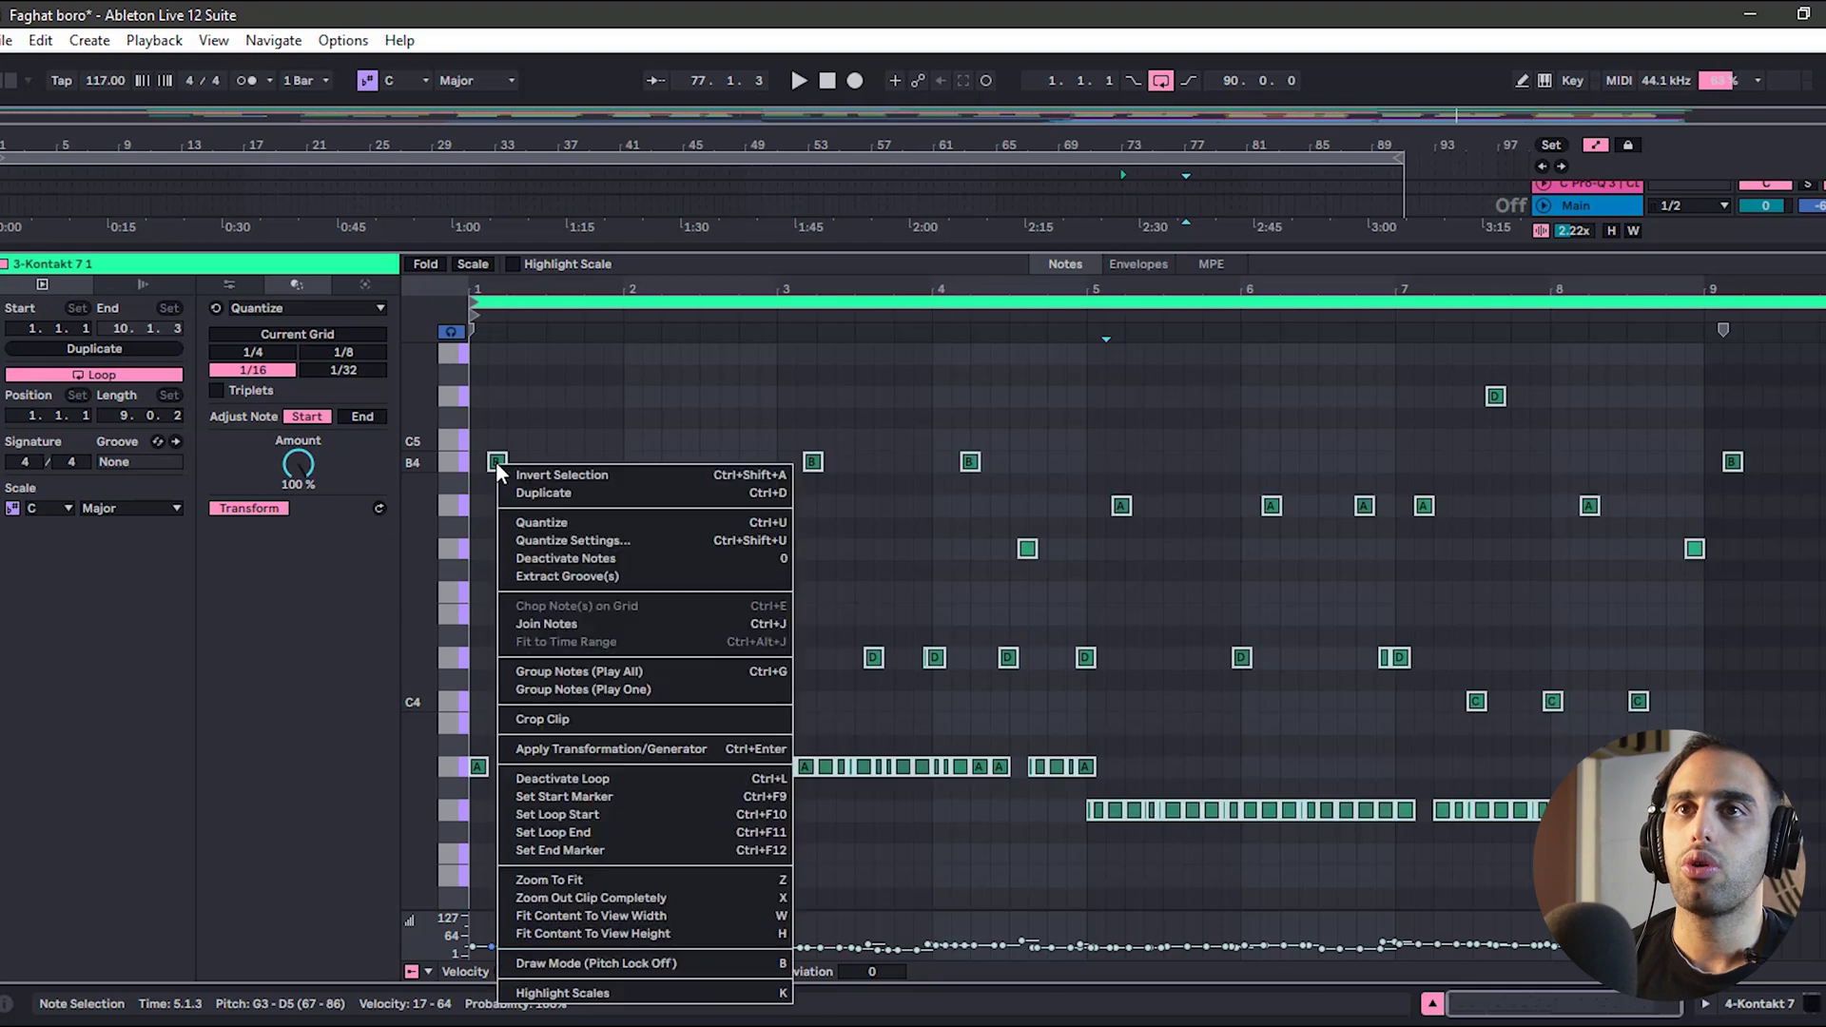
left_click(614, 540)
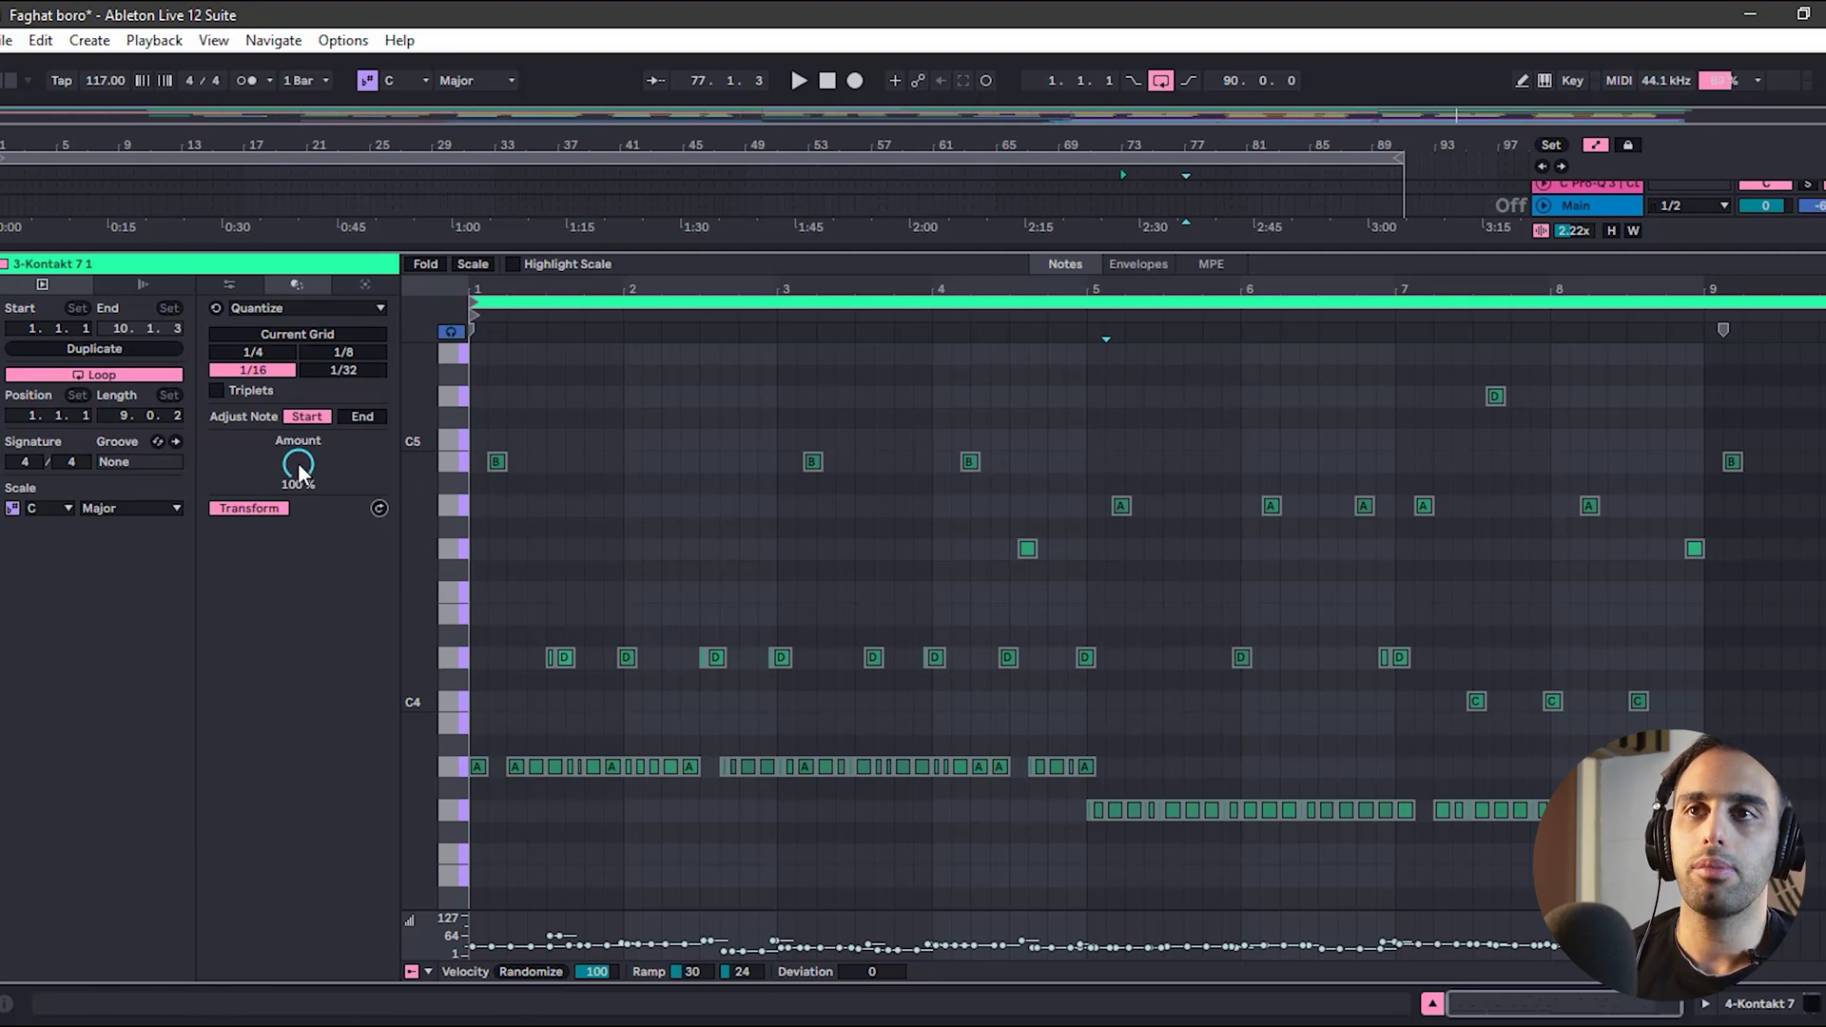
mouse_move(299, 462)
left_mouse_down()
mouse_move(298, 486)
mouse_move(299, 463)
left_mouse_up()
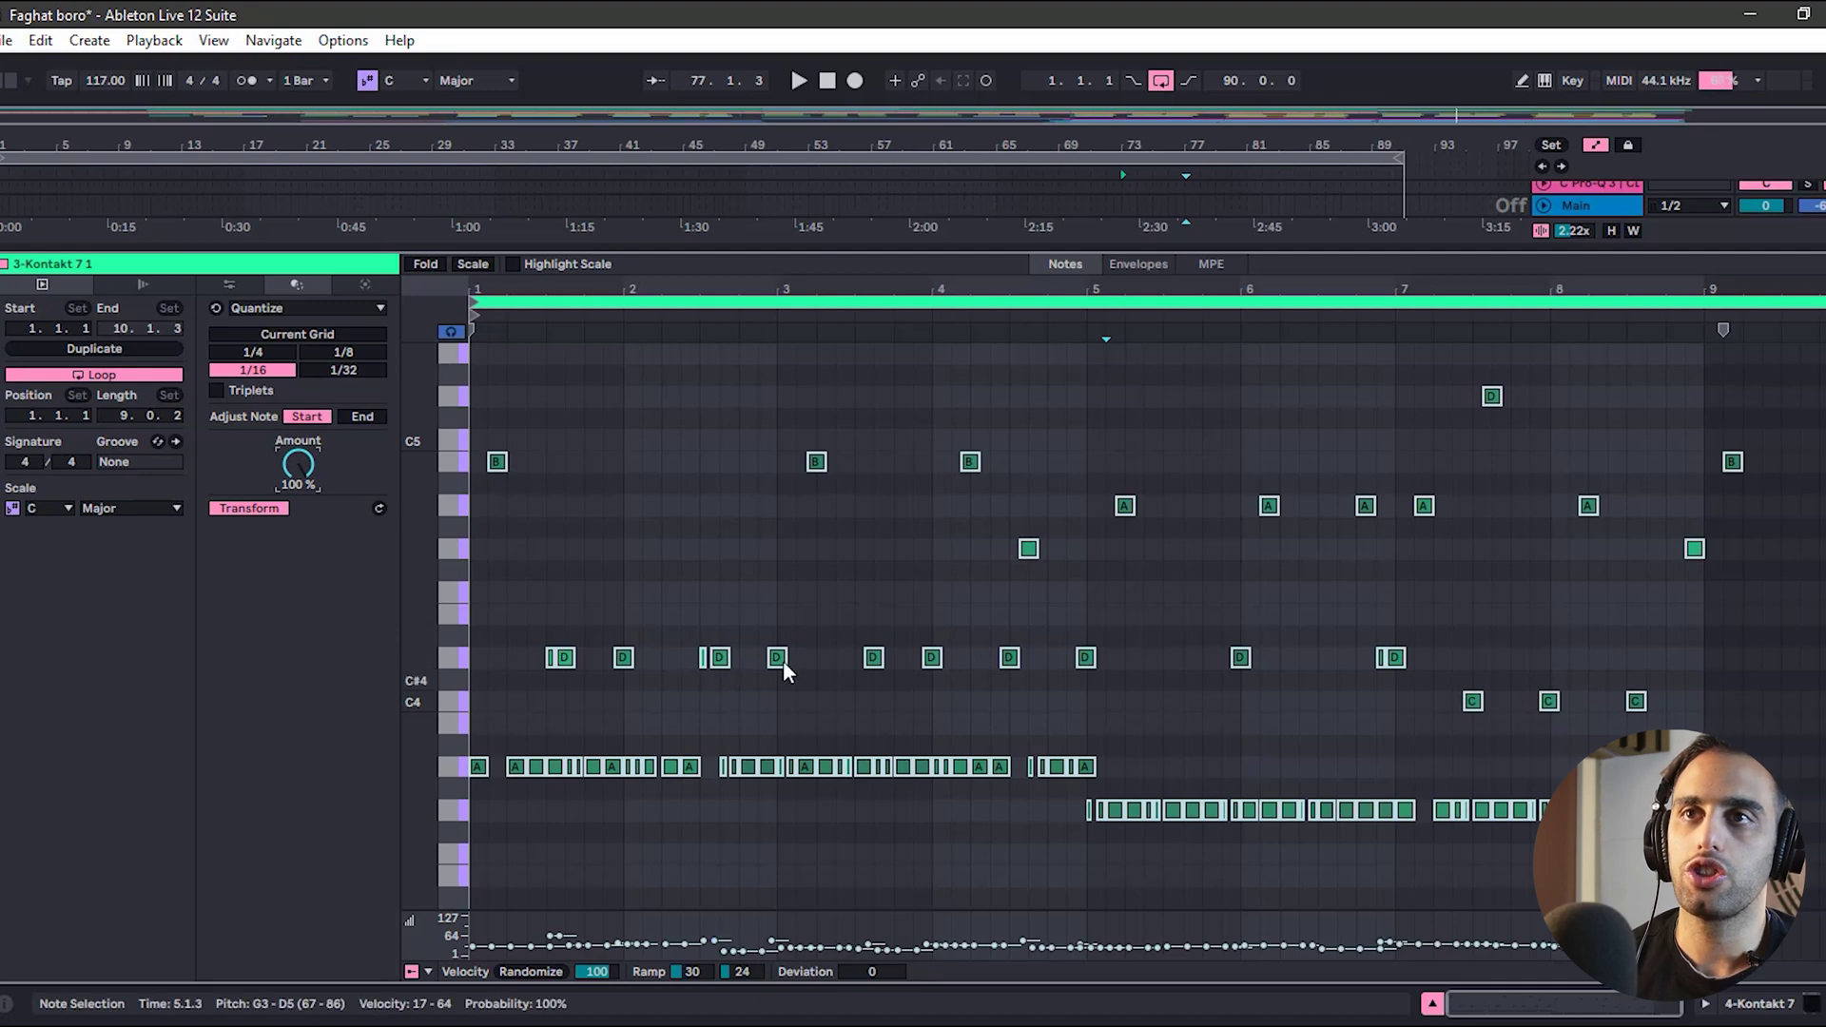
- Select all the notes, lower the Quantize amount to 0%, and raise it to 72%
left_click(685, 518)
key("ctrl+a")
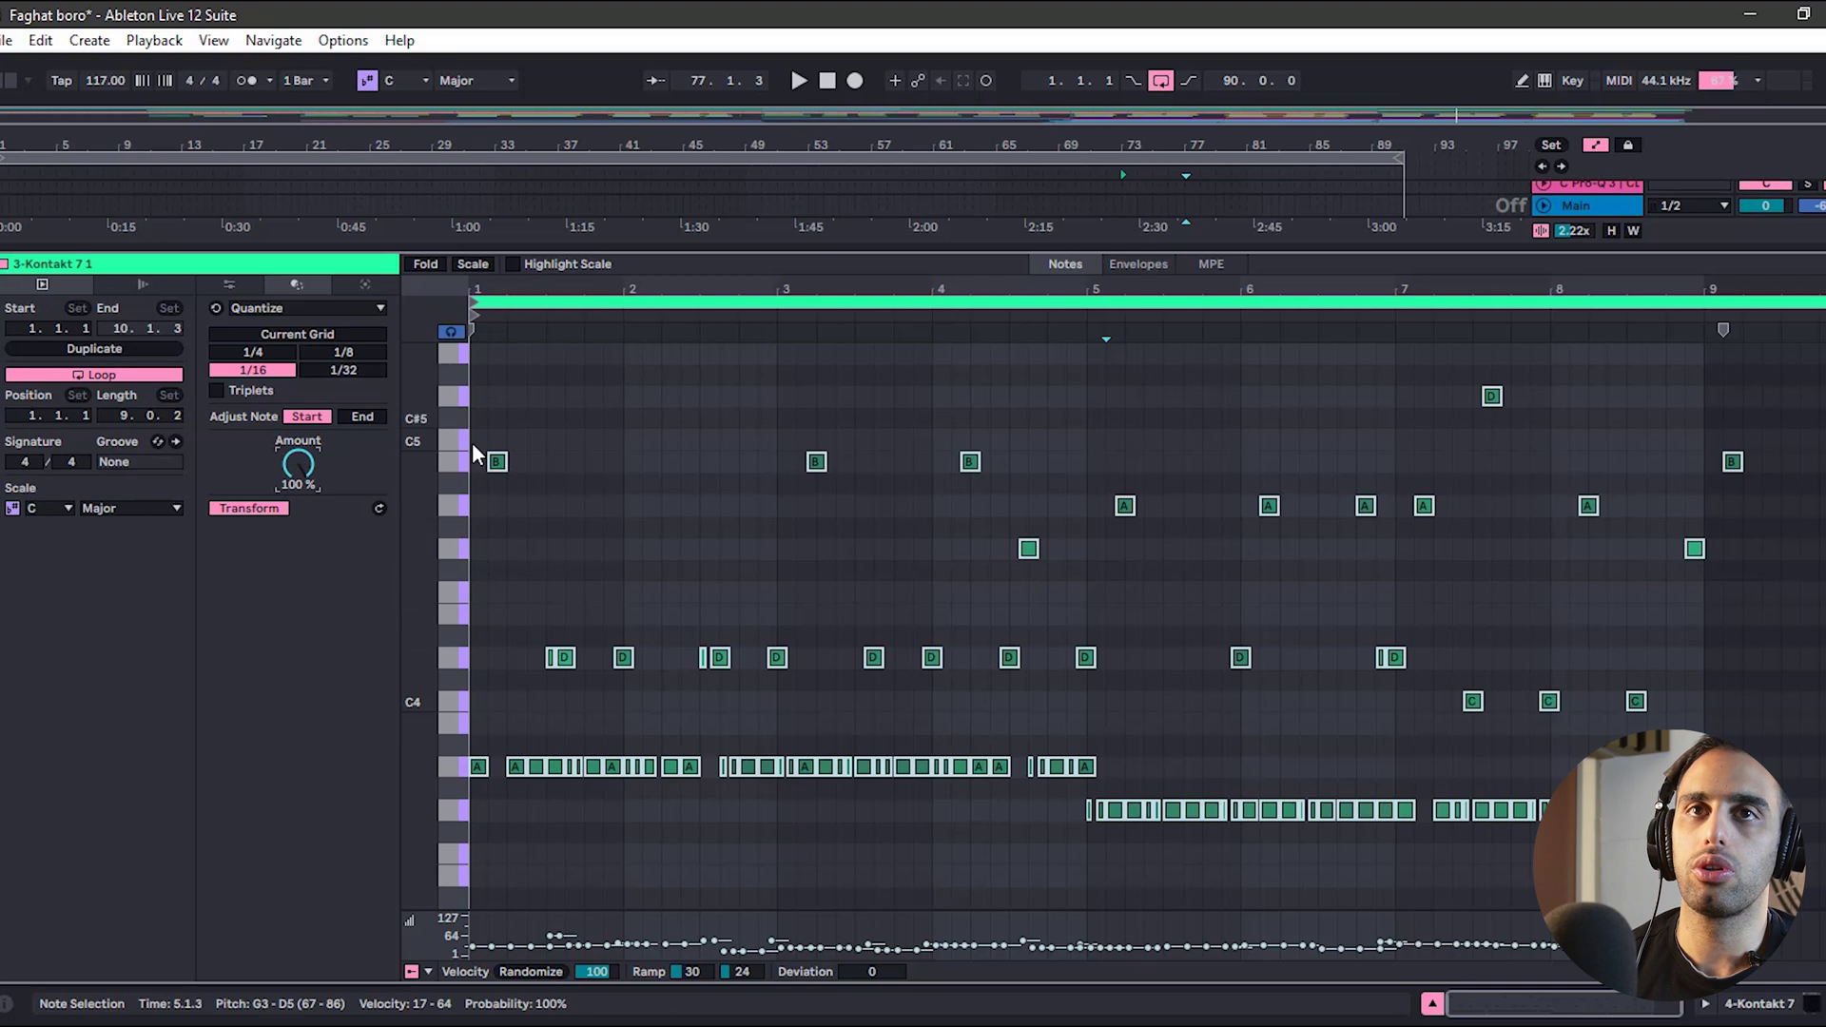
left_click_drag(297, 464, 296, 590)
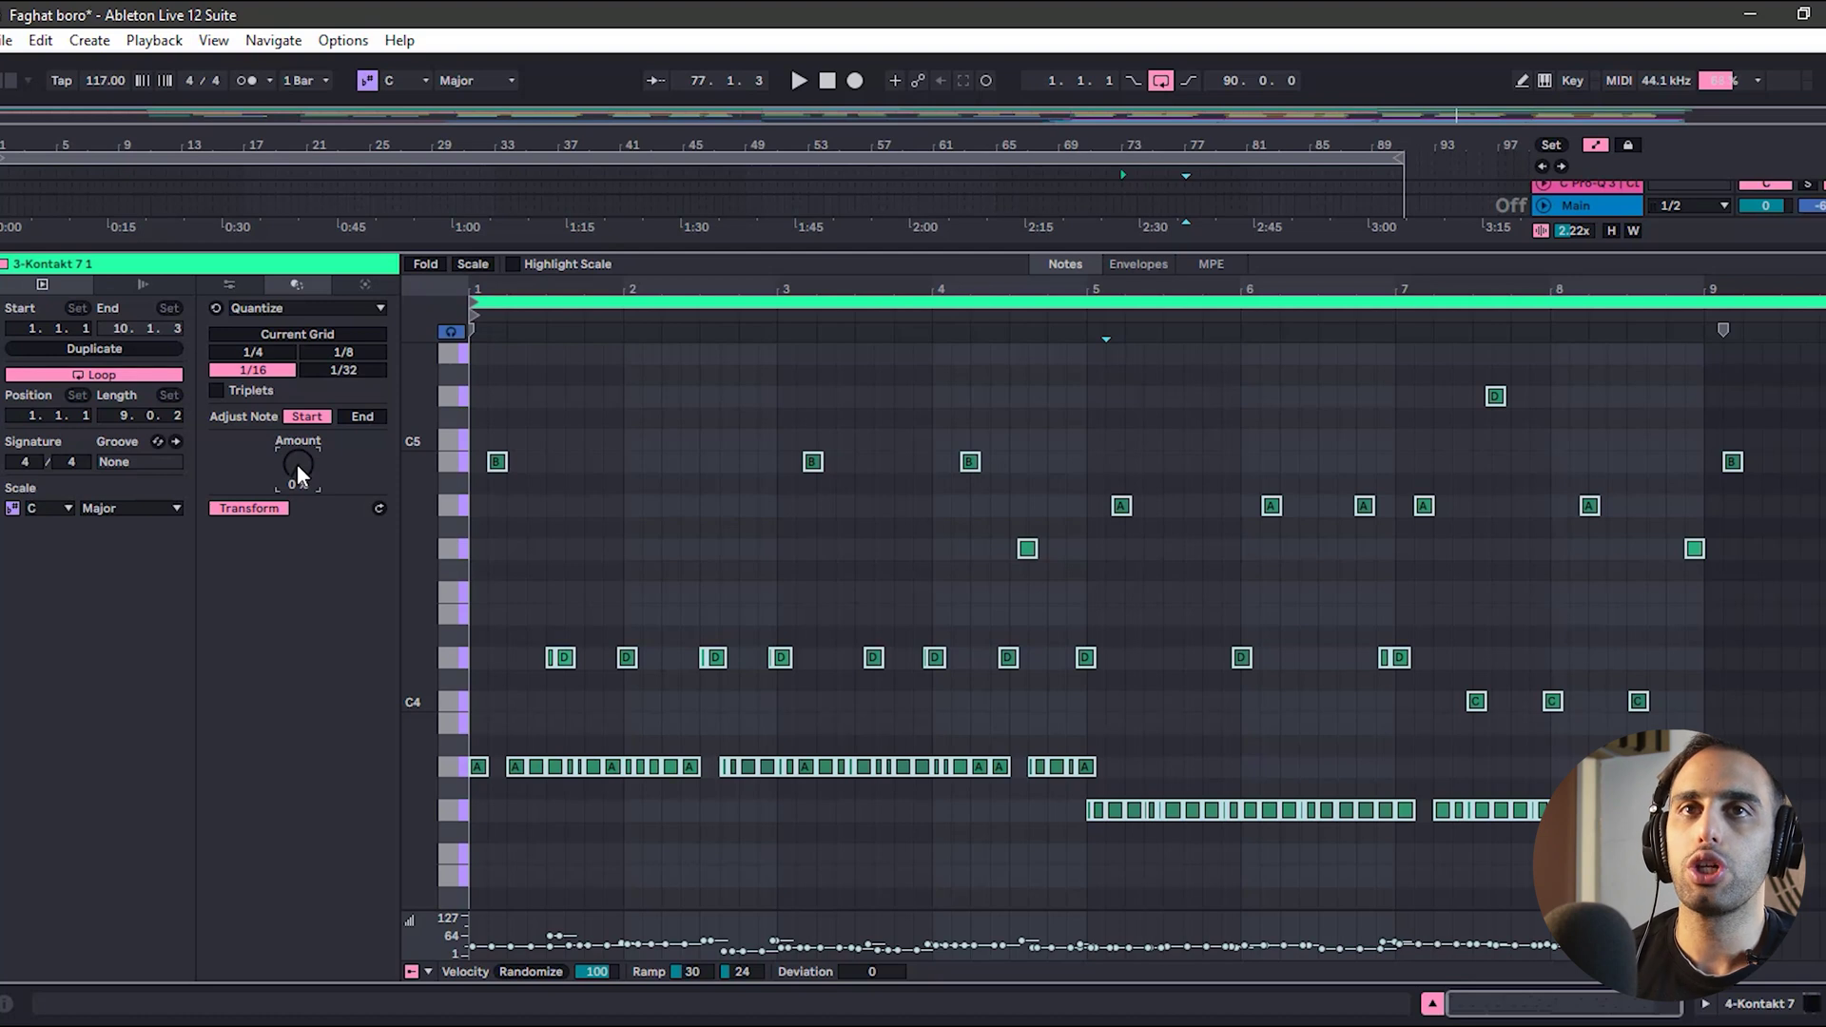
mouse_move(297, 464)
left_mouse_down()
mouse_move(296, 390)
mouse_move(297, 461)
left_mouse_up()
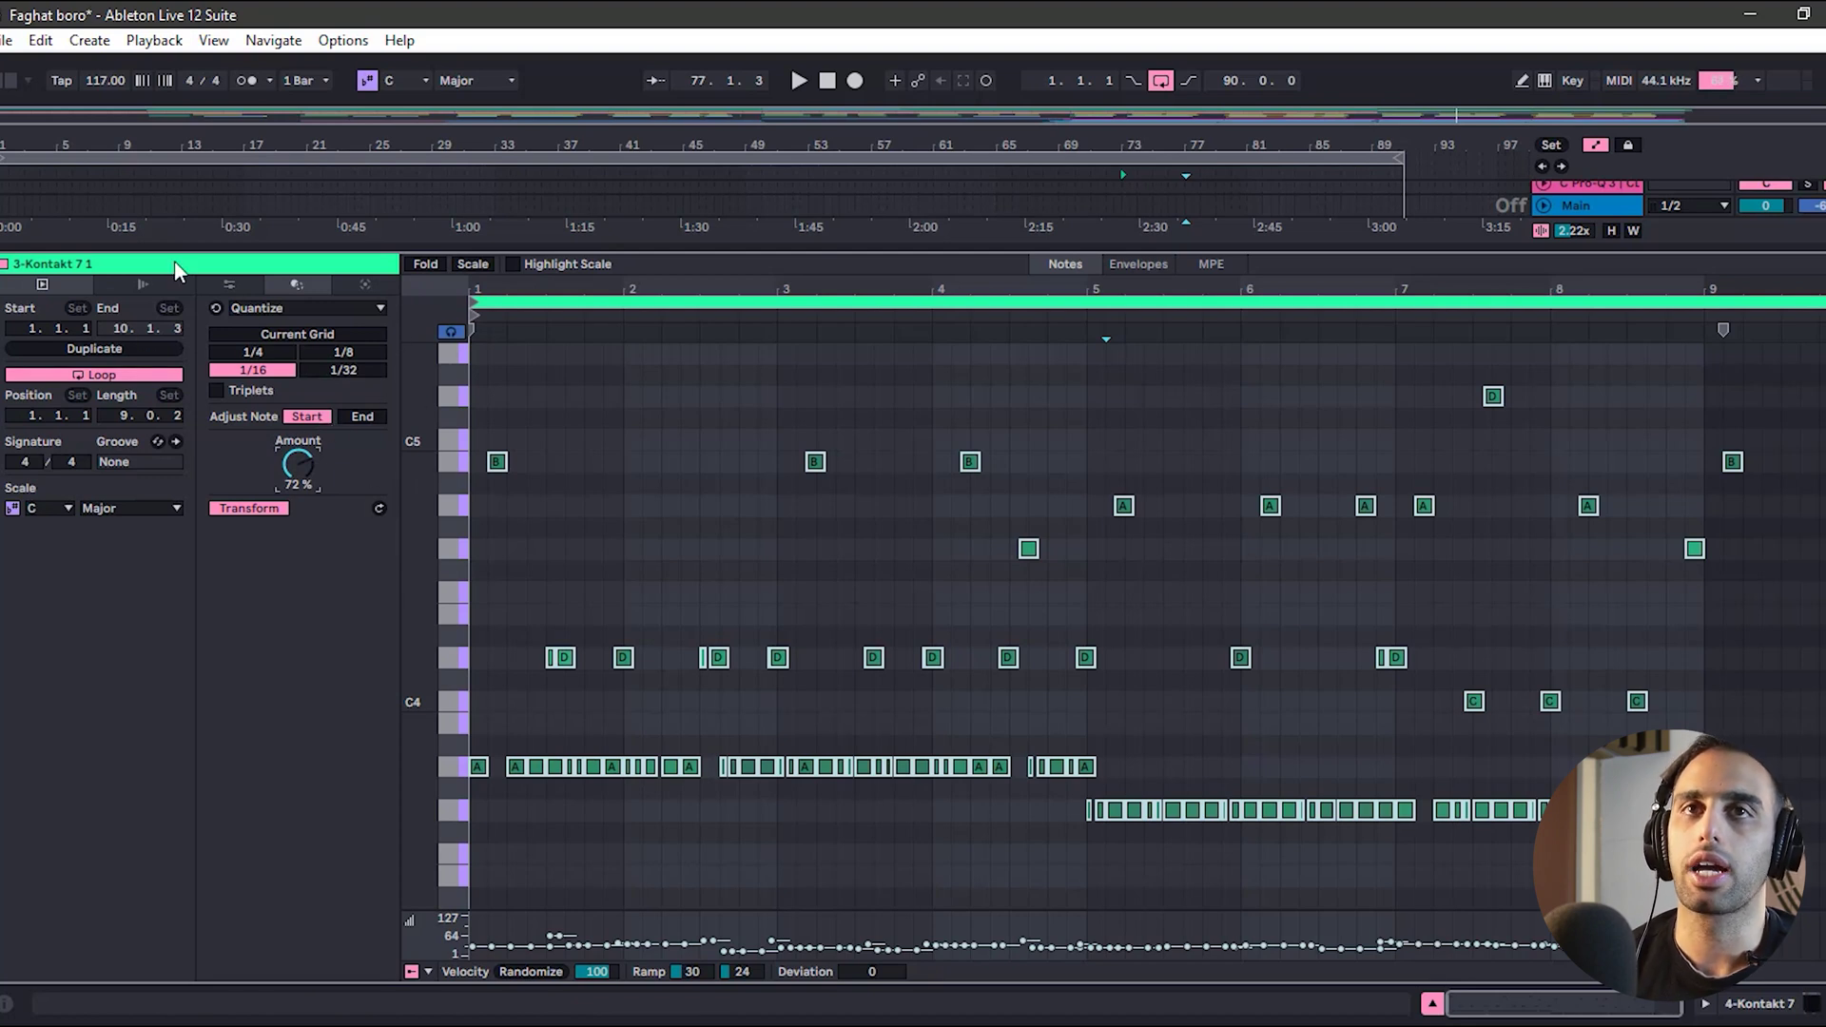
- Switch to the Strum transformation and adjust the high and low handles of its strum curve
left_click(272, 308)
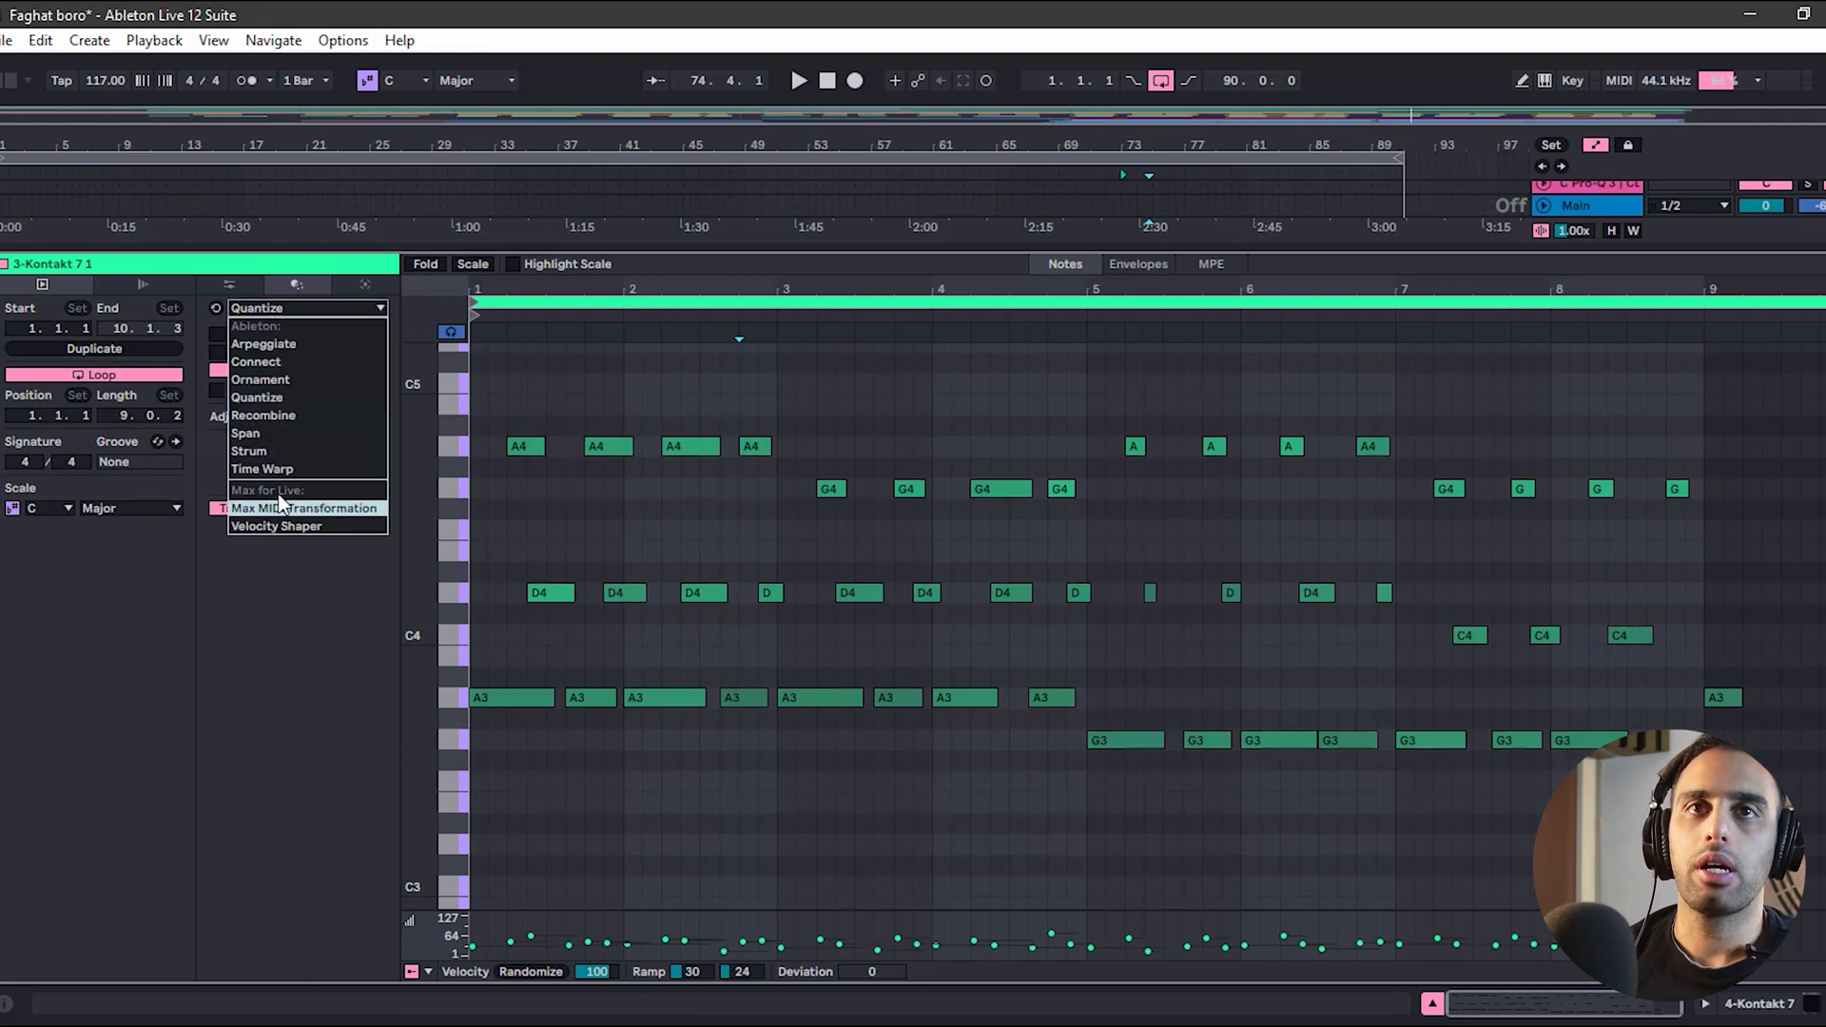
left_click(246, 452)
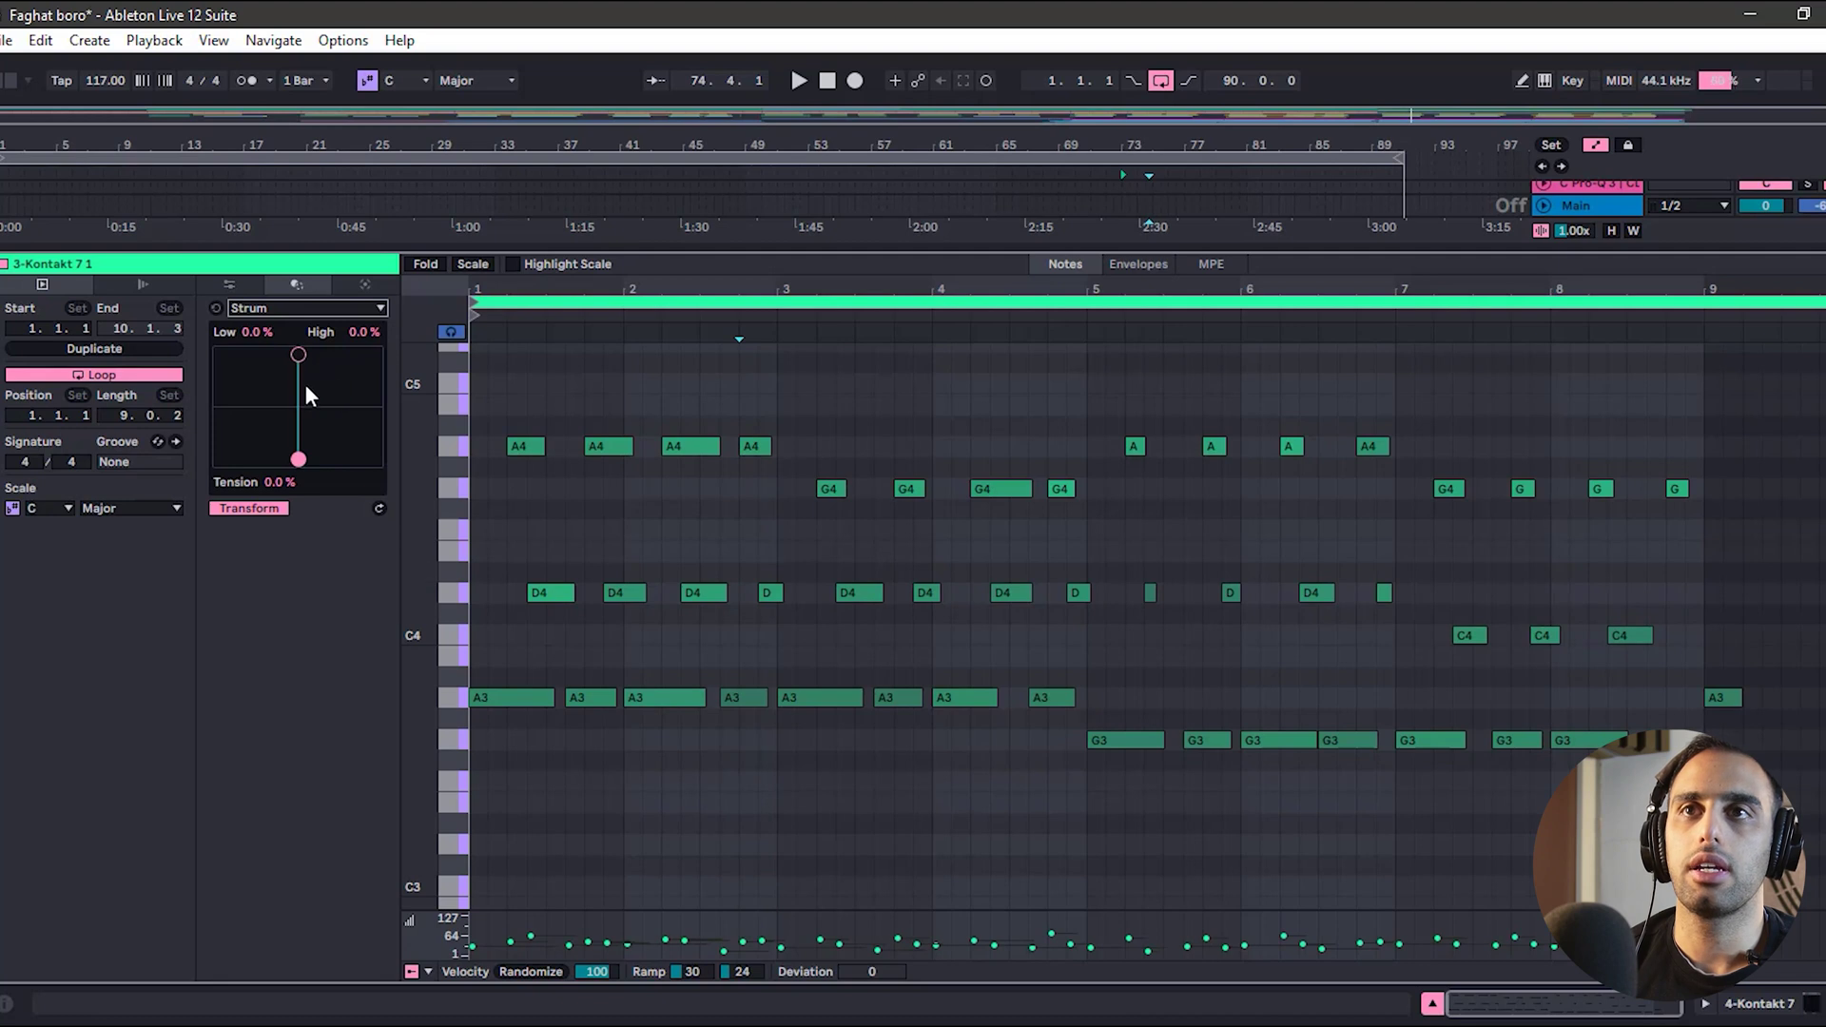
left_click_drag(299, 354, 354, 369)
left_click_drag(299, 448, 277, 373)
- Generate new notes in the clip with the Rhythm generator, setting its pattern to 48
left_click(366, 285)
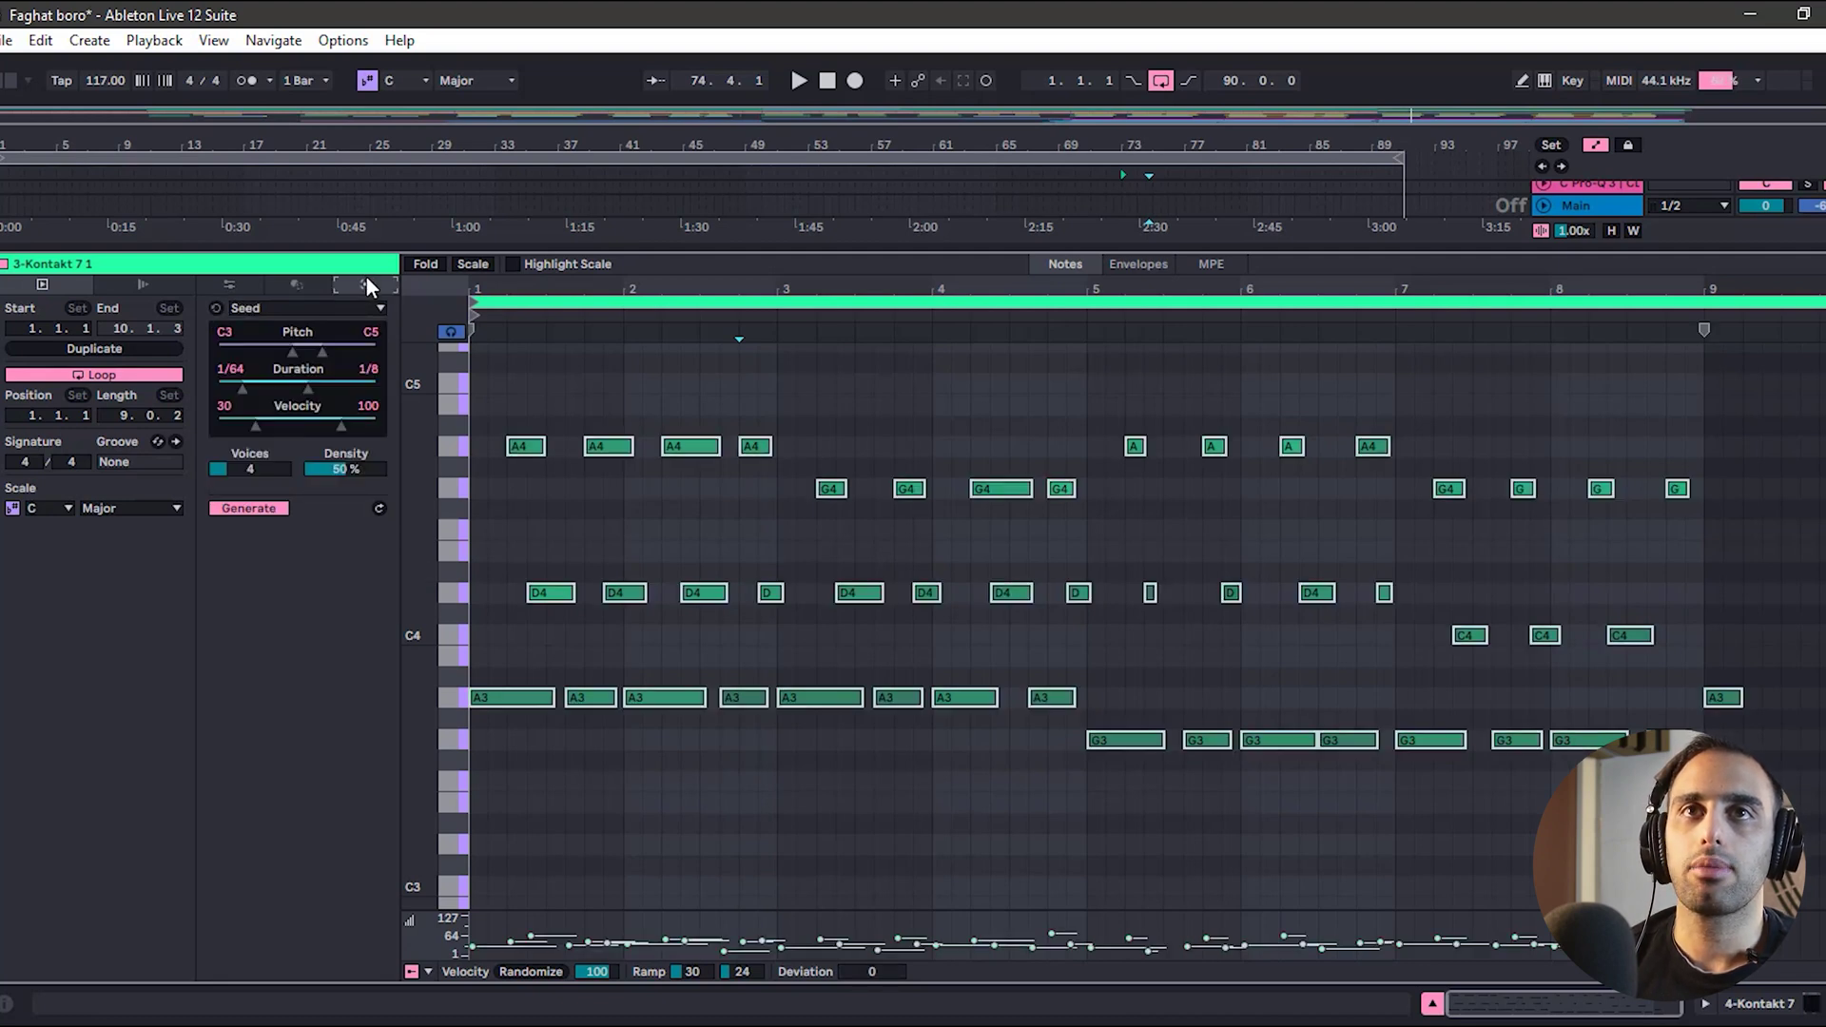
left_click(266, 307)
left_click(289, 325)
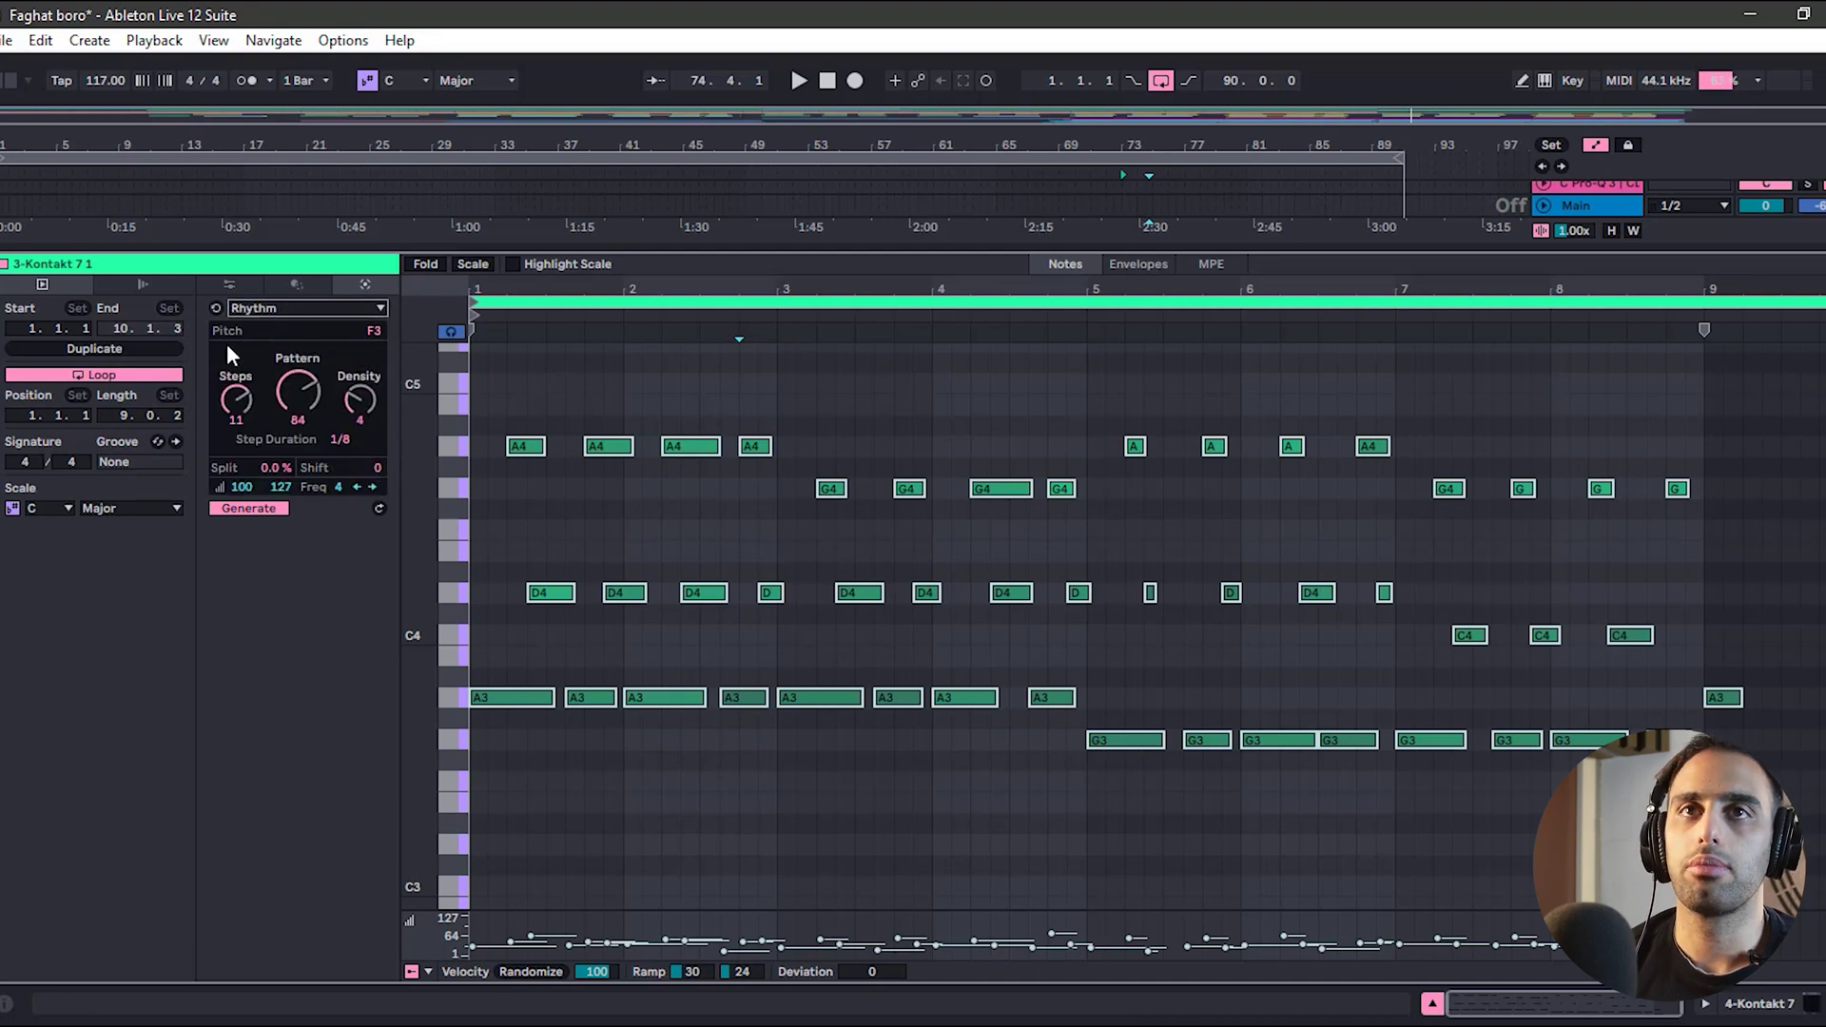
mouse_move(298, 391)
left_mouse_down()
mouse_move(298, 366)
mouse_move(298, 426)
left_mouse_up()
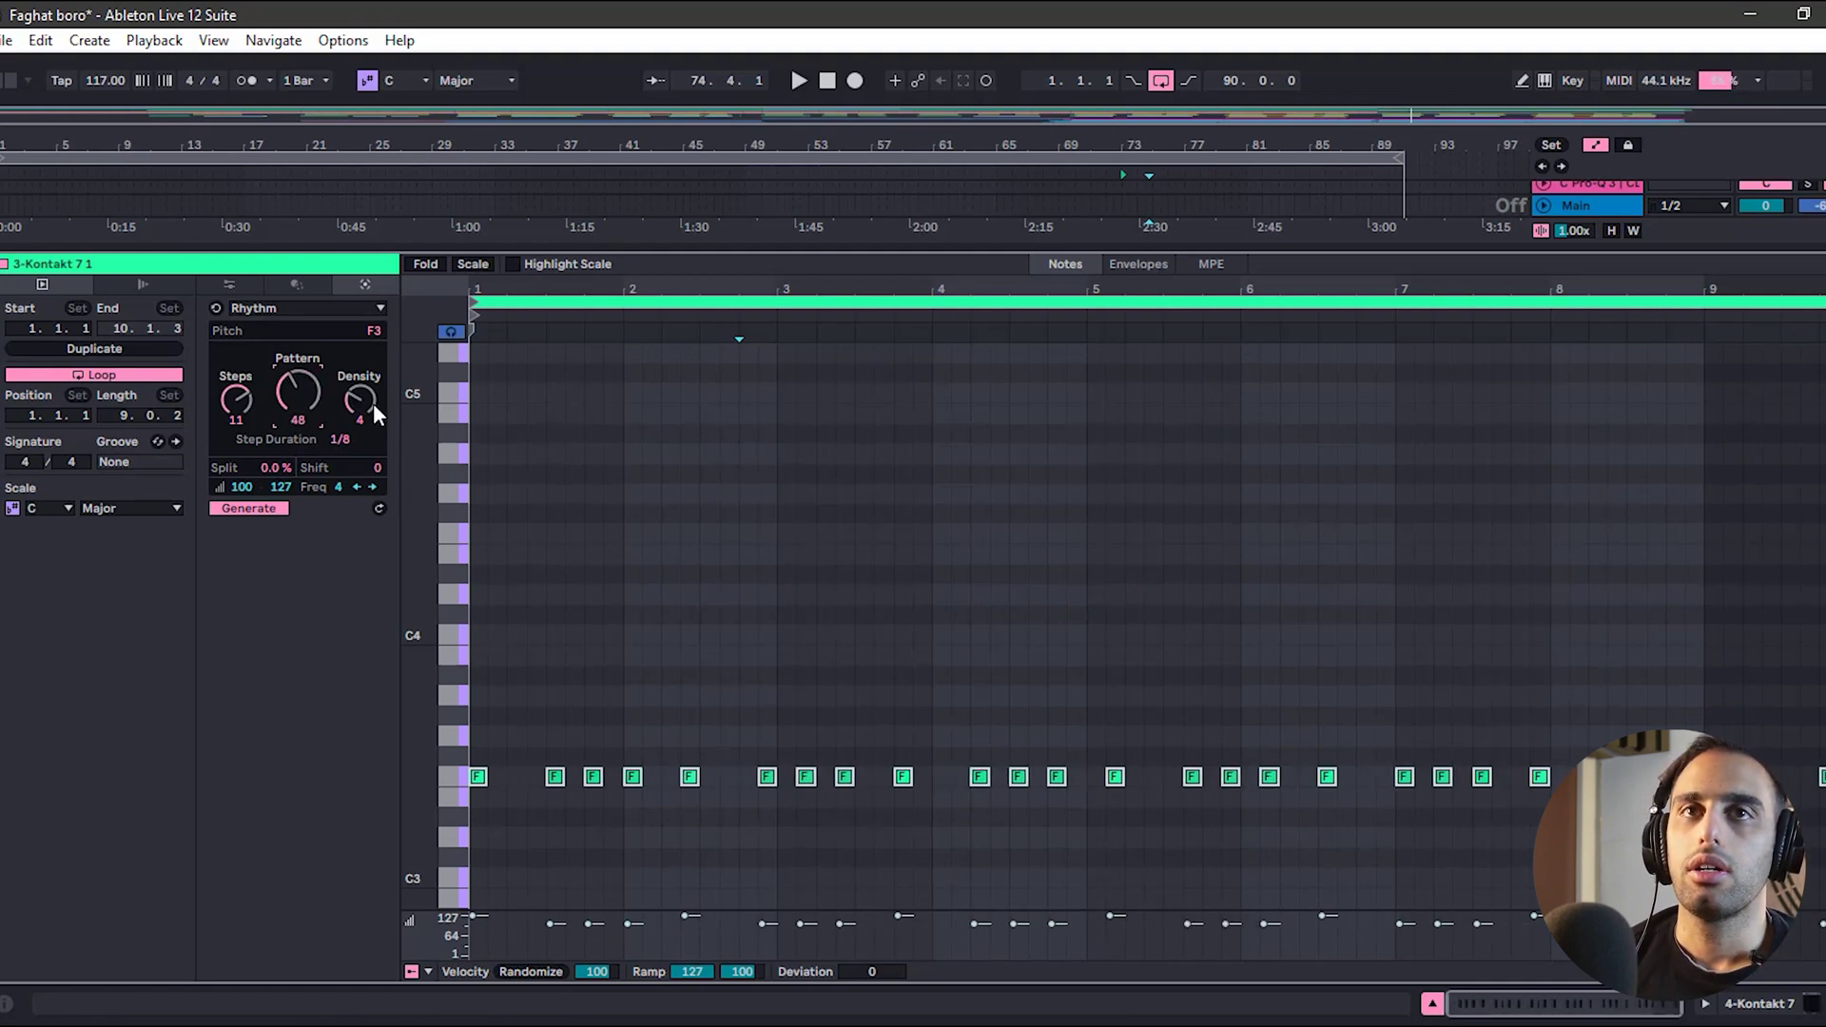
- Set the Rhythm generator's steps to 10 and switch to the Seed generator
left_click_drag(236, 399, 235, 404)
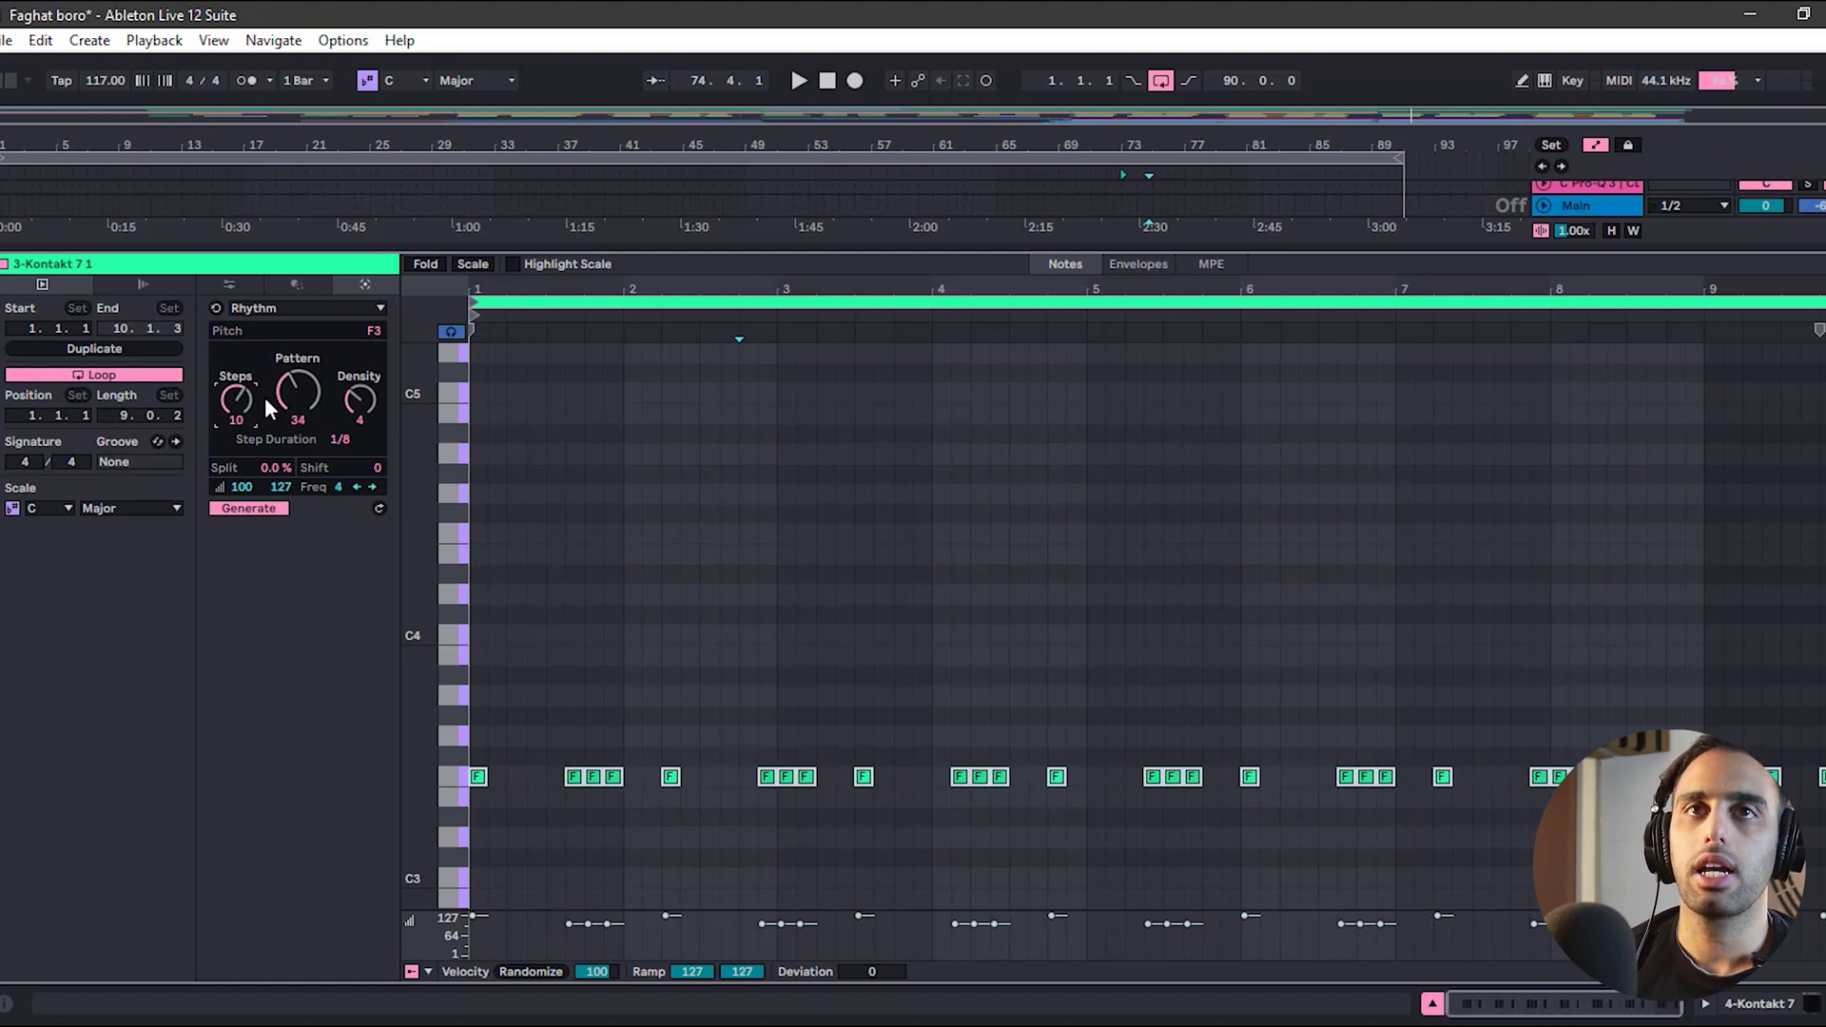
left_click(265, 306)
left_click(293, 348)
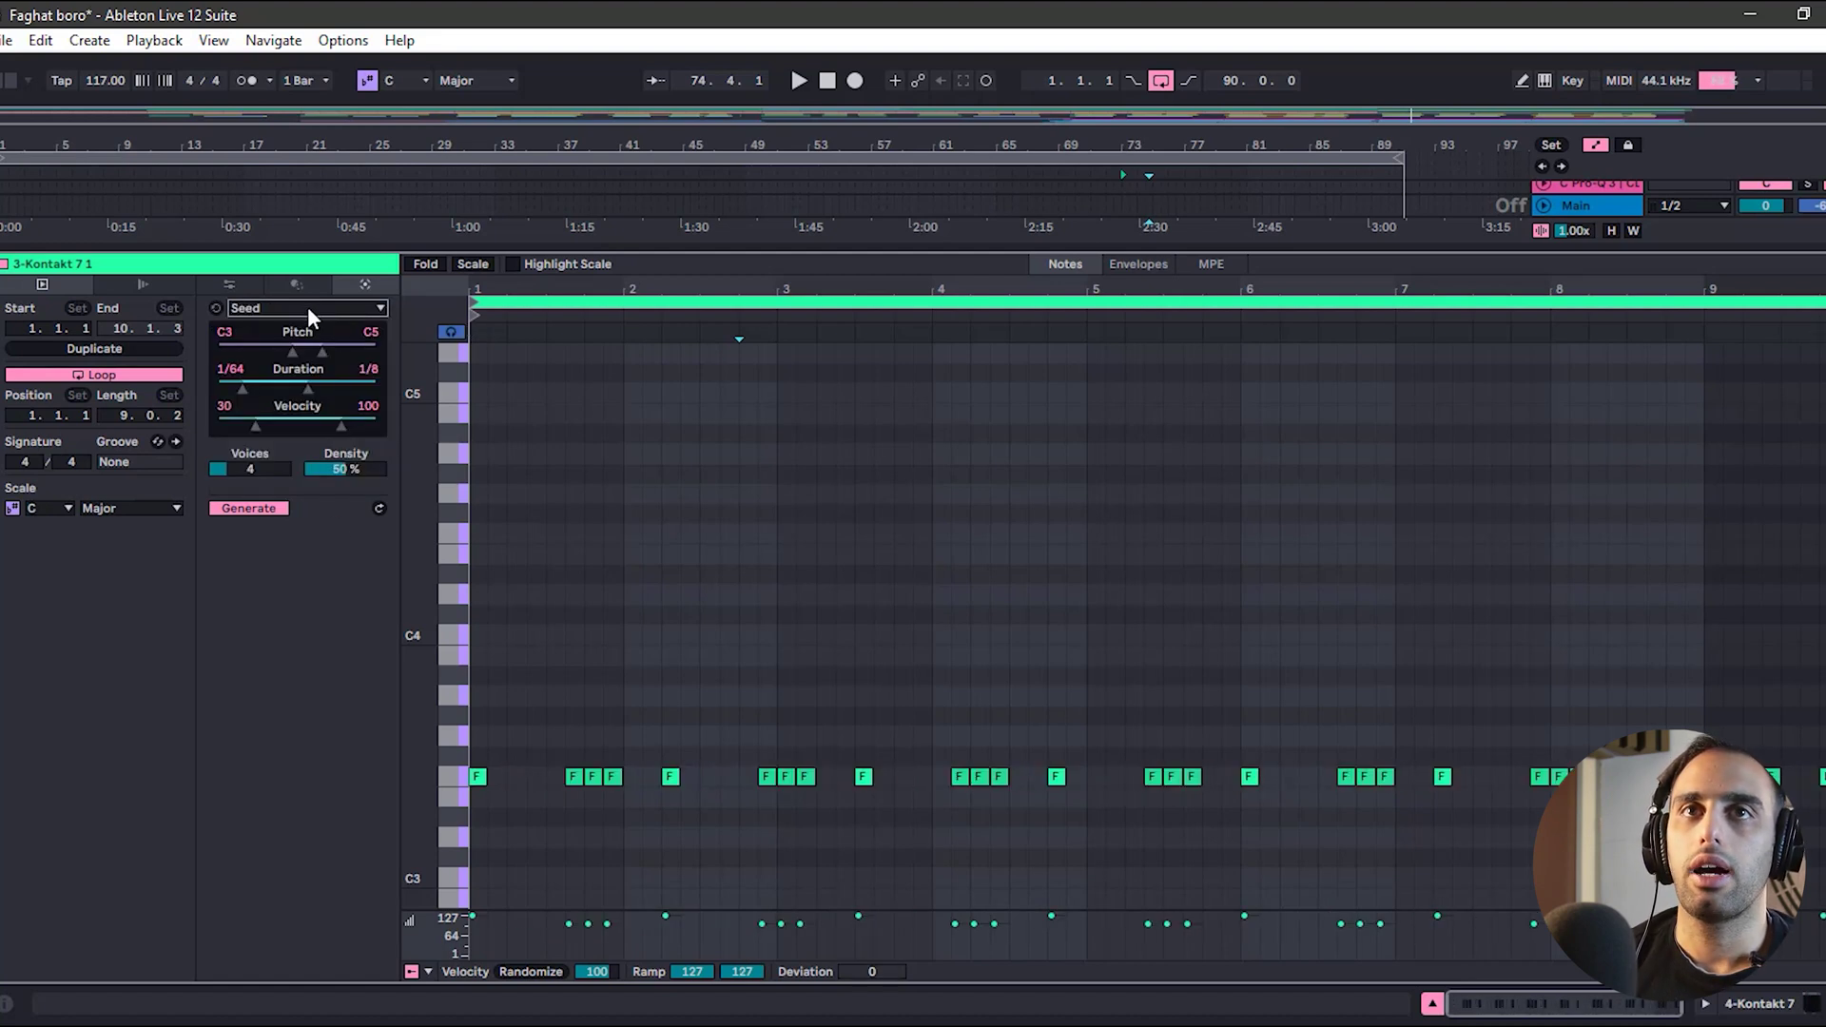
- Switch to the Shape generator and draw a rising pitch curve that levels off toward its end, between C3 and C5
left_click(292, 307)
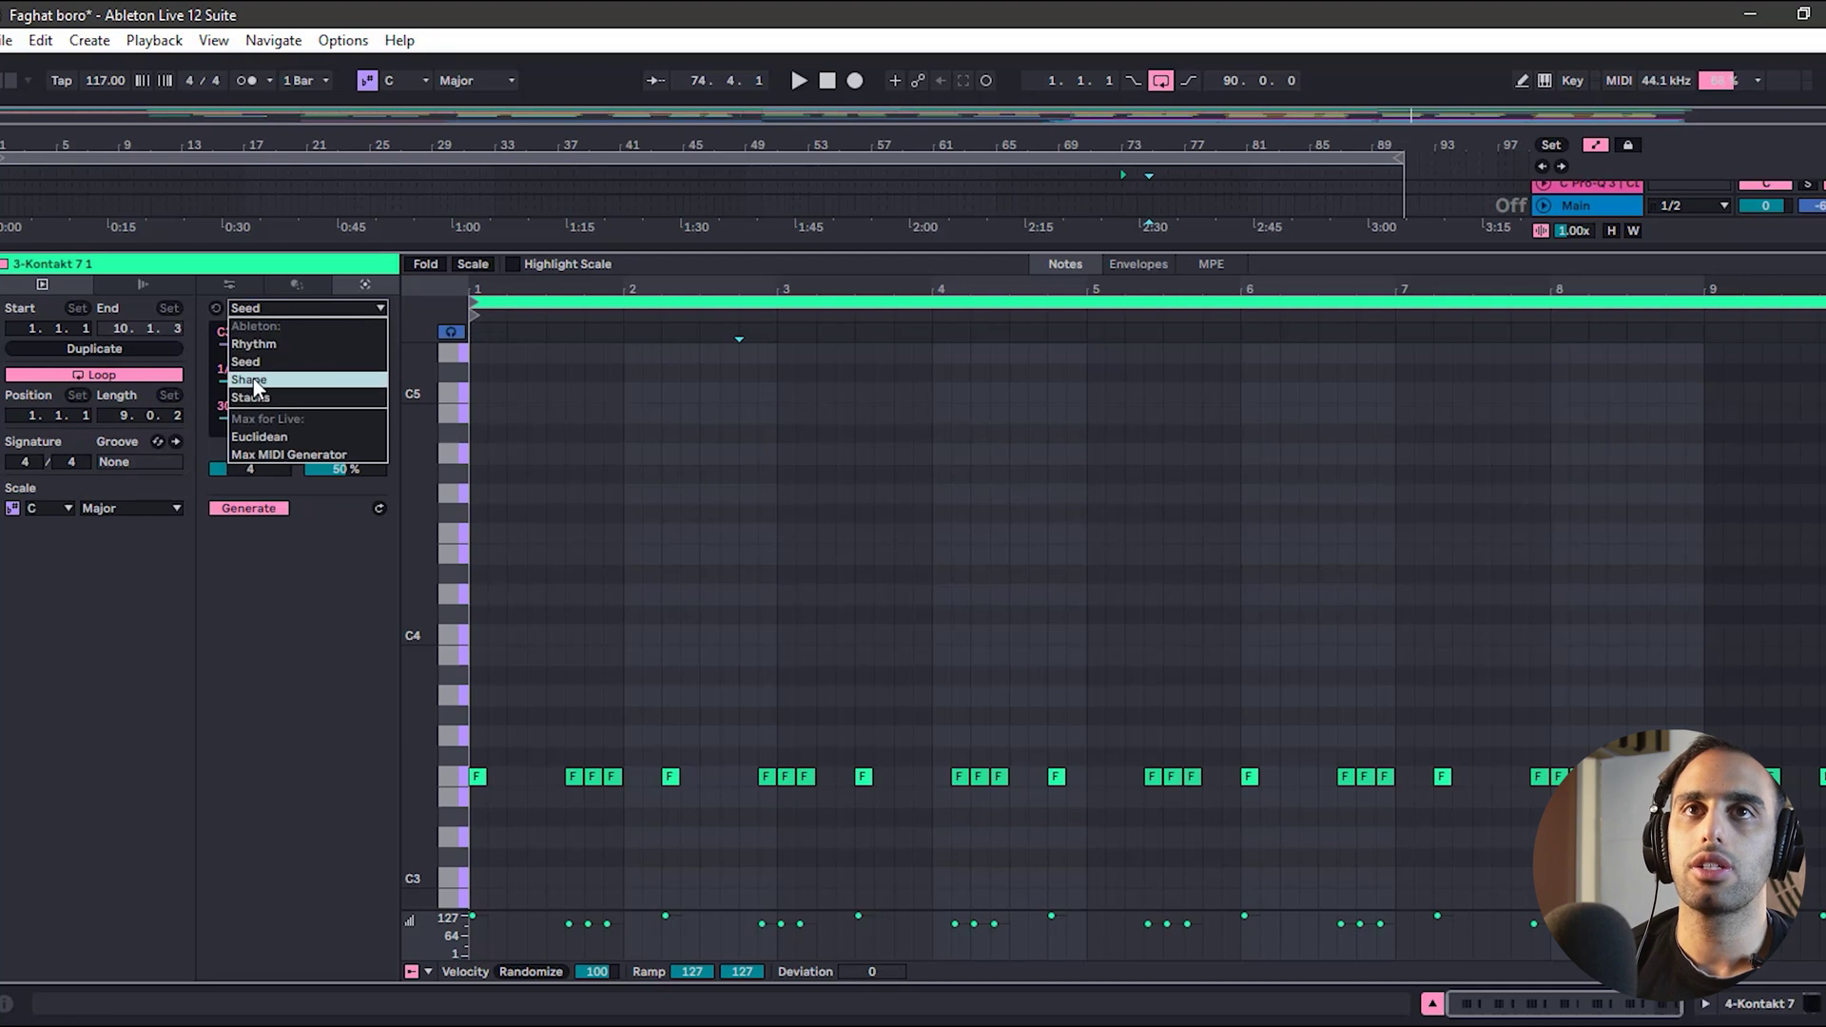
left_click(259, 379)
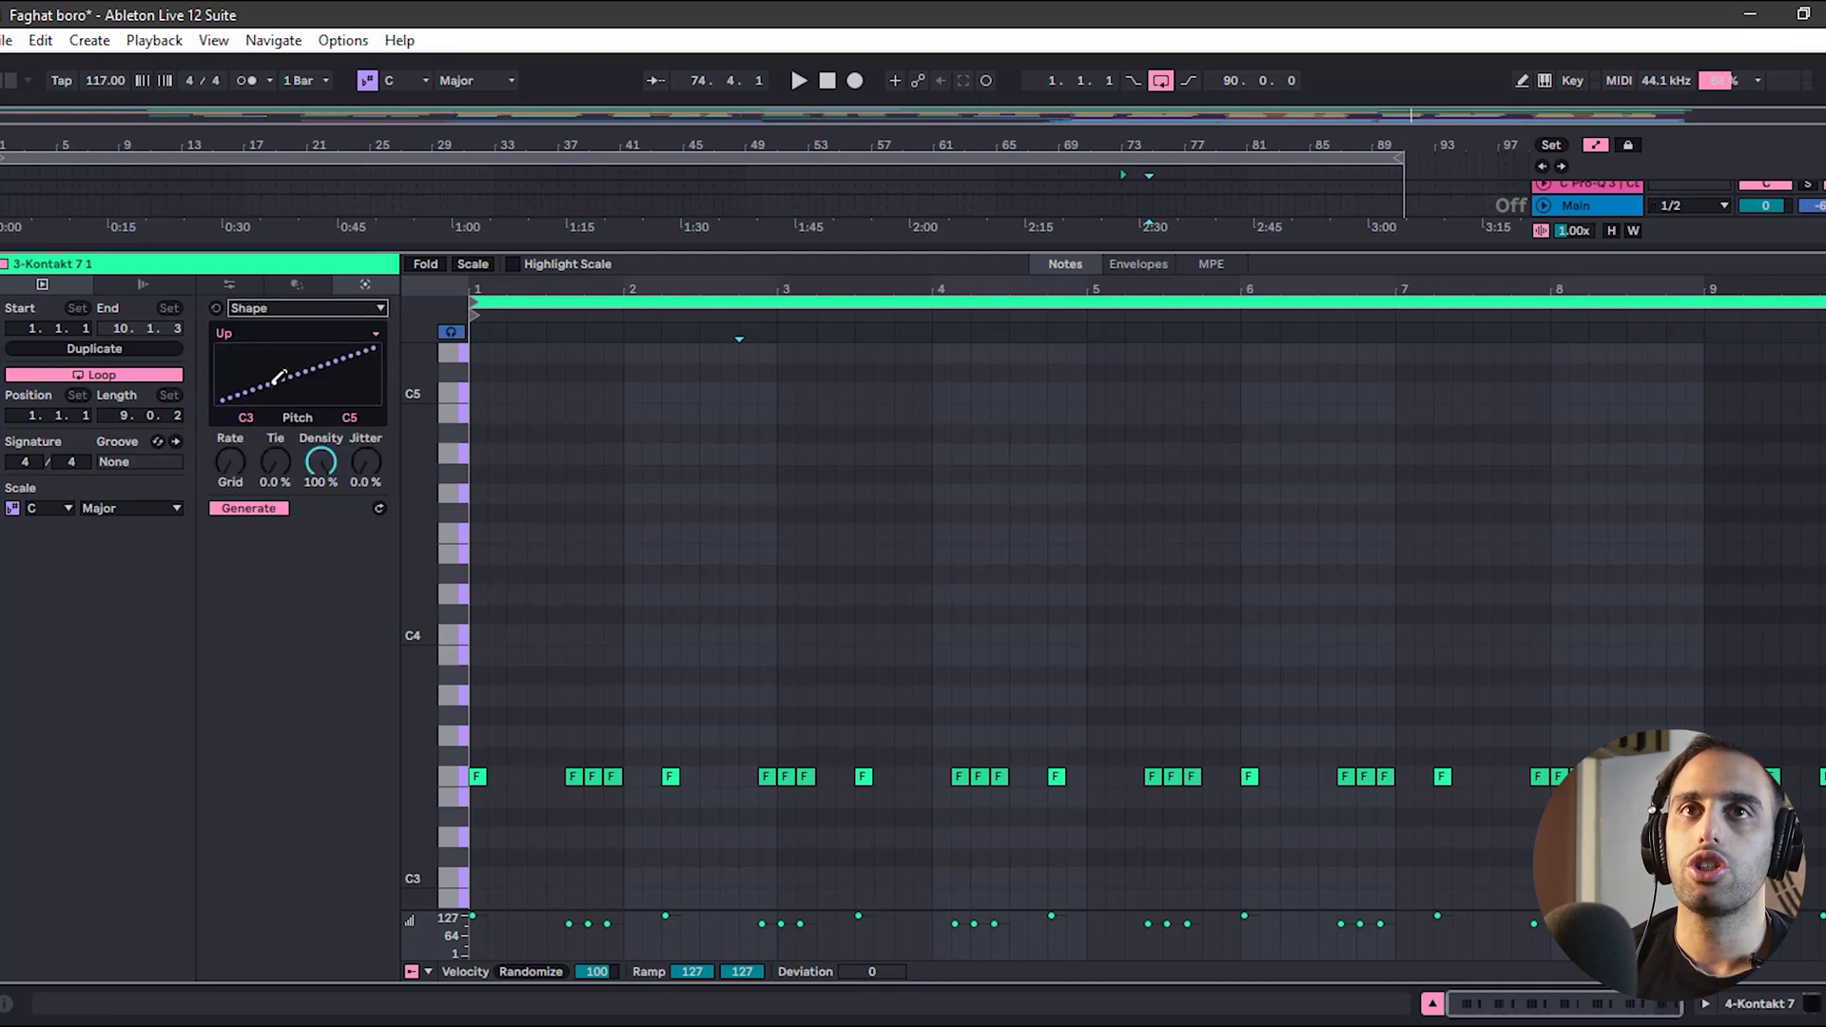
mouse_move(325, 362)
left_mouse_down()
mouse_move(233, 396)
mouse_move(389, 348)
left_mouse_up()
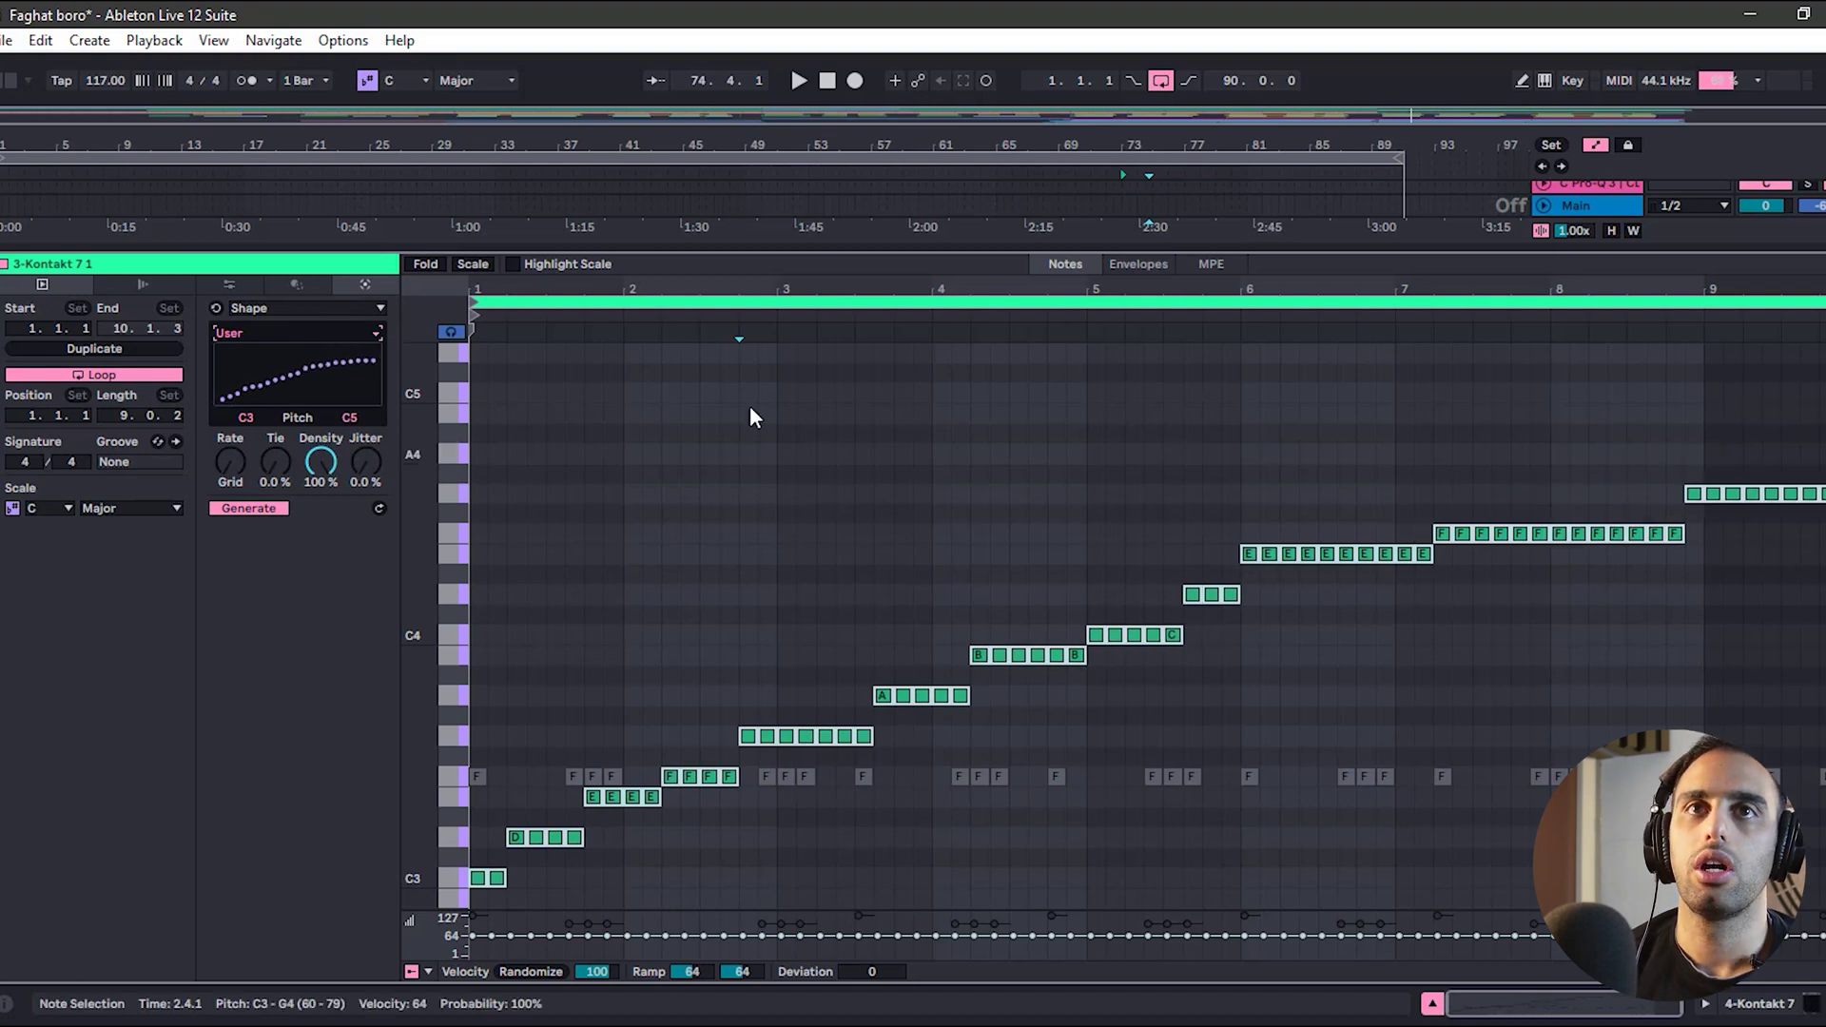
- View the Stacks and Seed generators and the Strum transformation, and bring up the clip's pitch and time utilities
left_click(297, 306)
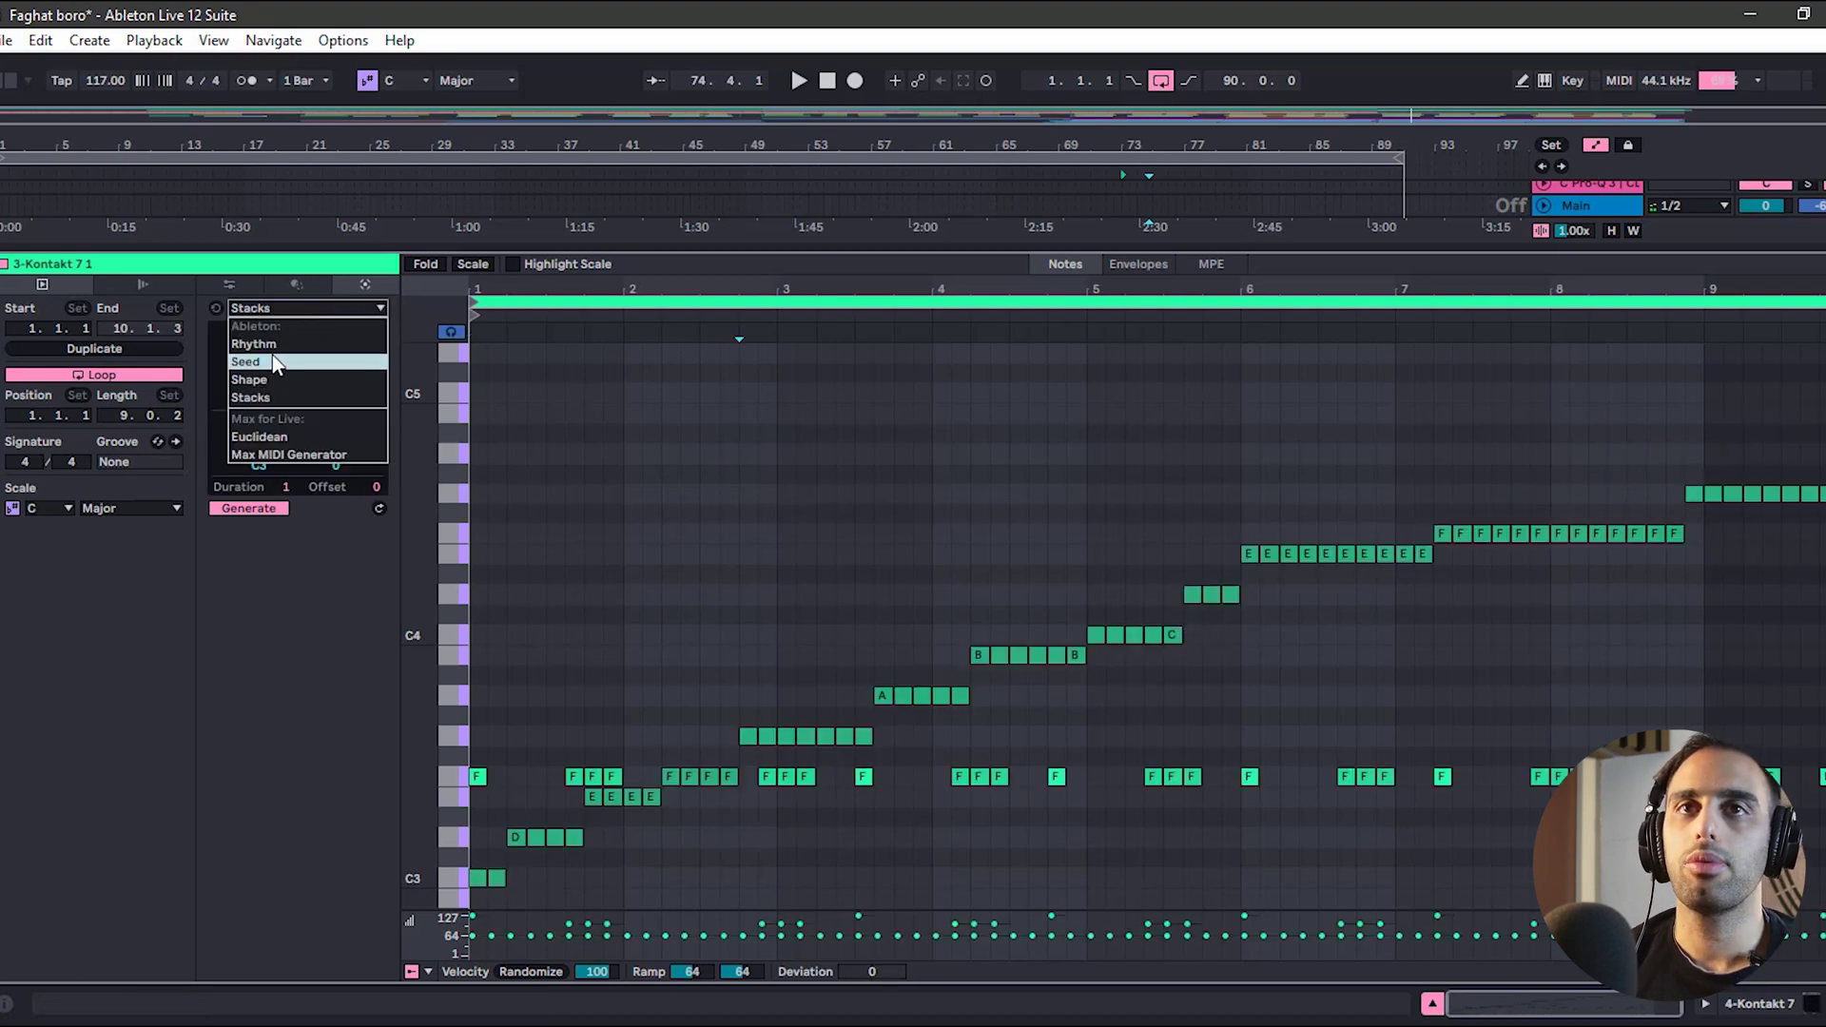
left_click(273, 361)
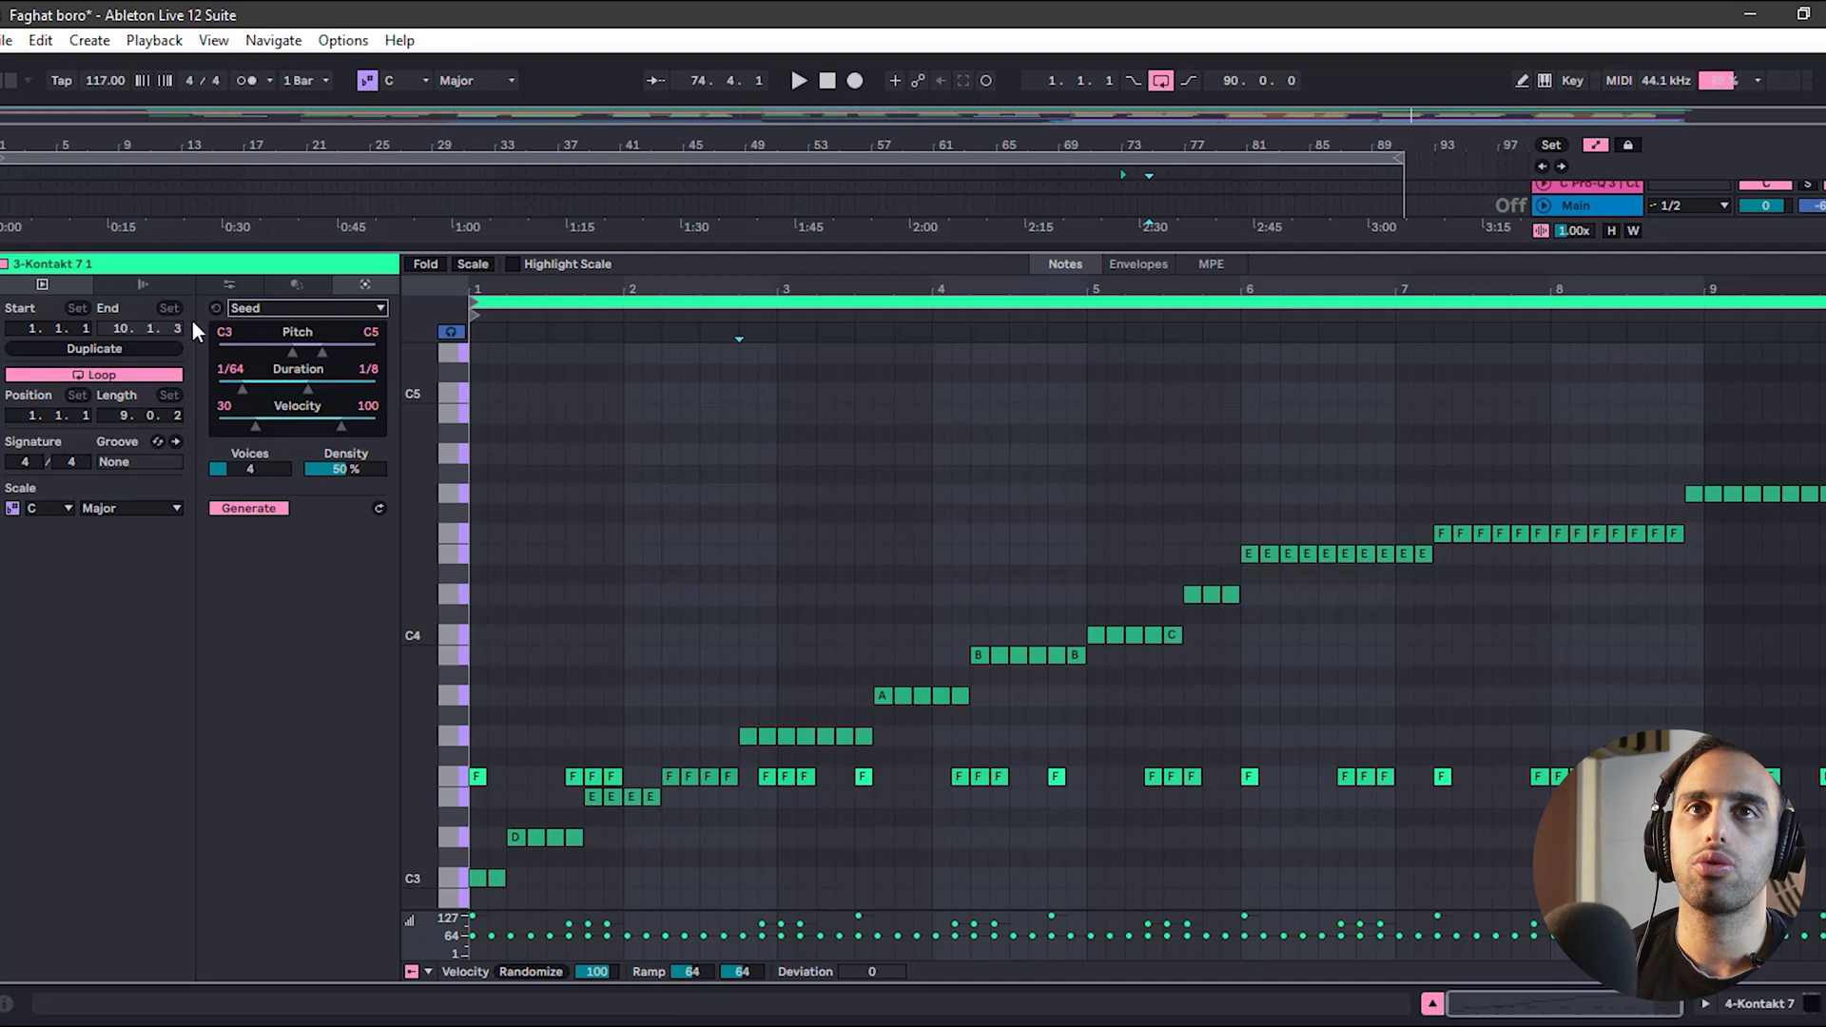
left_click(299, 285)
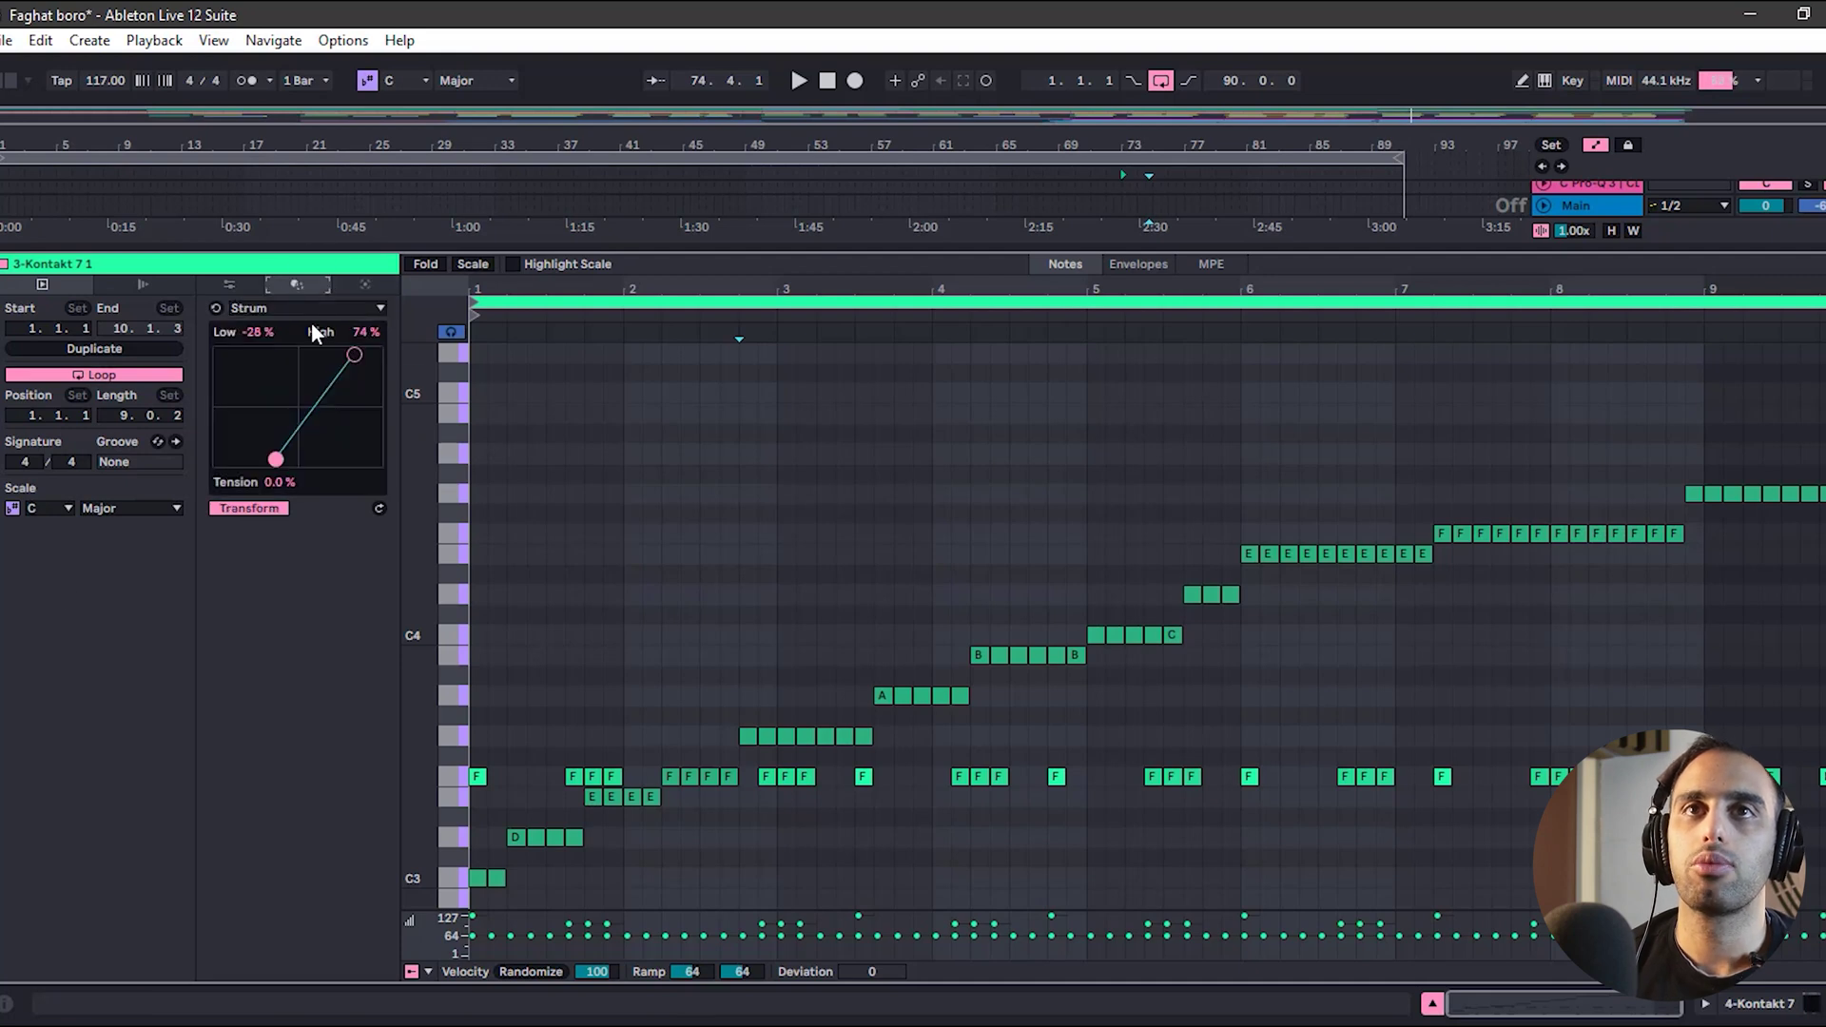
left_click(239, 283)
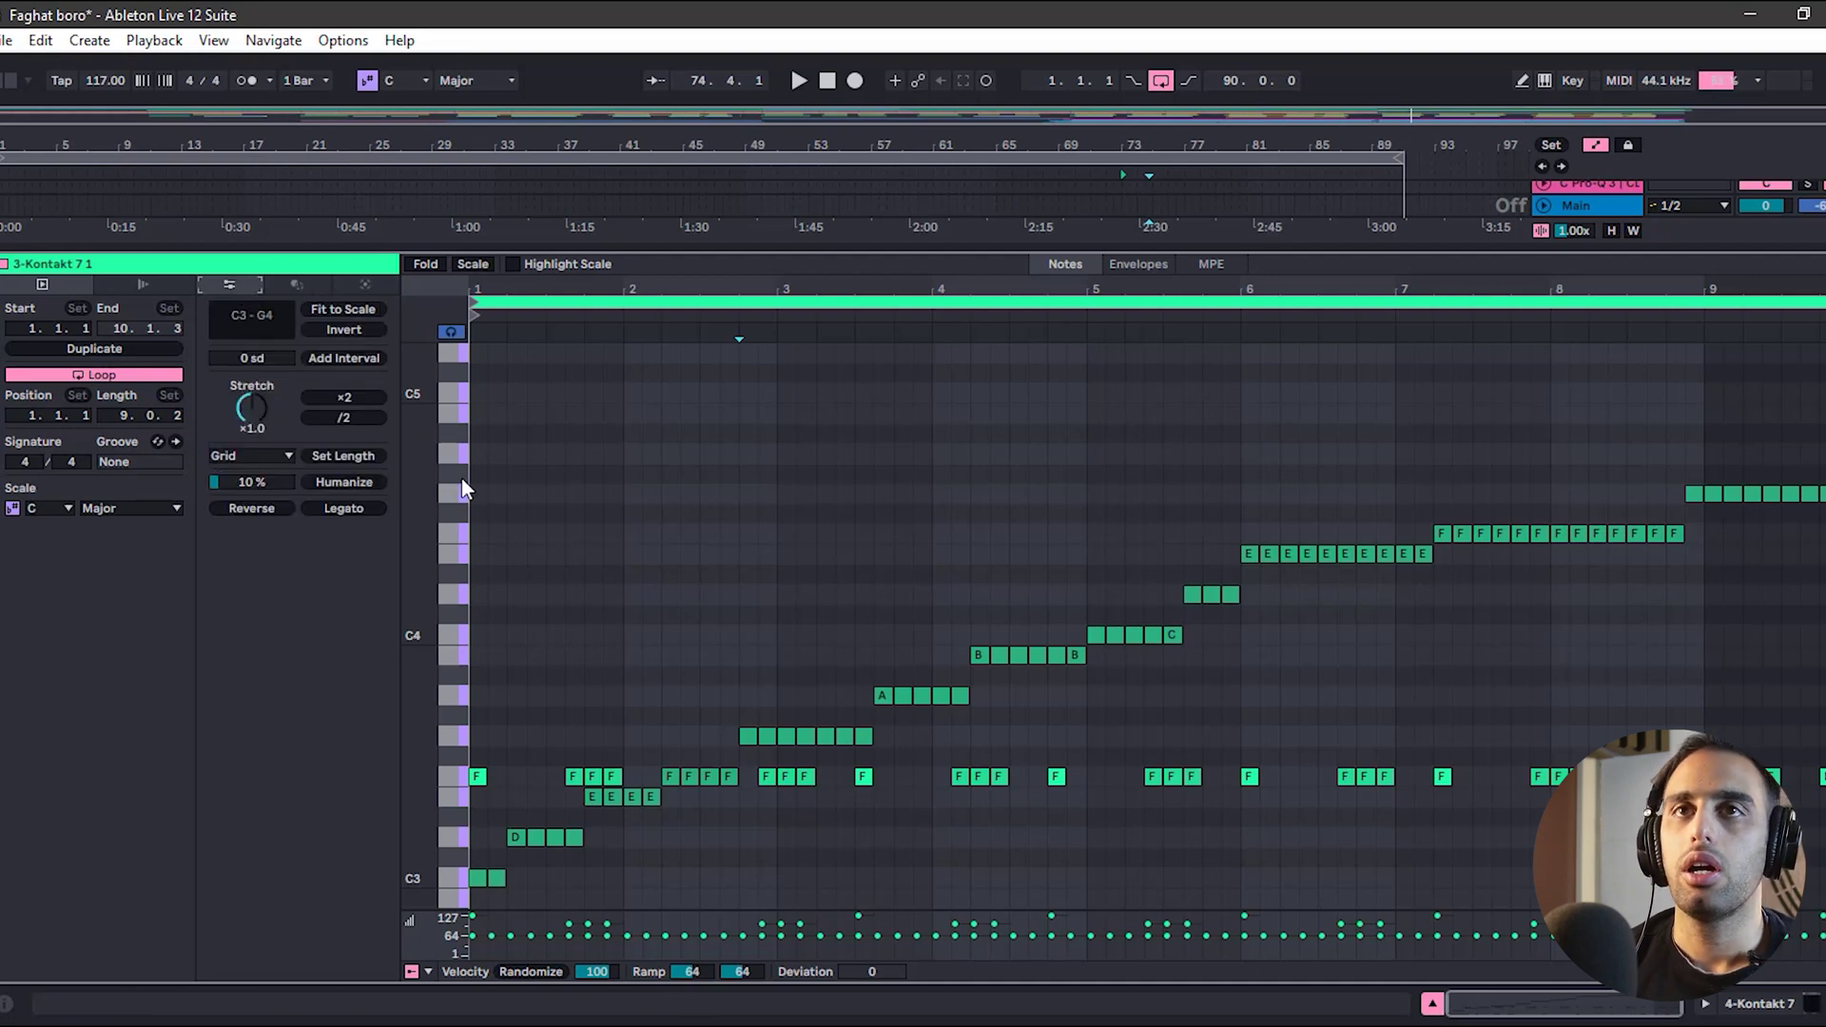
- Select the first four A3 notes just before bar 4 and add an interval of +1 sd to them
left_click(488, 396)
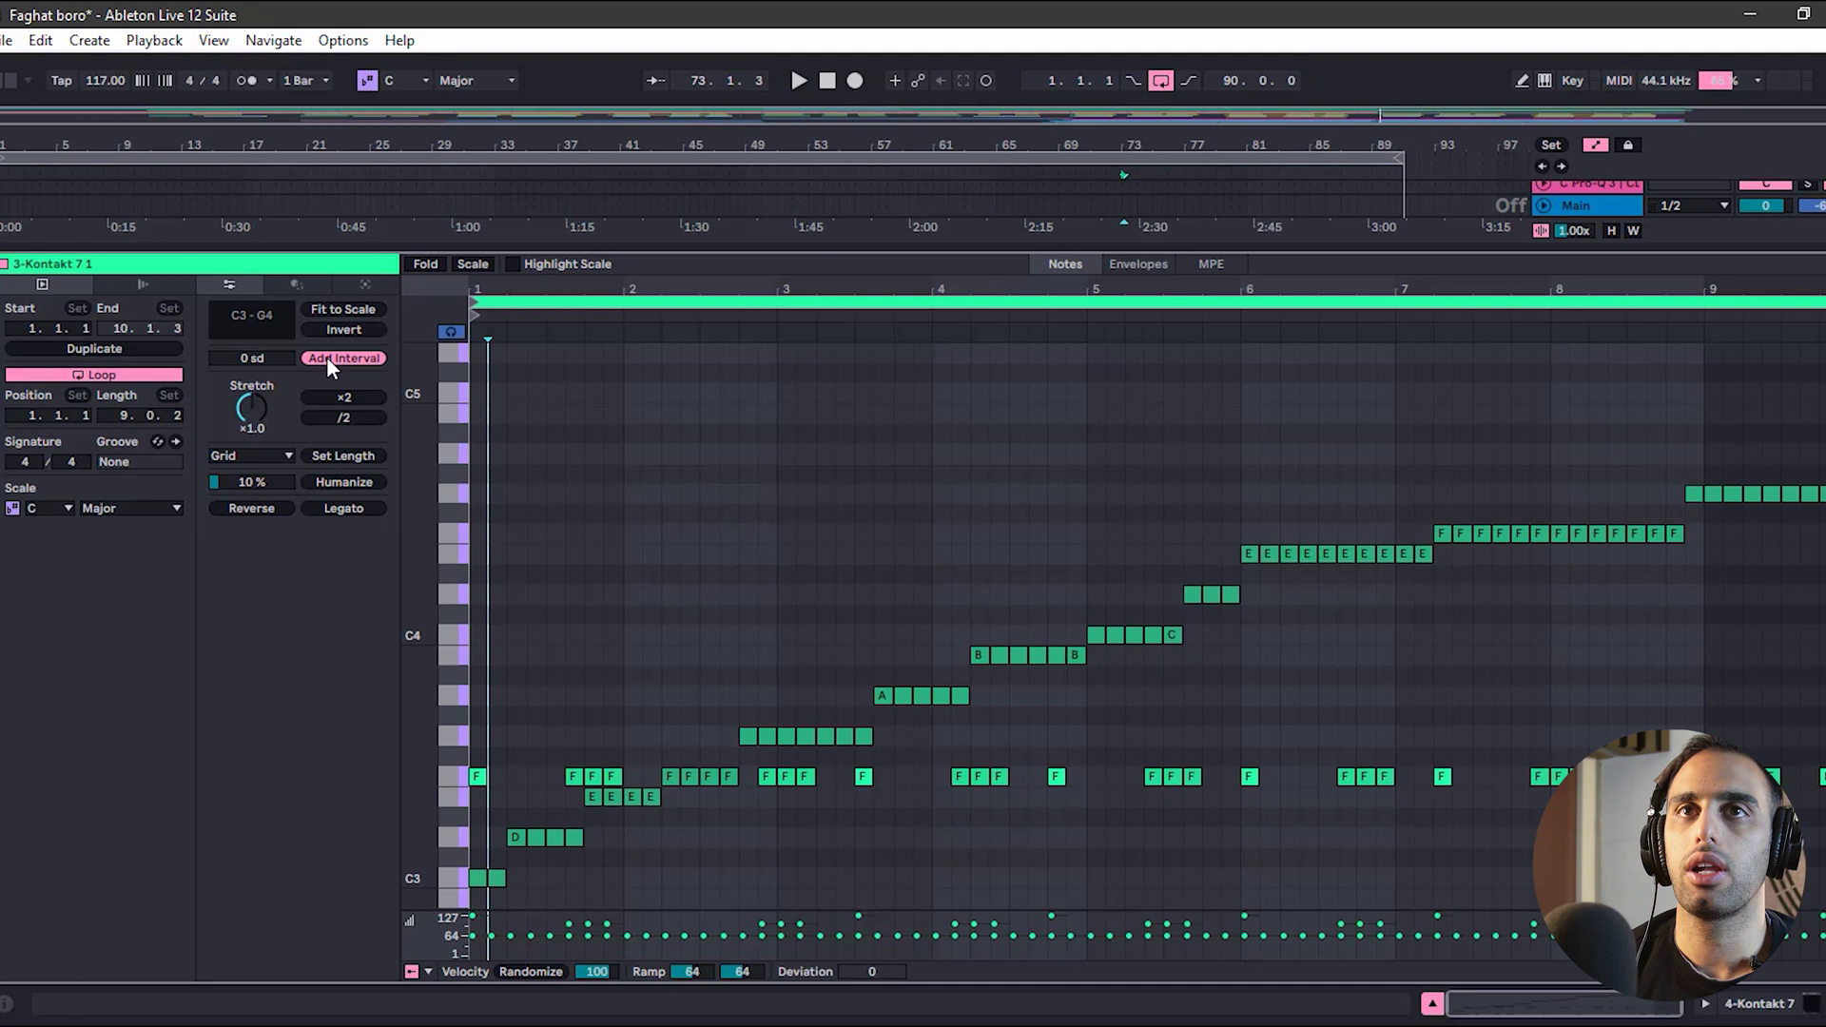
key("ctrl+a")
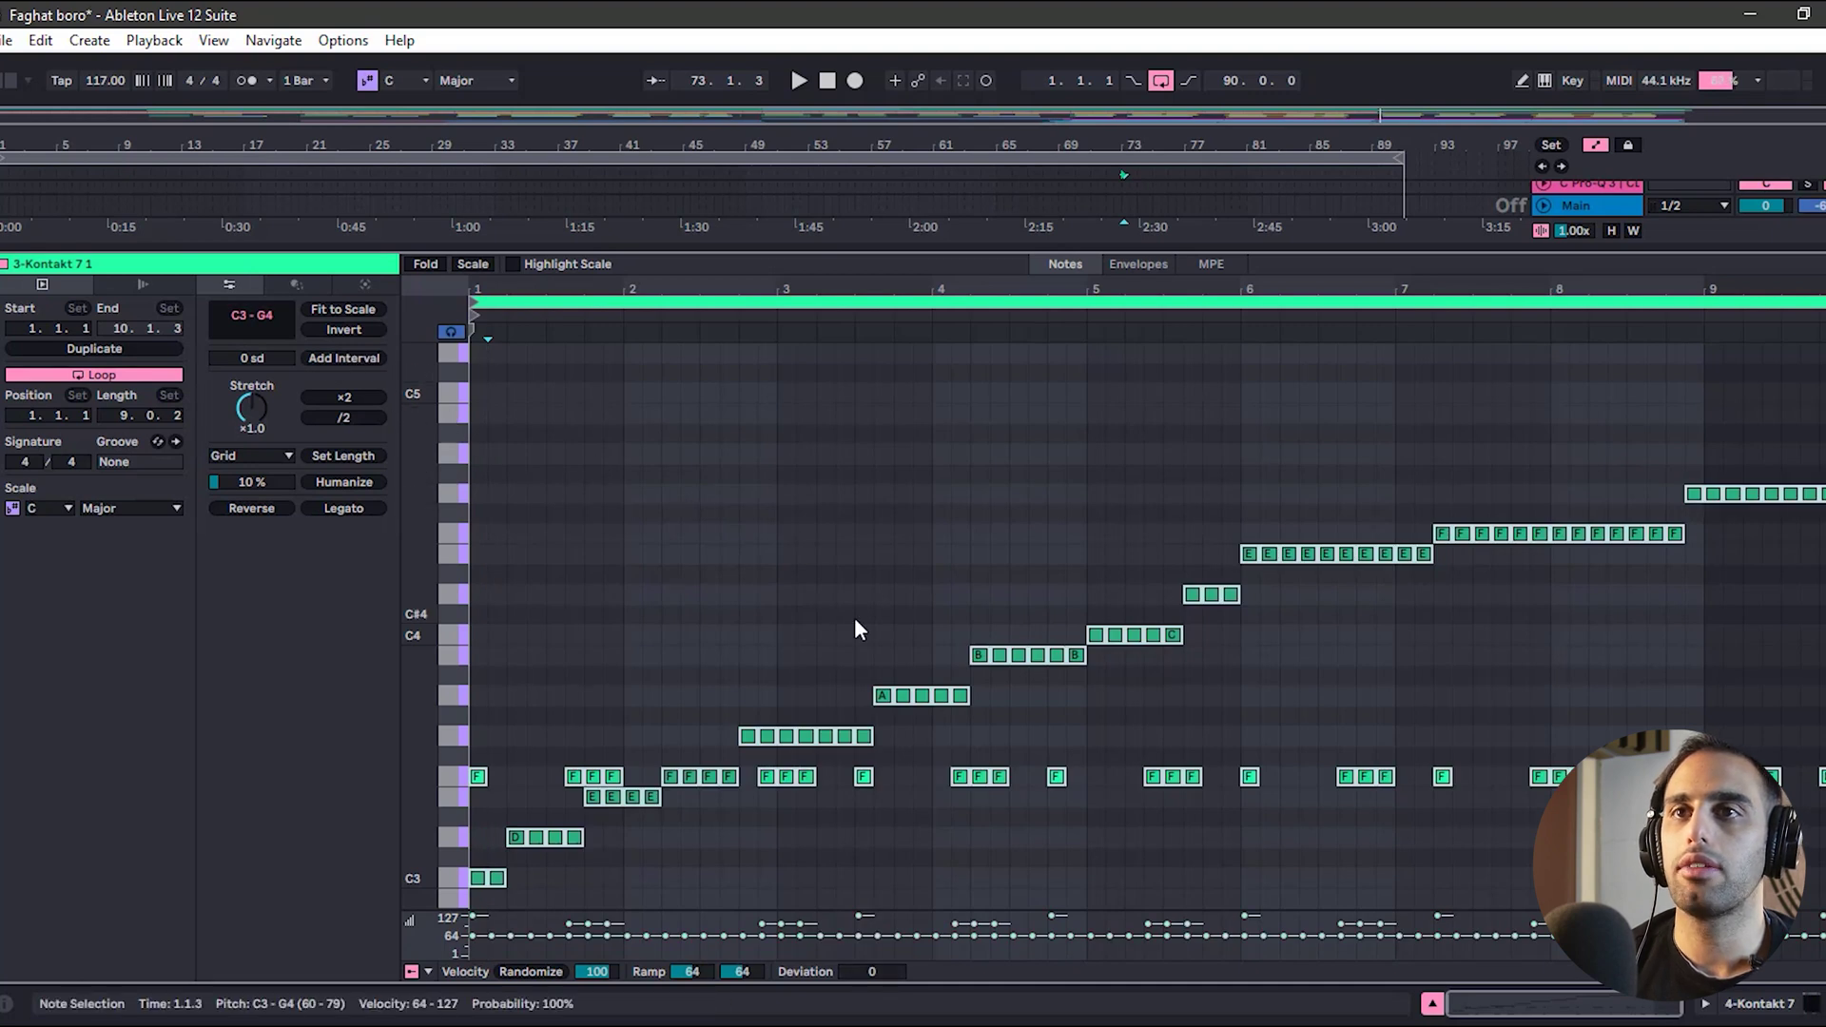
scroll(853, 618, "down", 3)
left_click(929, 613)
left_click_drag(933, 533, 862, 587)
left_click(323, 354)
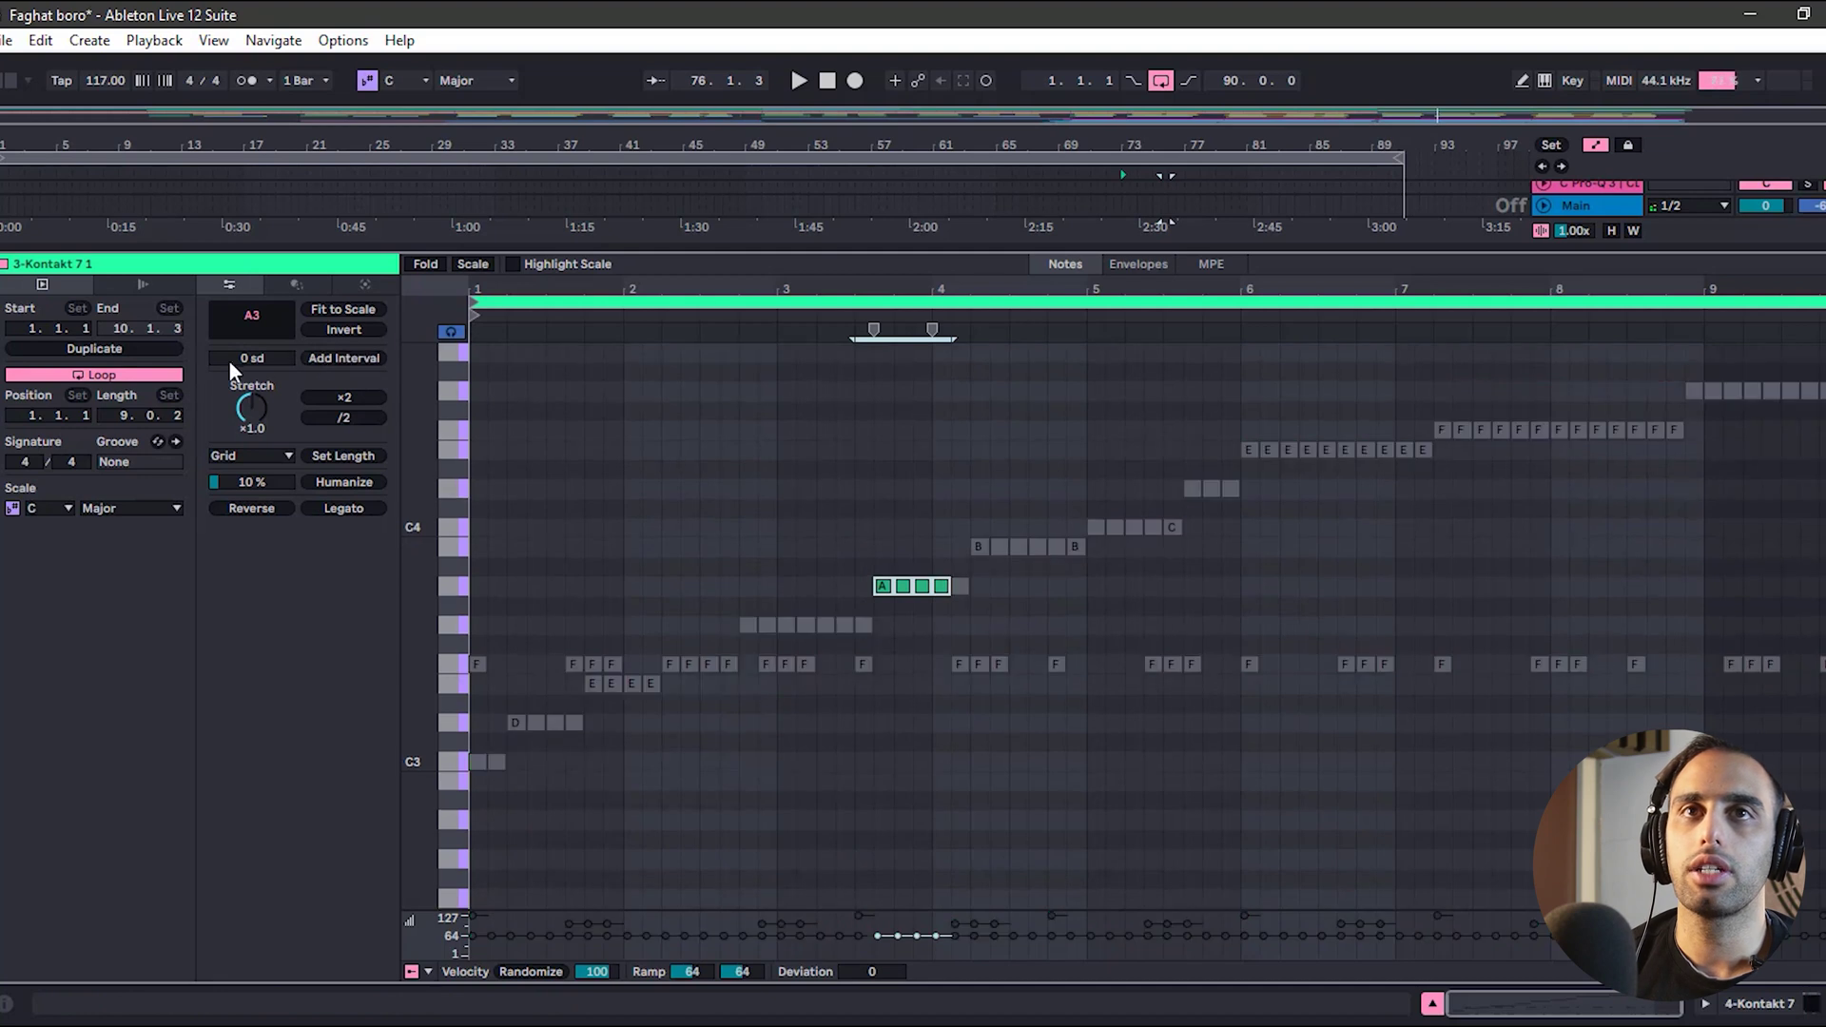
left_click(242, 359)
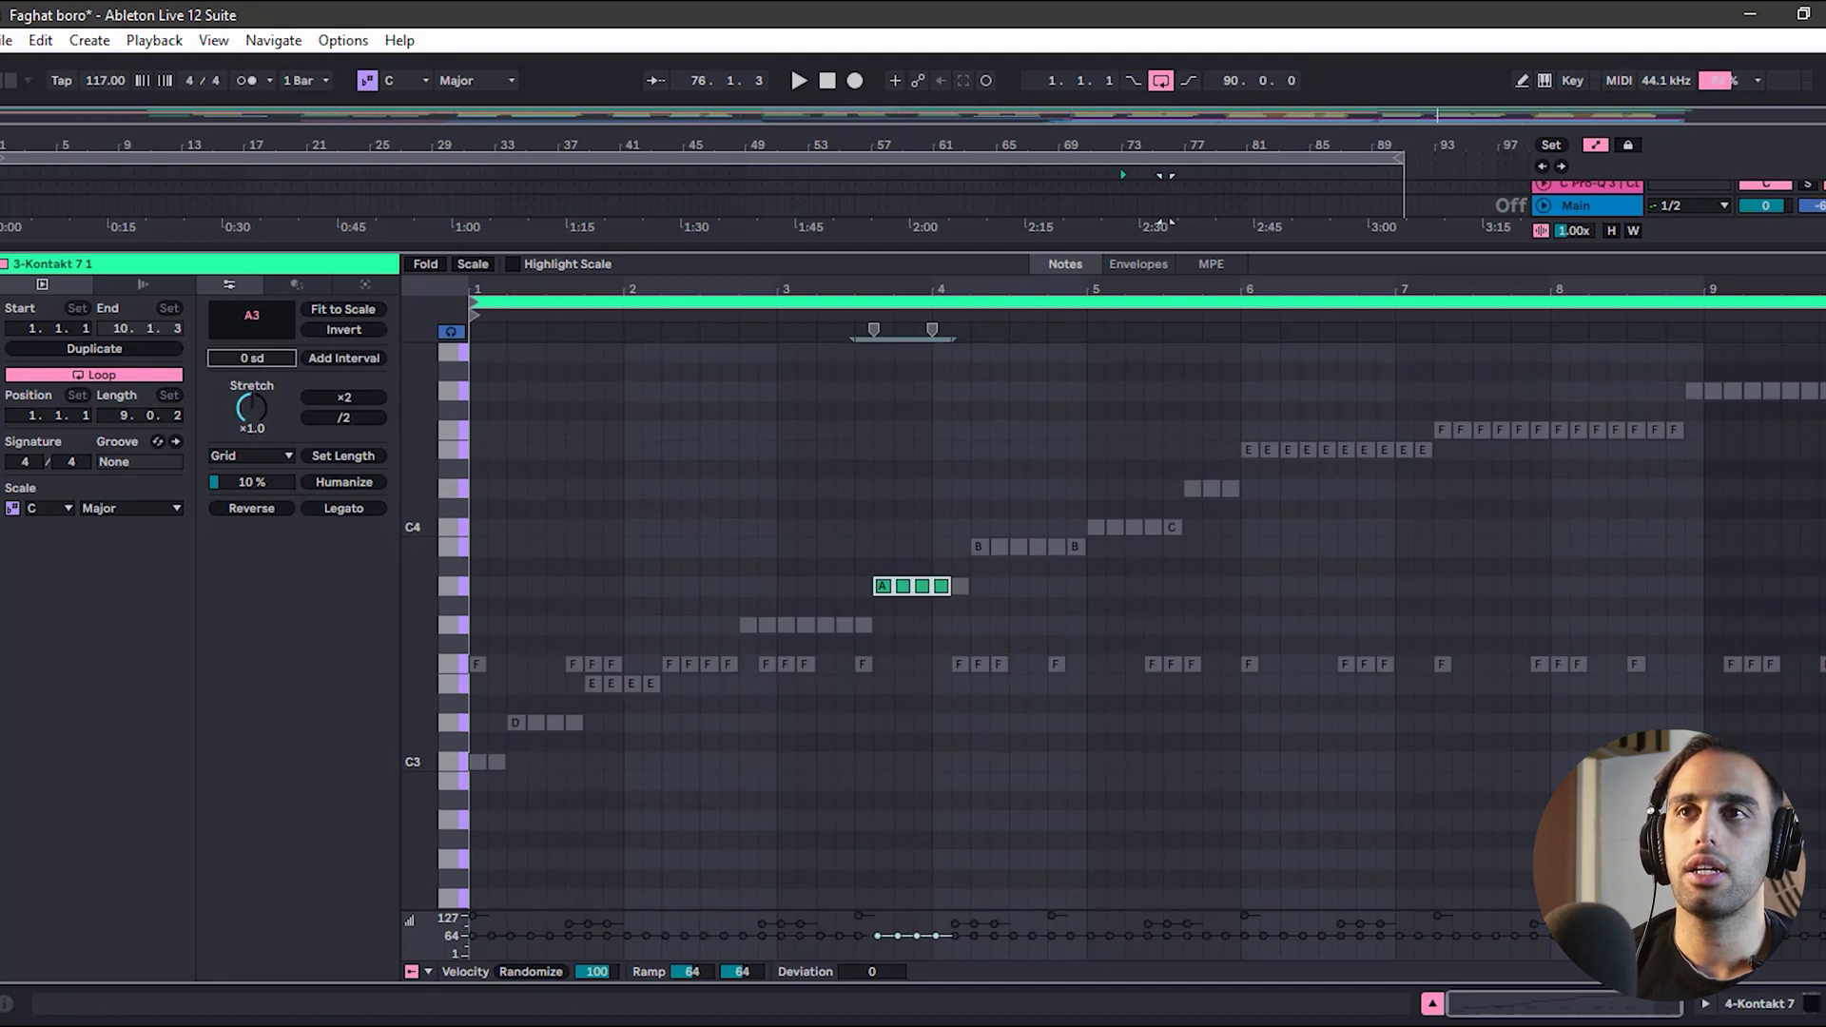
key("Up")
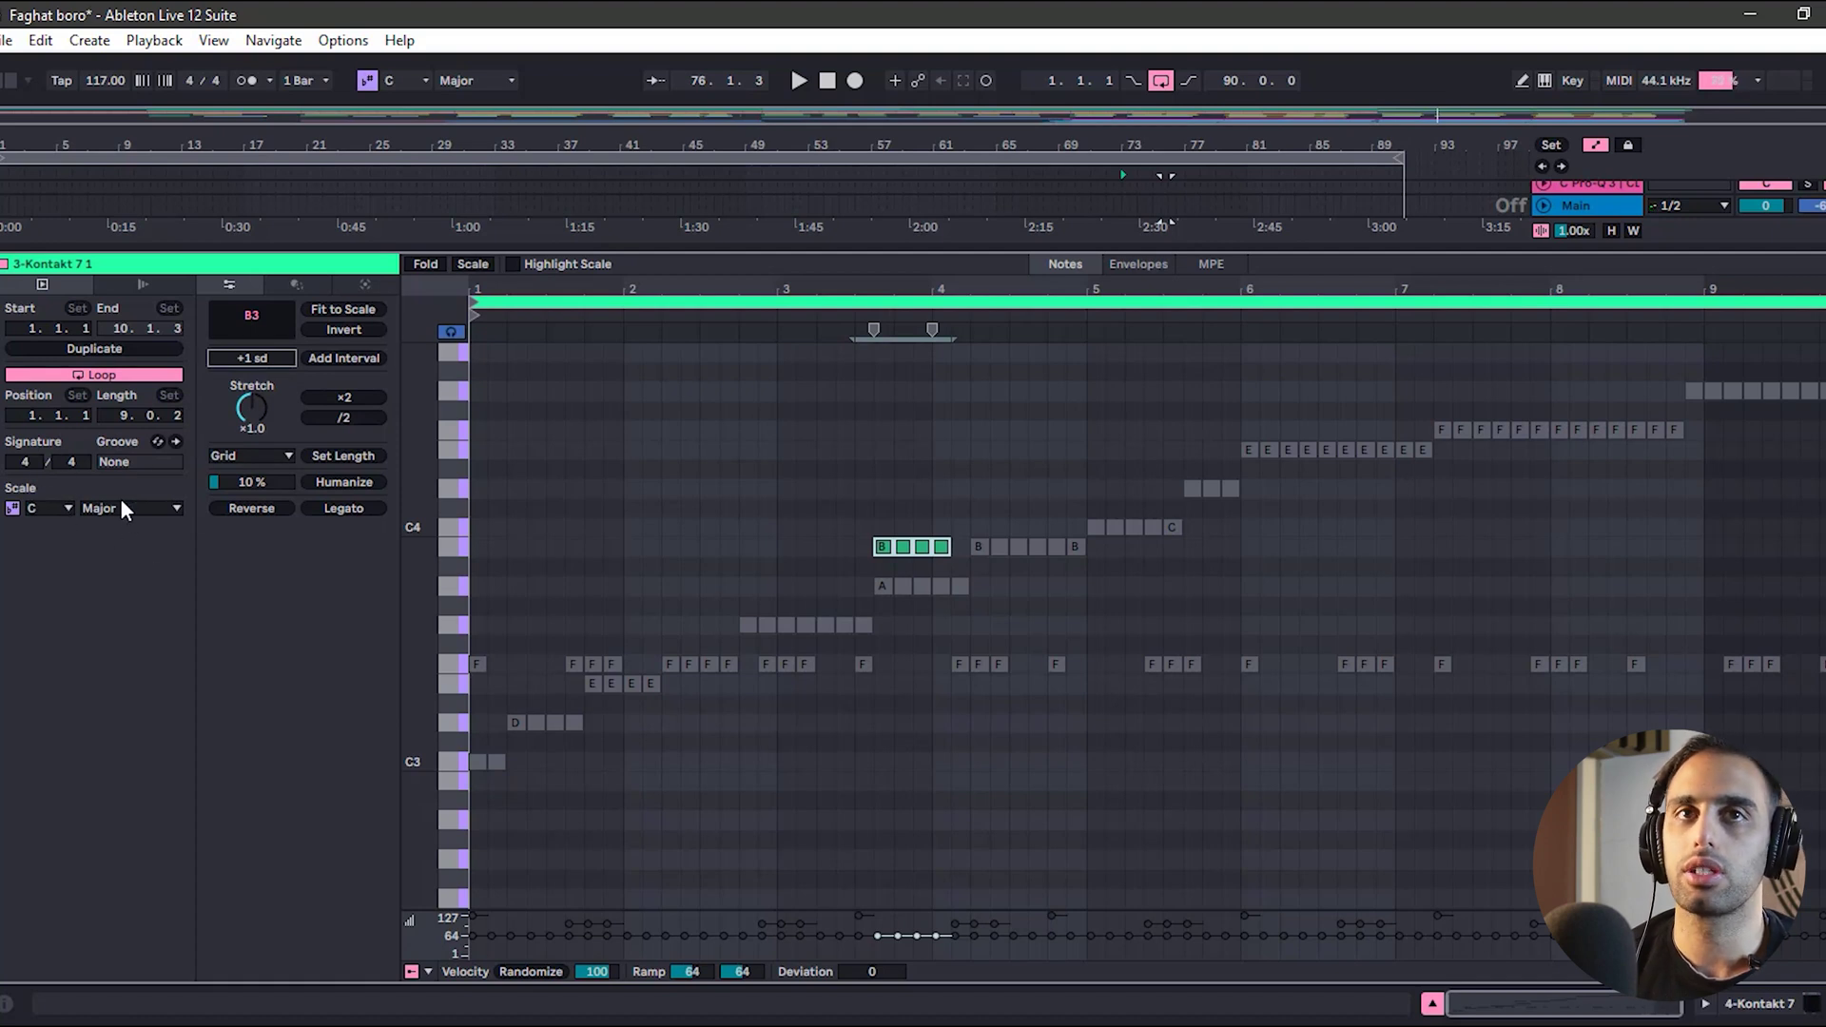
left_click(67, 505)
left_click(45, 525)
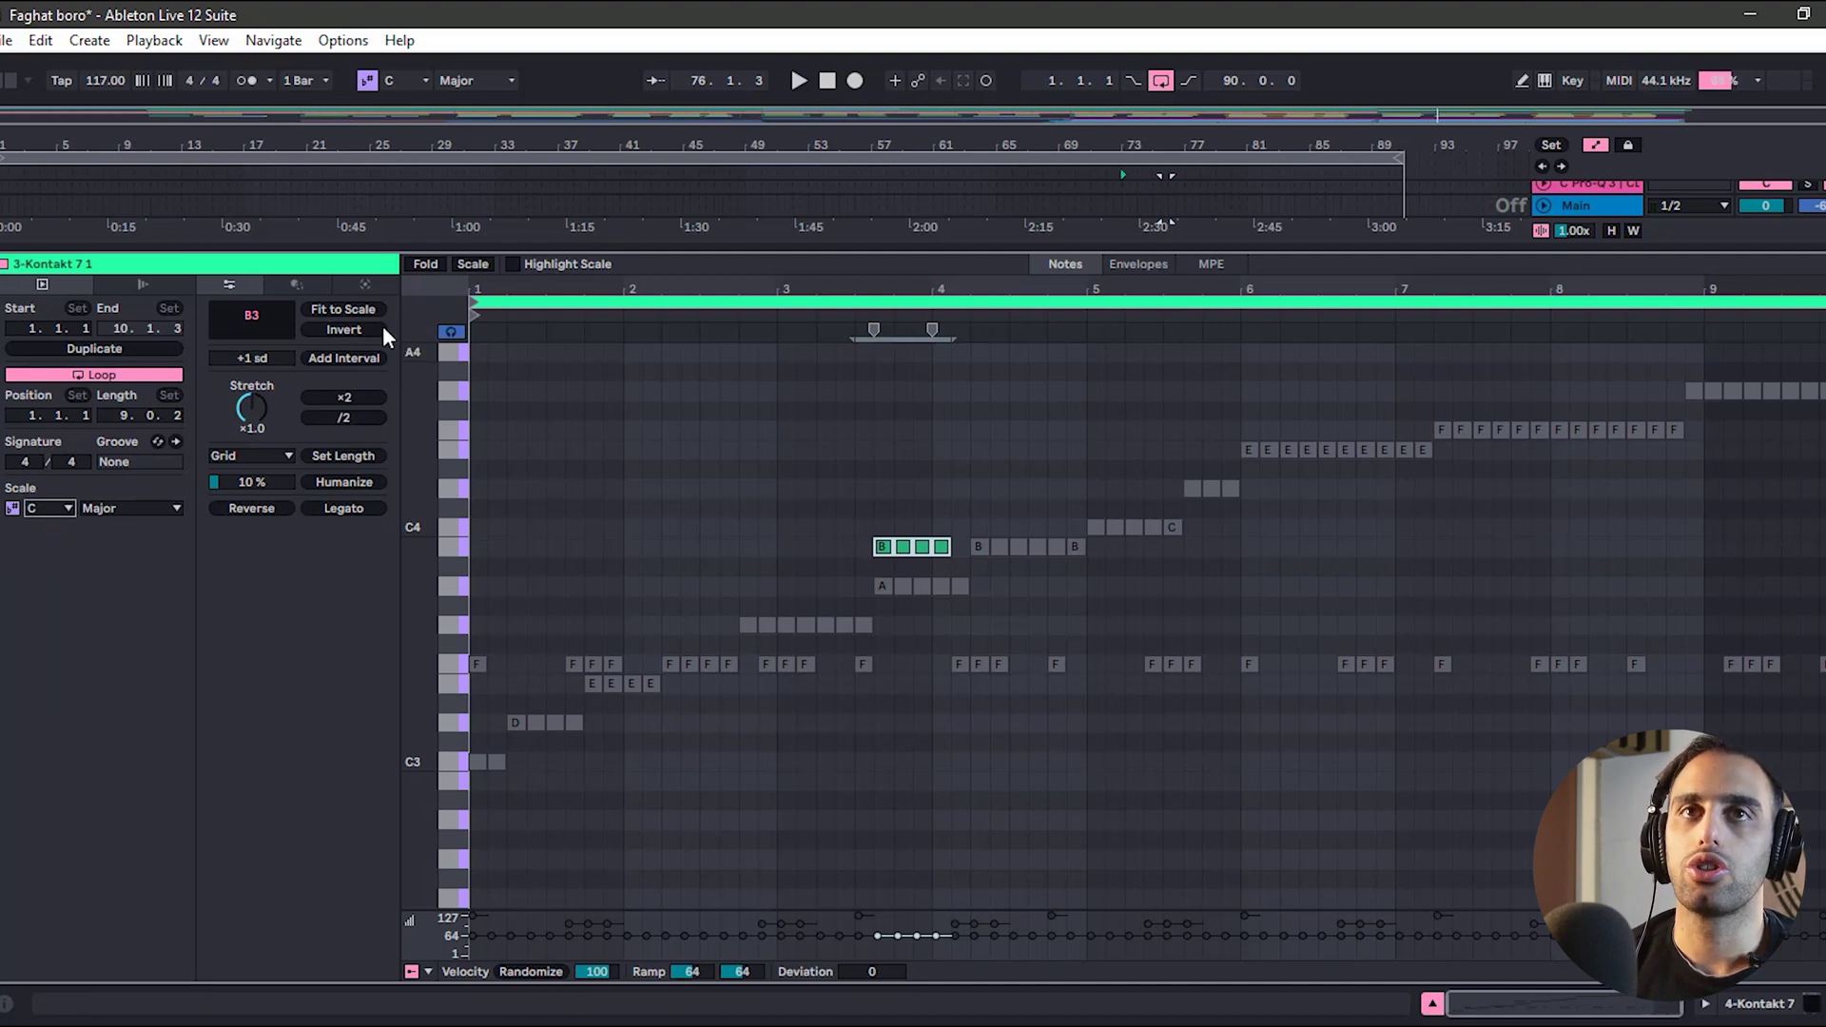
mouse_move(240, 359)
left_mouse_down()
mouse_move(240, 379)
mouse_move(241, 351)
left_mouse_up()
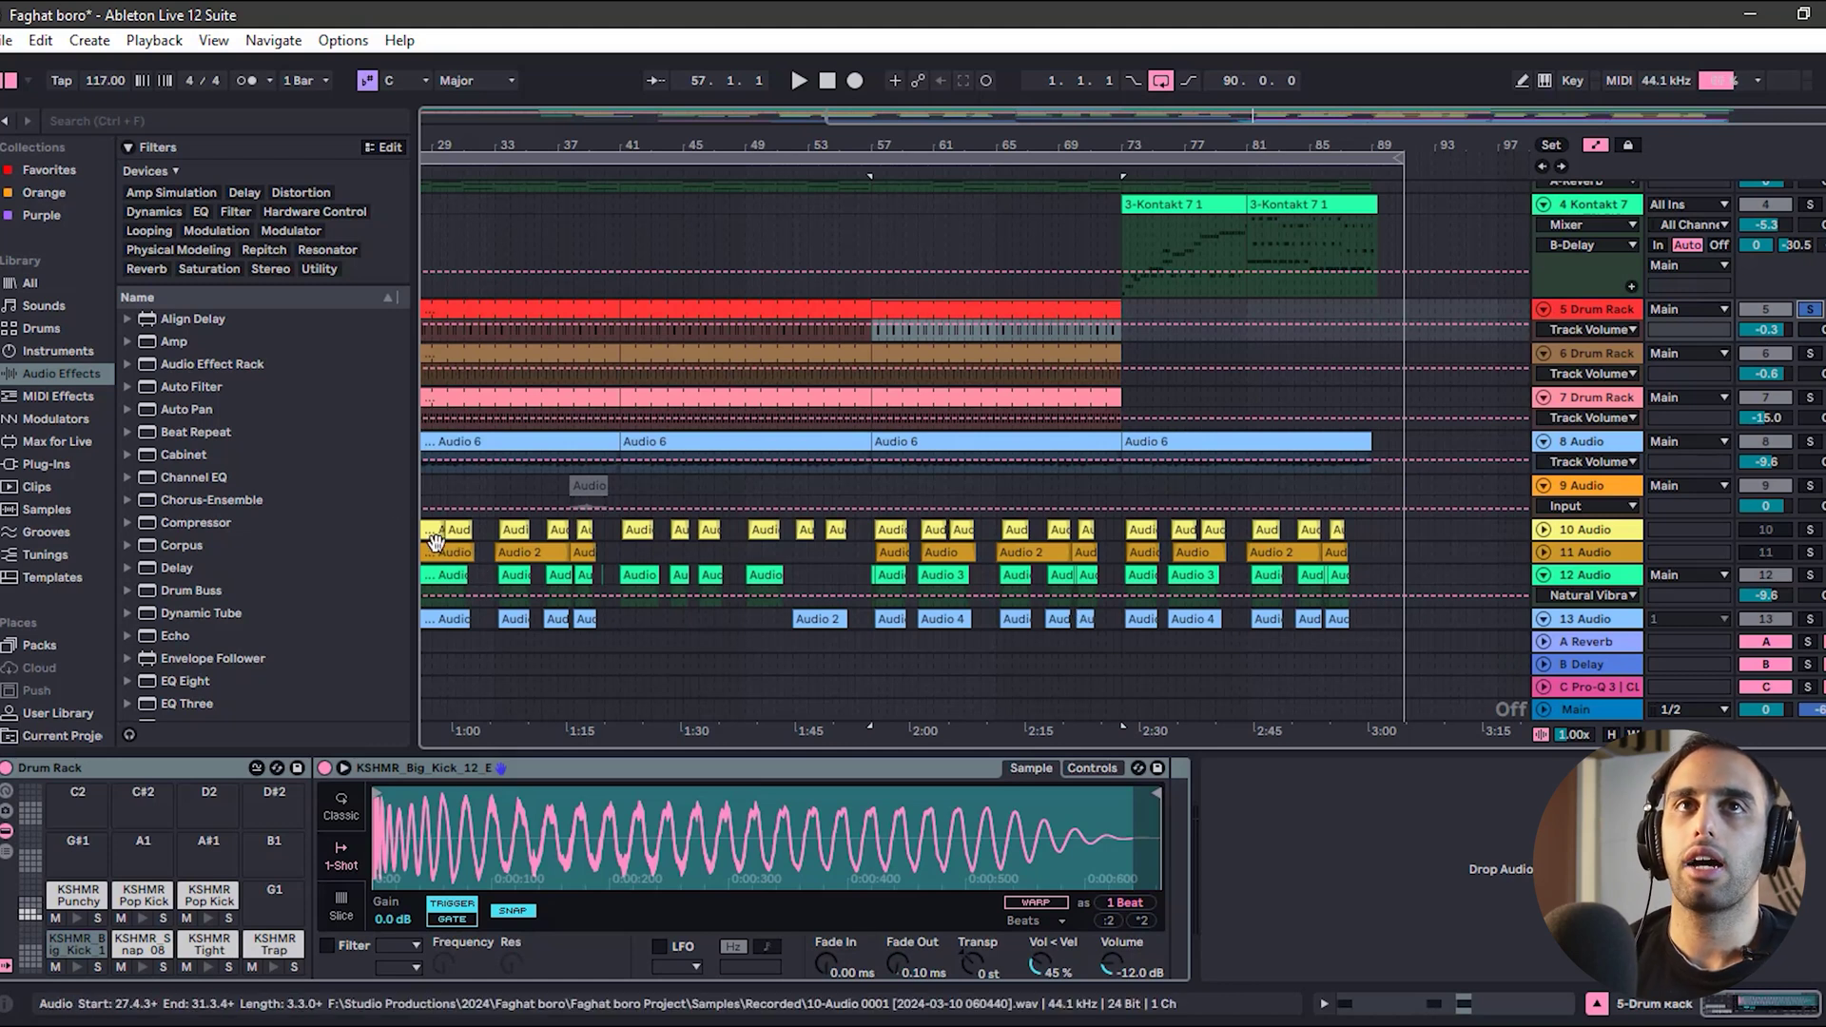
- Search the browser for "roar" and add the Roar effect after the sampler on the 5 Drum Rack track
left_click(82, 121)
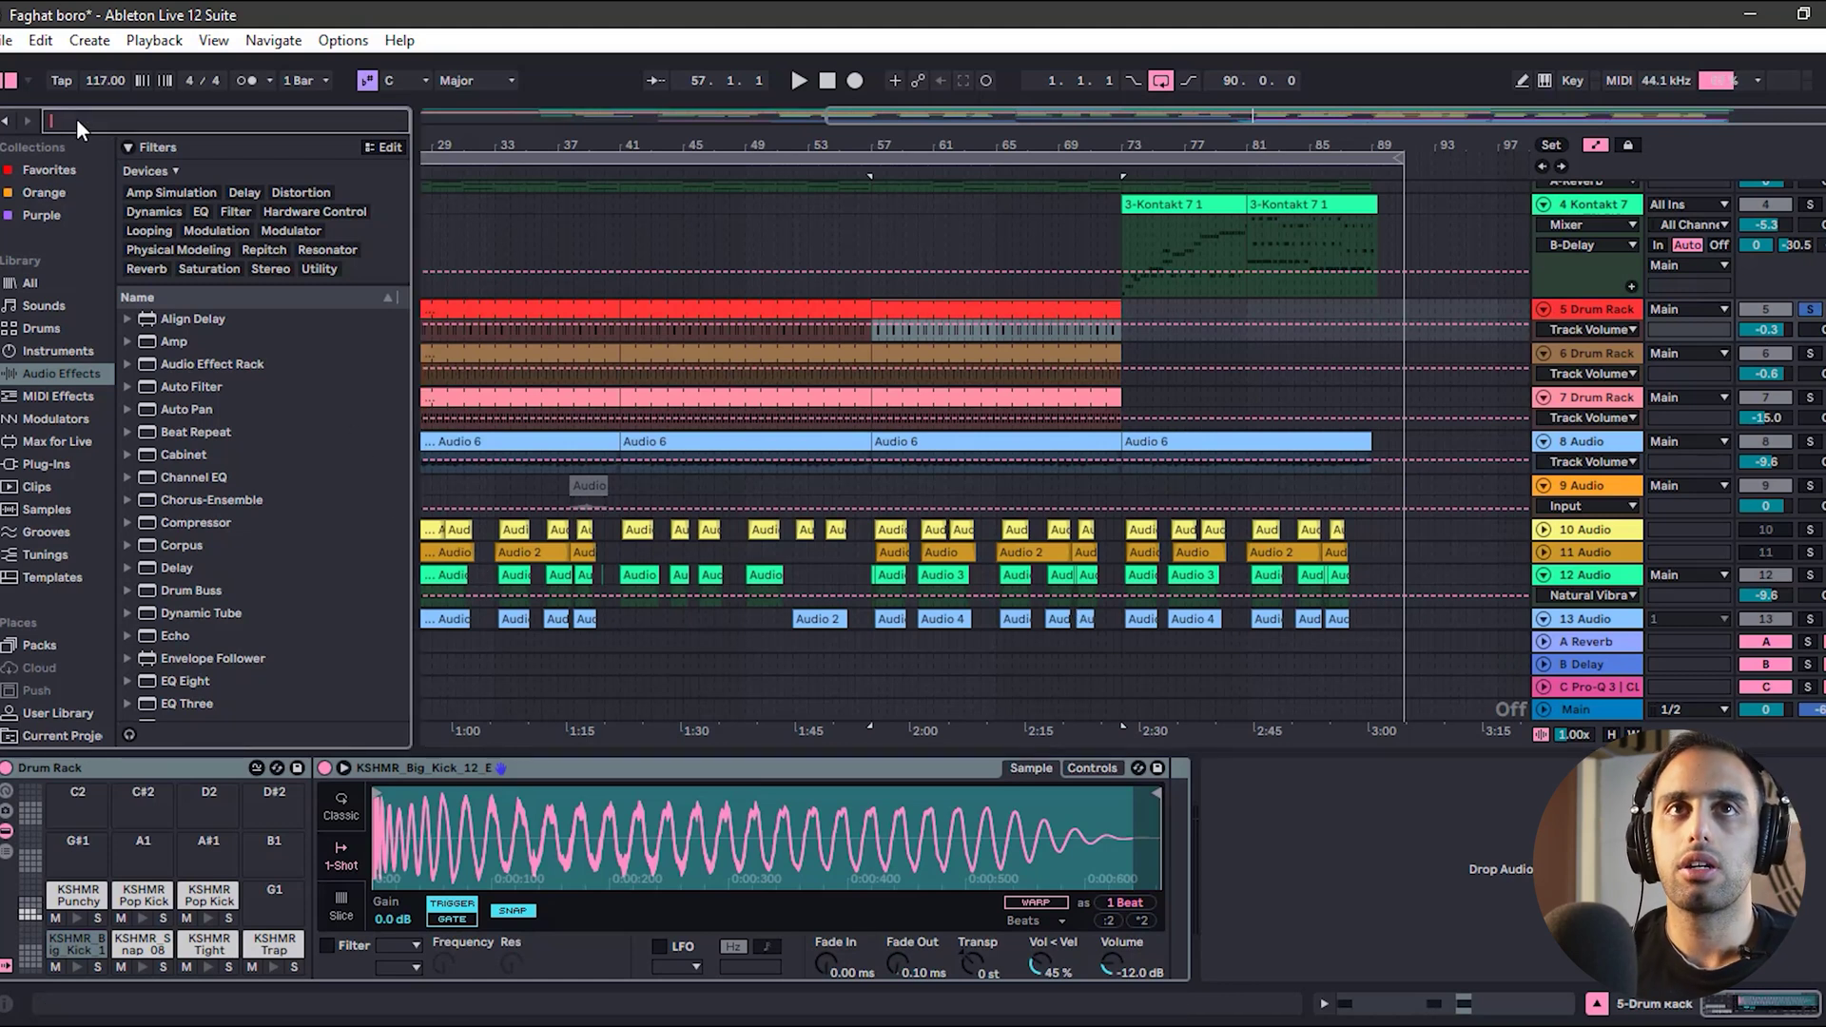
type("roar")
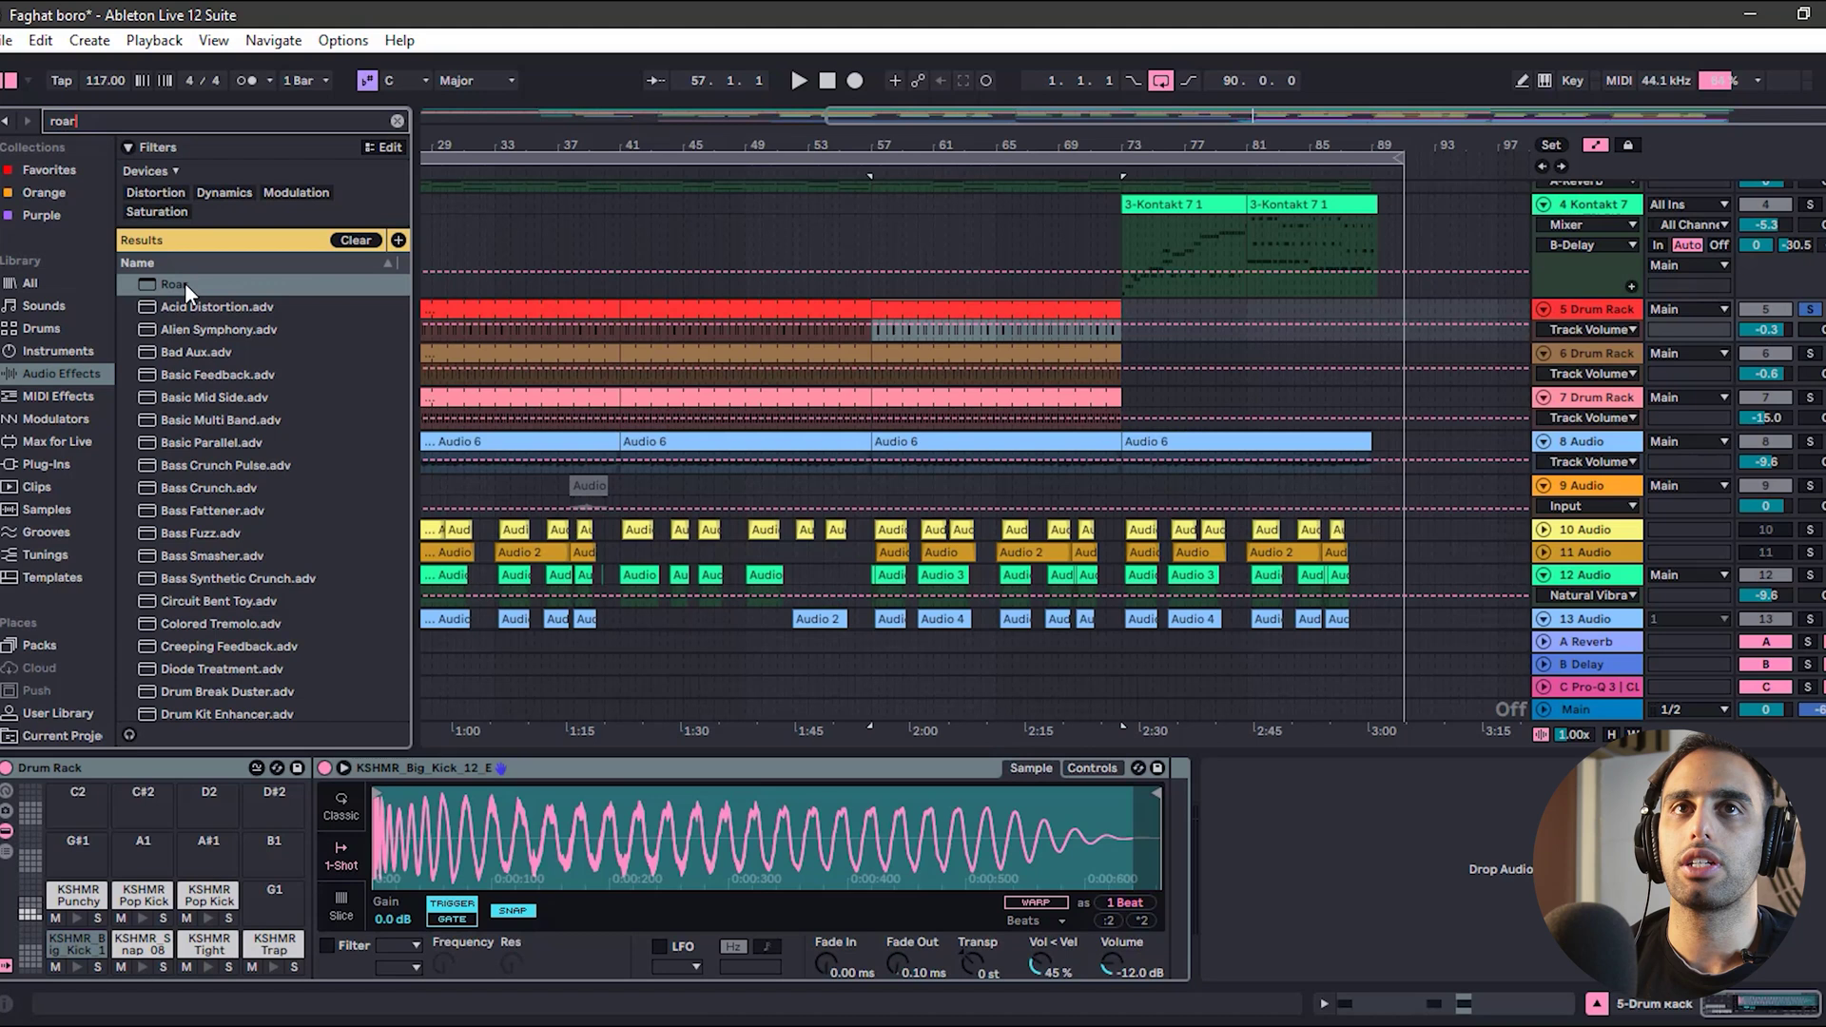
left_click(1614, 311)
left_click_drag(174, 283, 1369, 861)
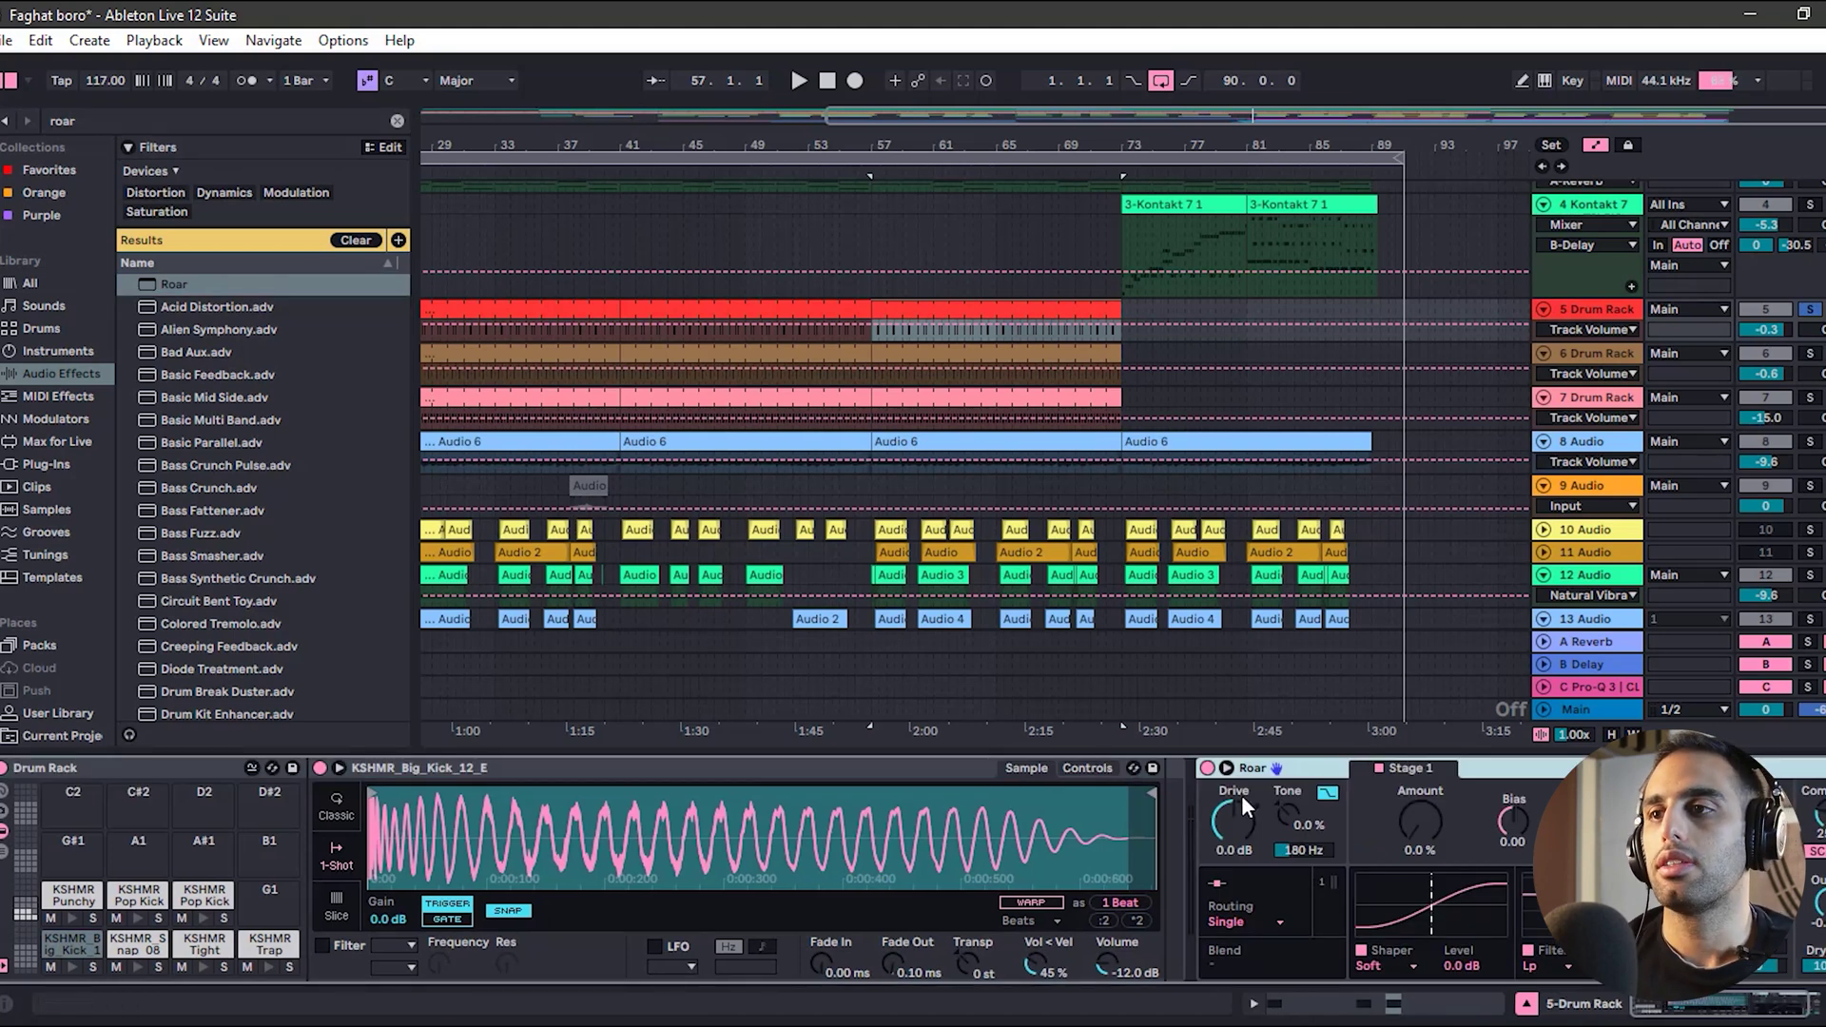
- View Roar's routing options and play the arrangement briefly from bar 57
left_click(1241, 923)
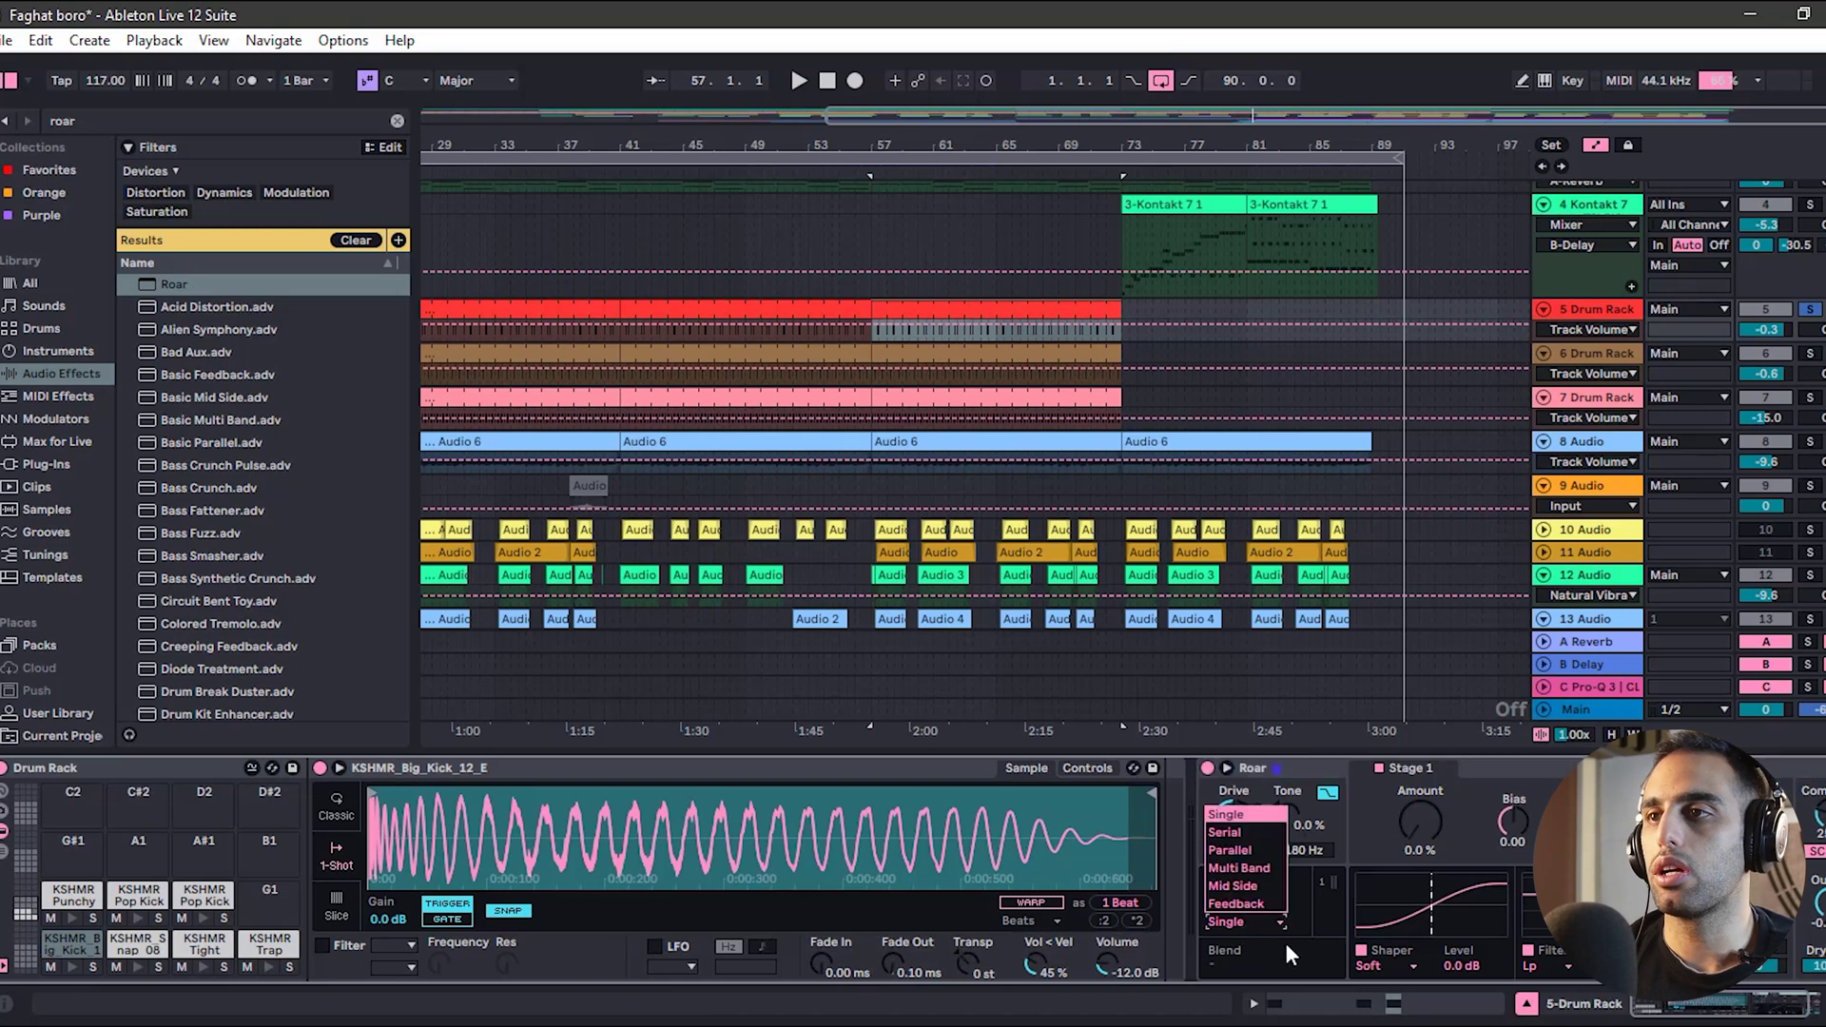
left_click(1270, 938)
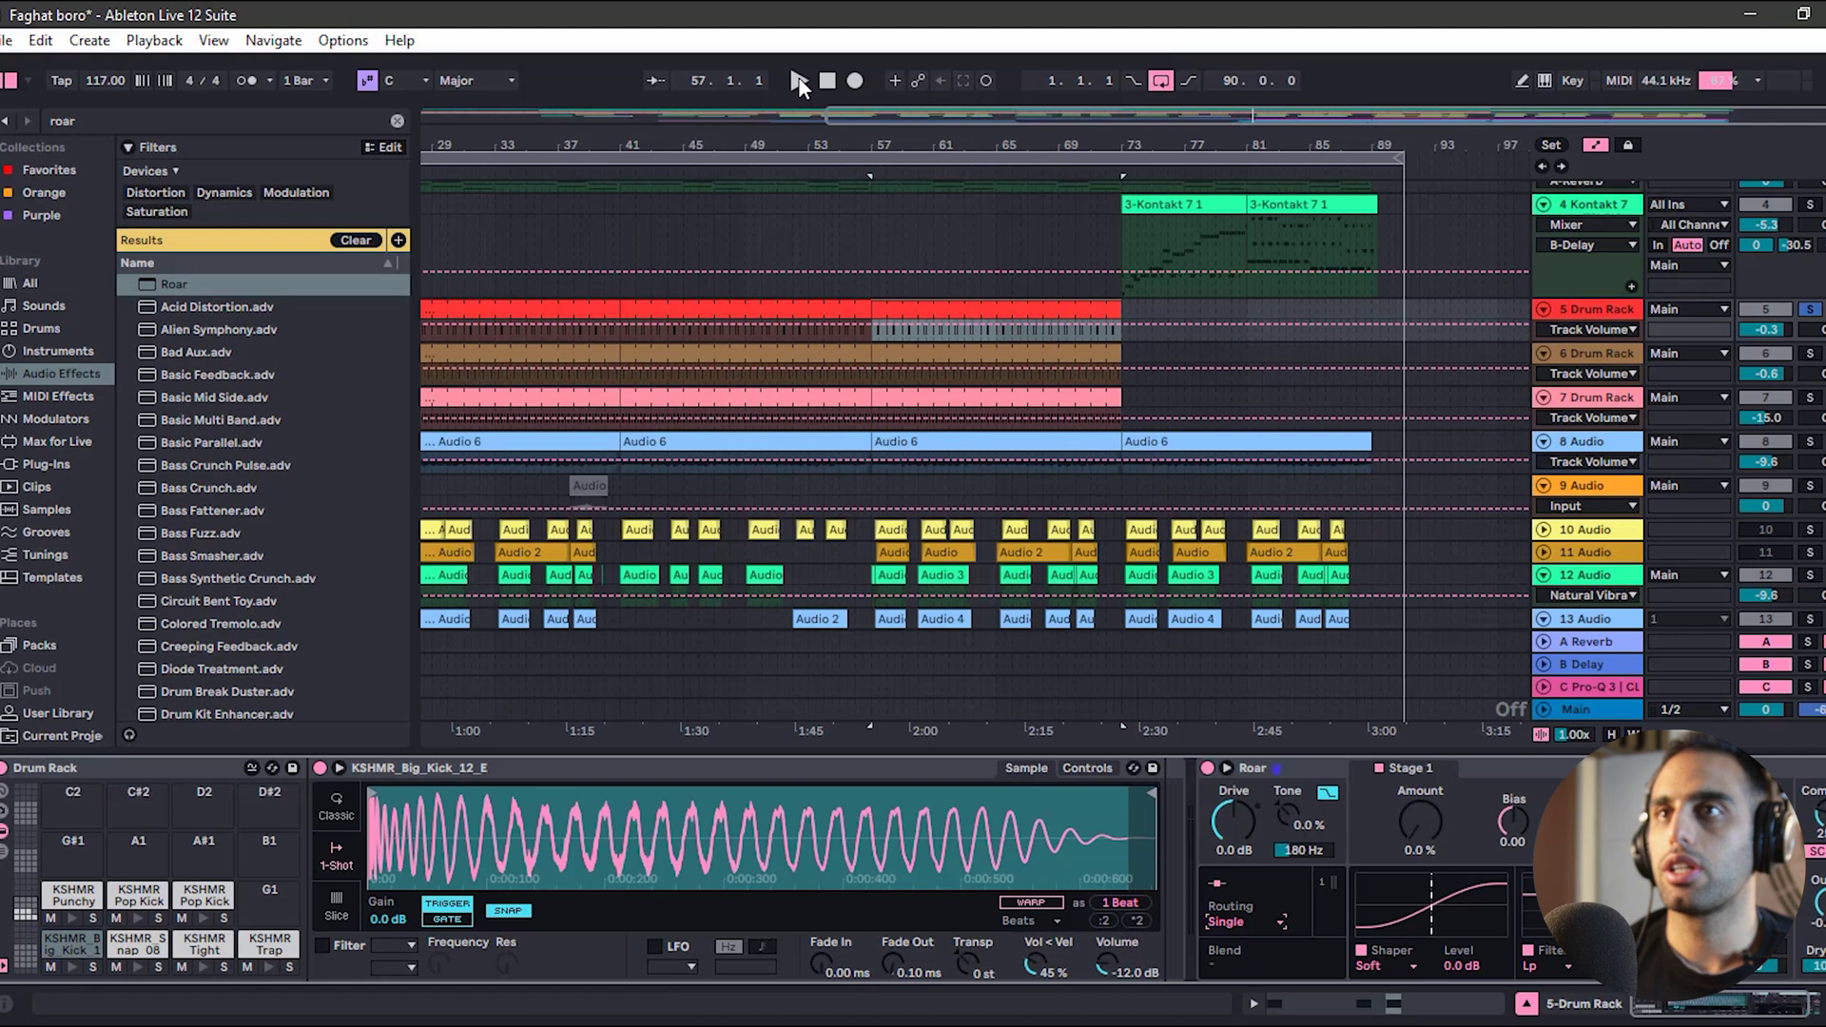
left_click(871, 335)
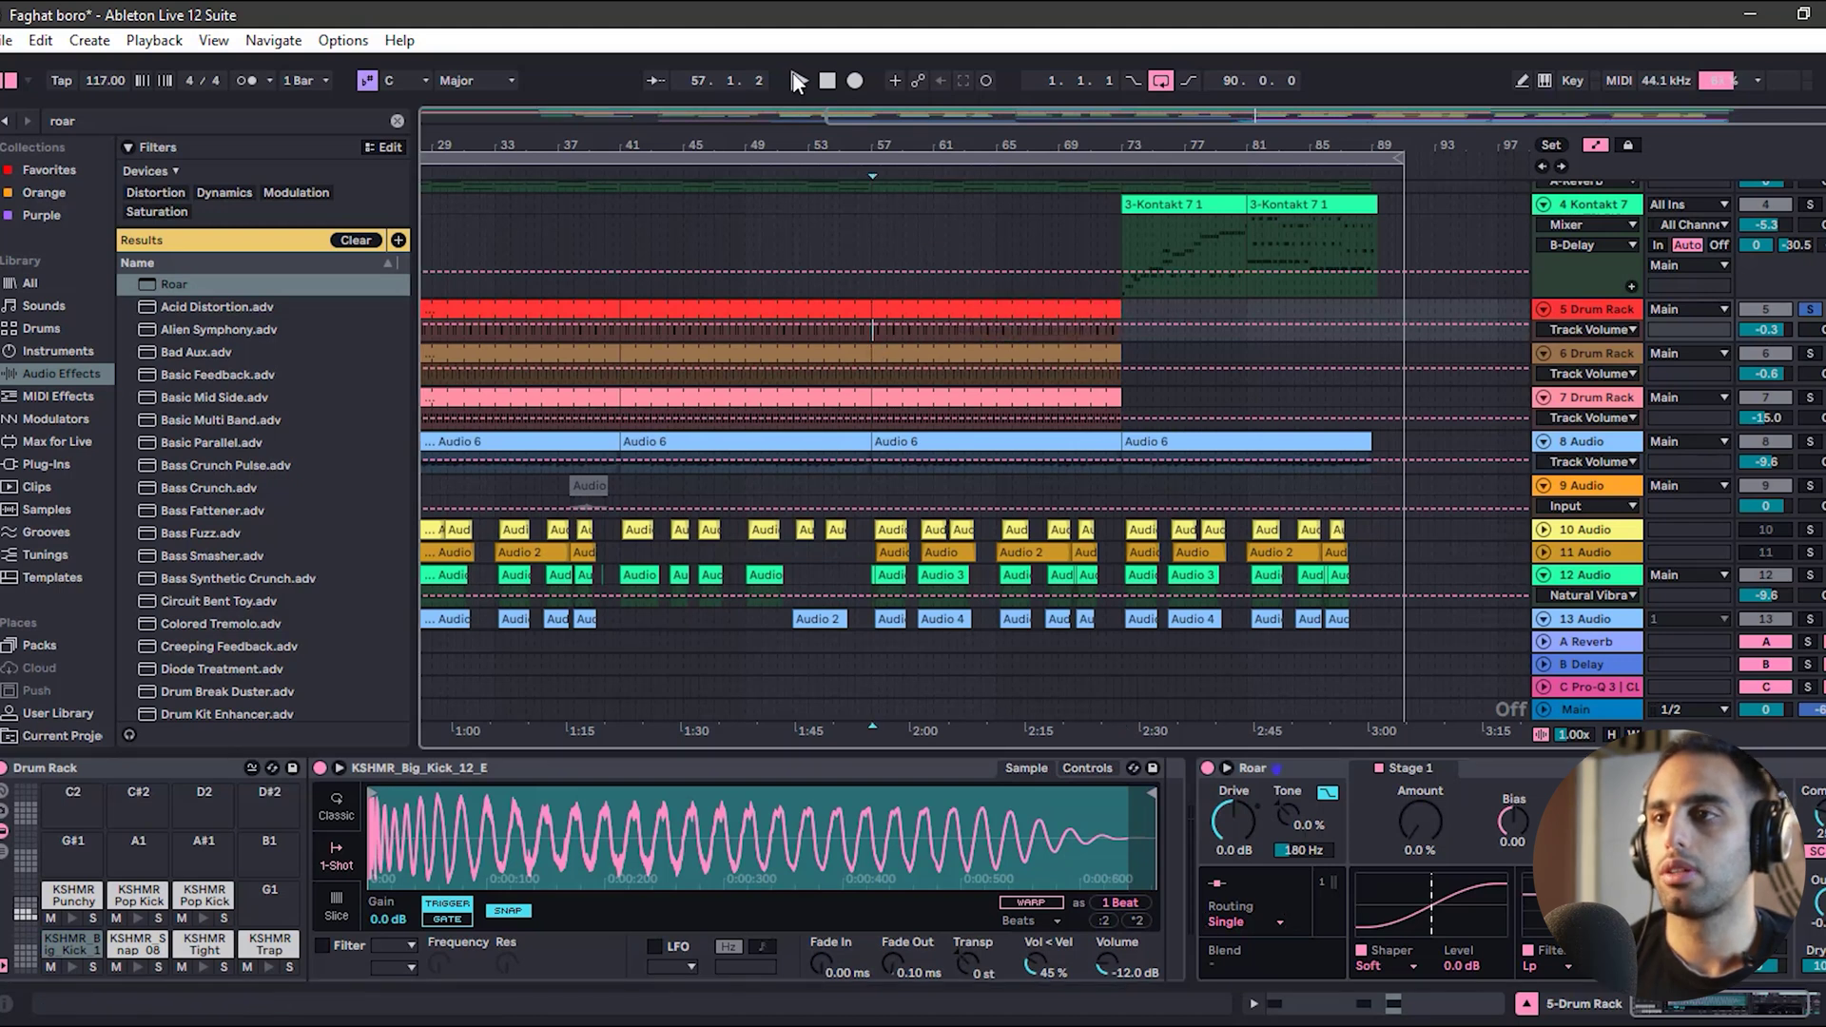
left_click(797, 82)
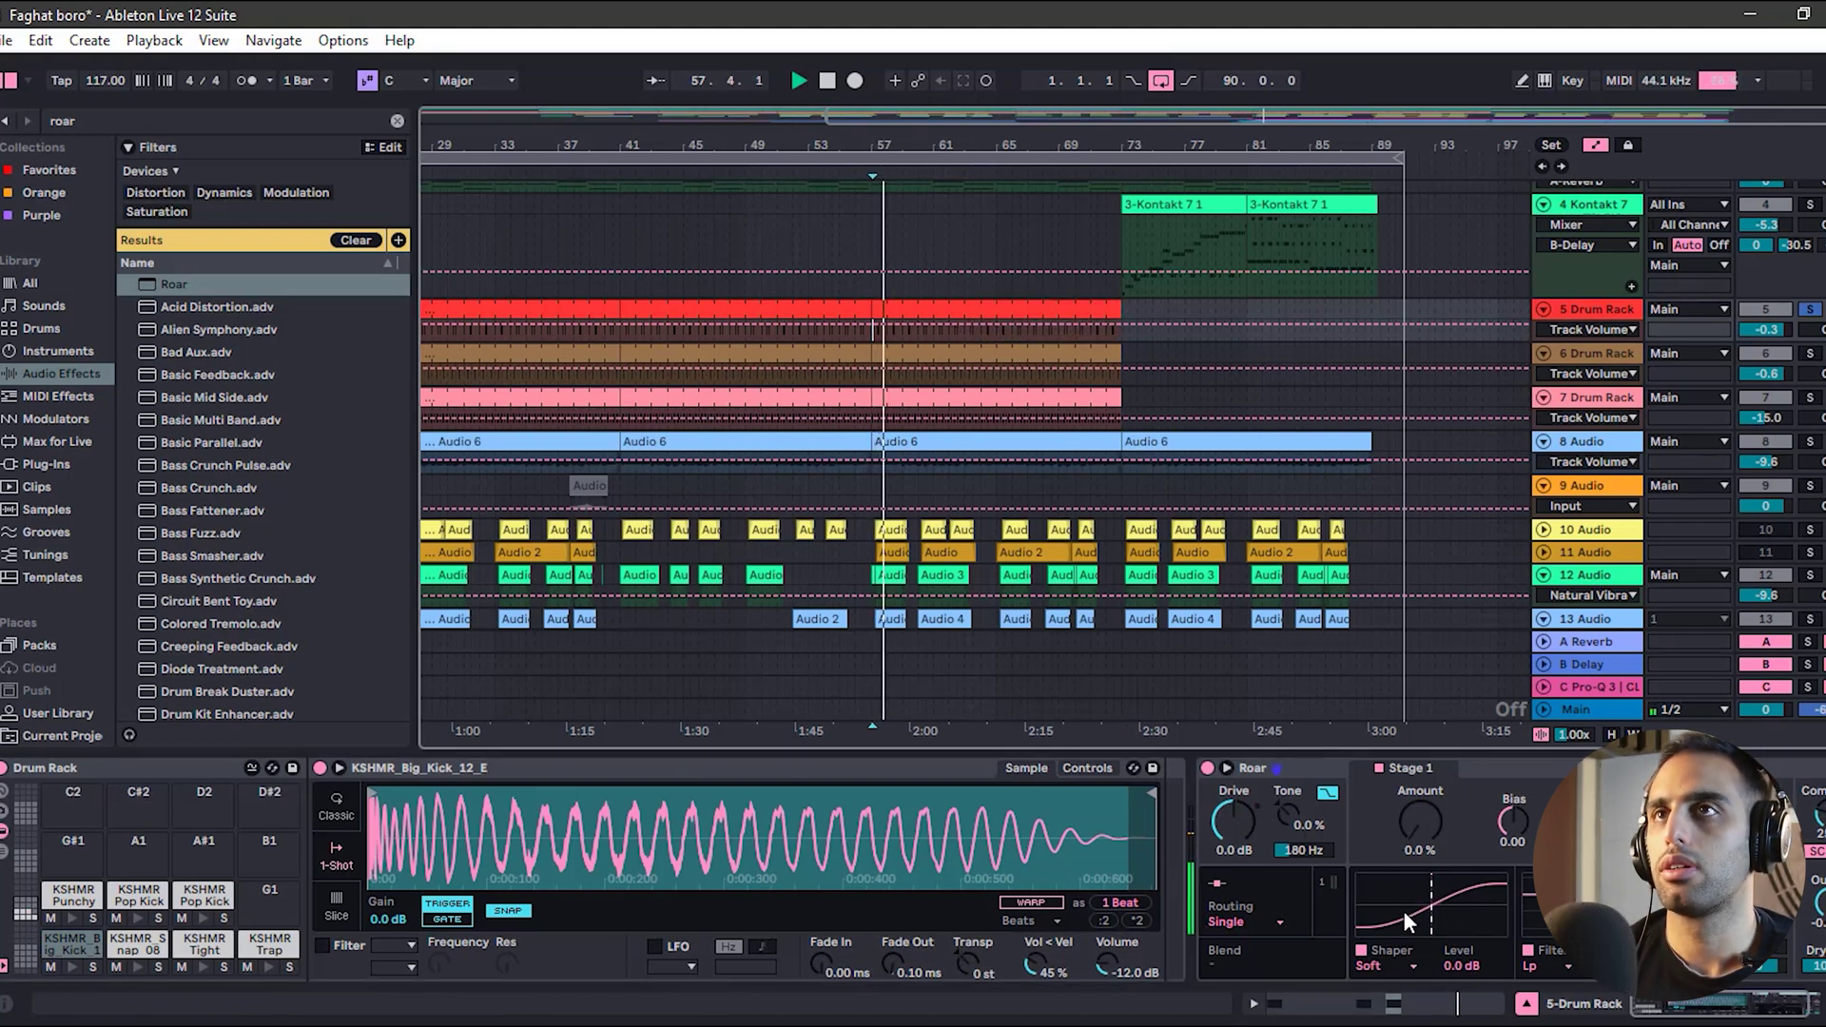
left_click(828, 83)
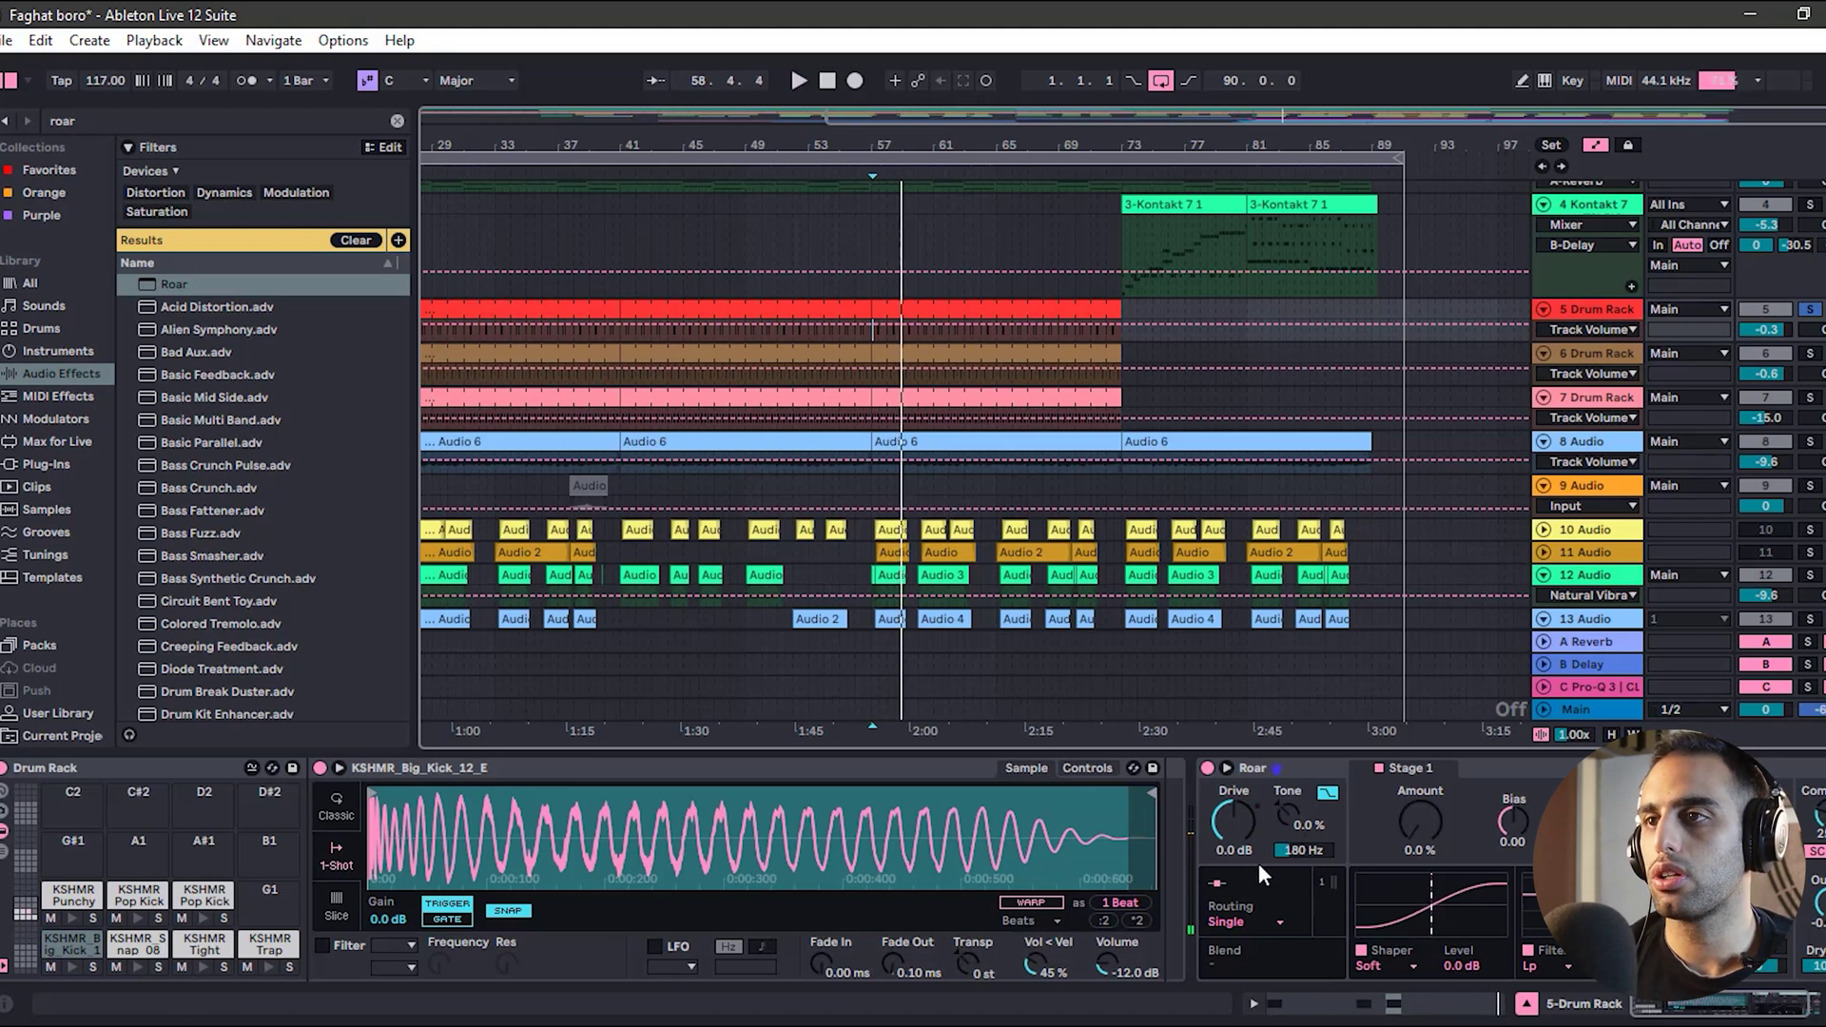
- Cycle Roar's routing through Serial, Parallel and Multi Band, return to Parallel, and try adjusting the blend between its stages
left_click(1229, 924)
left_click(1240, 849)
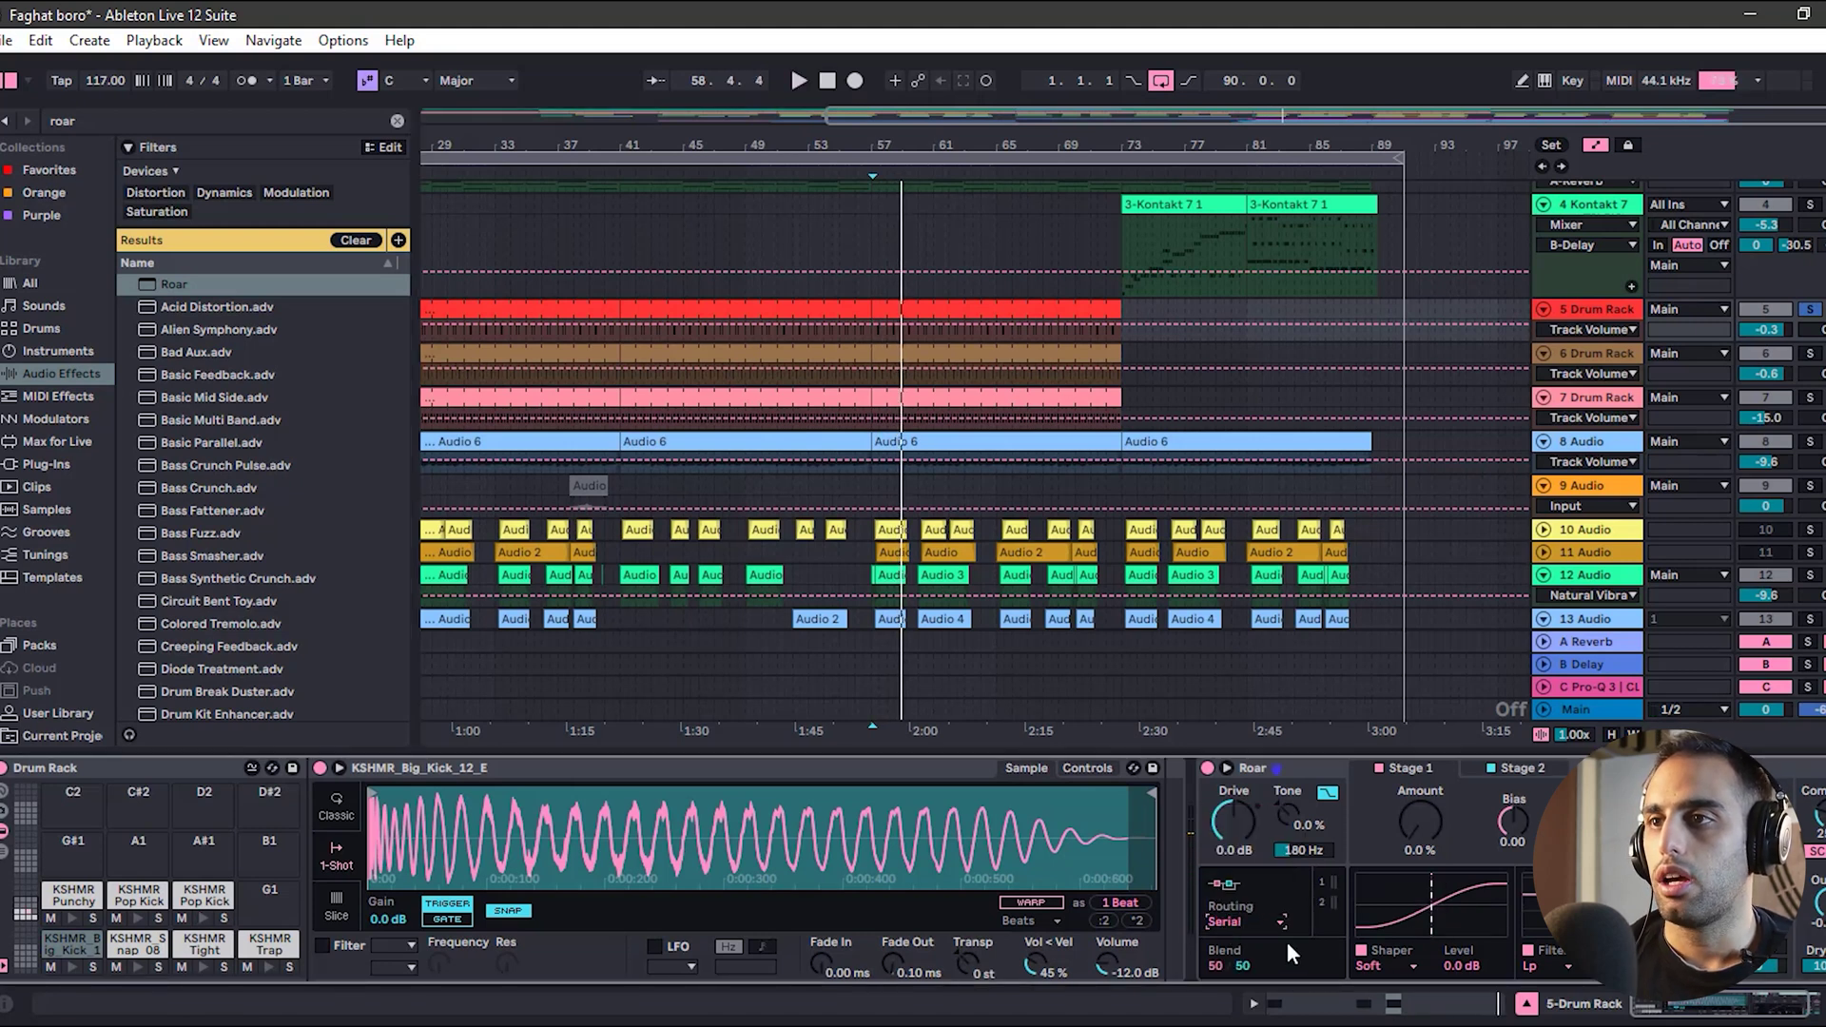
left_click(1236, 928)
left_click(1249, 852)
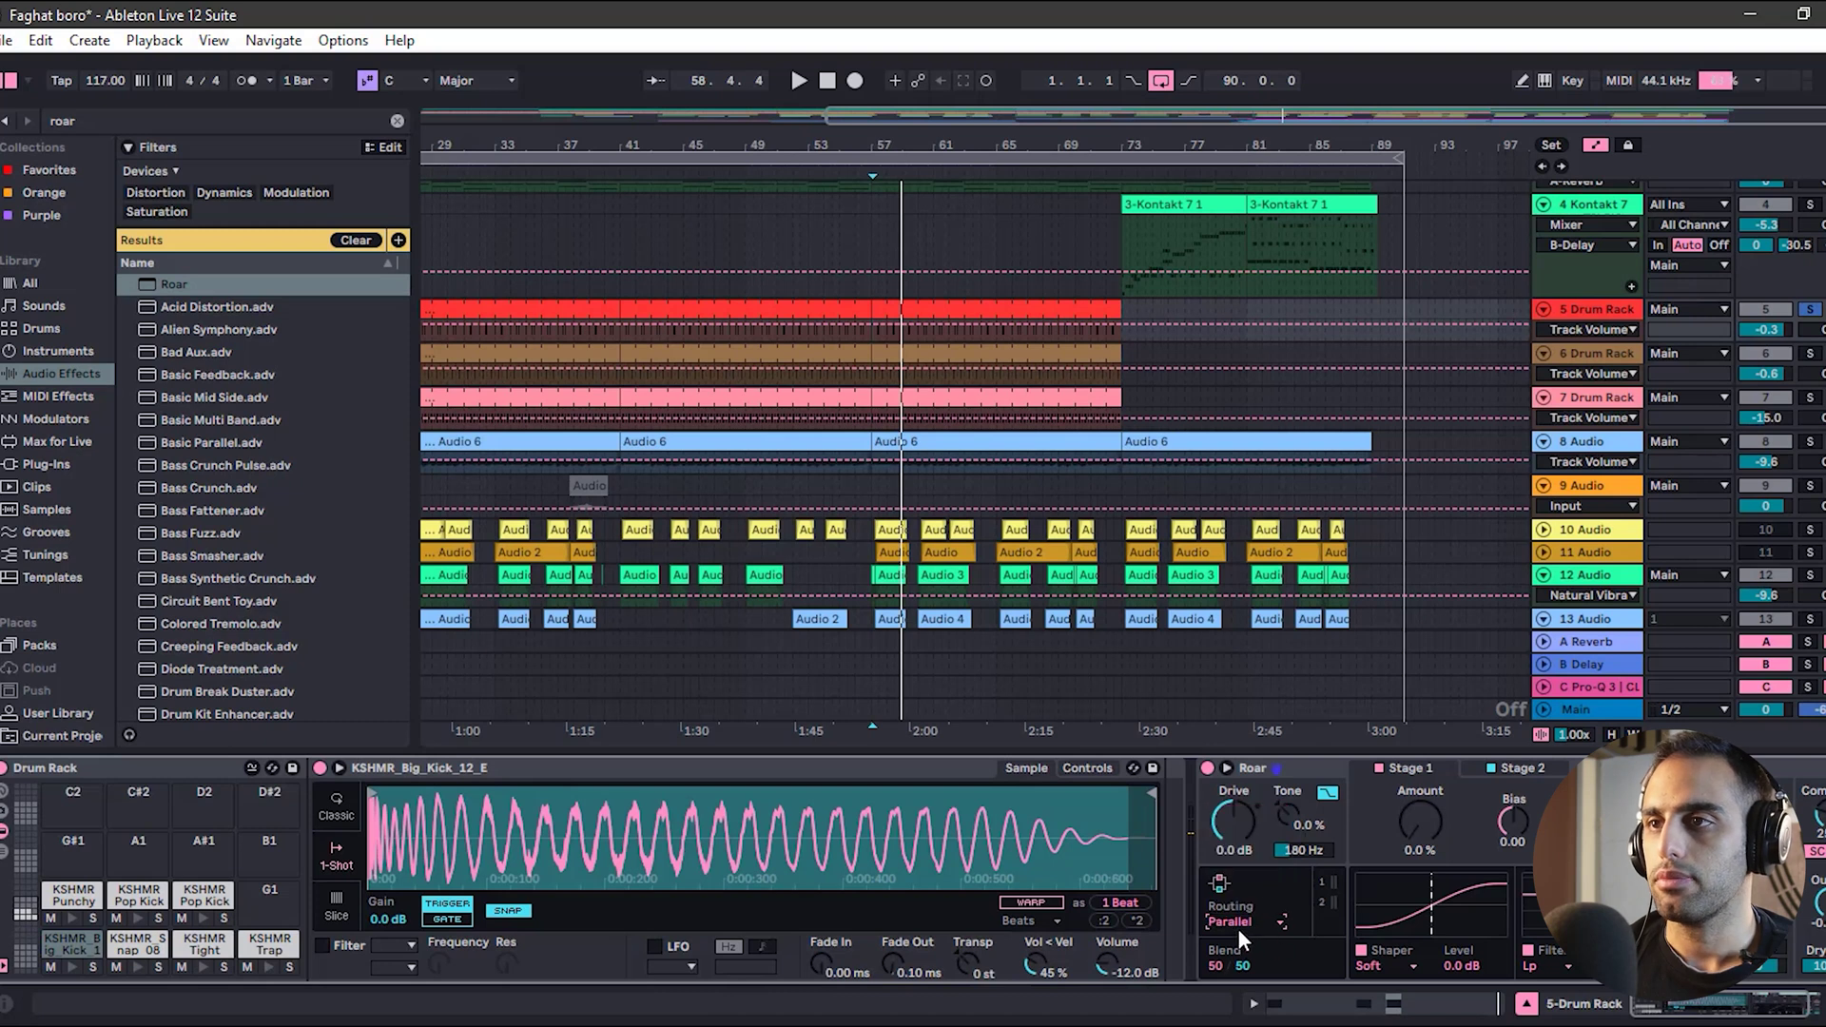
left_click(1237, 924)
left_click(1248, 869)
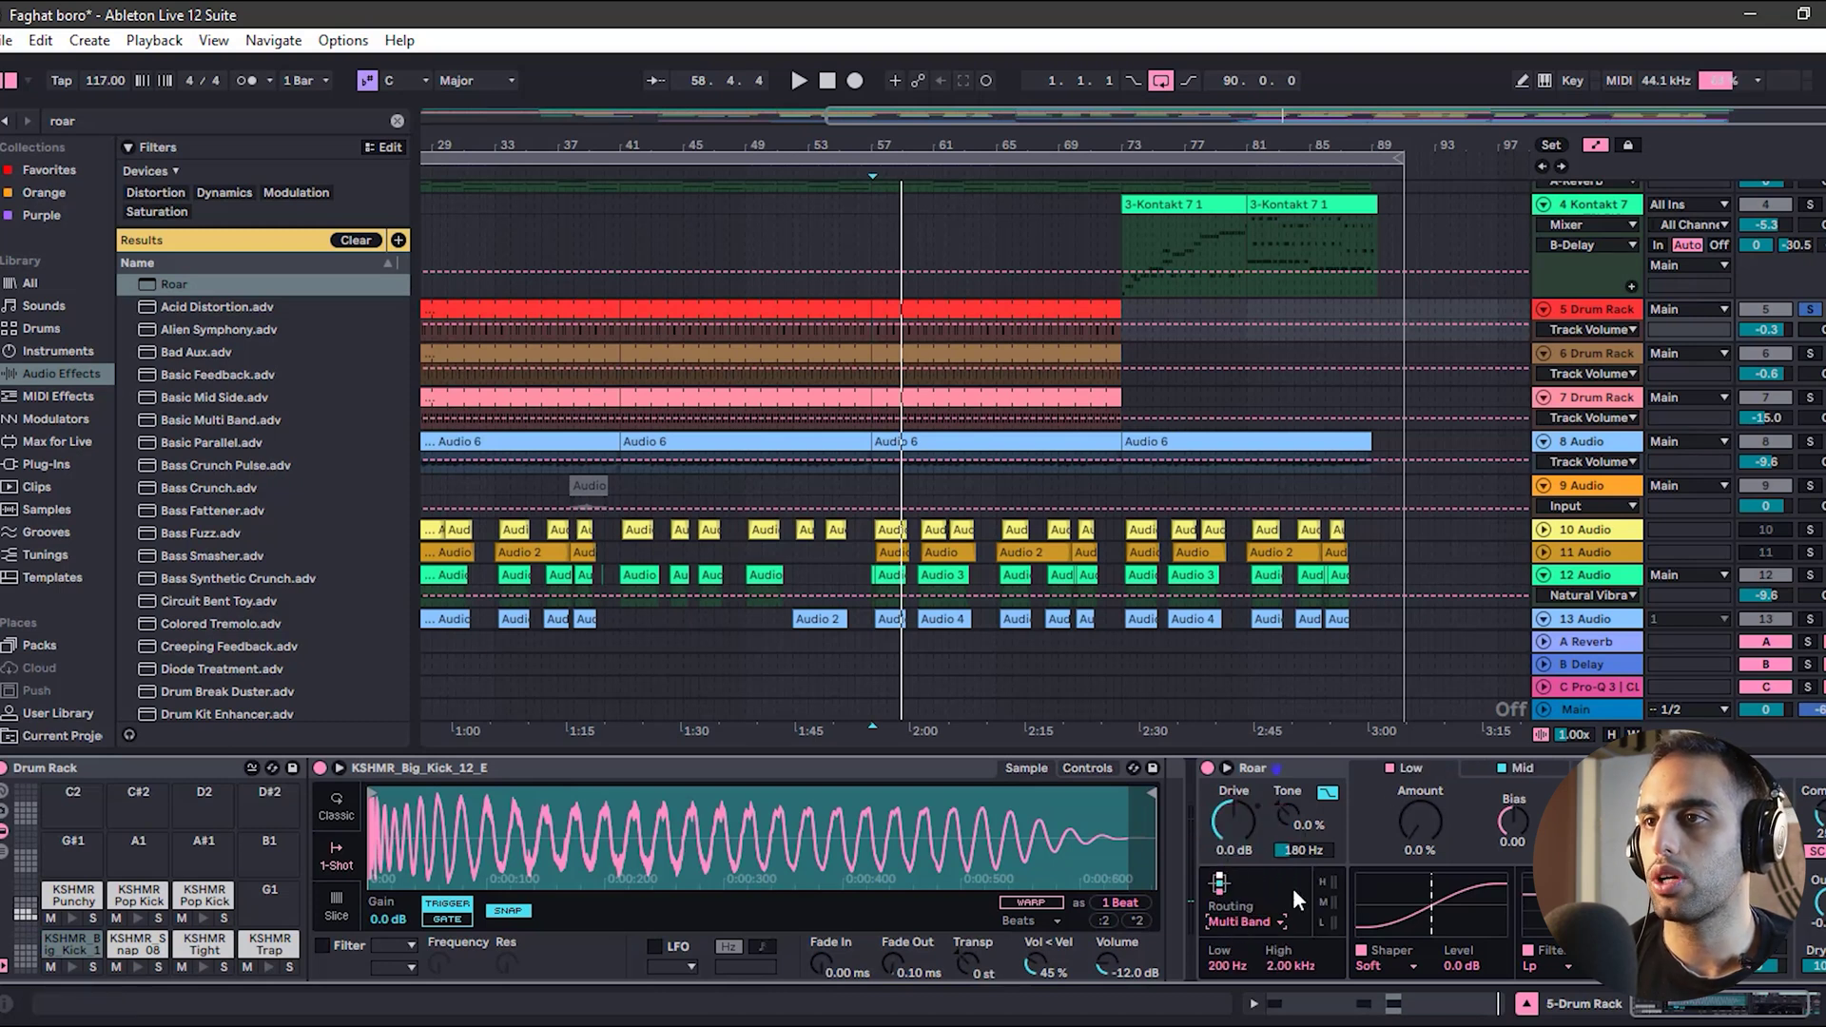
left_click(1254, 921)
left_click(1253, 851)
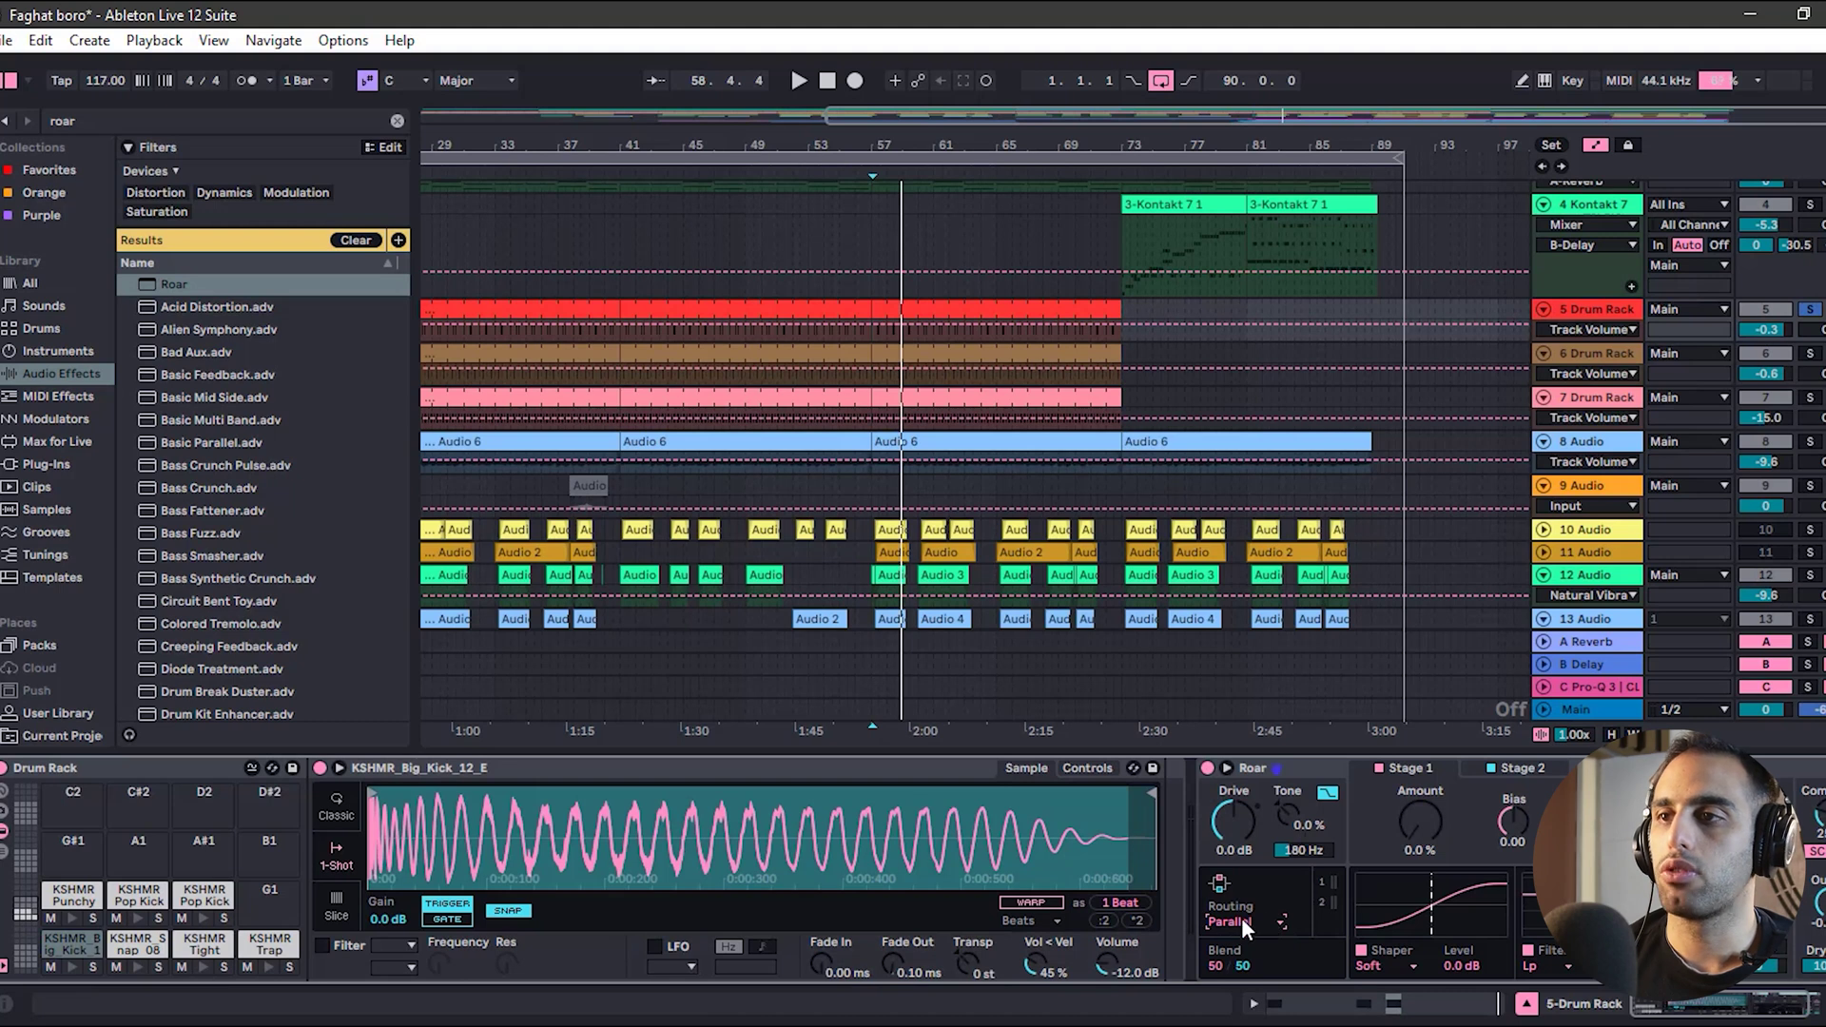
left_click(1222, 966)
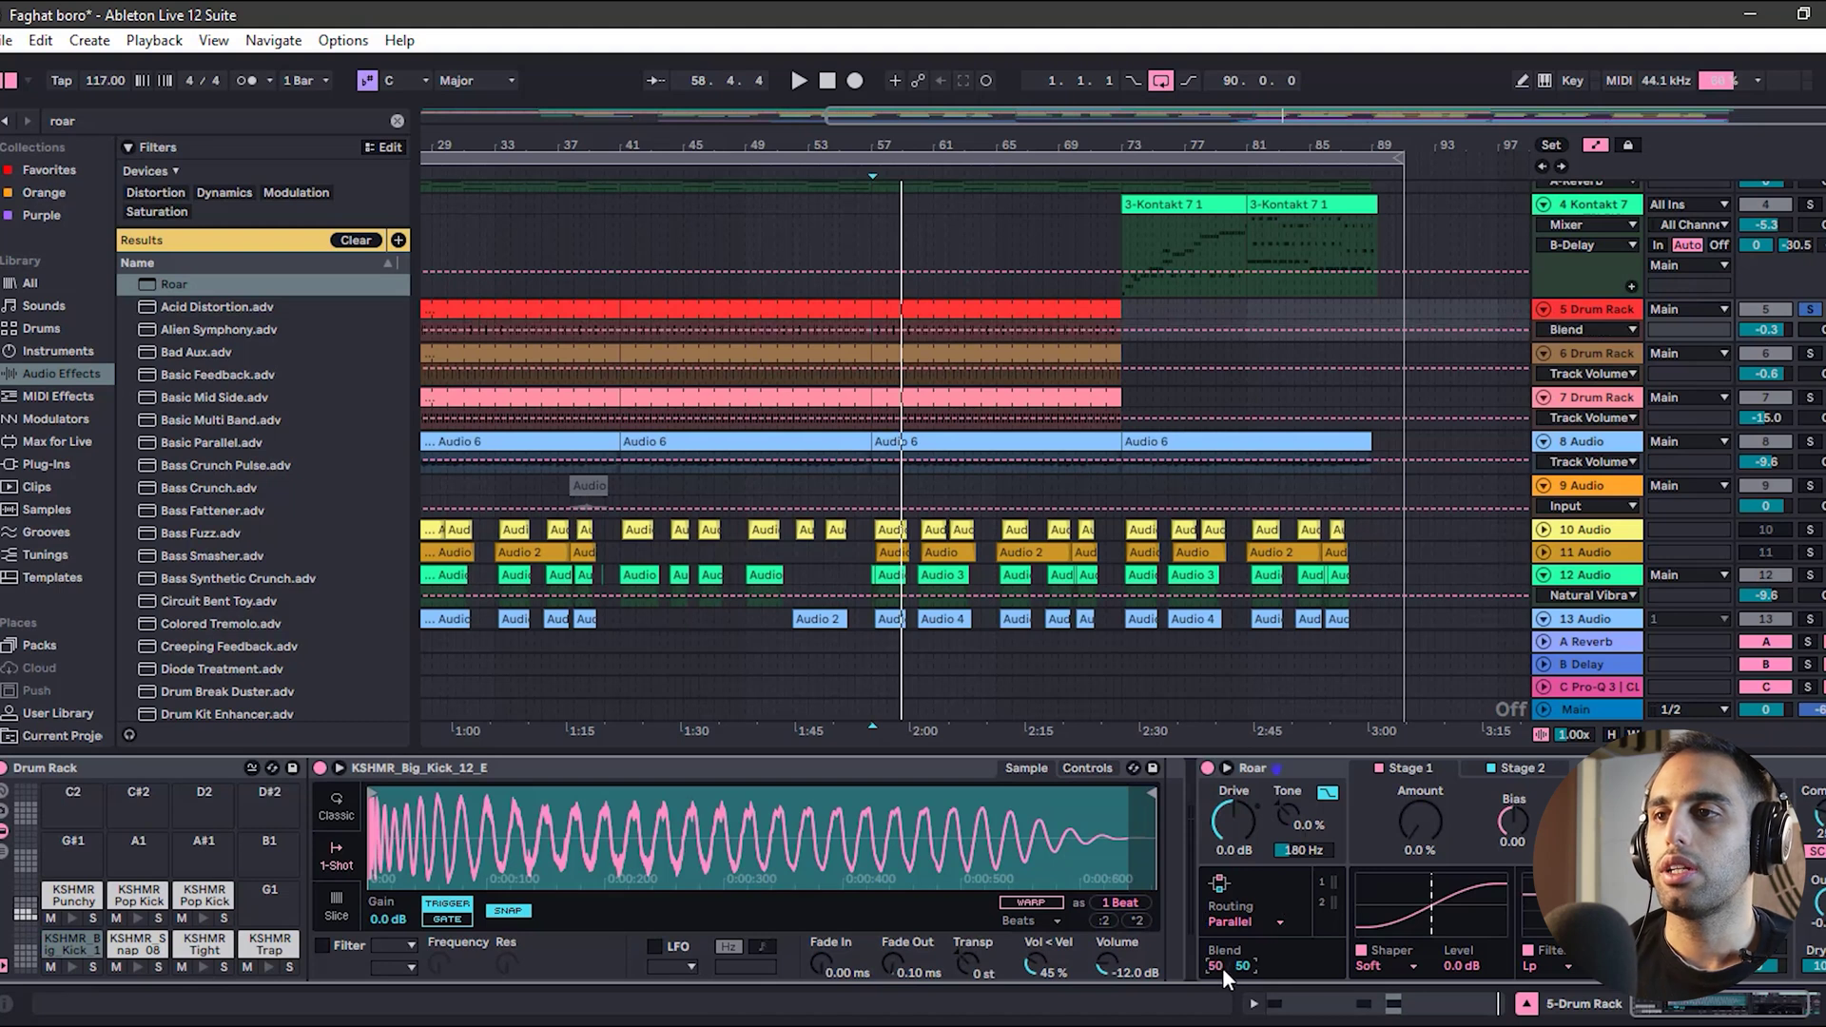
left_click_drag(1241, 968, 1241, 989)
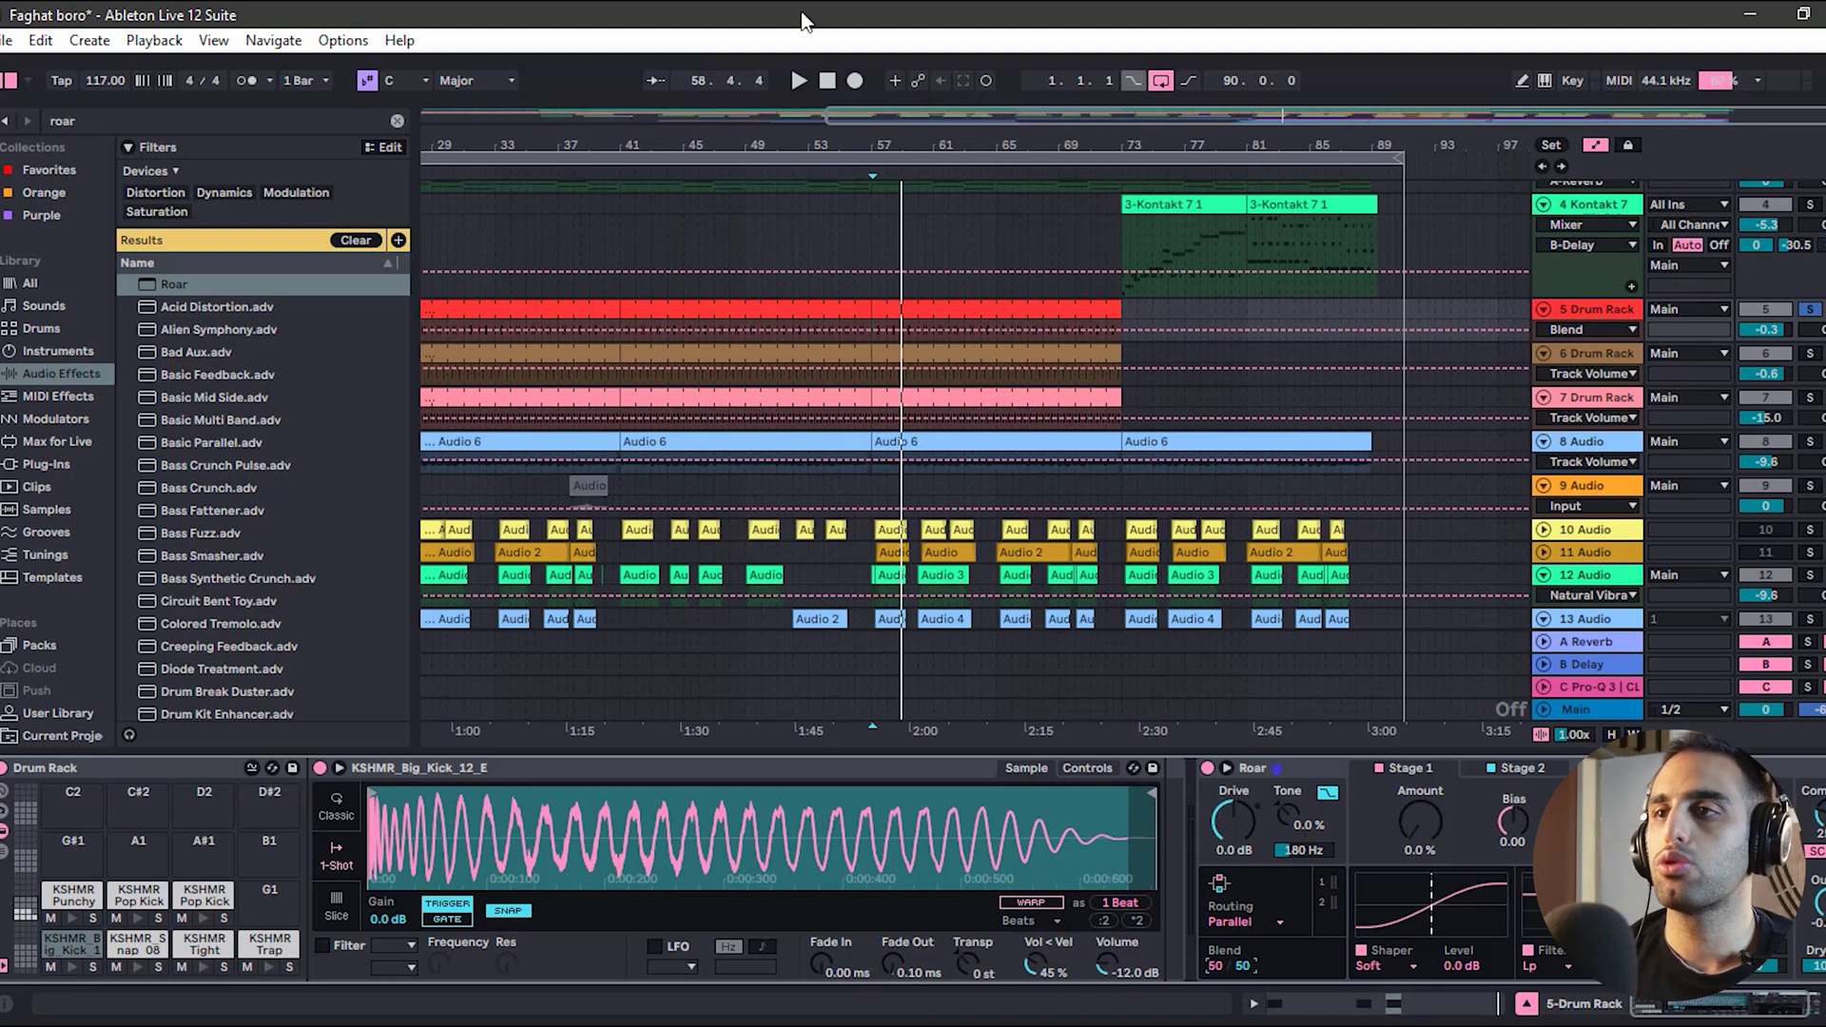
- Raise Roar's drive to 23 dB while the arrangement plays, and stop playback
left_click(799, 80)
left_click_drag(1234, 820, 1233, 765)
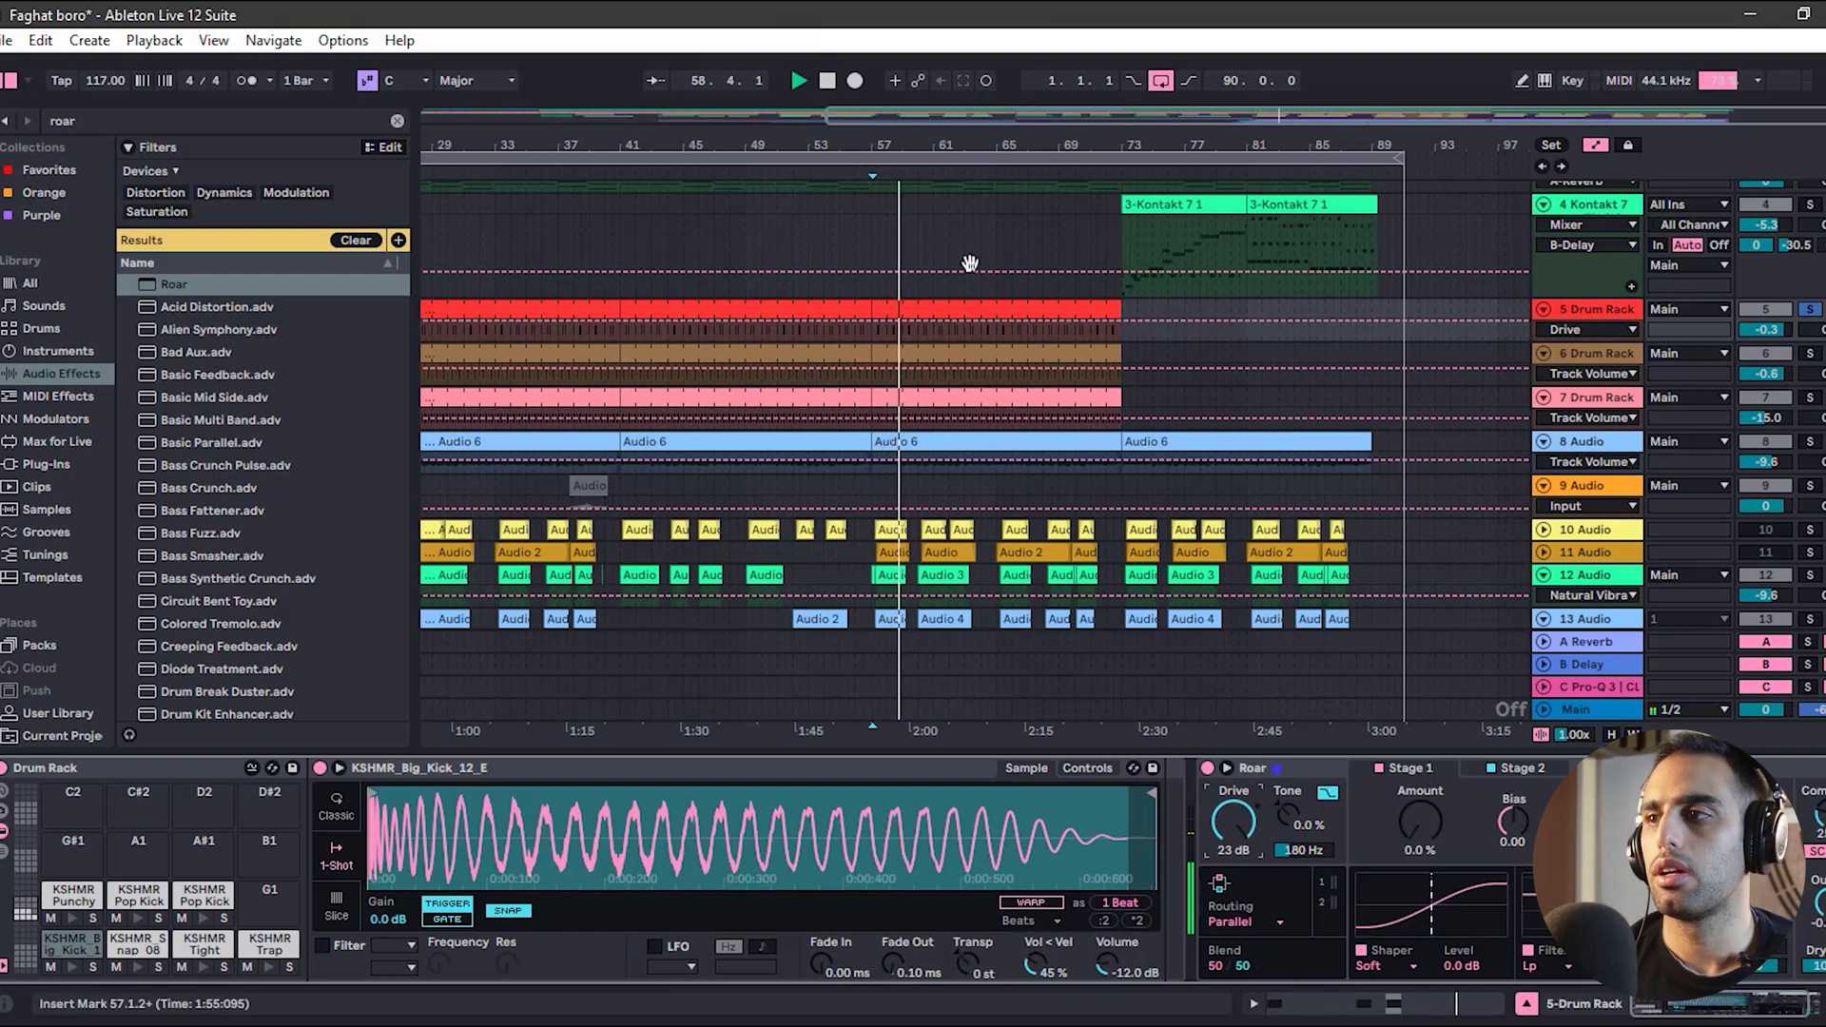
left_click(826, 80)
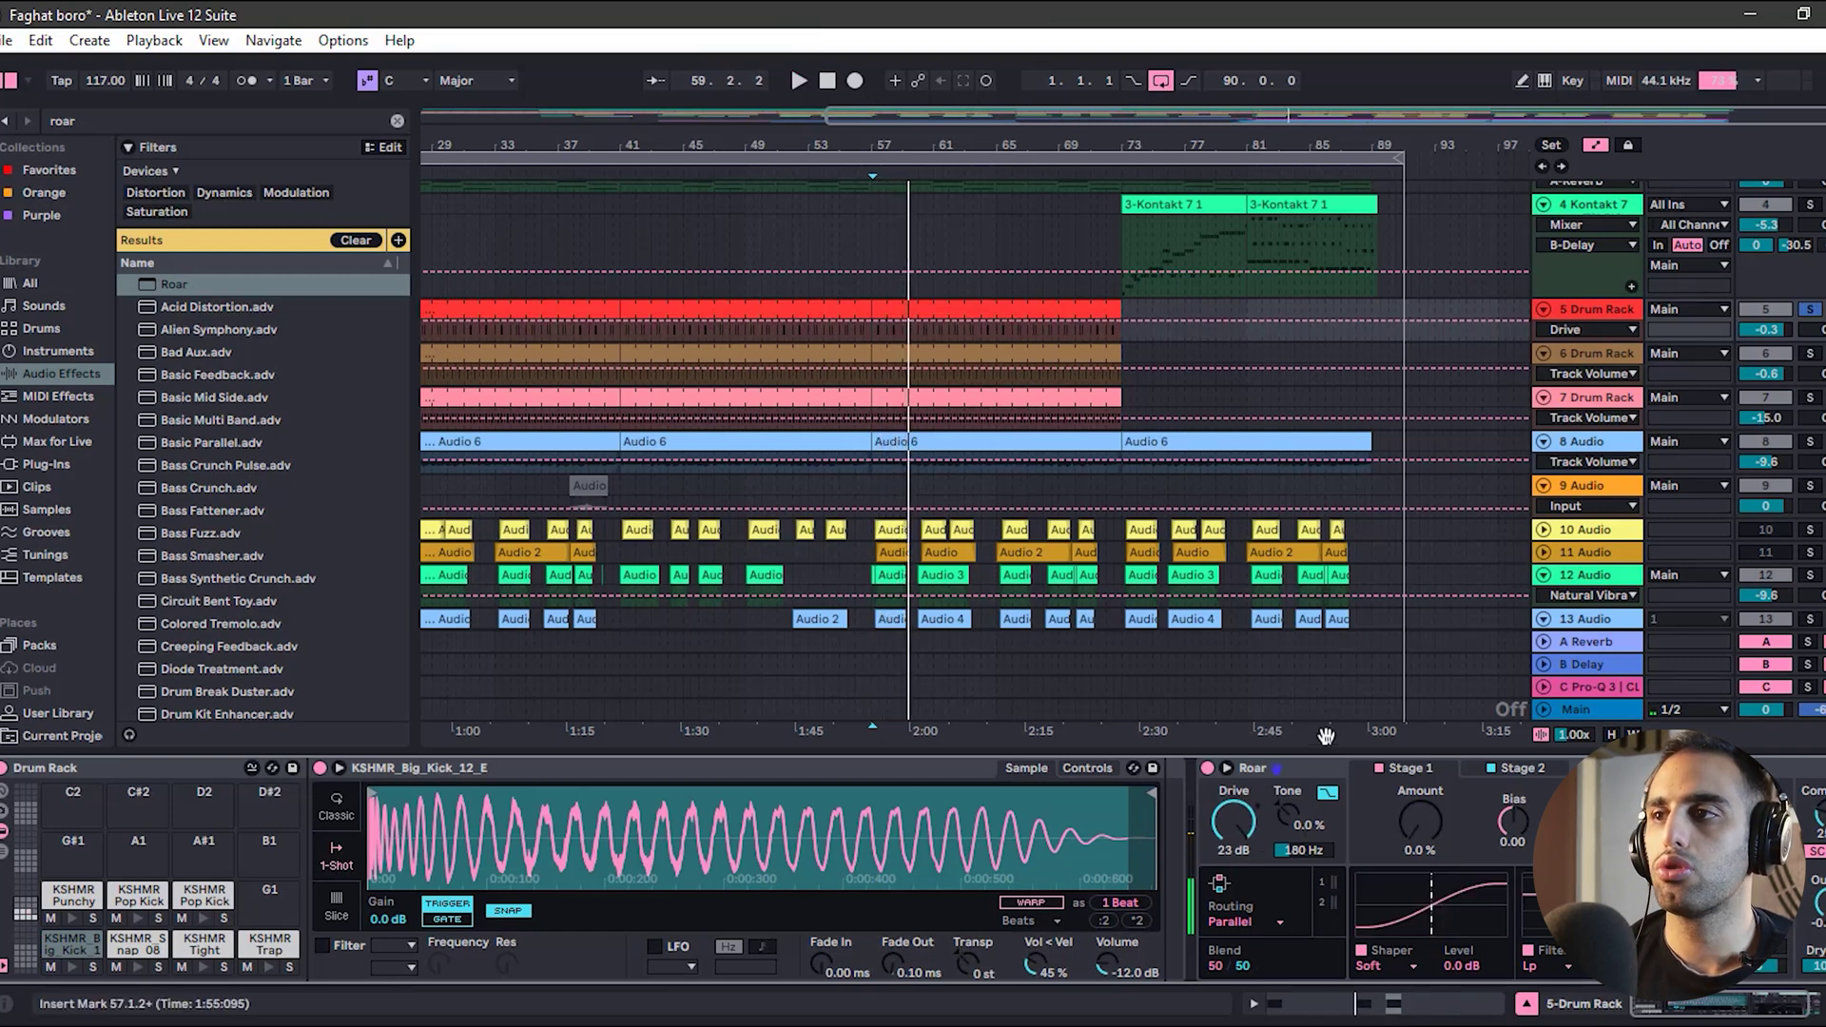
- Expand Roar to its full view with the modulation matrix and set the routing to Multi Band
left_click(1227, 768)
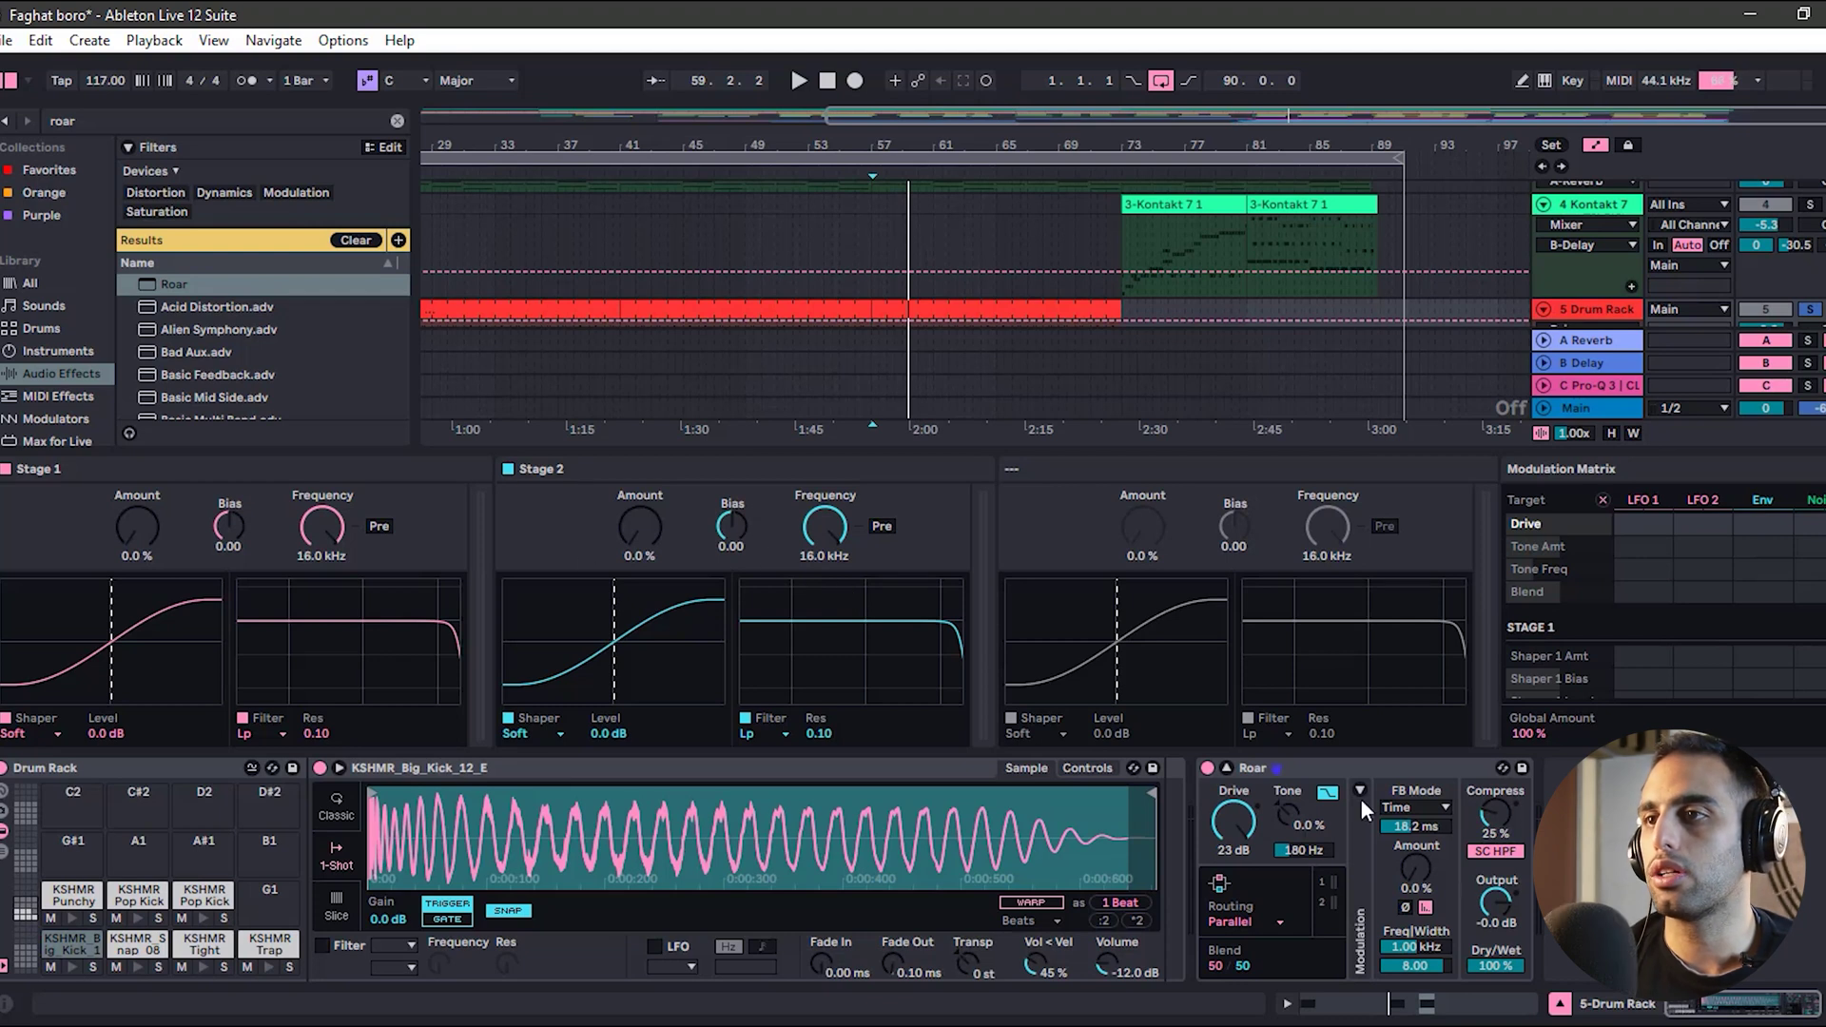
left_click(1236, 922)
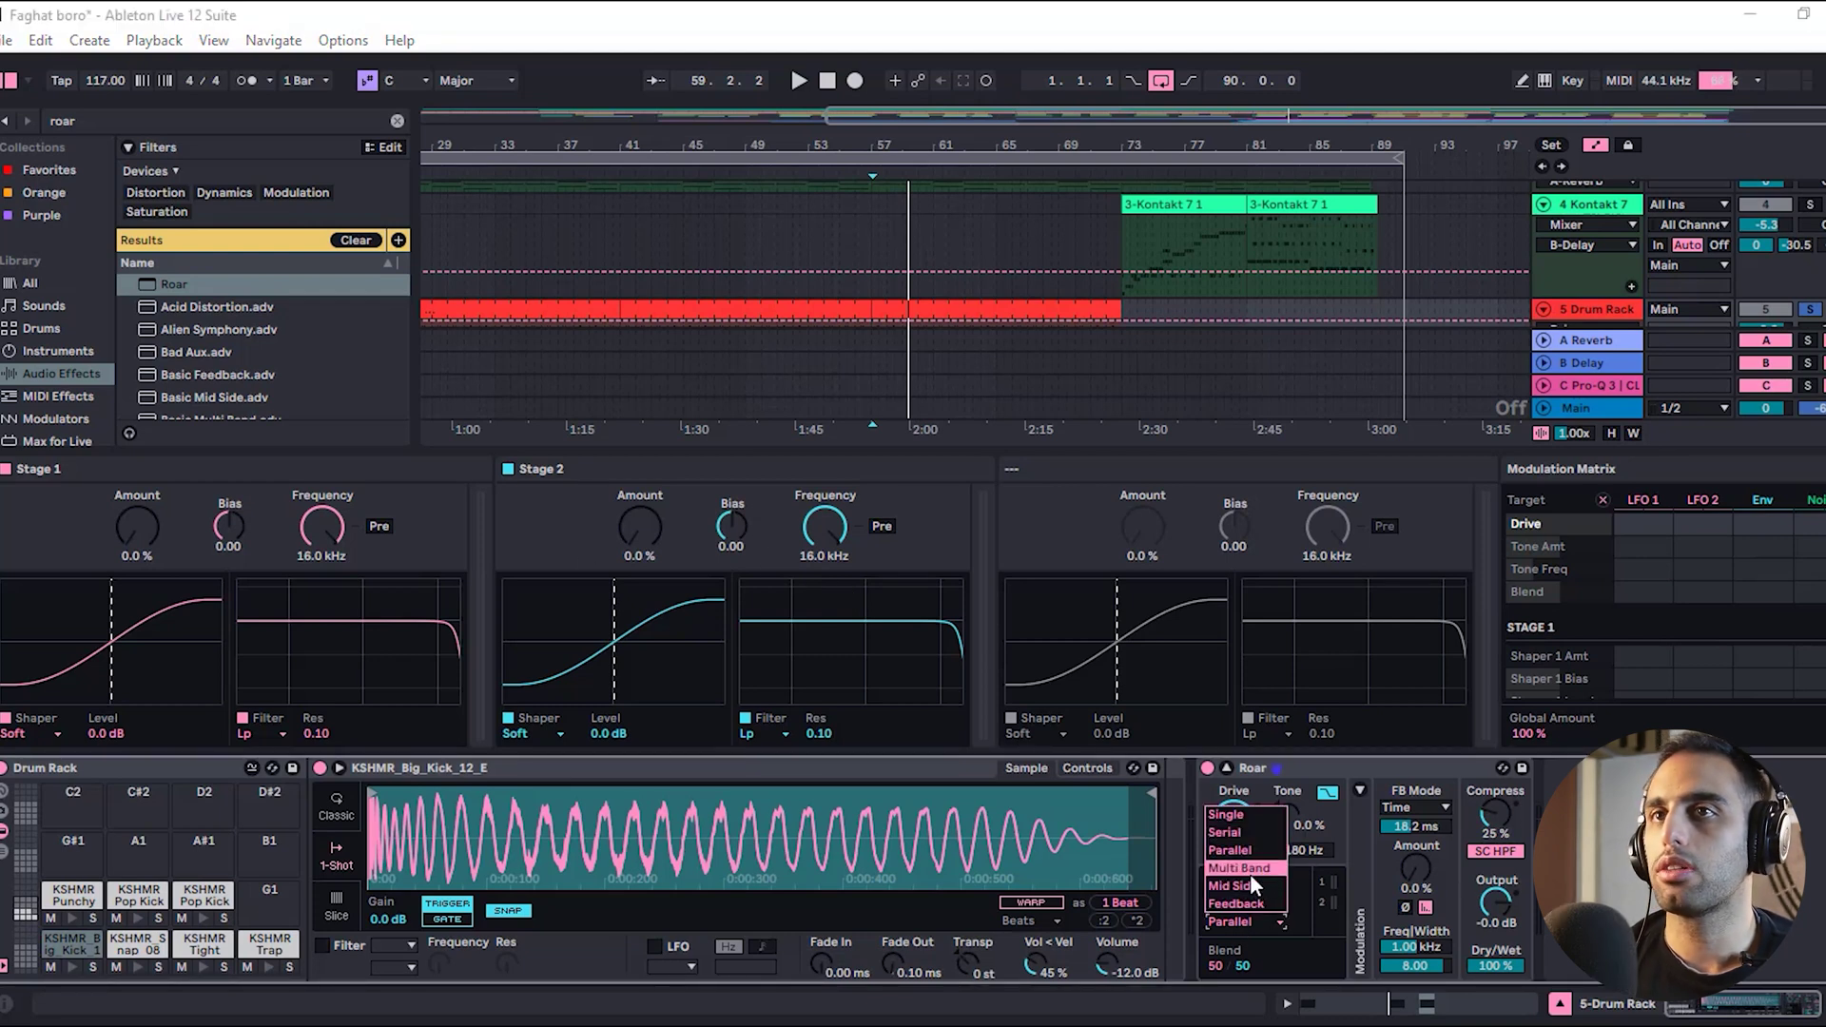
left_click(1249, 869)
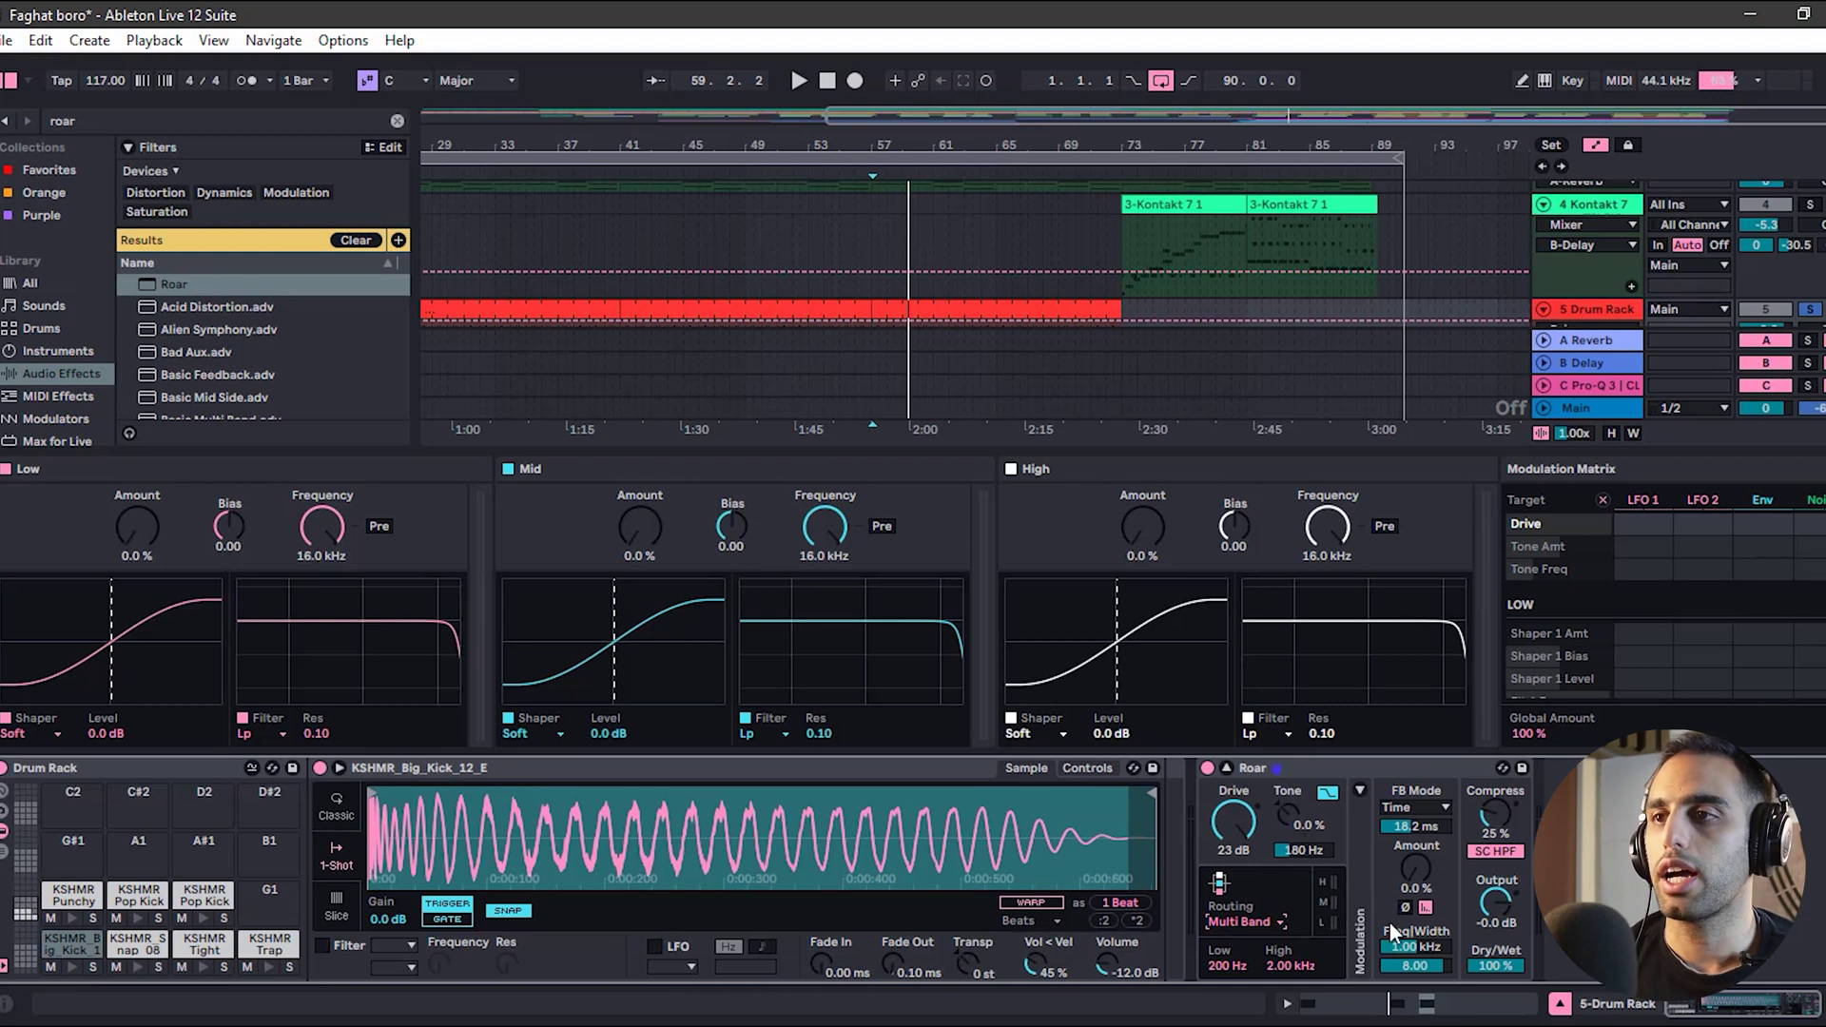
- Change Roar's routing to Mid Side
left_click(1241, 922)
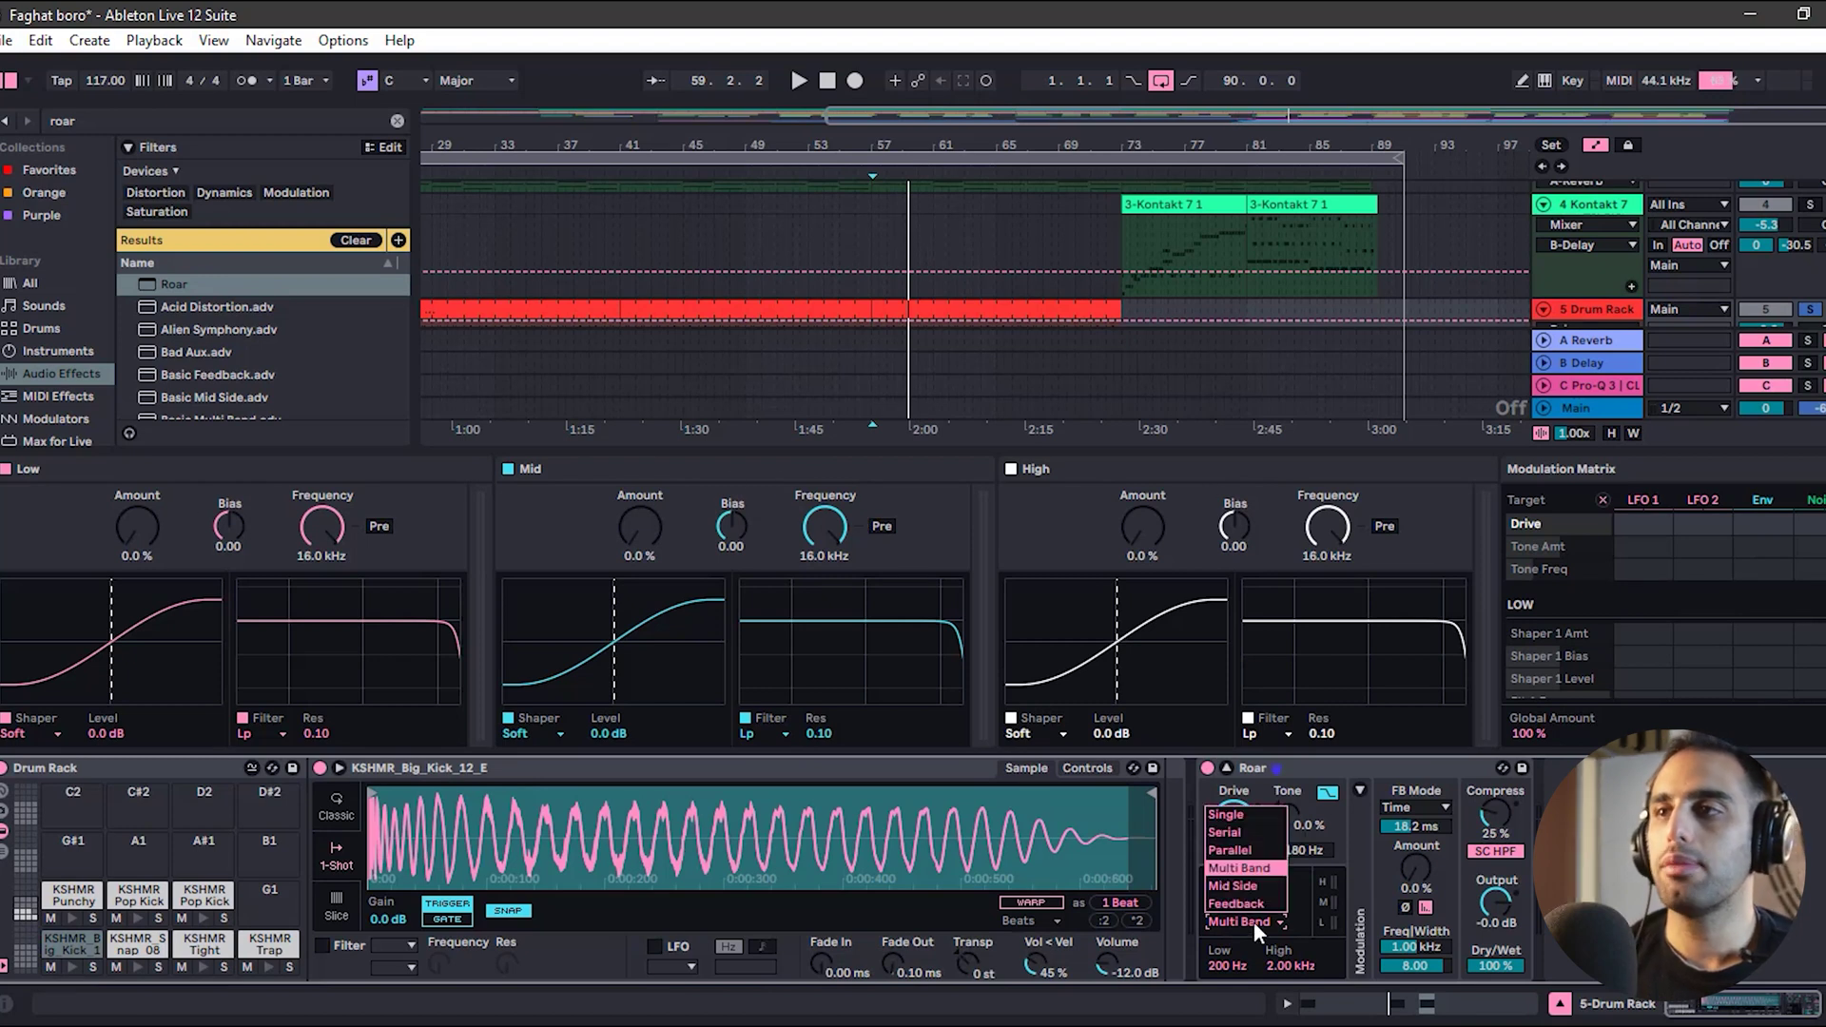
left_click(1240, 884)
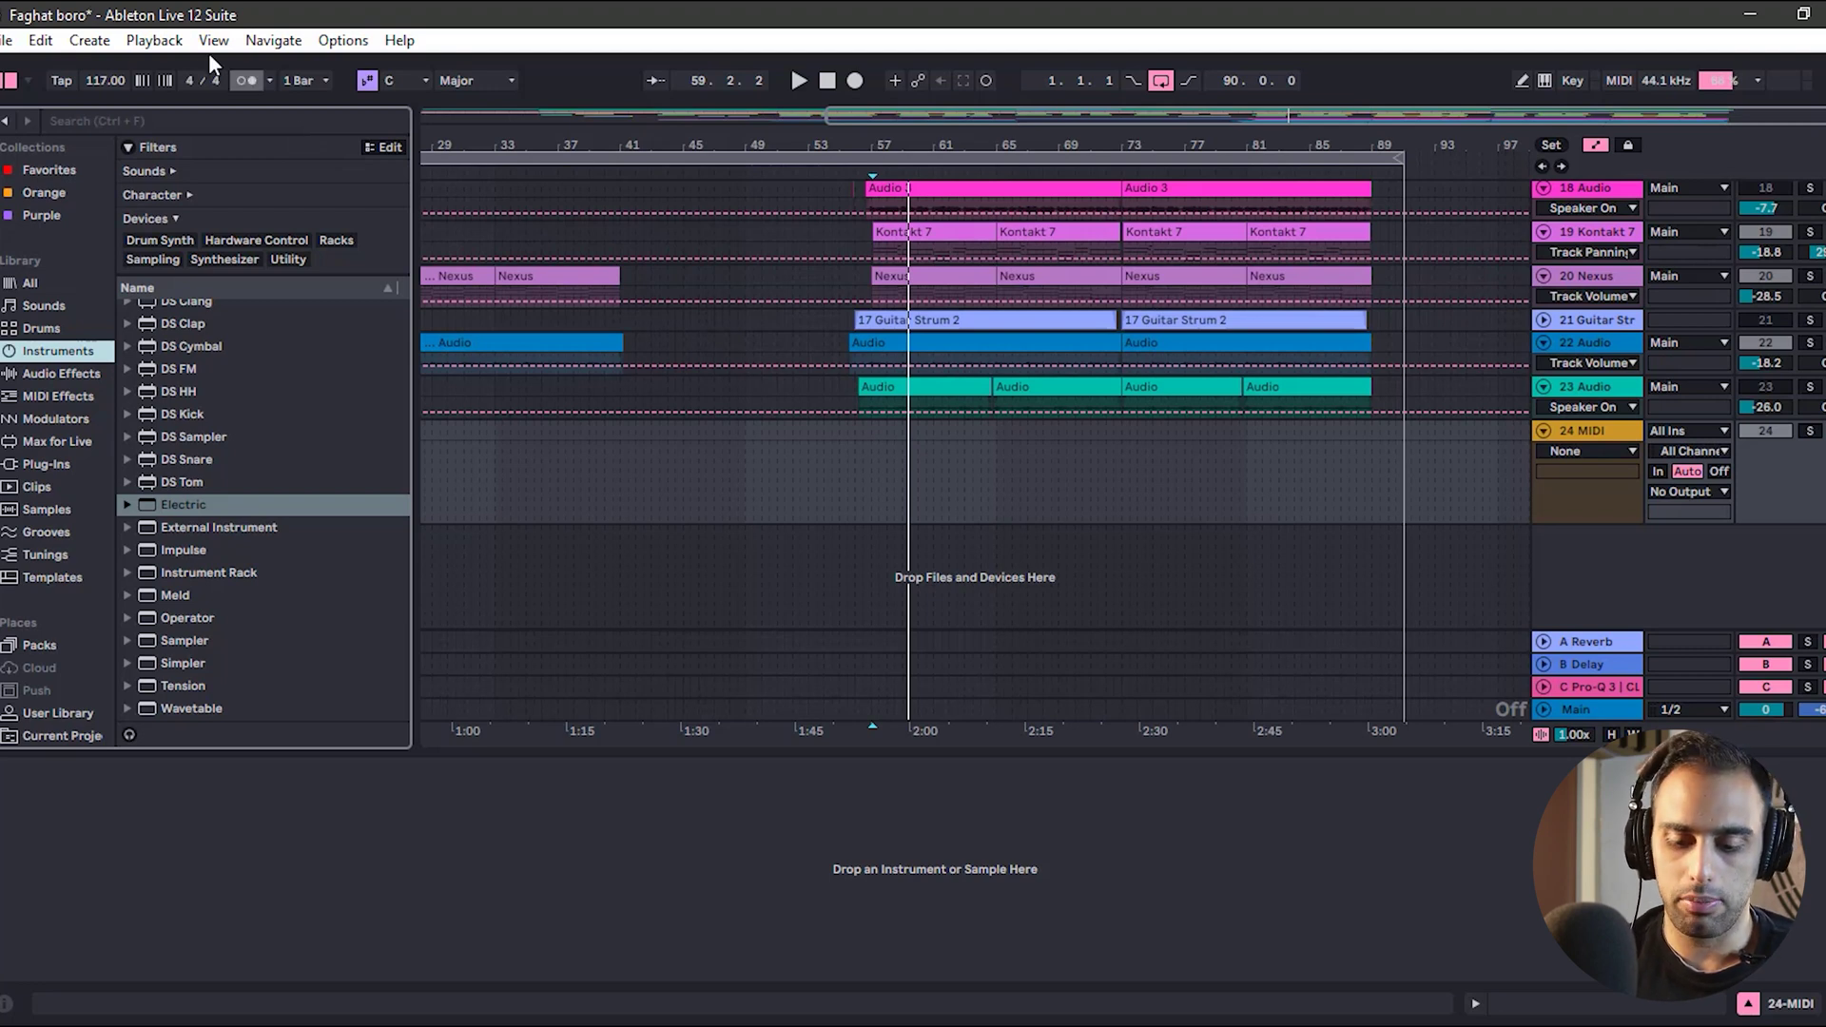
- Search the instruments for meld and load the Meld instrument onto MIDI track 24
left_click(108, 112)
type("mel")
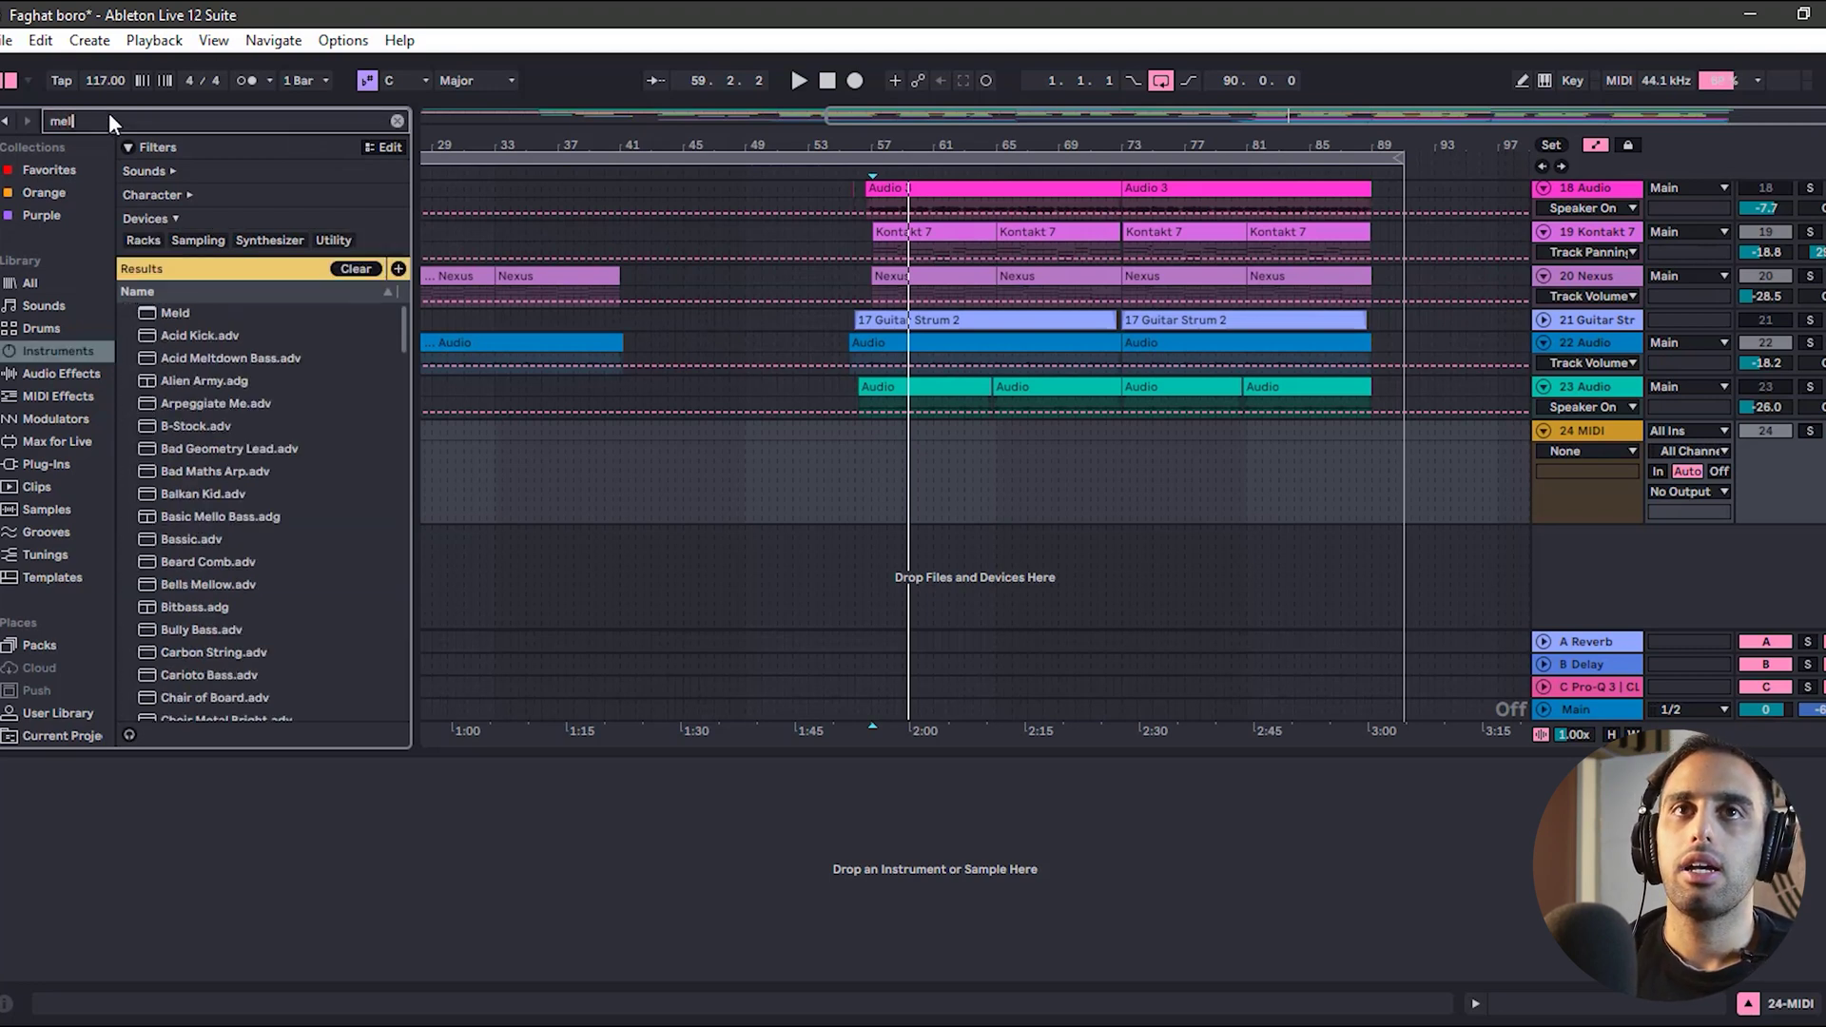
type("d")
left_click(200, 317)
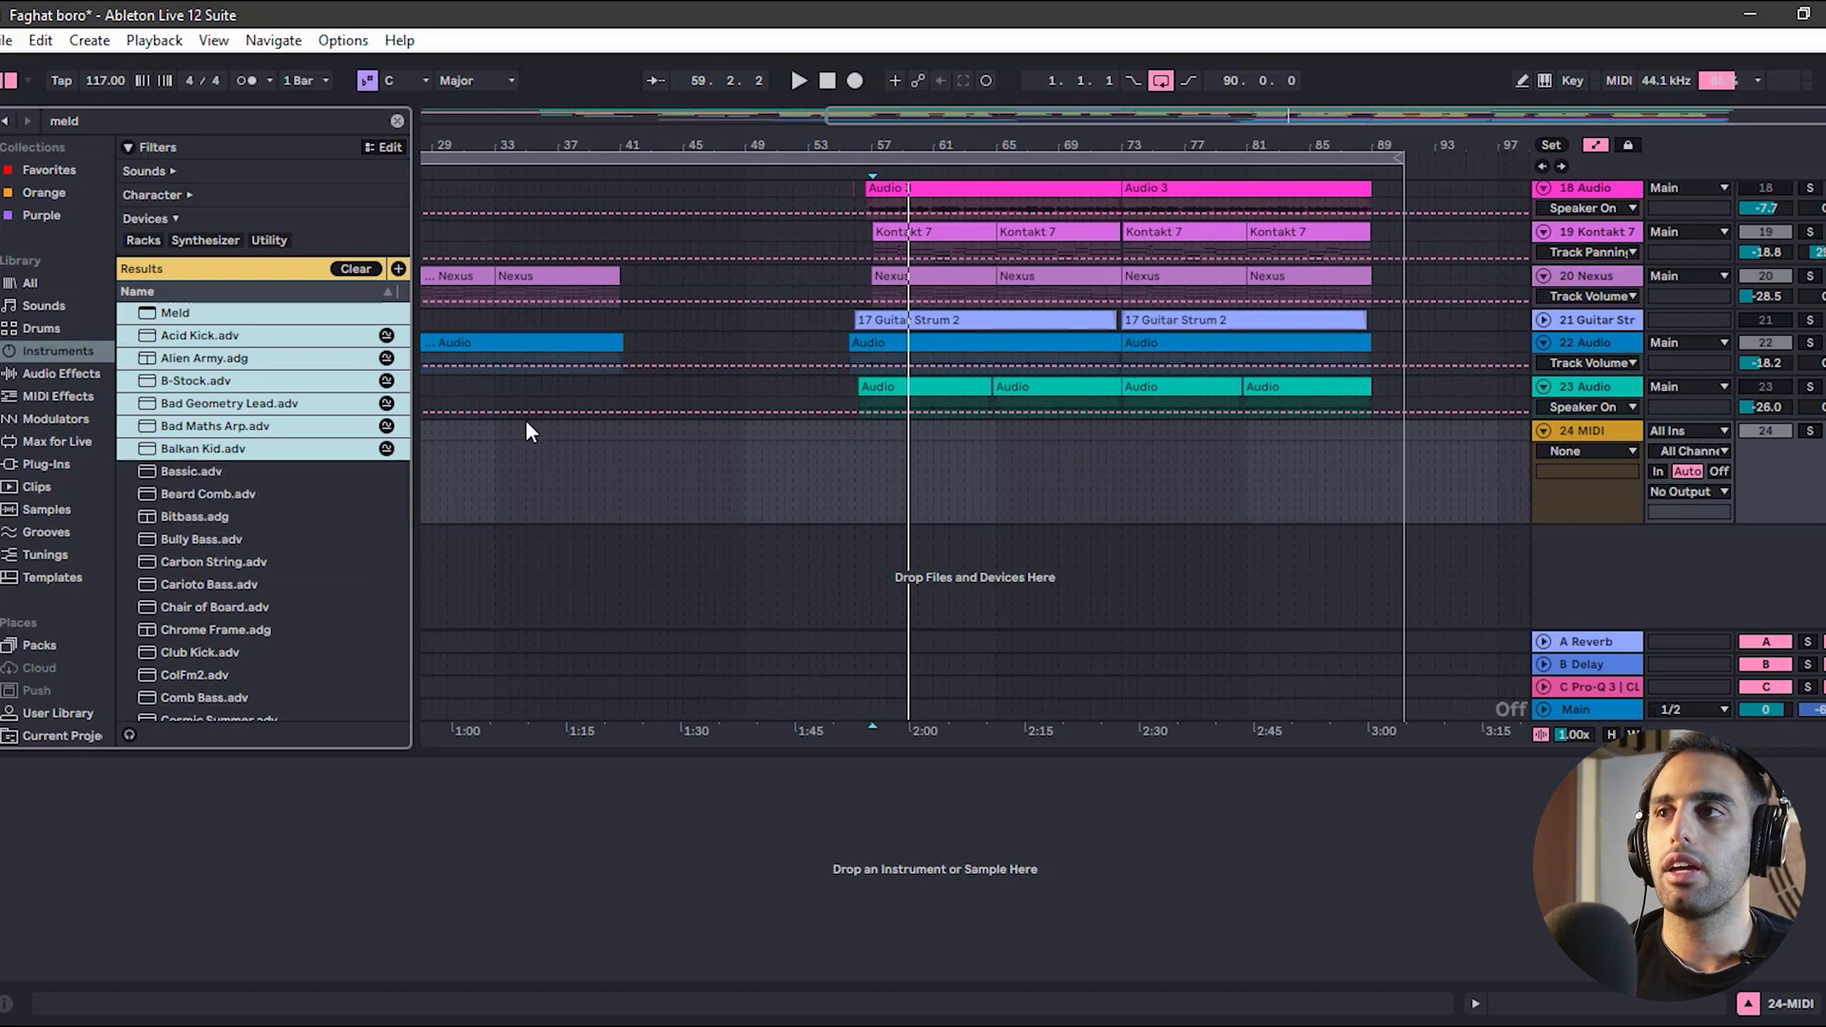
key("Return")
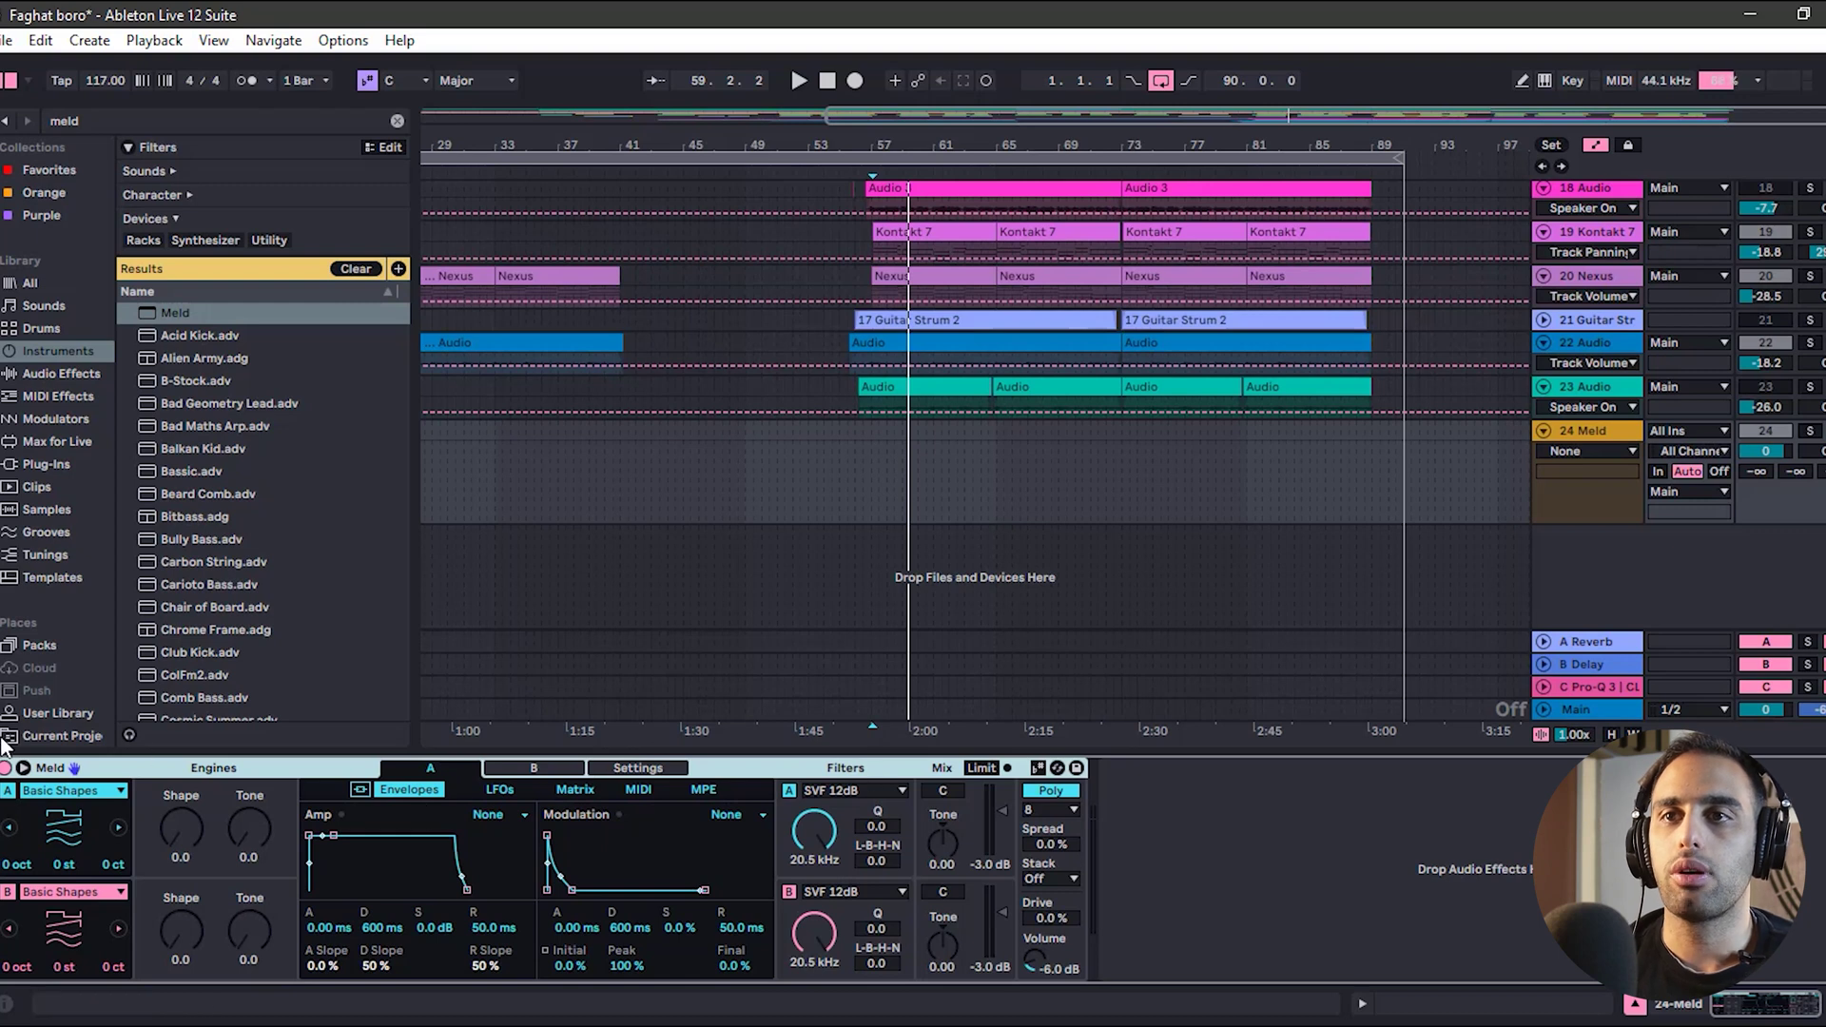
- Load the B-Stock.adv preset onto track 24 and open the synth's Settings page
left_click(188, 381)
left_click_drag(568, 849, 571, 852)
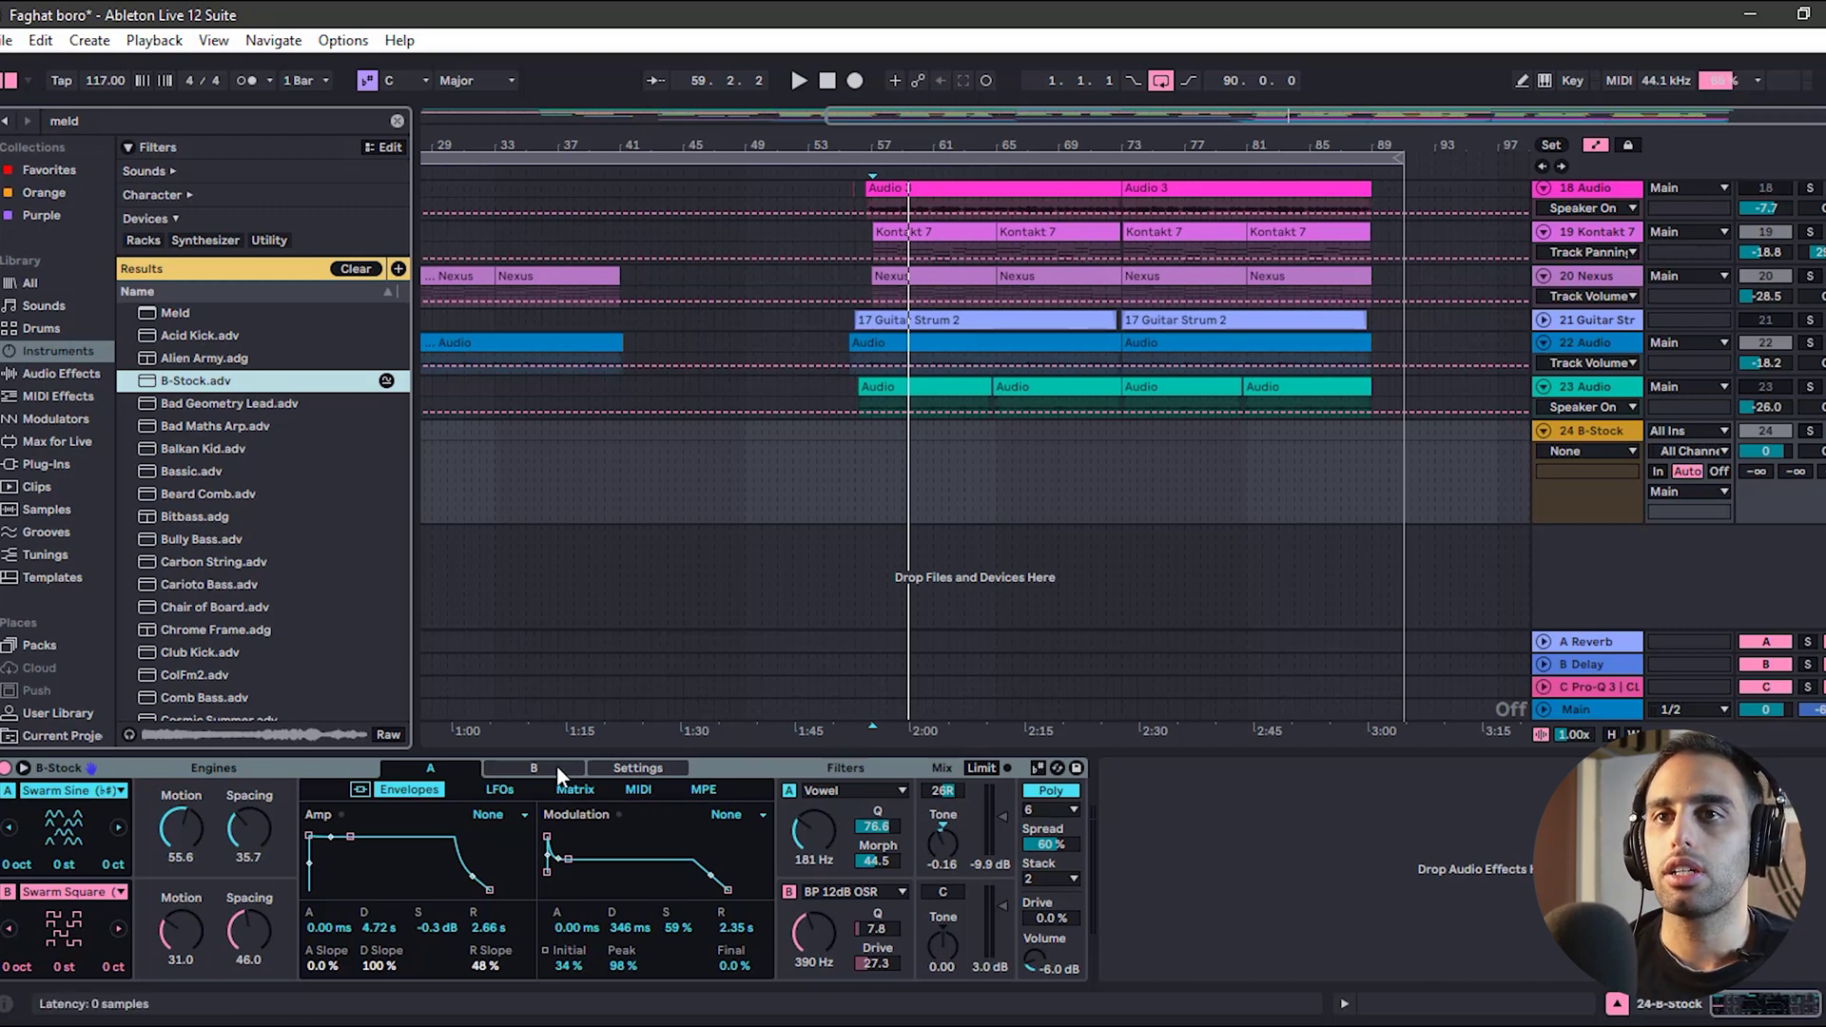
left_click(626, 767)
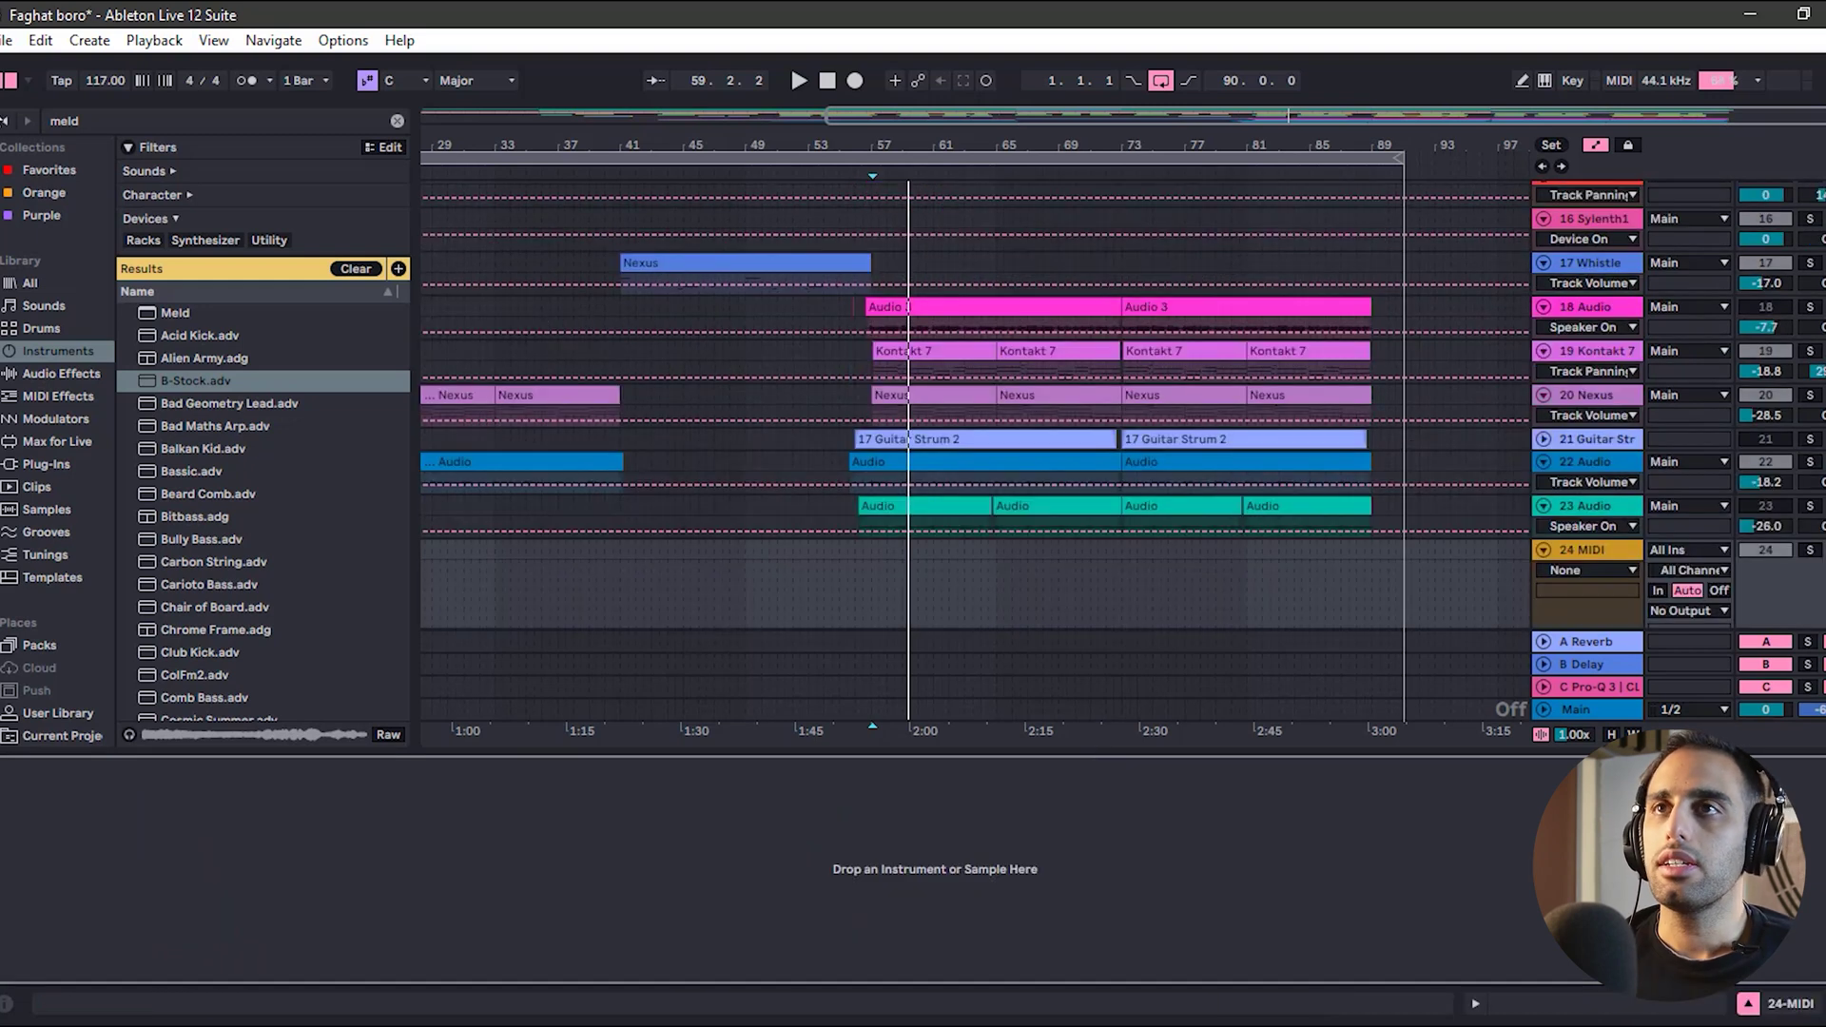
- Hide the browser and turn off solo on the 5 Drum Rack track
left_click(7, 81)
scroll(1013, 342, "up", 1)
scroll(1312, 399, "up", 10)
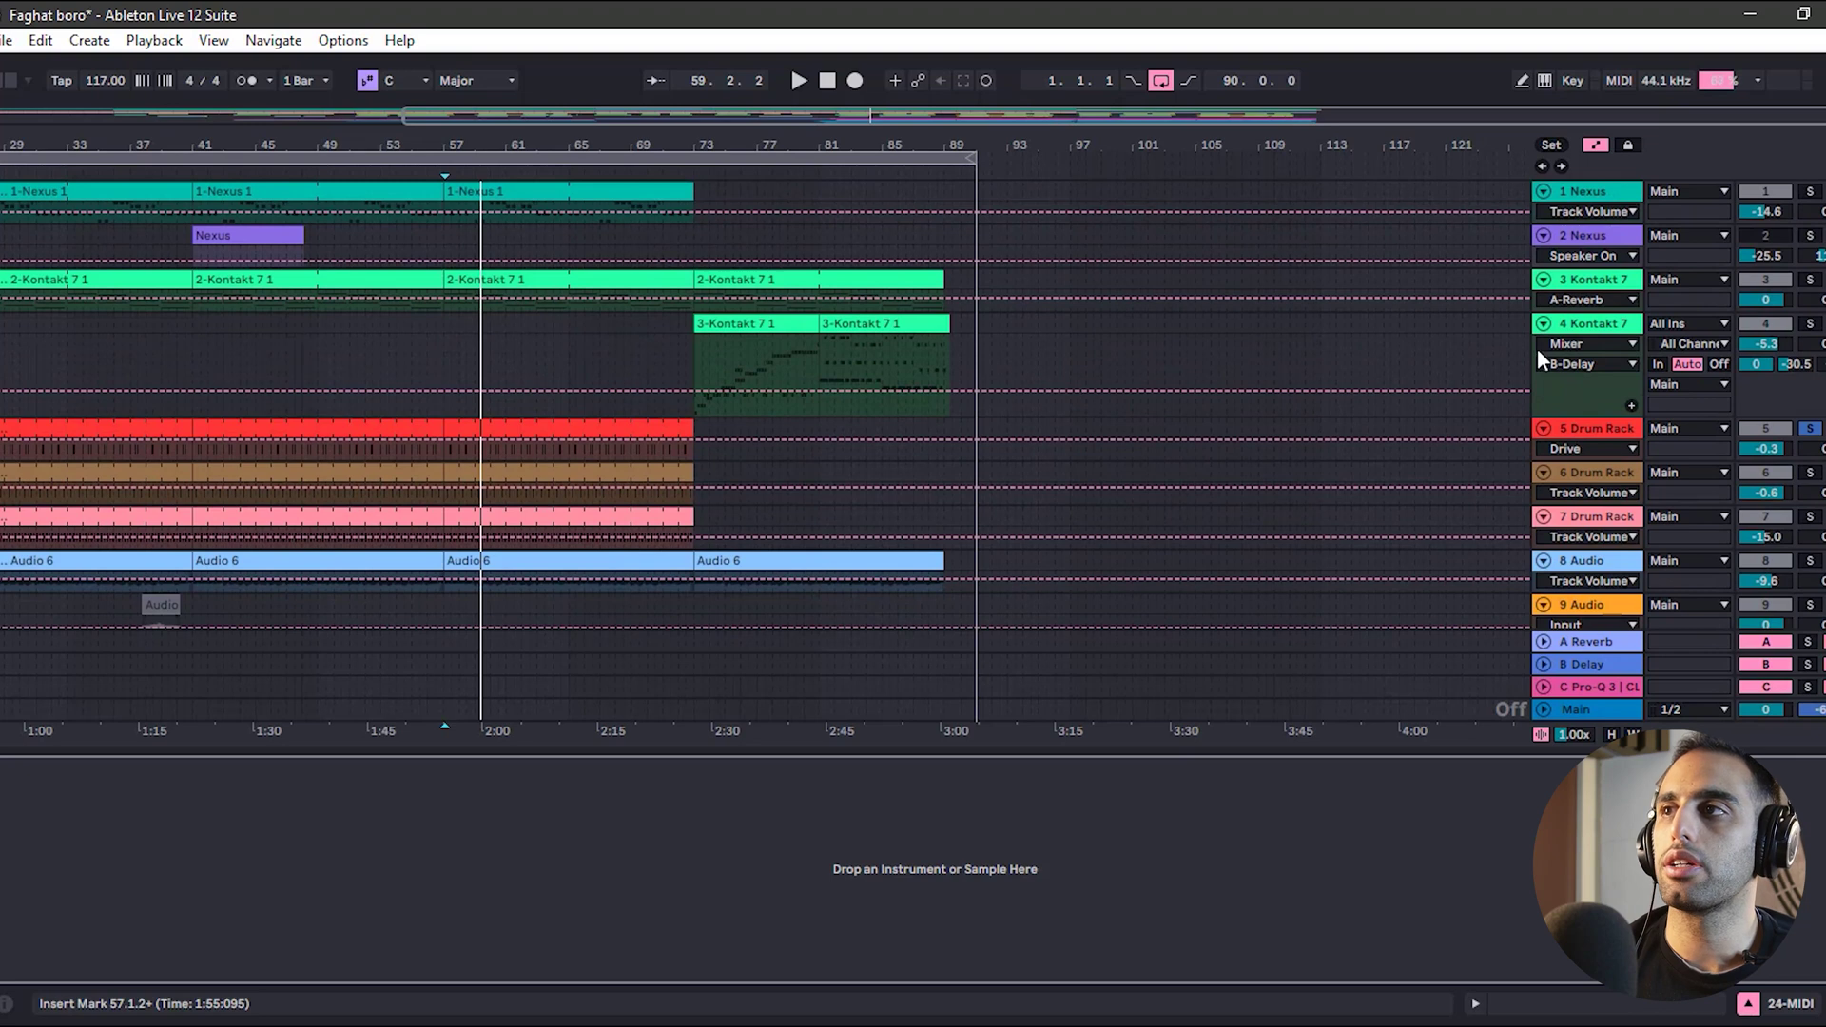
left_click(1810, 429)
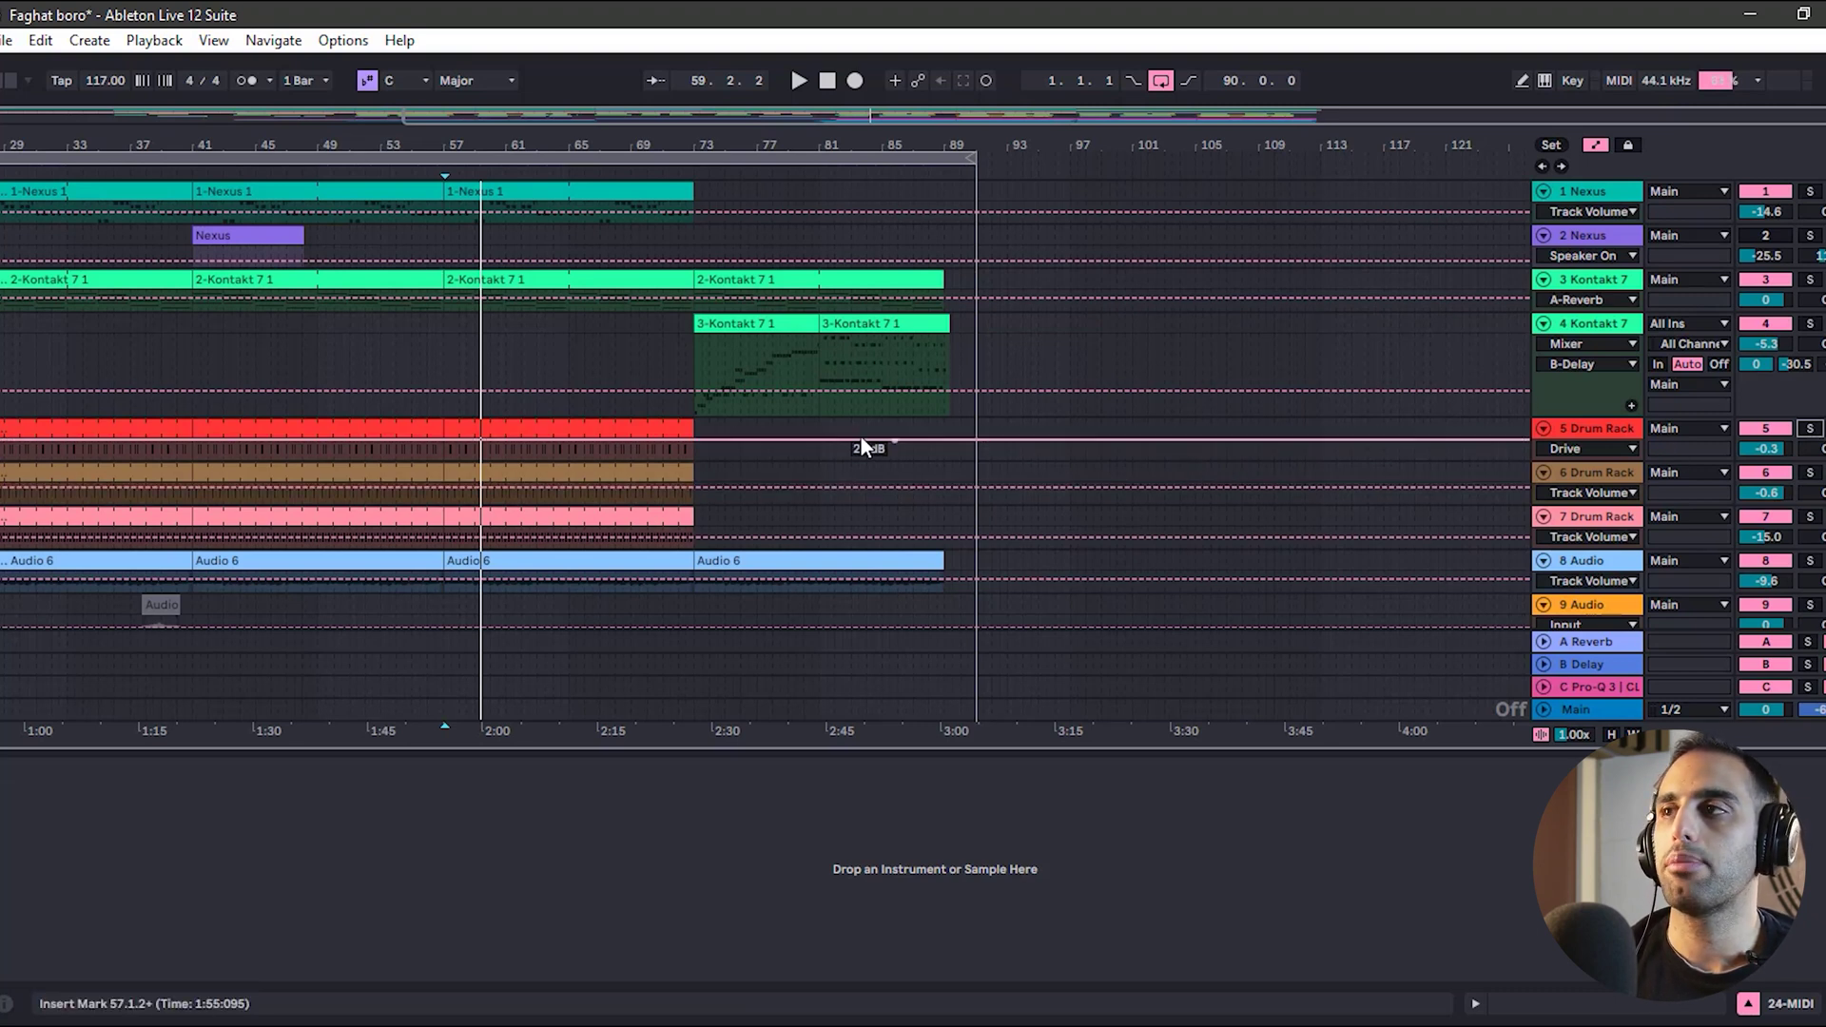
- Toggle solo on the 4 Kontakt 7 track, return to the start of the arrangement, and leave that track soloed
left_click(1621, 333)
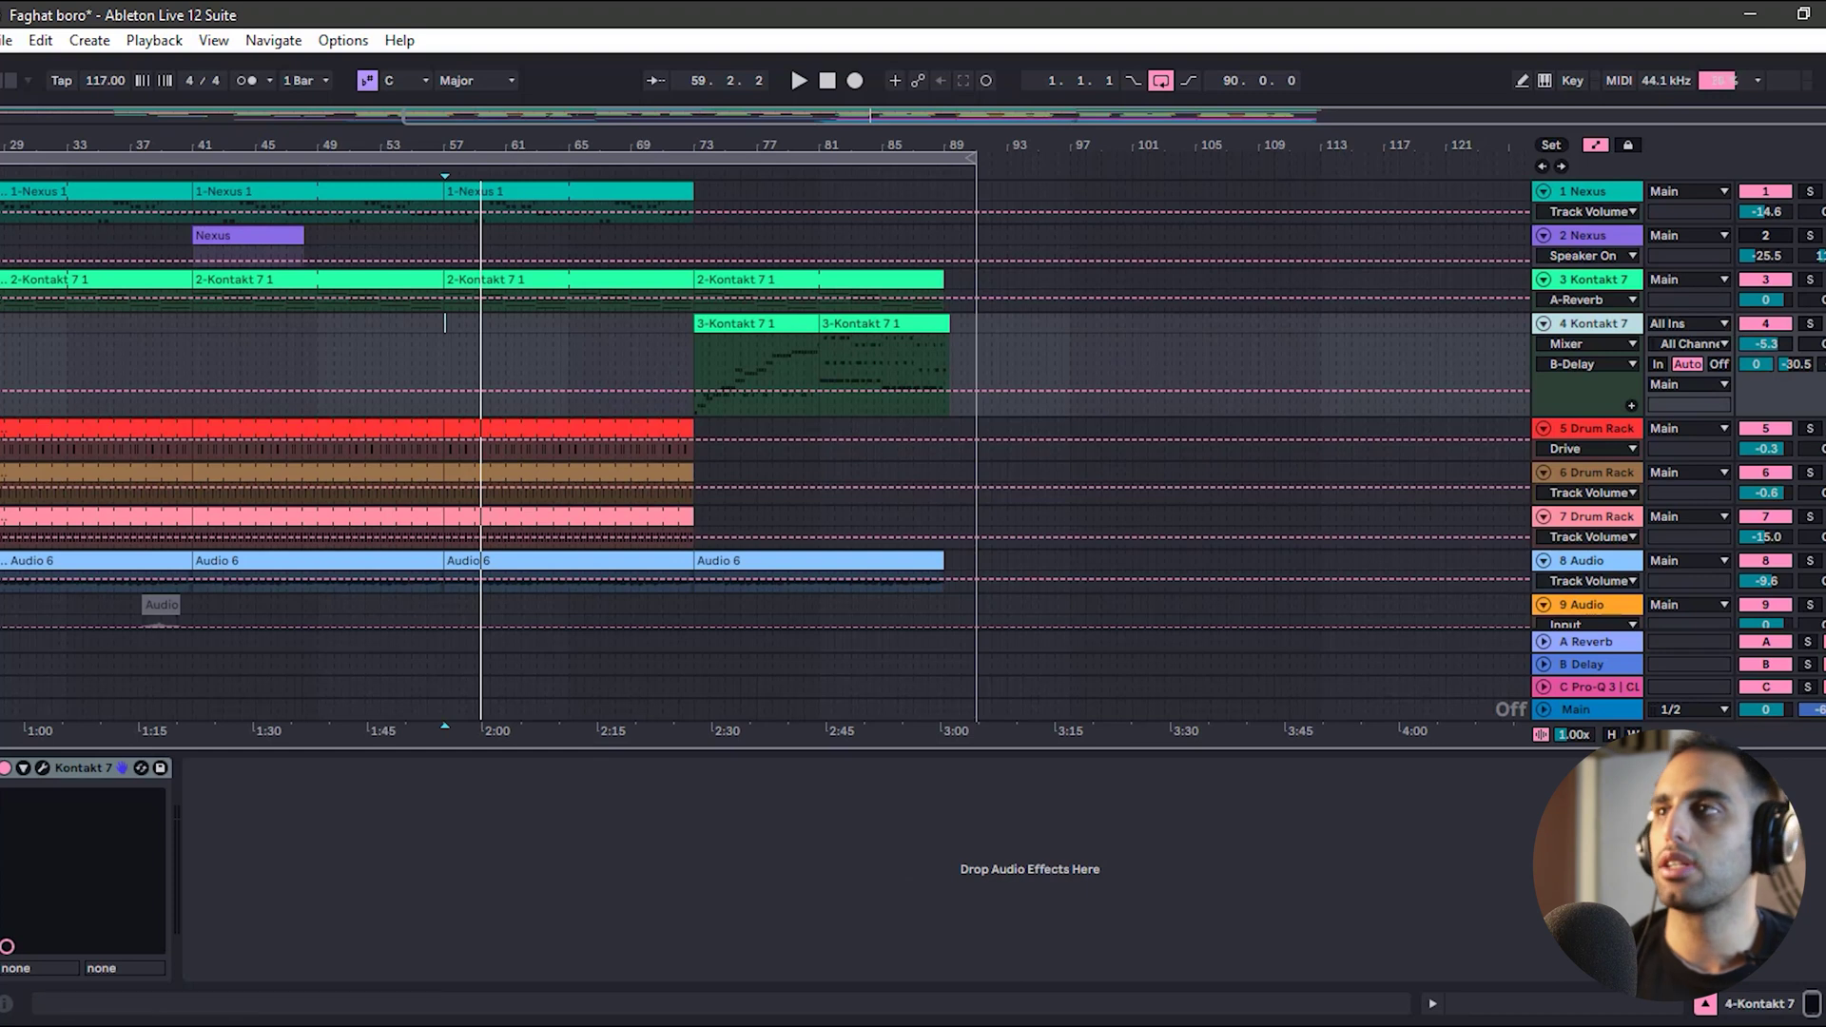
key("s")
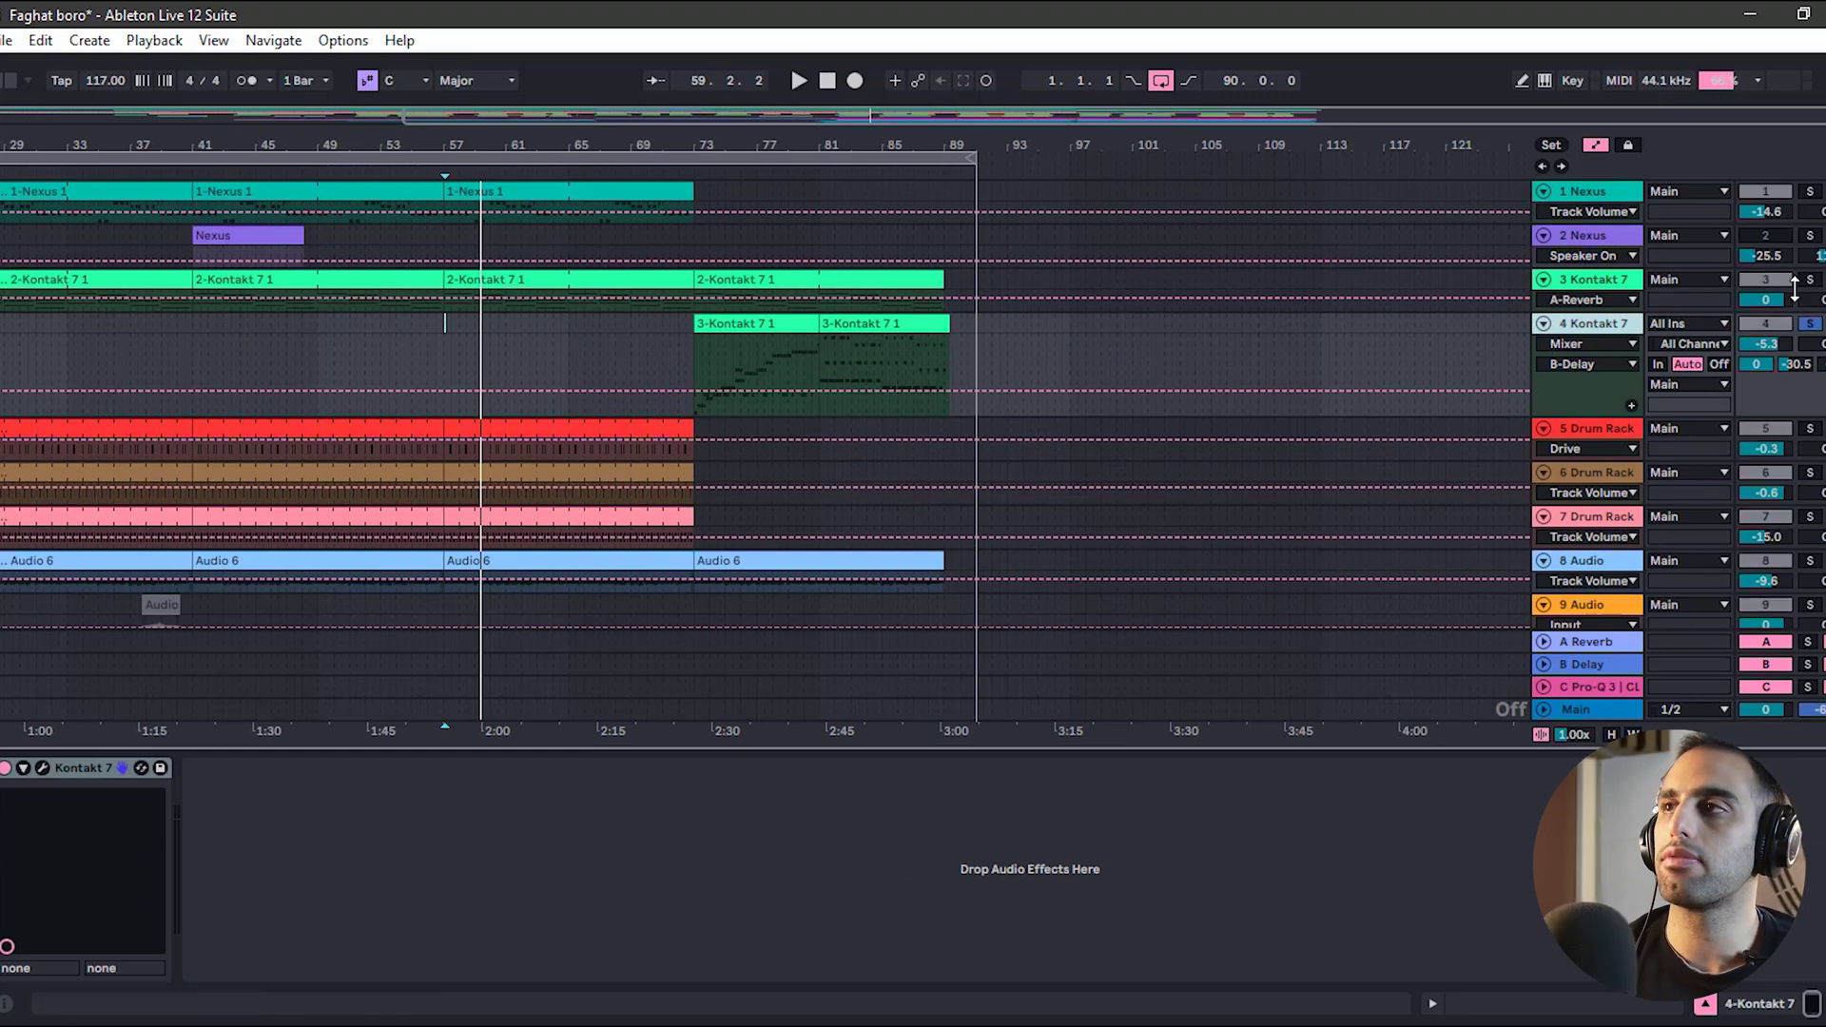
key("s")
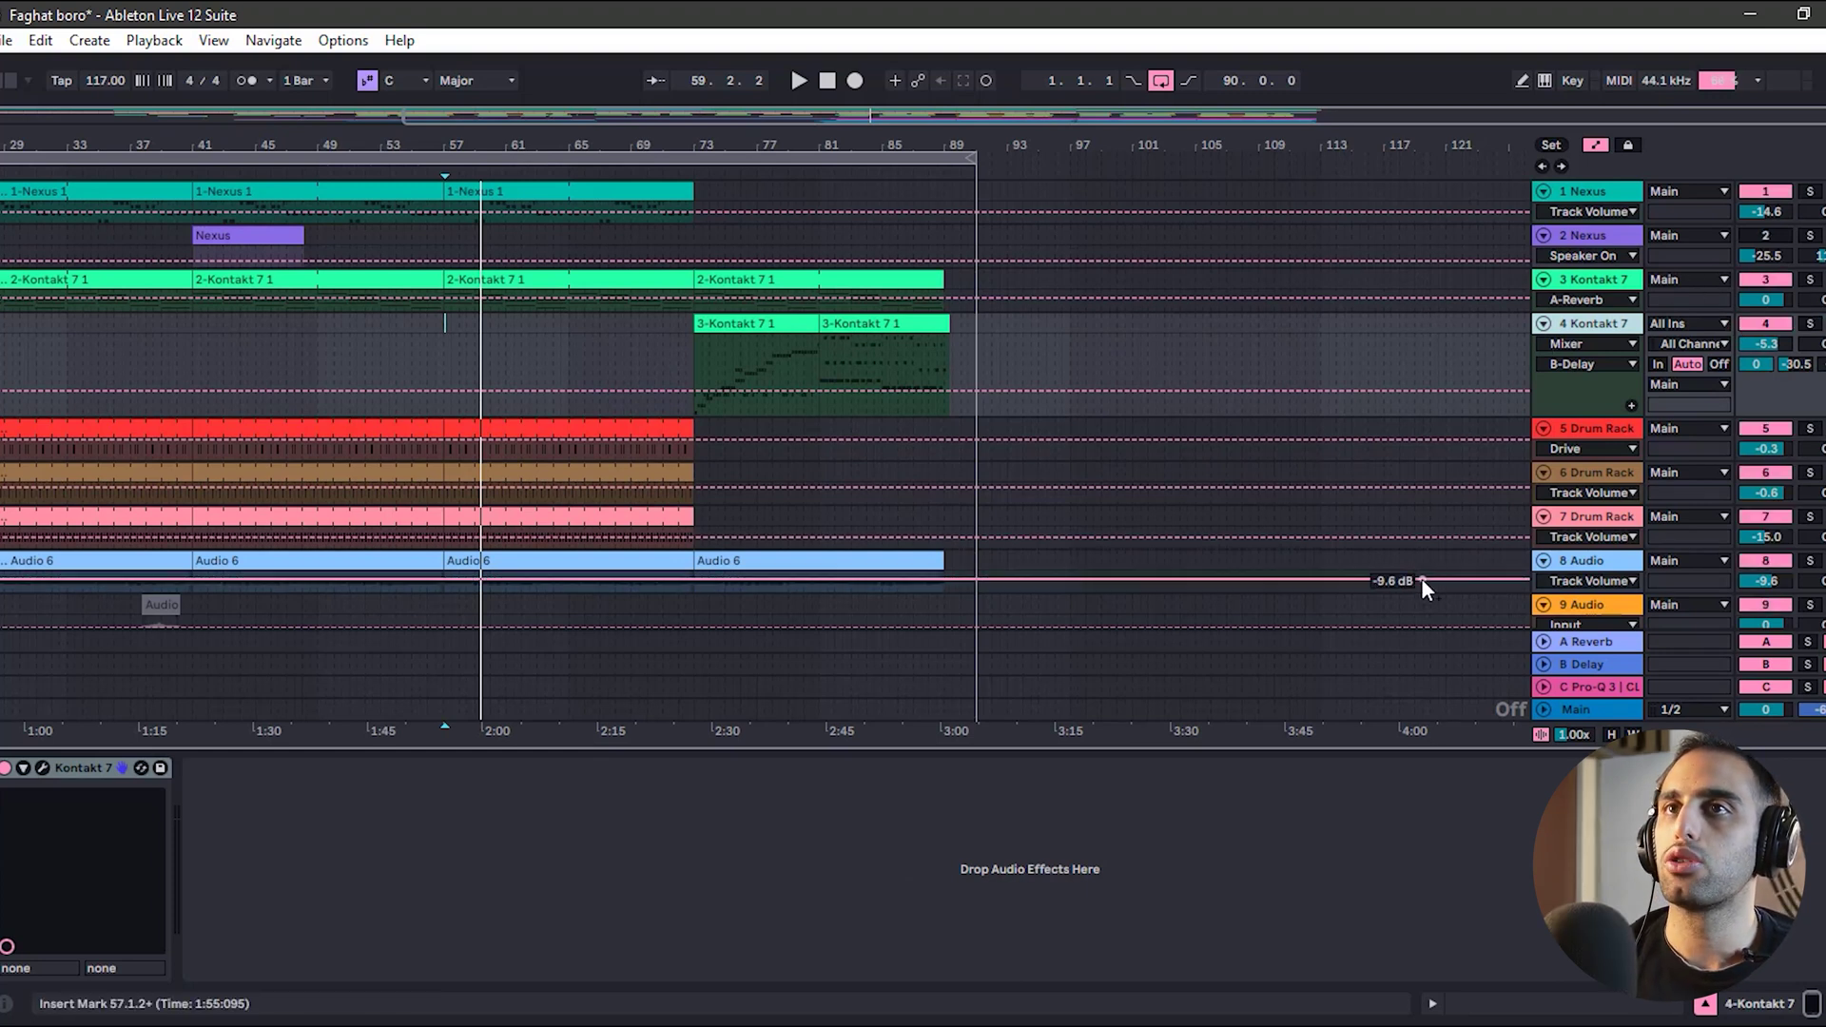
key("Home")
key("s")
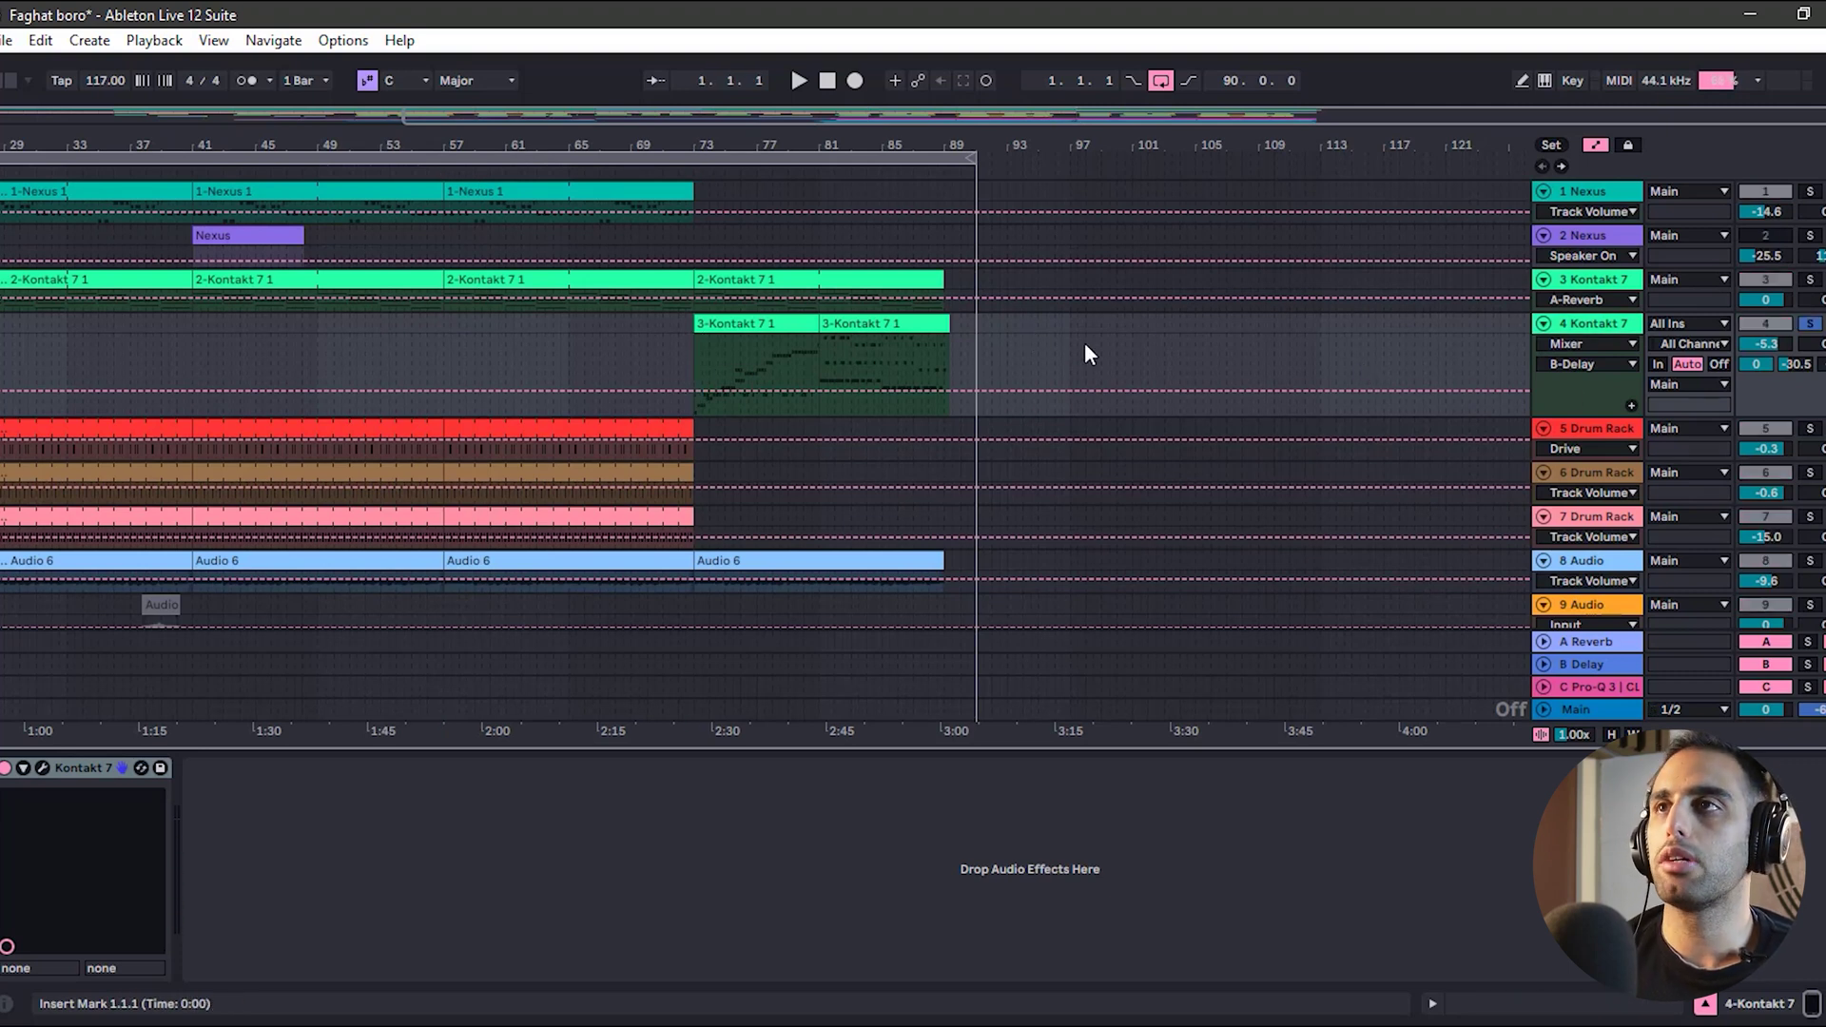
- Toggle Lock Envelopes and Draw Mode on and back off
left_click(1628, 145)
key("b")
left_click(1628, 146)
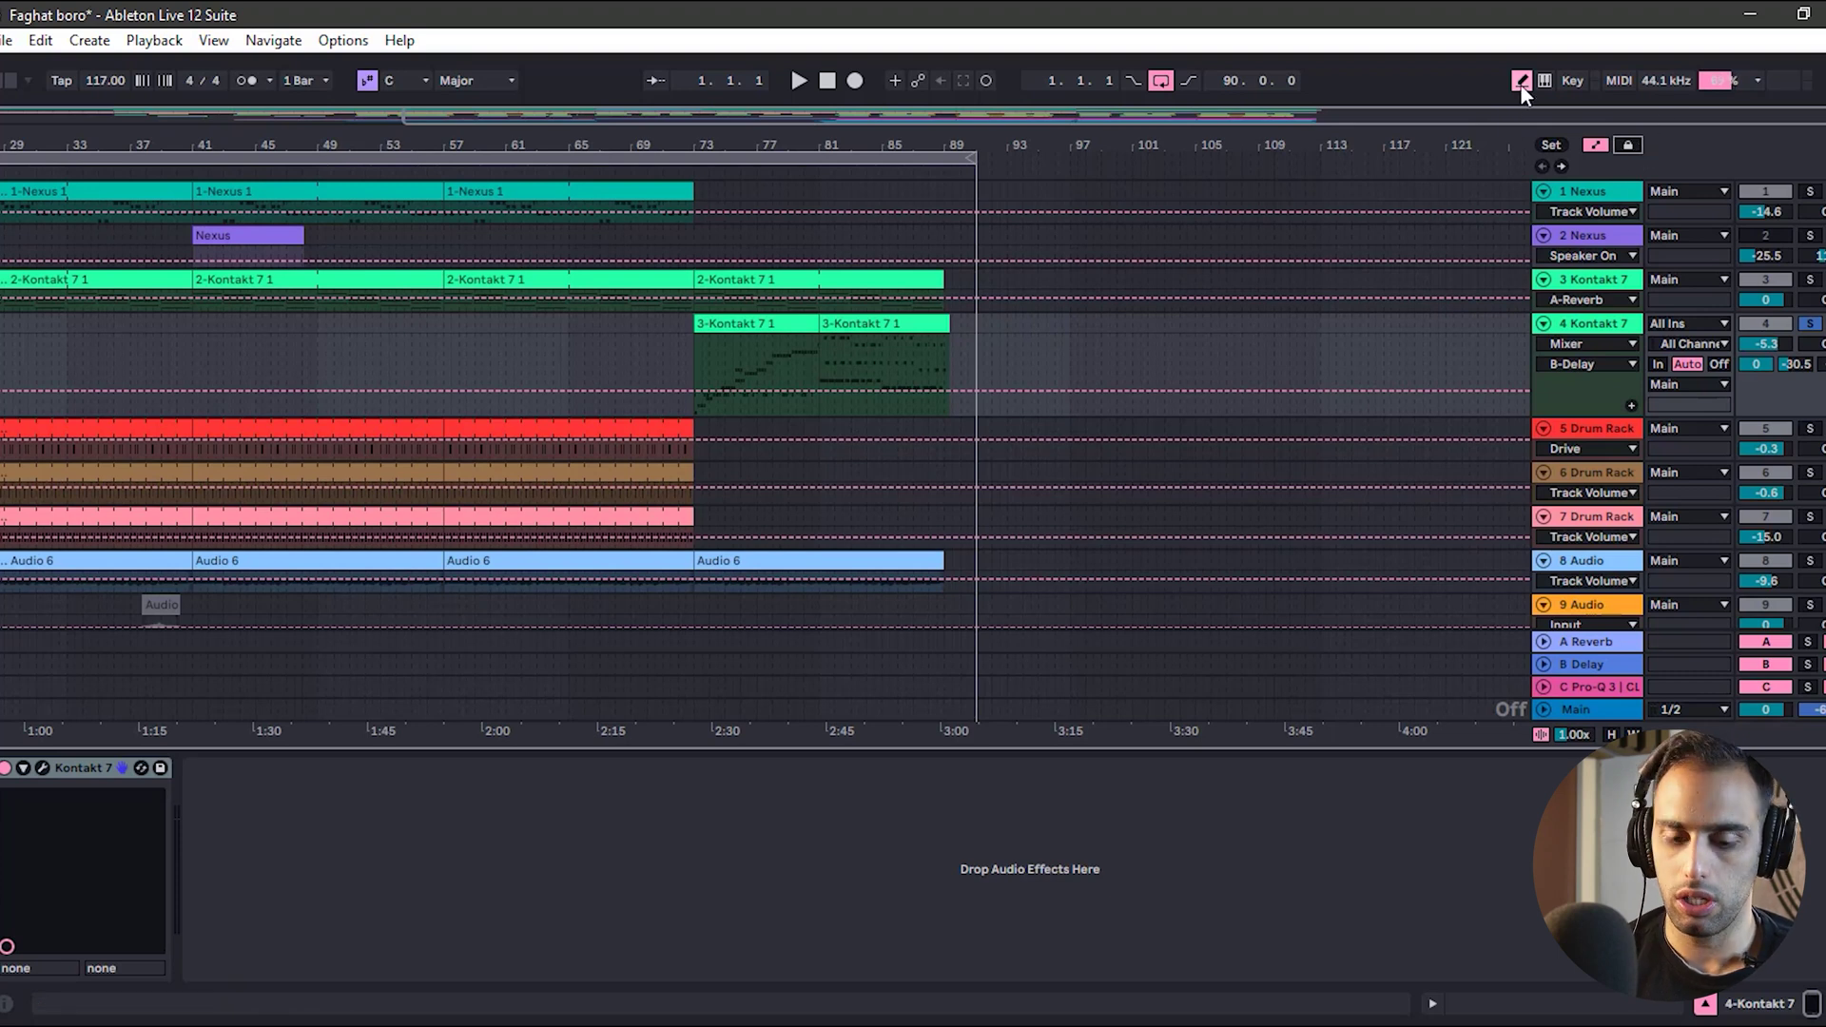
key("b")
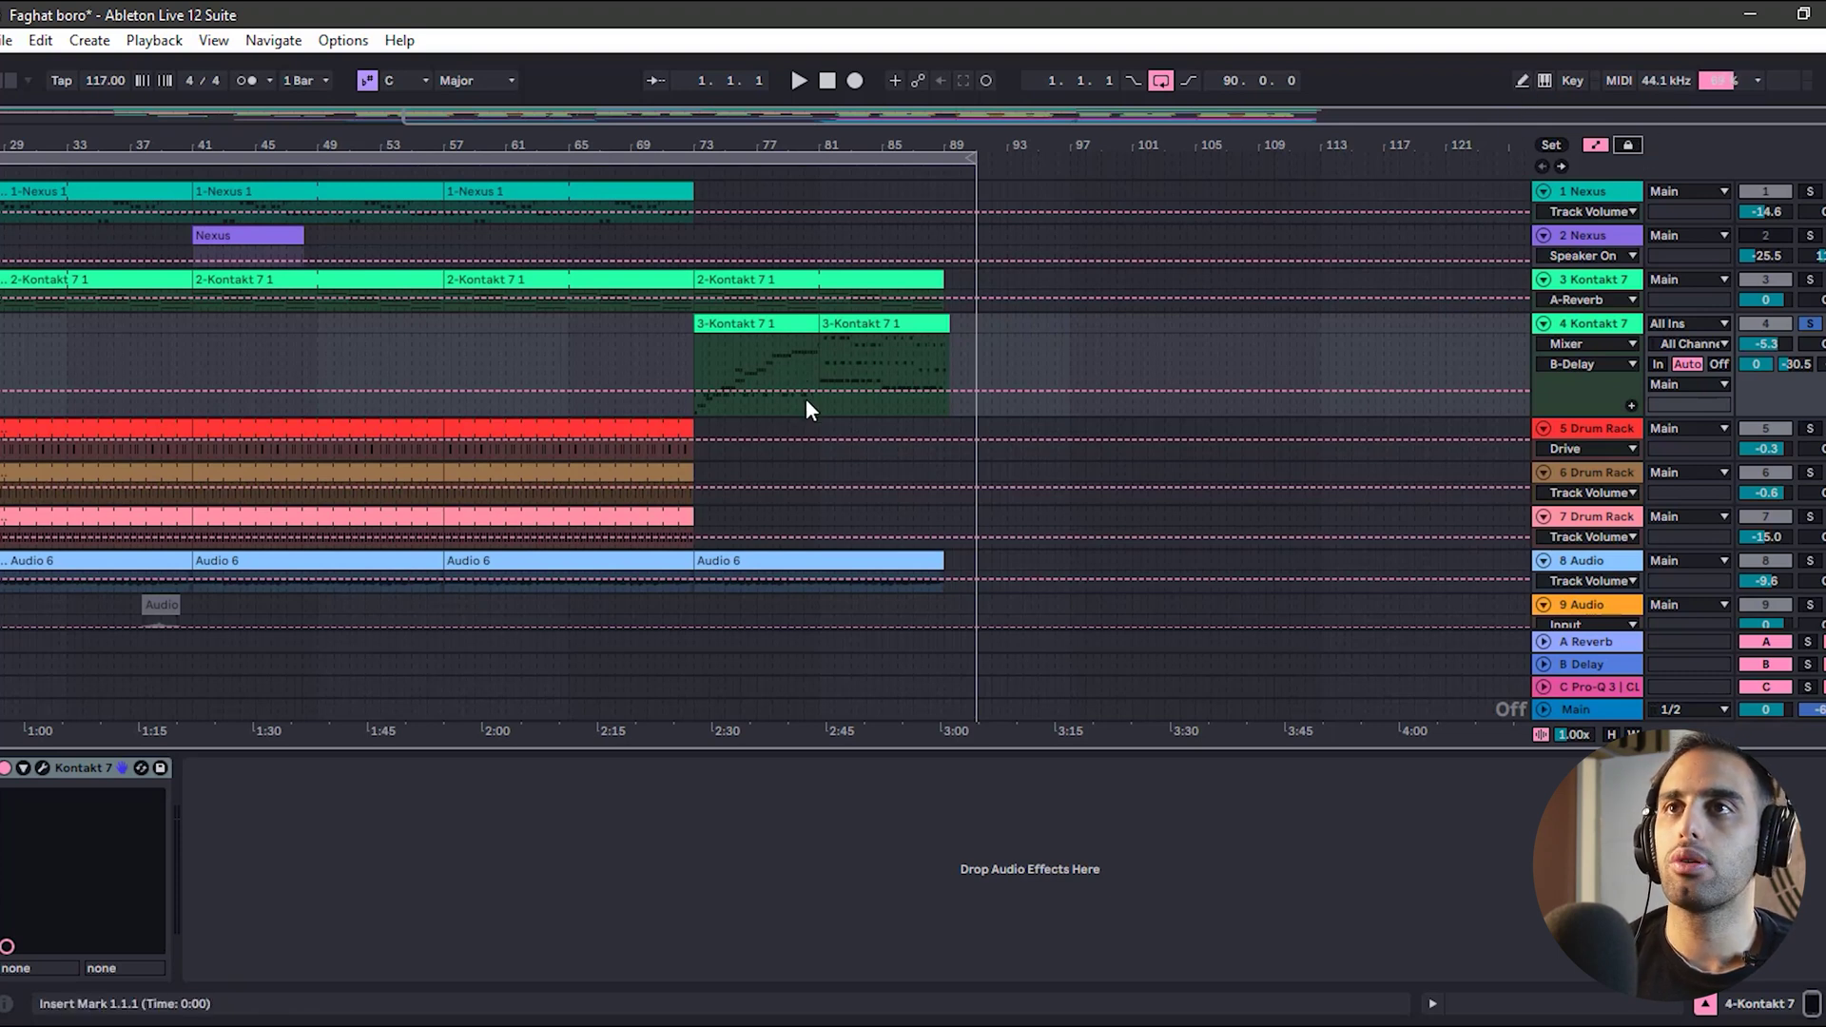
- Draw a freehand B-Delay automation bump on the 4 Kontakt 7 track from about bar 78 to 86 in Draw Mode, and redraw parts of it
key("b")
mouse_move(793, 382)
left_mouse_down()
mouse_move(884, 357)
mouse_move(785, 342)
left_mouse_up()
key("b")
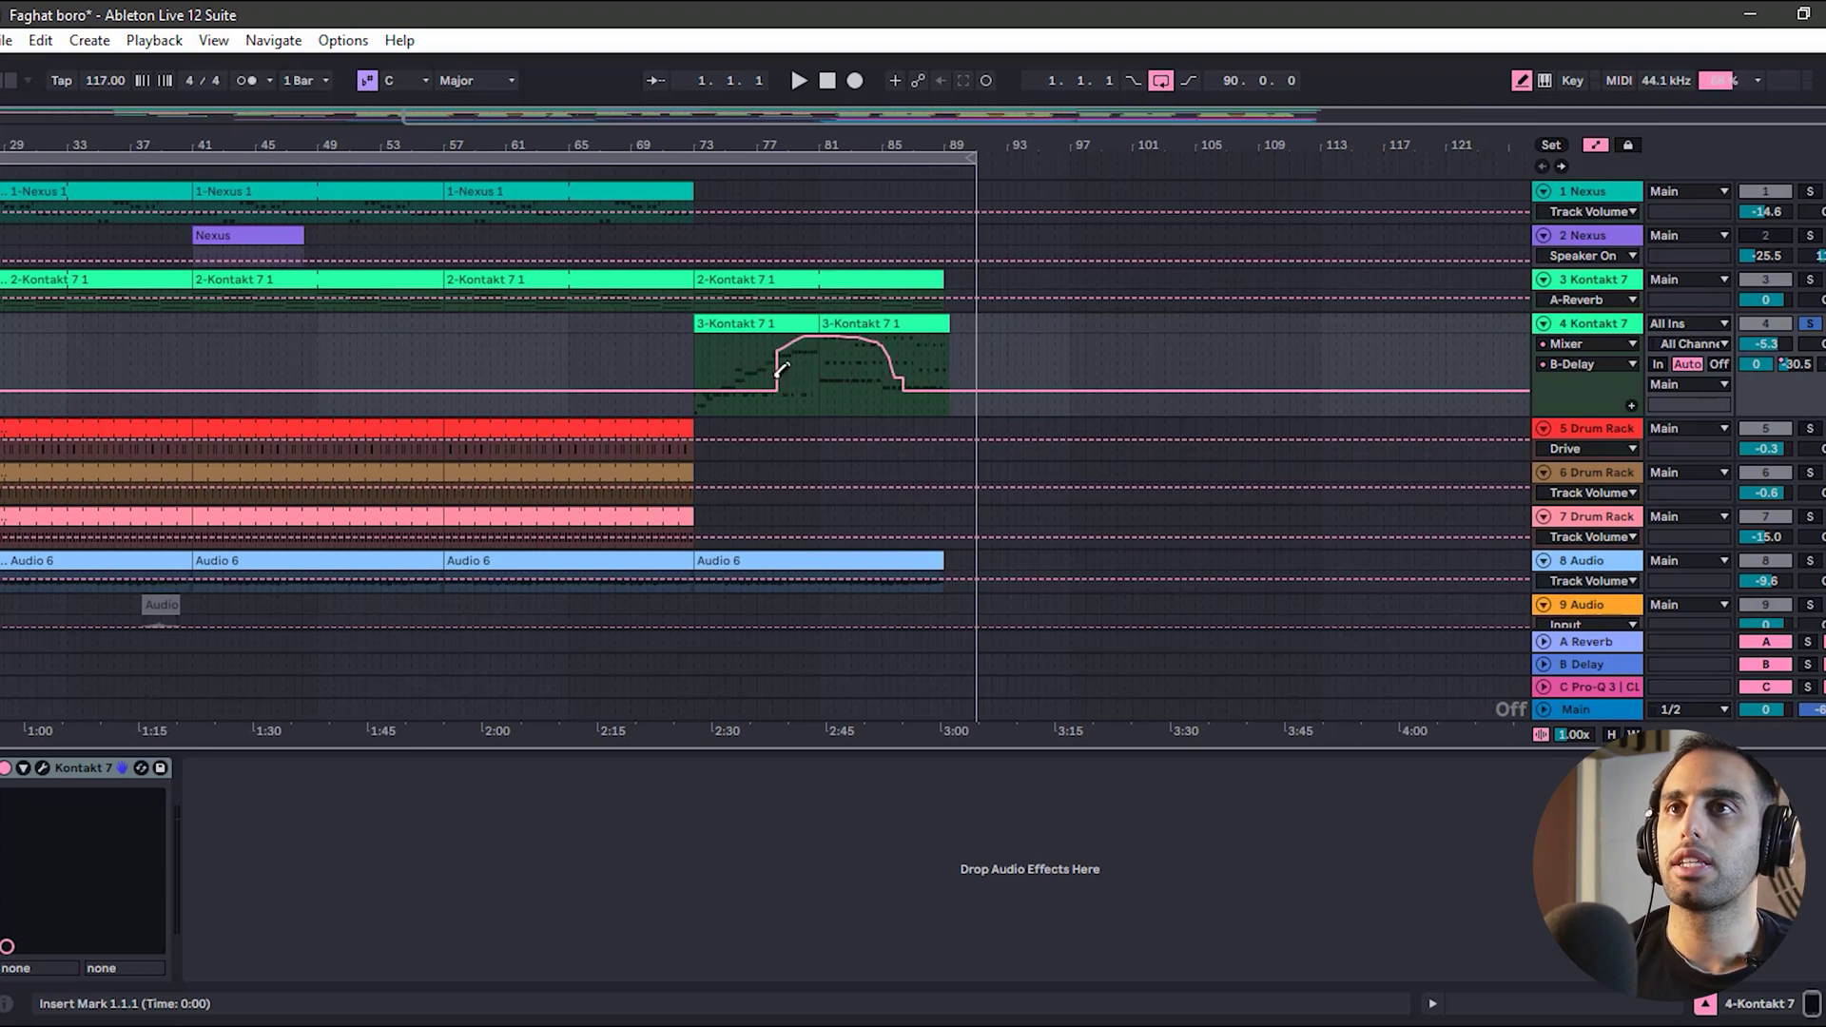
left_click_drag(735, 392, 782, 390)
key("b")
mouse_move(889, 366)
left_mouse_down()
mouse_move(918, 404)
mouse_move(941, 364)
mouse_move(861, 371)
left_mouse_up()
key("b")
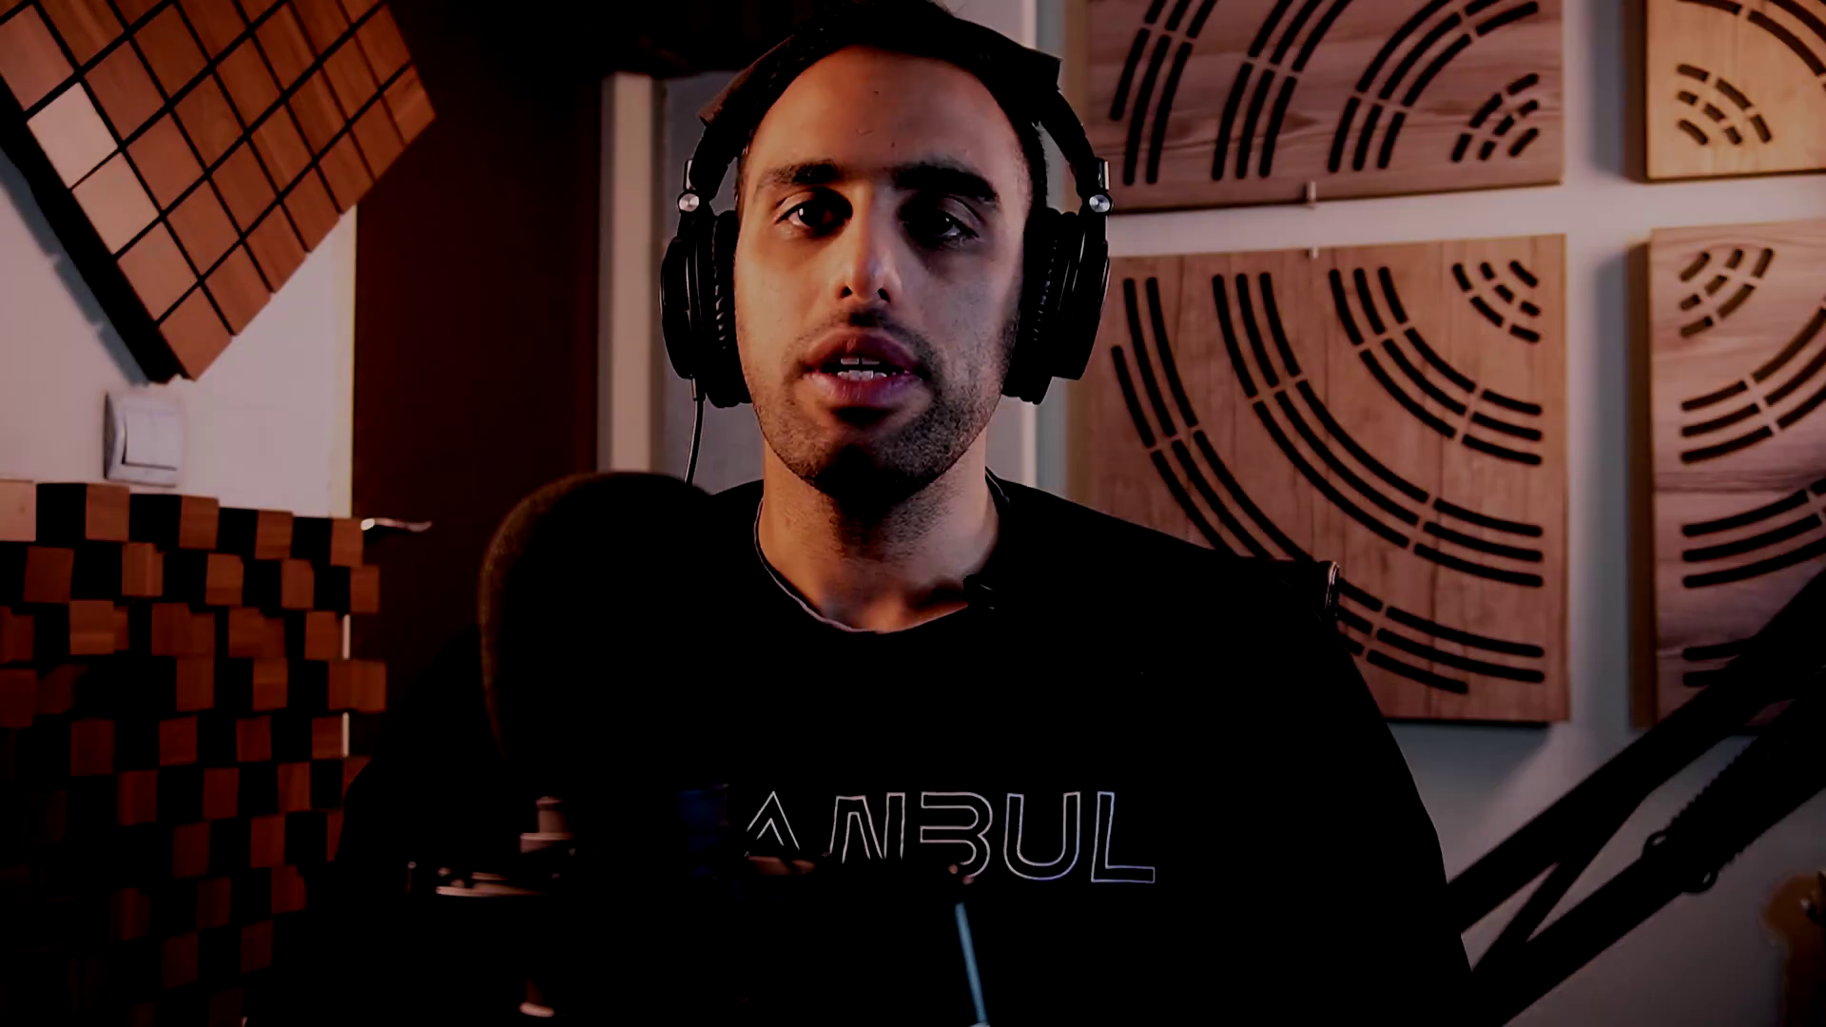